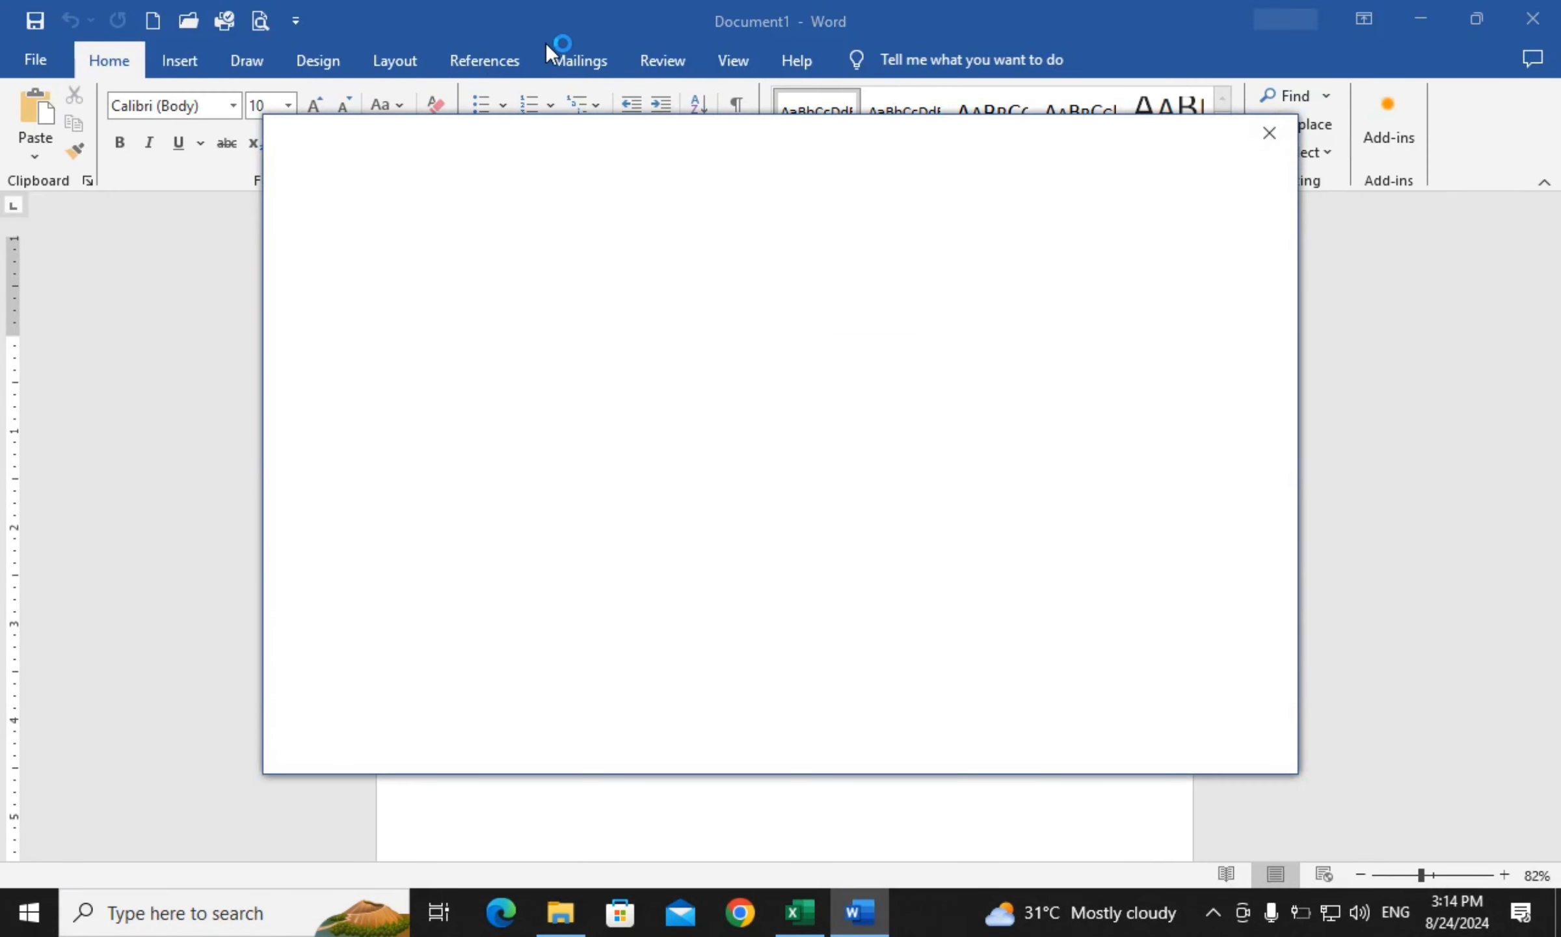
Dismiss the Get Genuine Office popup and license bar, leaving the Mailings tab showing
{"action": "left_click", "coordinate": [1265, 134]}
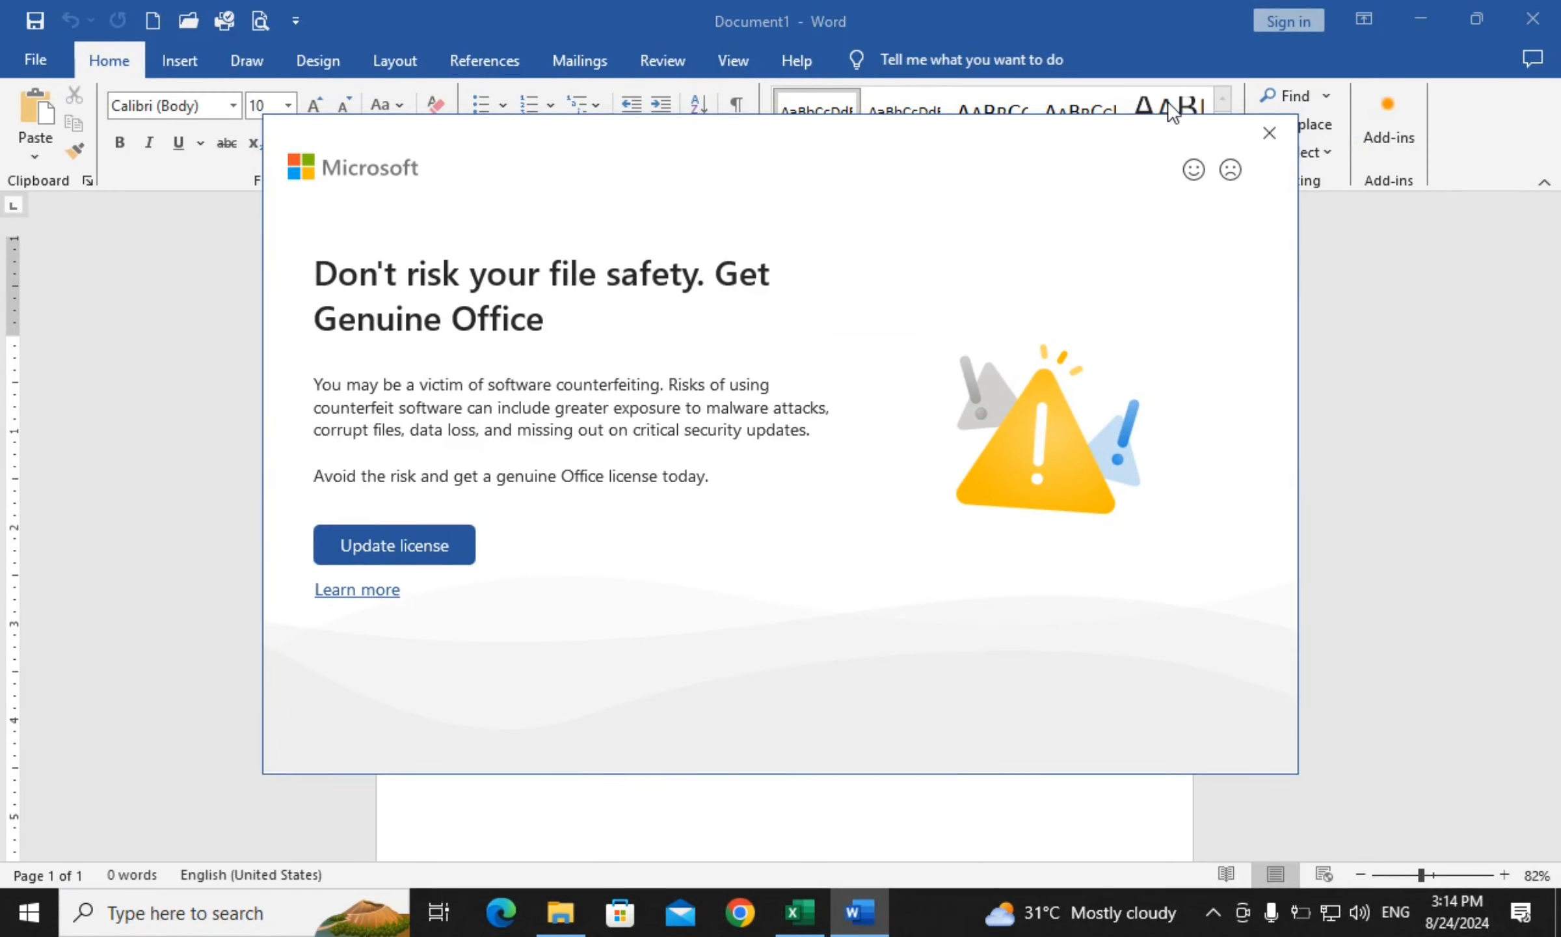
{"action": "left_click", "coordinate": [578, 59]}
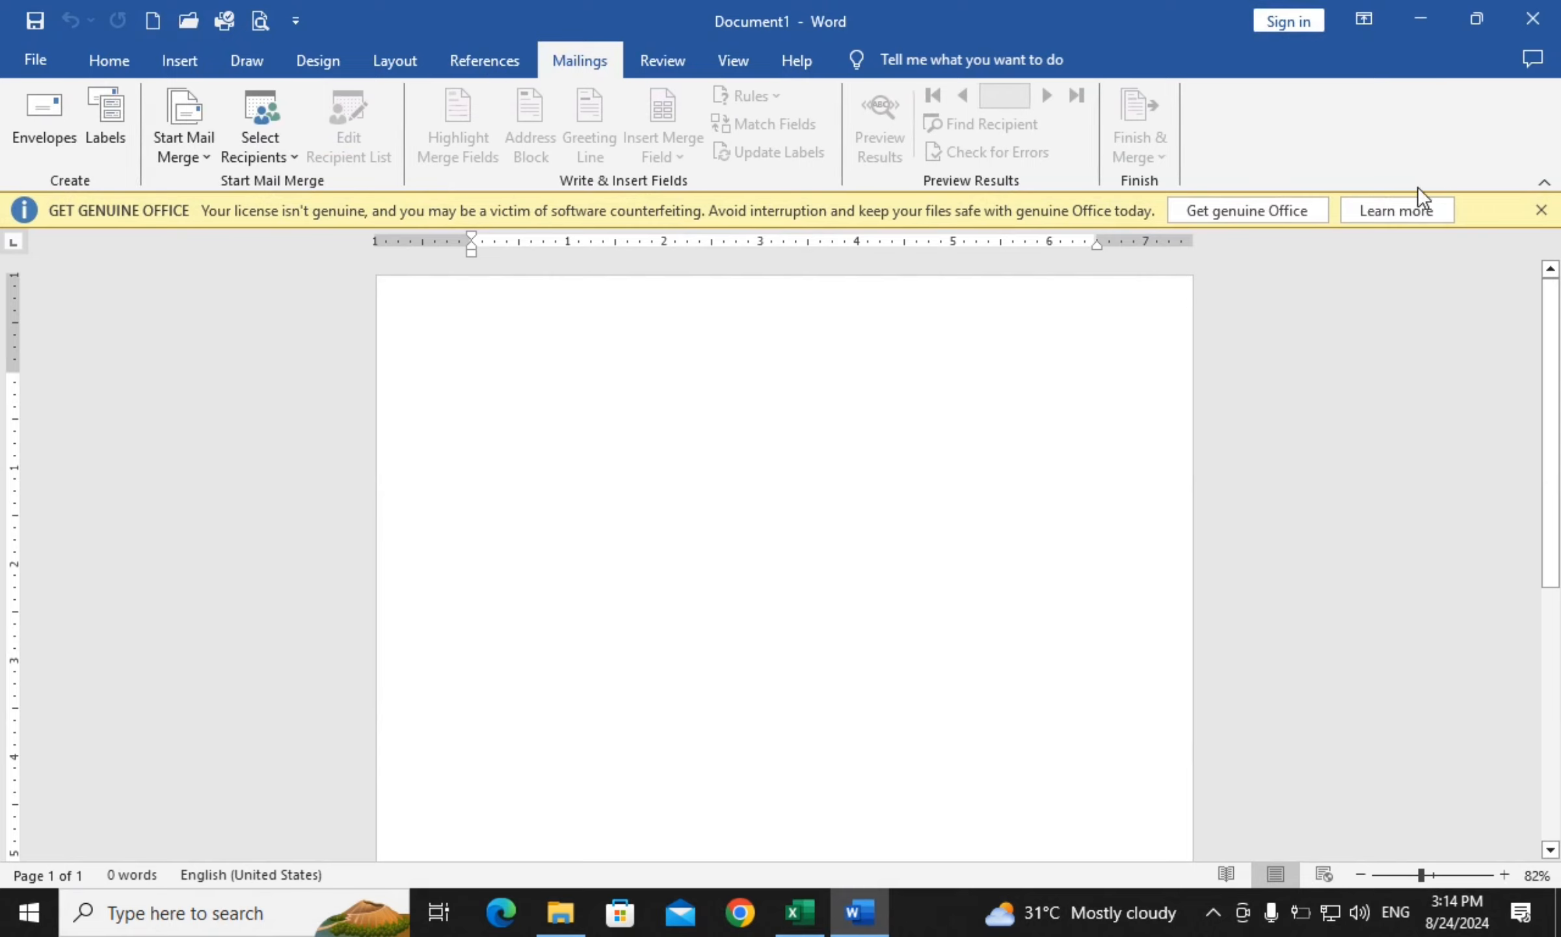
{"action": "left_click", "coordinate": [1542, 210]}
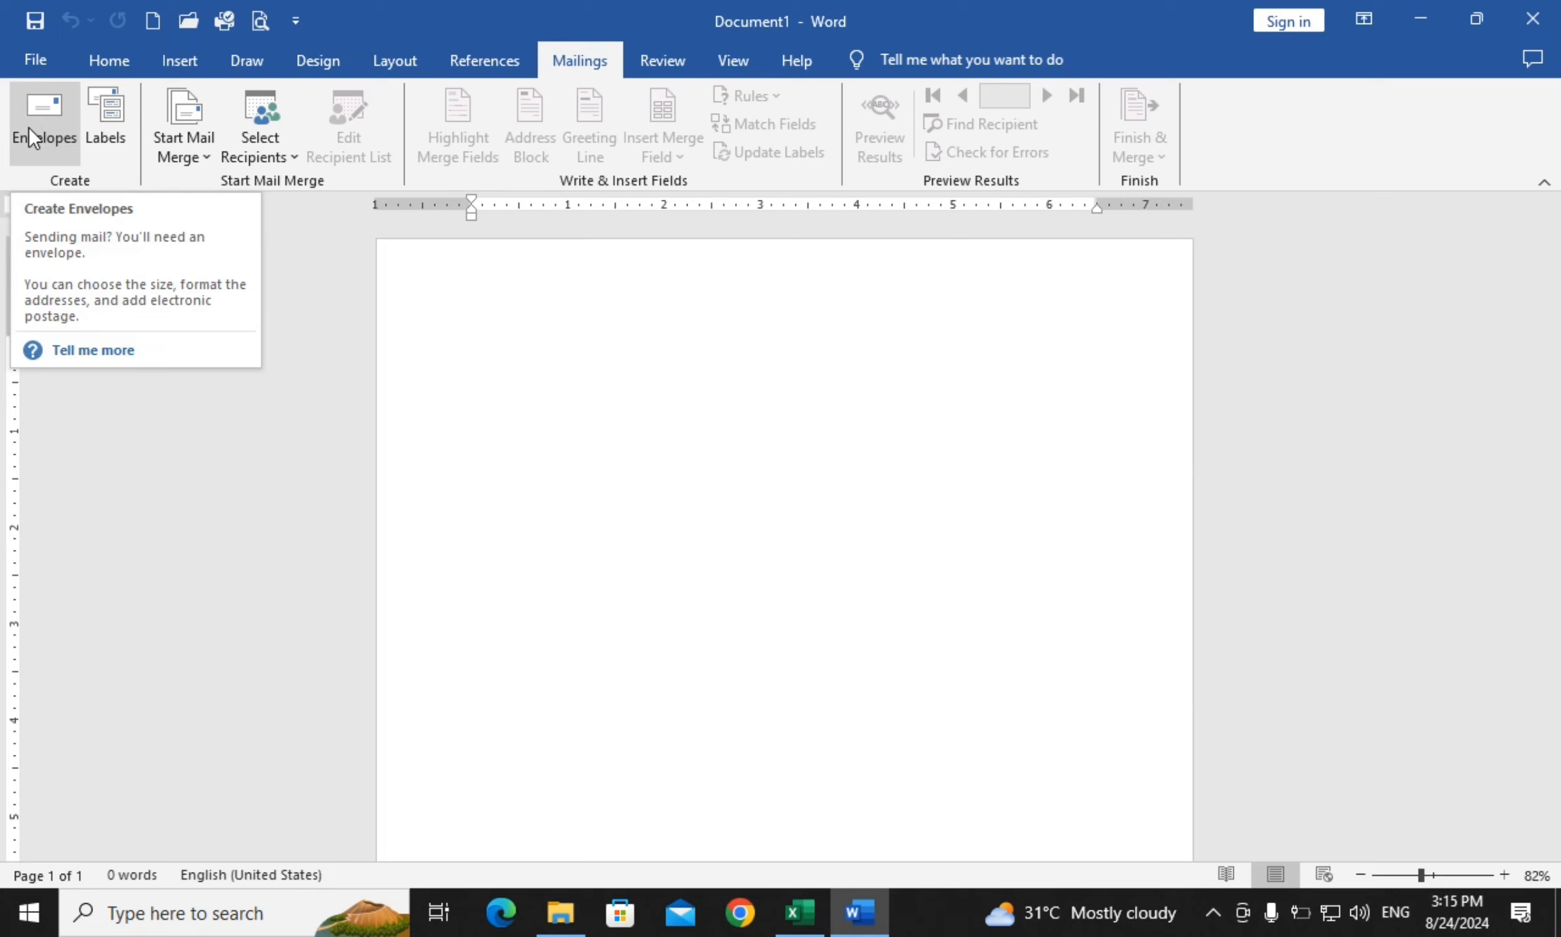
Start an envelope and keep its size at Size 10 (4 1/8 x 9 1/2 in) in Envelope Options
{"action": "left_click", "coordinate": [28, 127]}
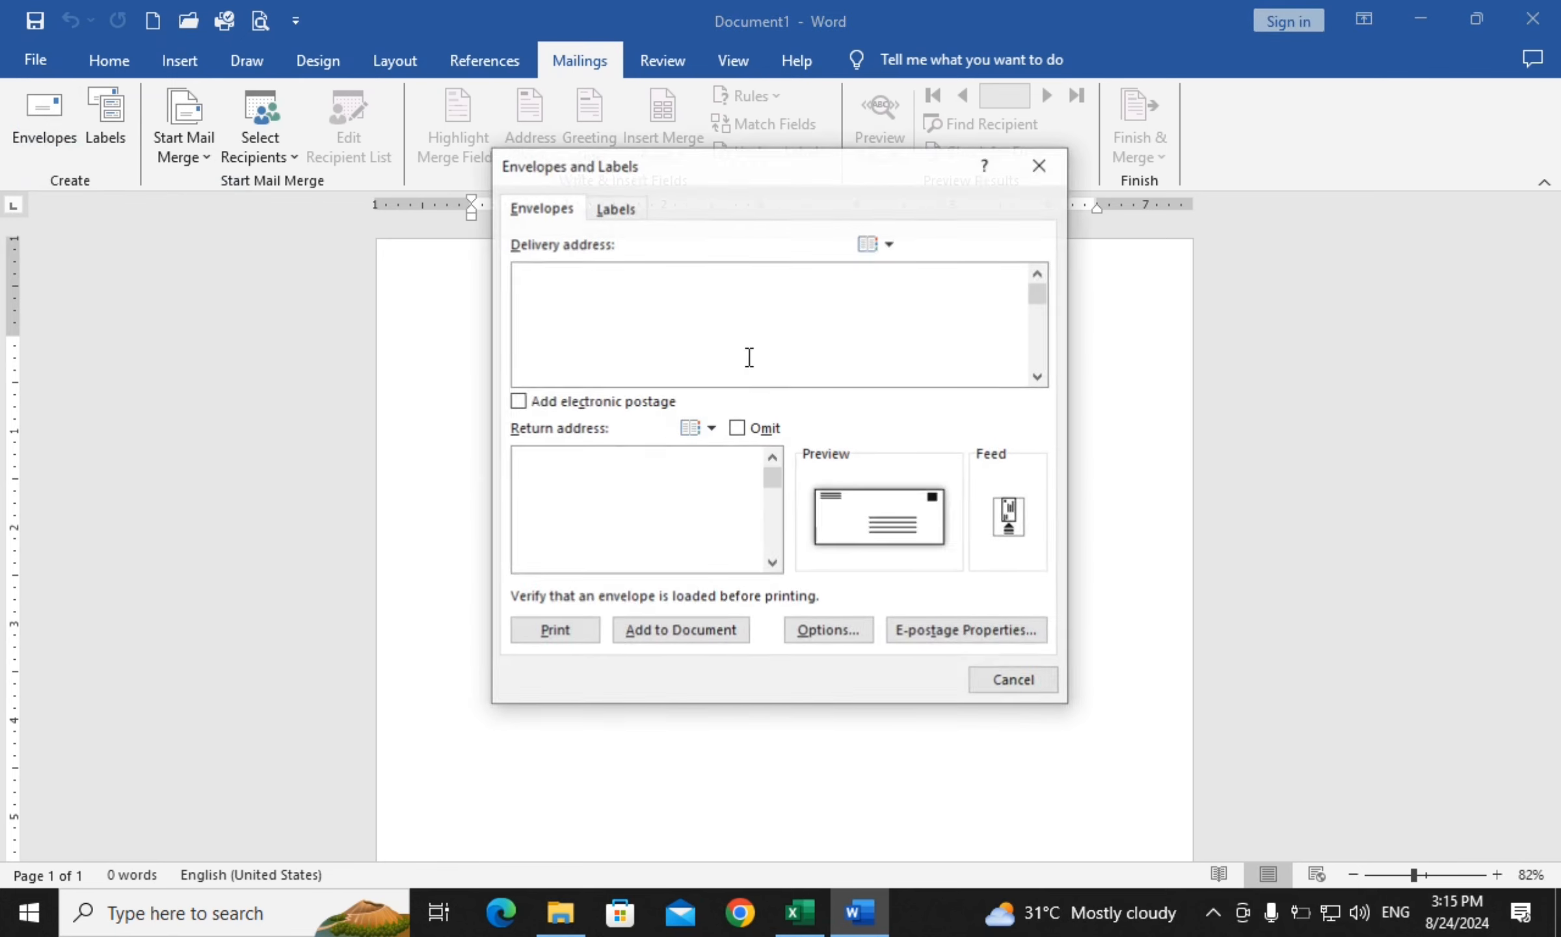
{"action": "left_click_drag", "start_coordinate": [732, 163], "coordinate": [669, 188]}
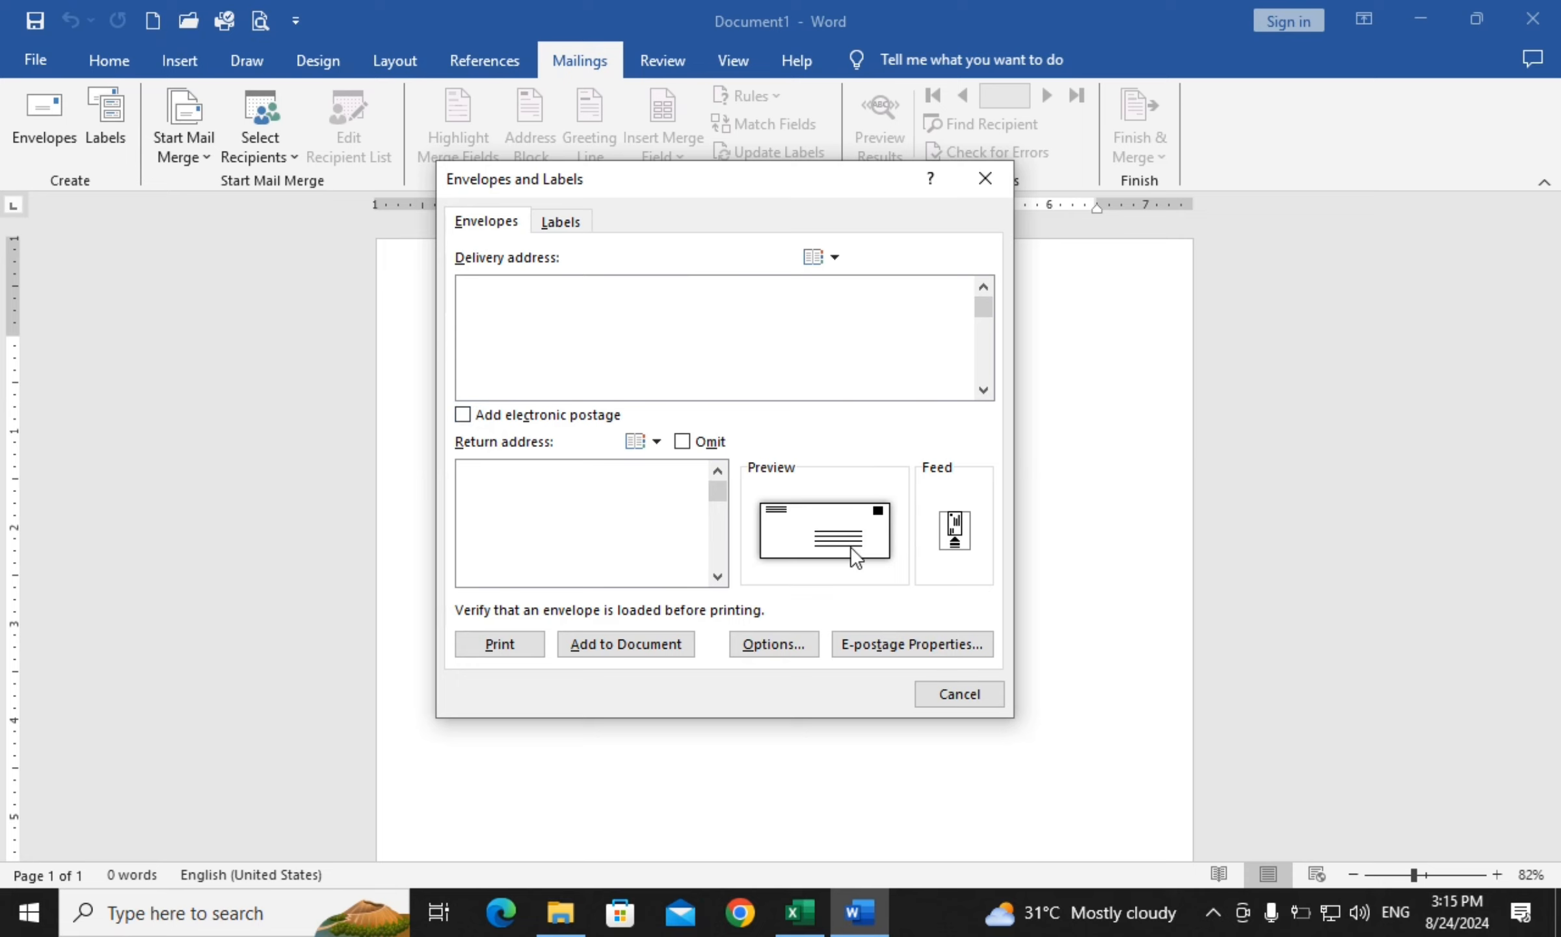
{"action": "left_click", "coordinate": [773, 647]}
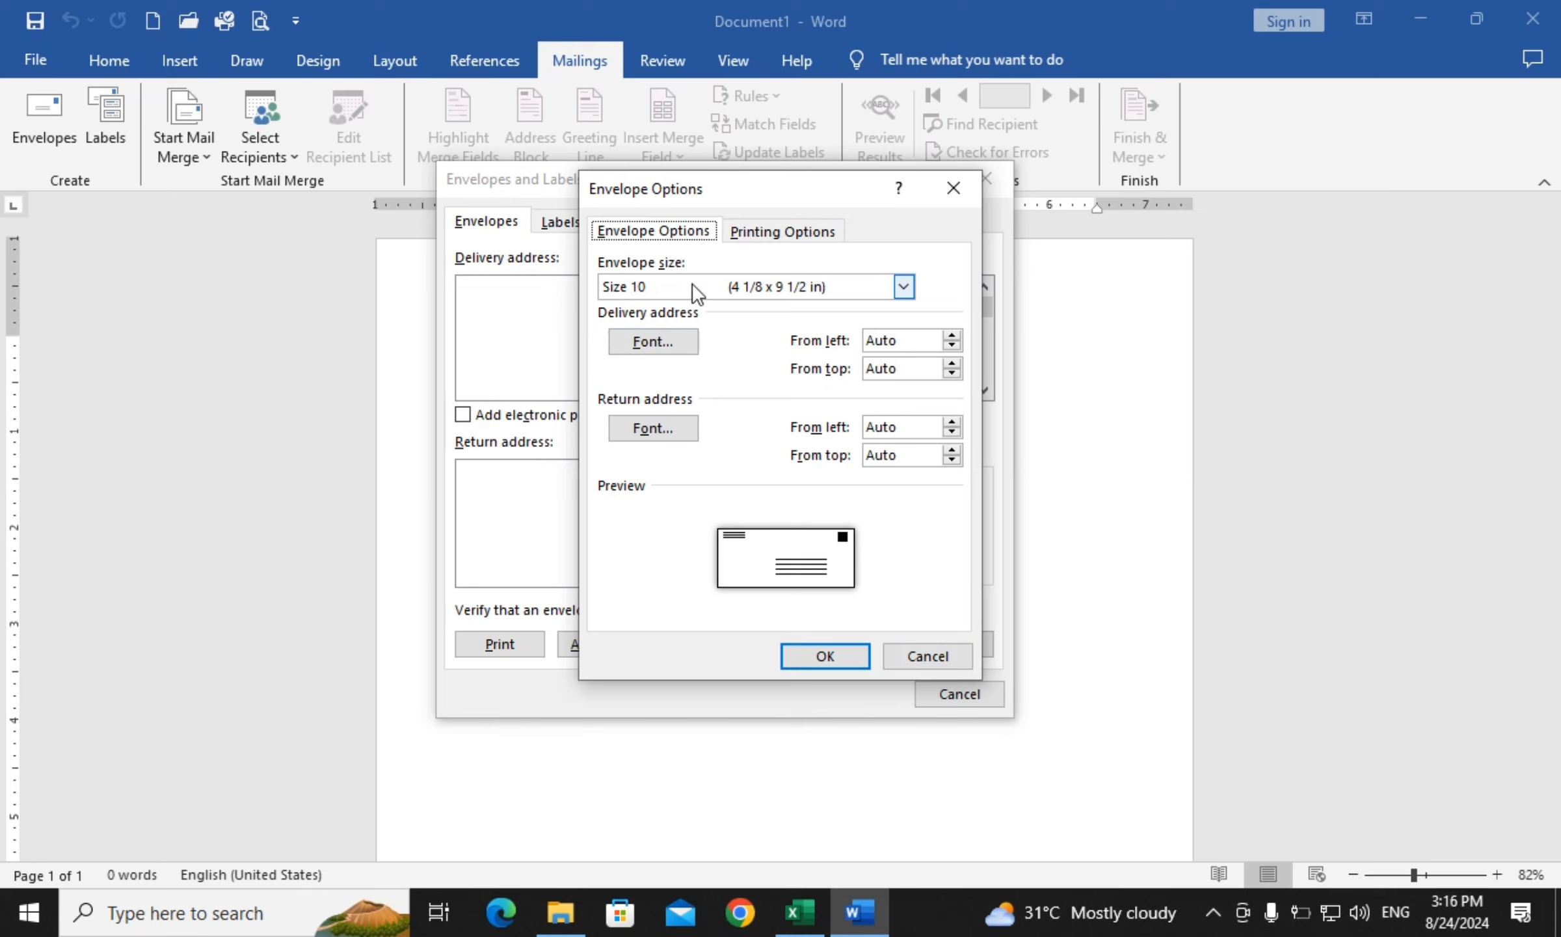
{"action": "left_click", "coordinate": [904, 286]}
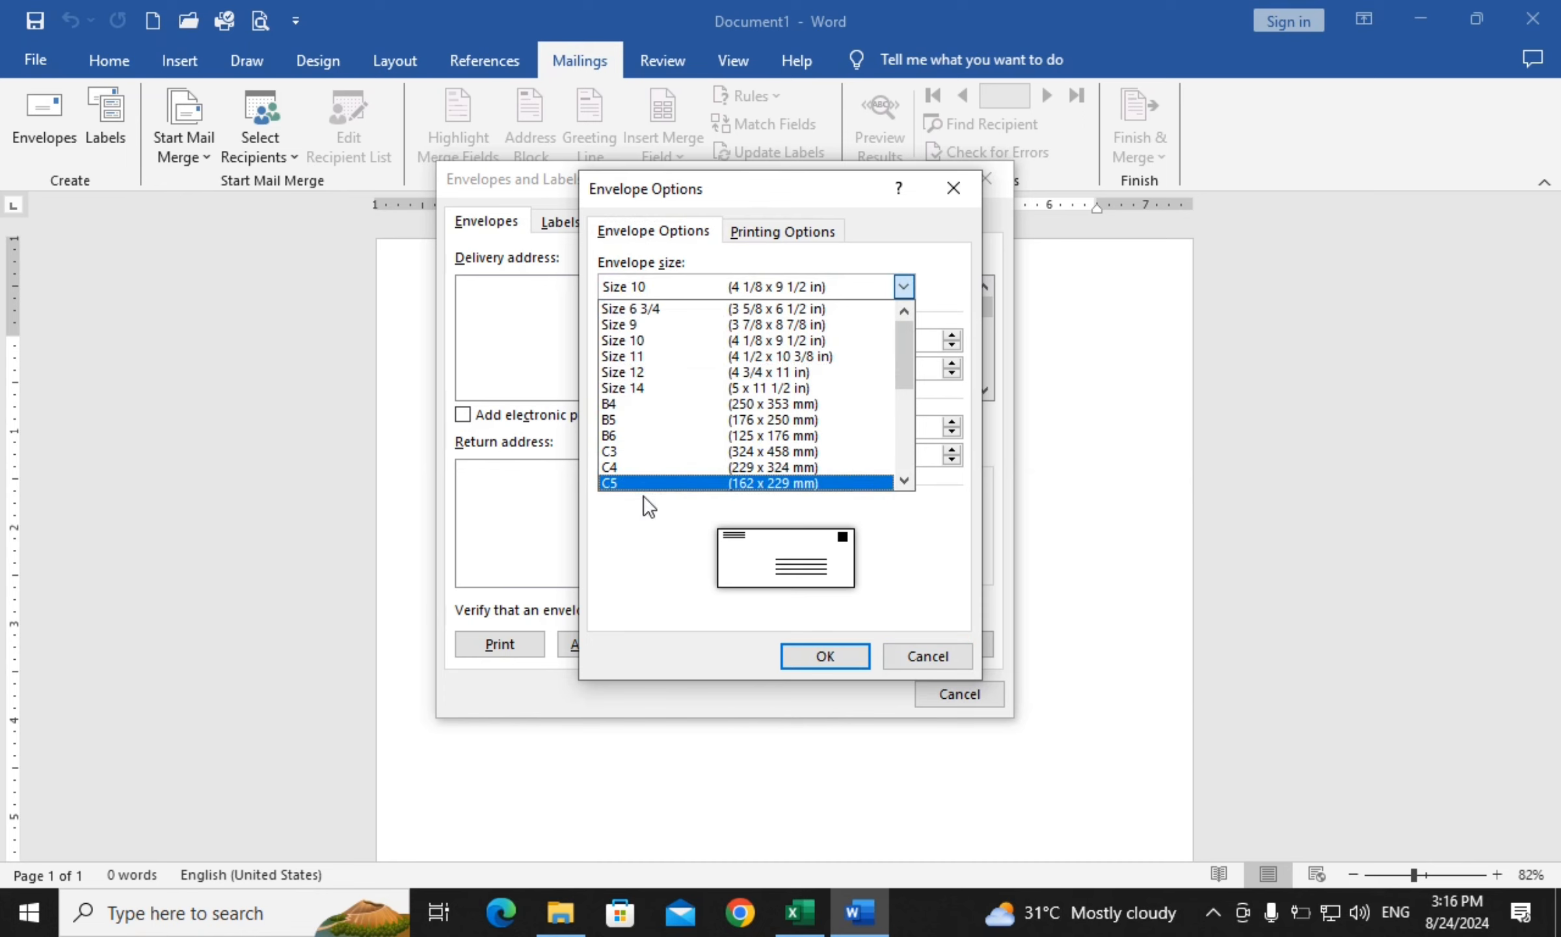
{"action": "left_click", "coordinate": [681, 340]}
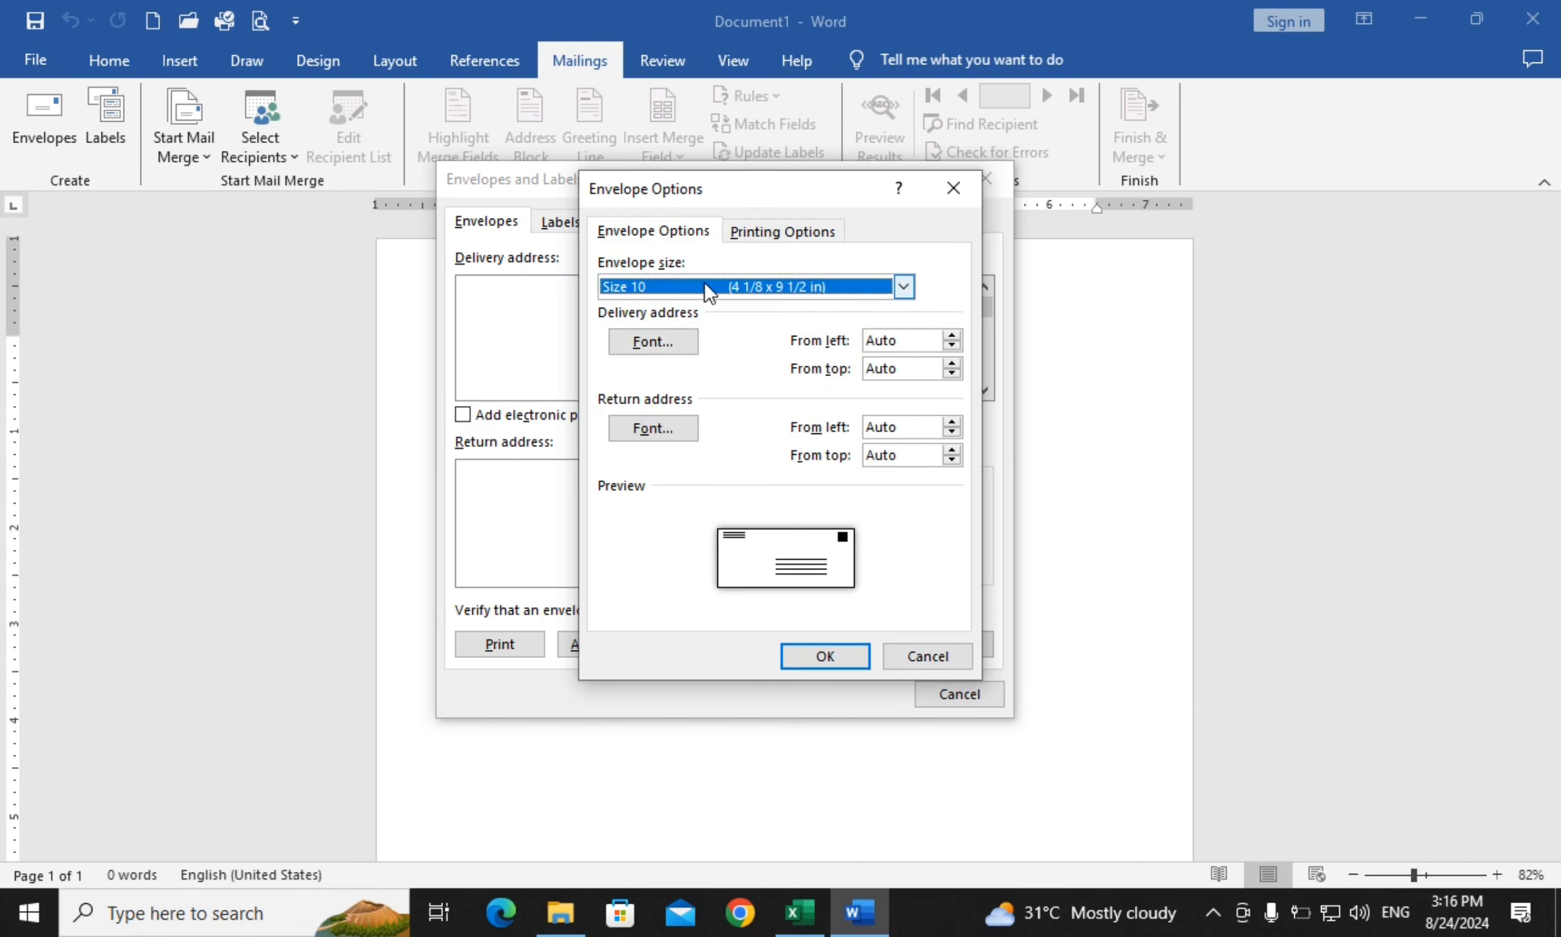
{"action": "left_click", "coordinate": [810, 653]}
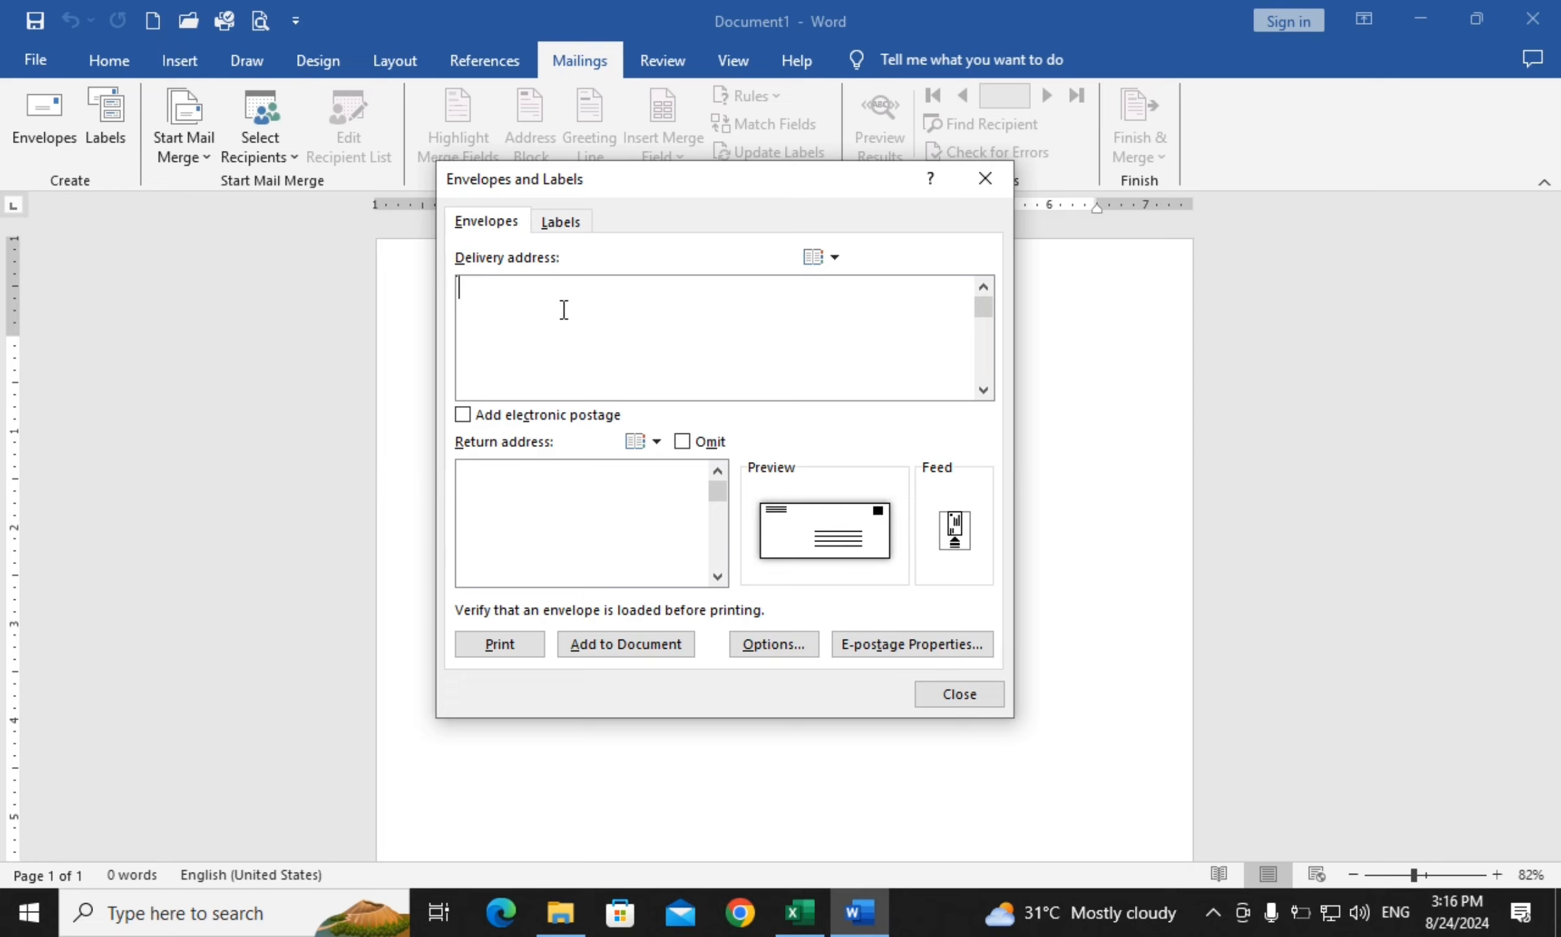
Type a 'To' line and the recipient's name and postal address, then the institute's return address
{"action": "type", "text": "To"}
{"action": "key", "text": "Return"}
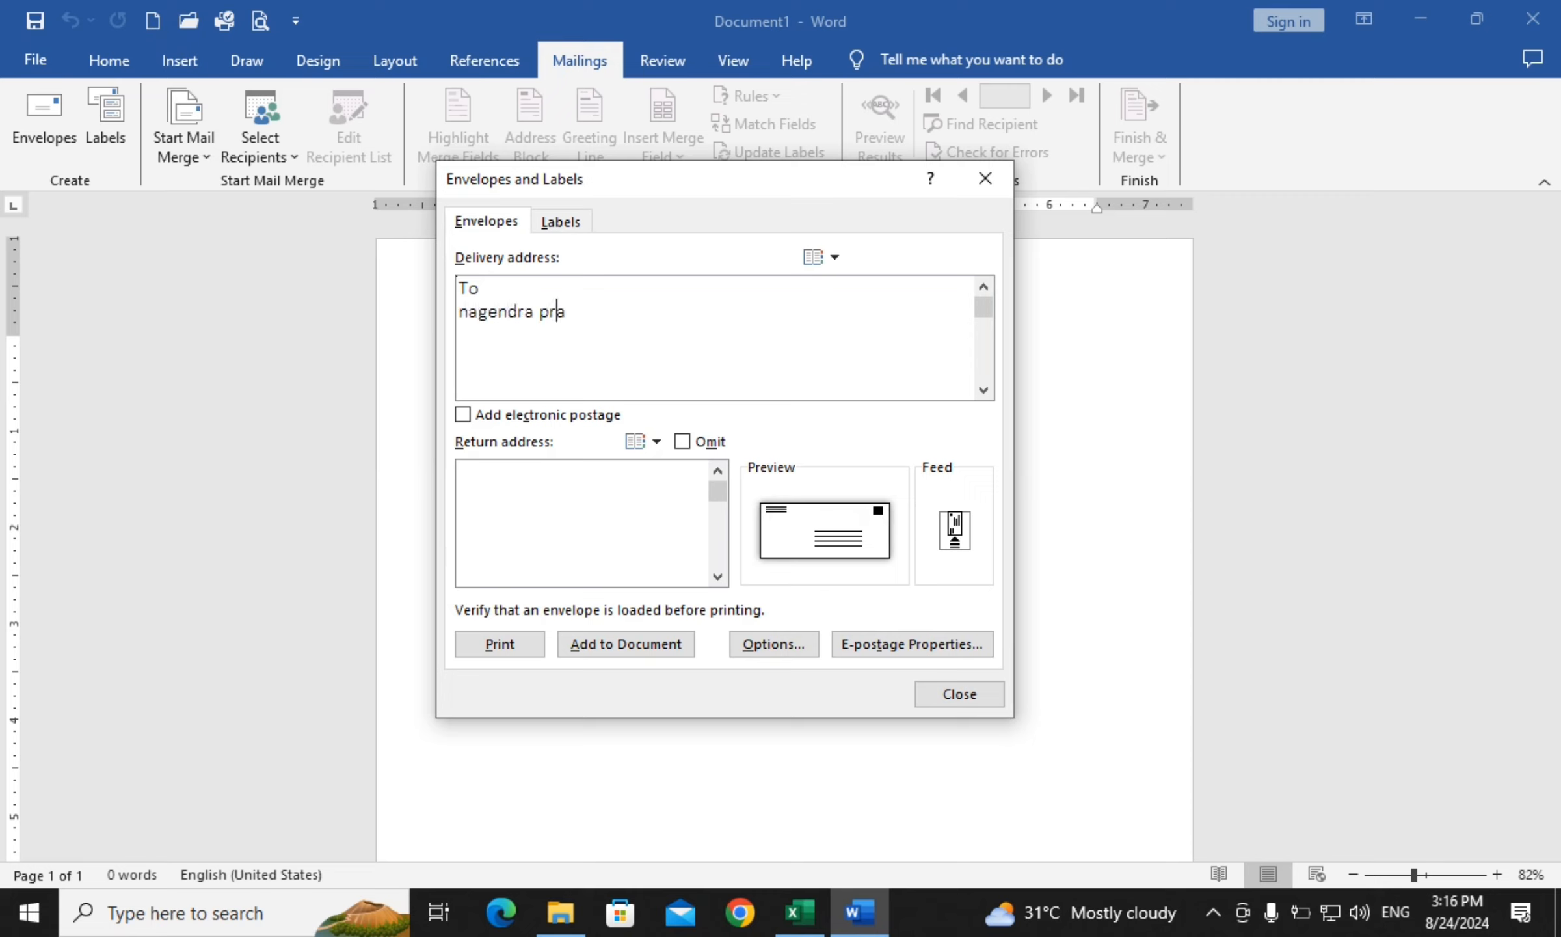
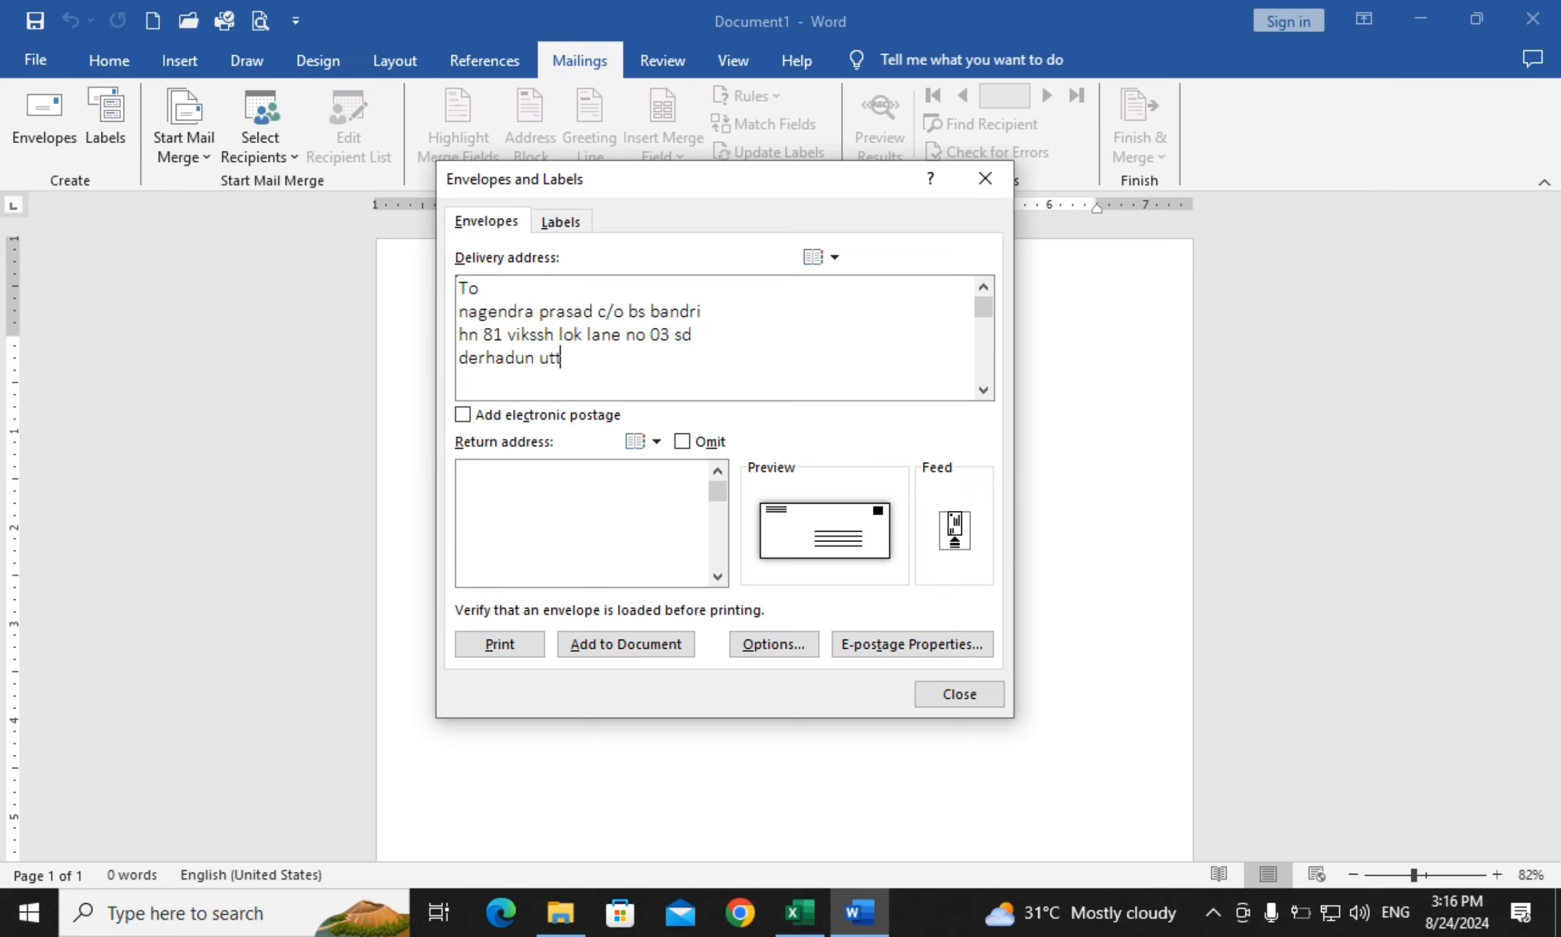
{"action": "type", "text": "from"}
{"action": "type", "text": "sriyantrma"}
{"action": "type", "text": " i"}
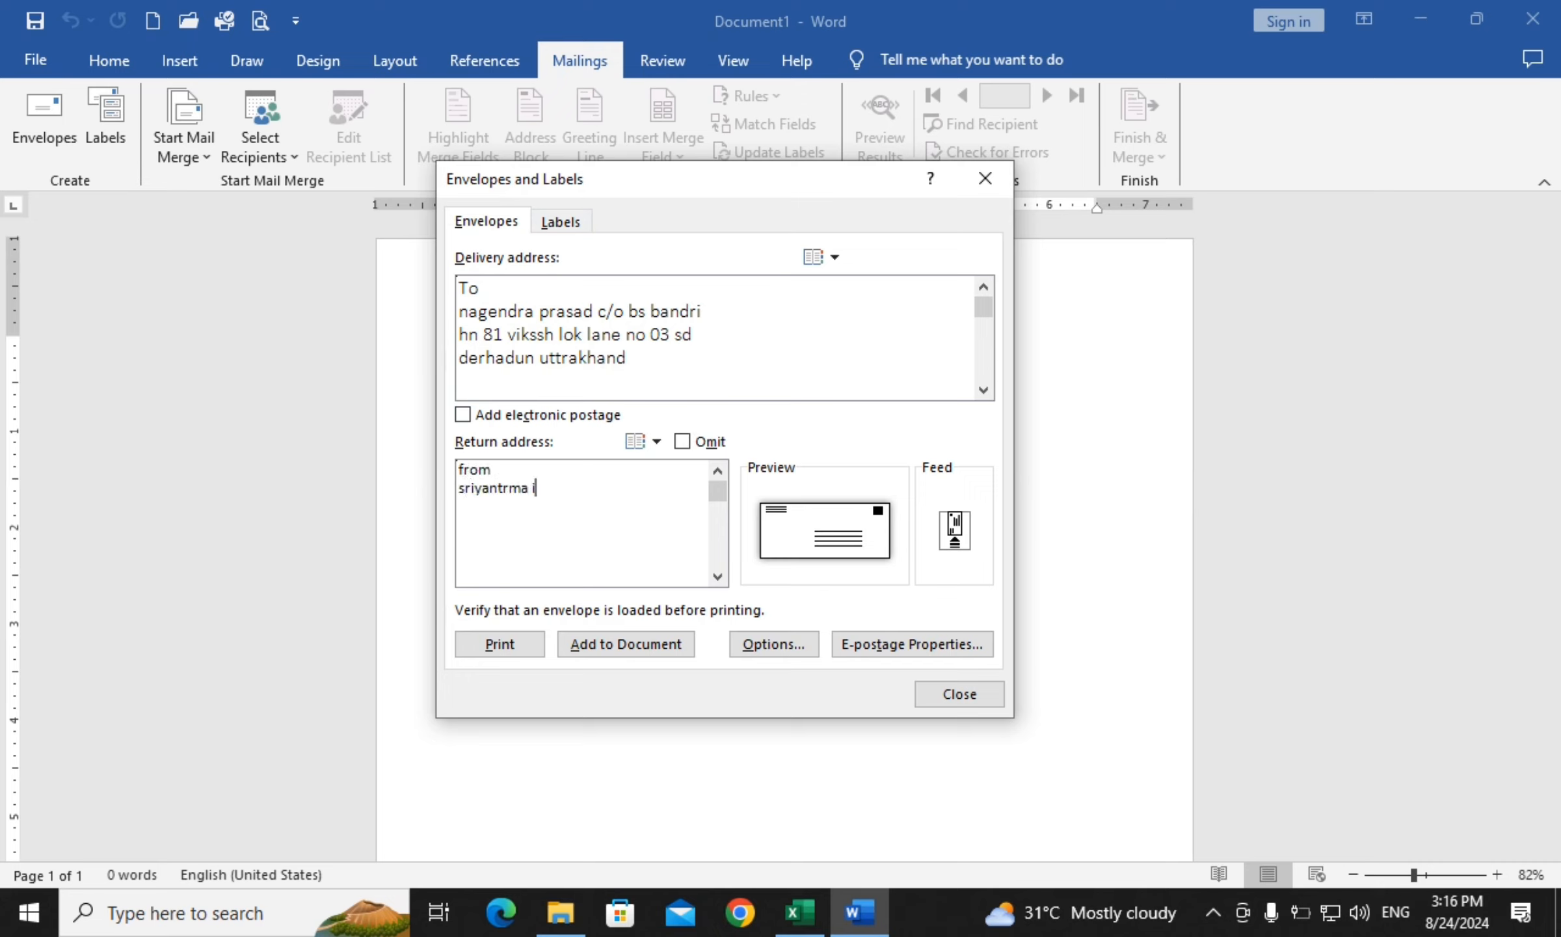
{"action": "type", "text": "nstute dl road"}
Add the envelope to the document, saving the return address as default, and zoom in
{"action": "left_click", "coordinate": [622, 651]}
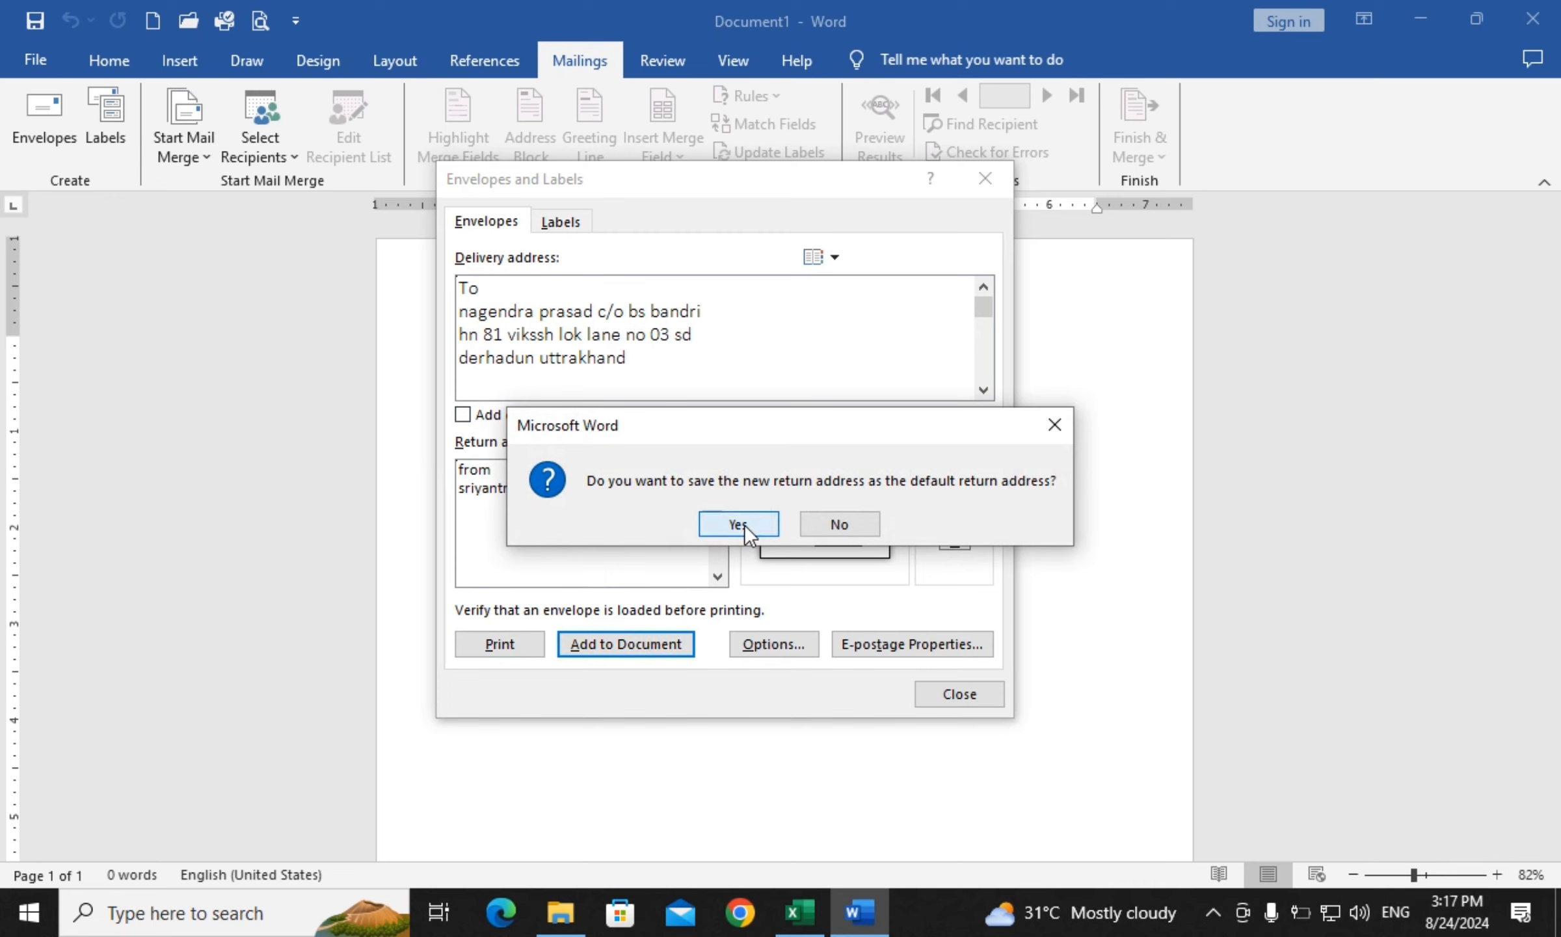
{"action": "left_click", "coordinate": [745, 530]}
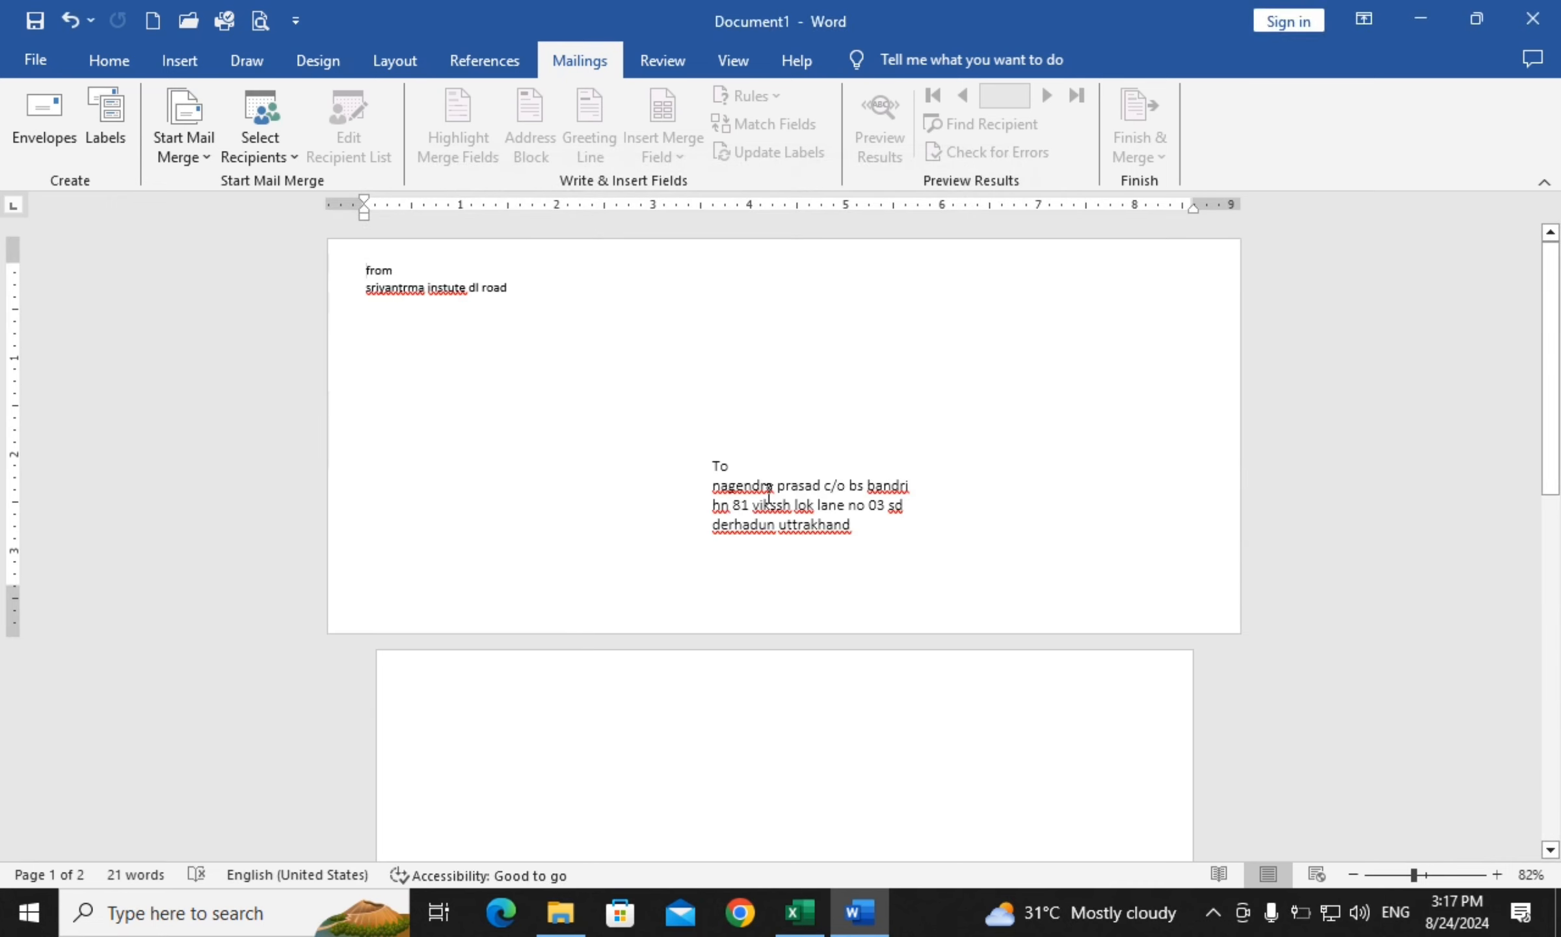
{"action": "left_click", "coordinate": [1493, 874]}
{"action": "left_click", "coordinate": [1494, 875]}
{"action": "left_click", "coordinate": [1494, 874]}
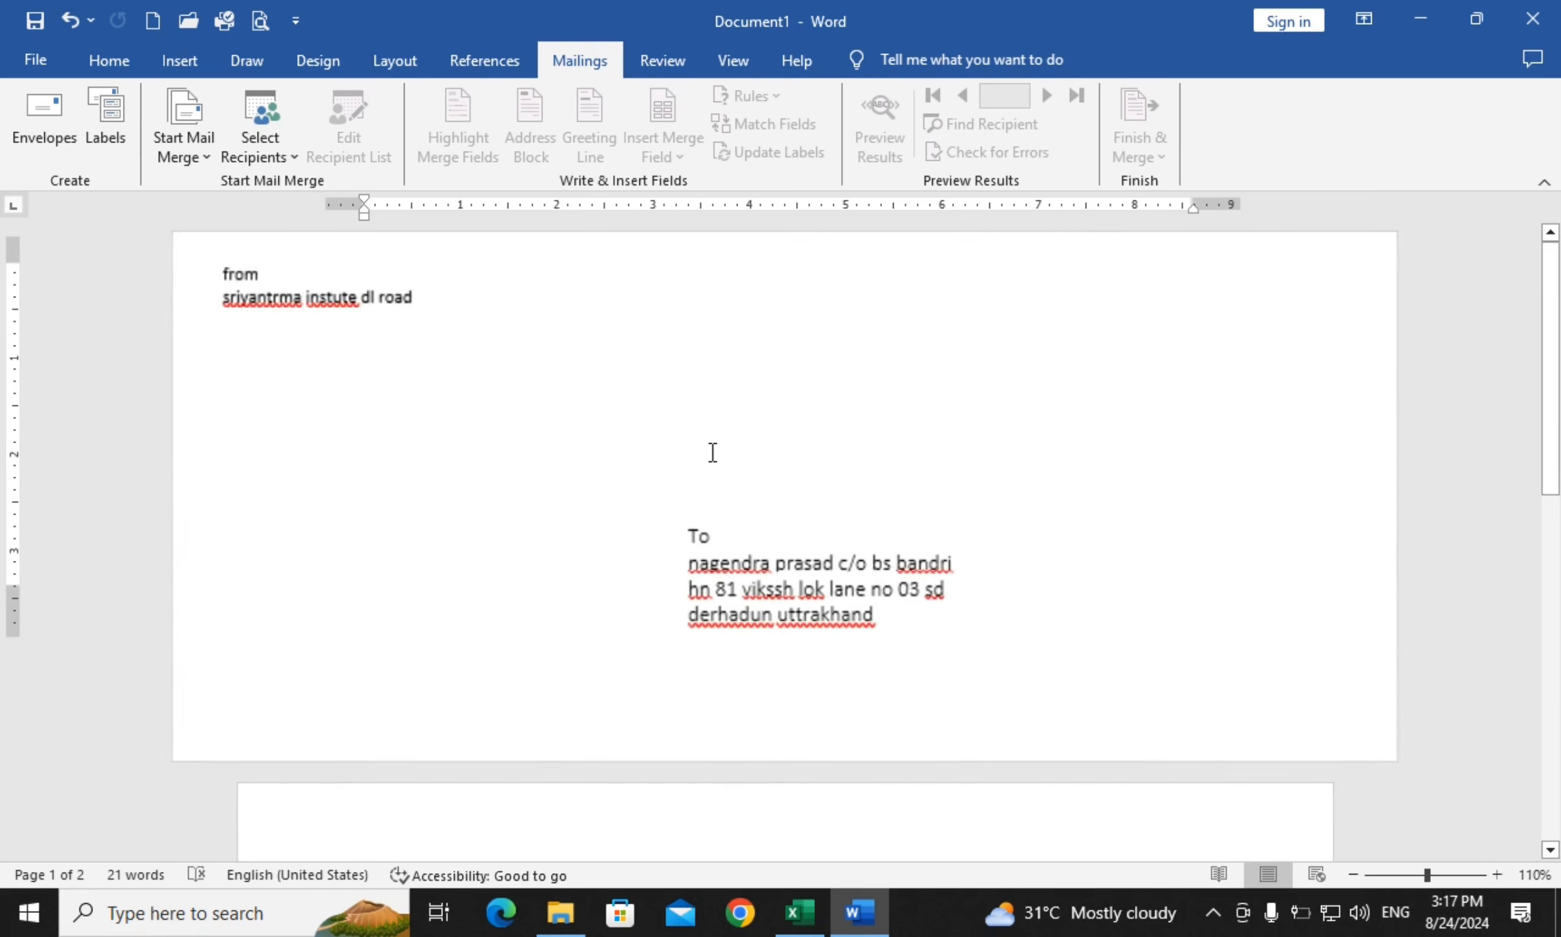
Change the recipient address block to all capitals
{"action": "left_click", "coordinate": [681, 539]}
{"action": "left_click", "coordinate": [731, 558]}
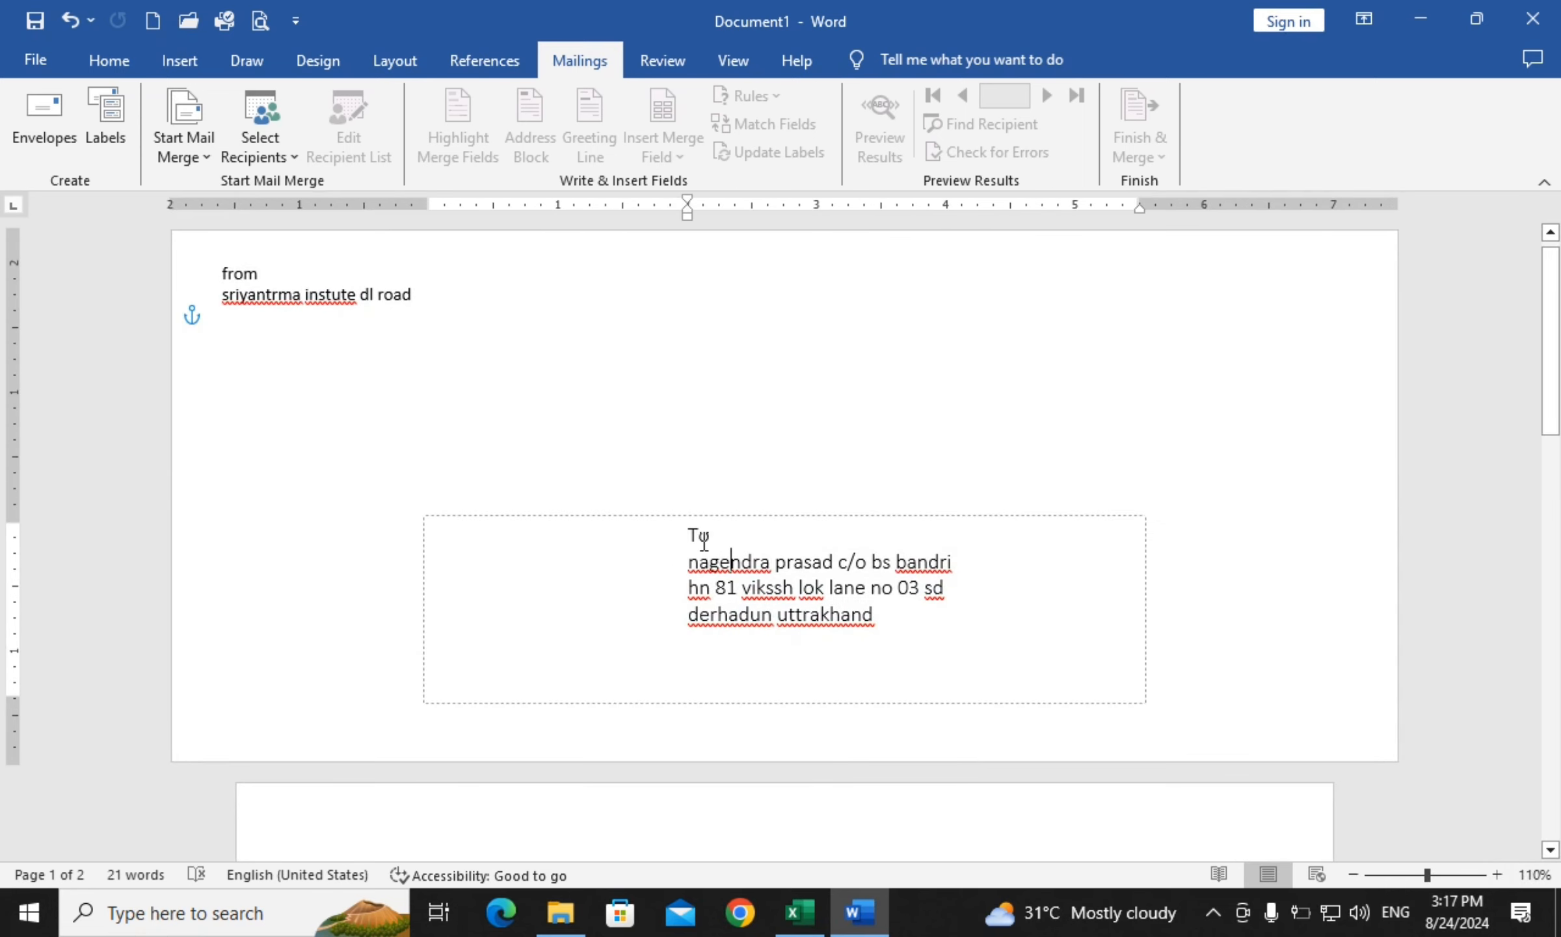
{"action": "left_click_drag", "start_coordinate": [686, 536], "coordinate": [773, 644]}
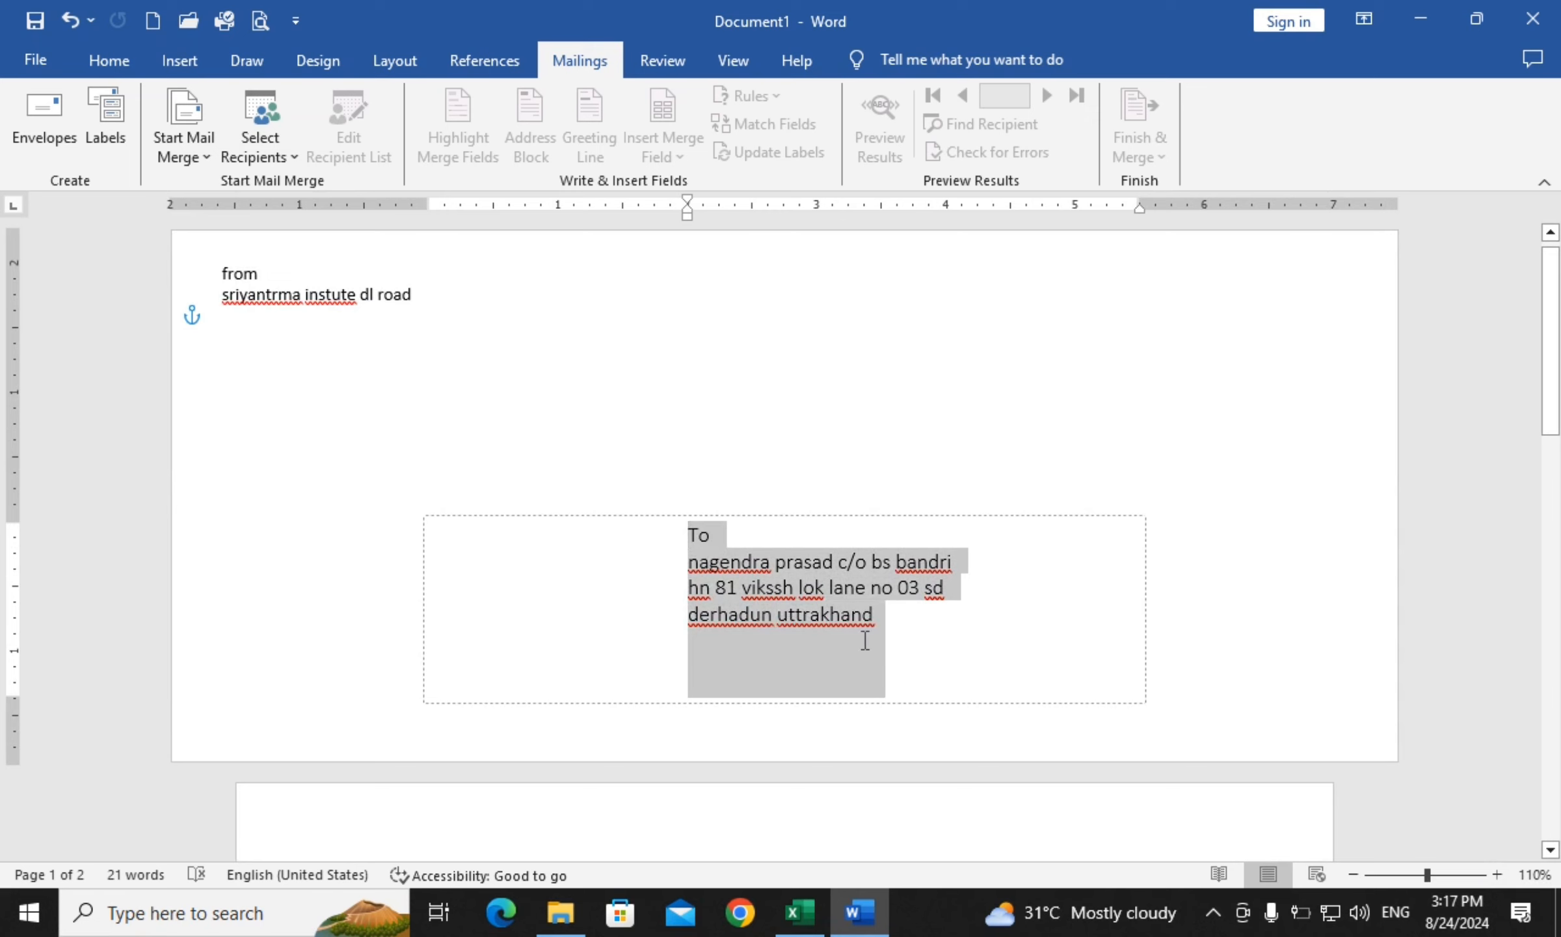
{"action": "left_click", "coordinate": [97, 60]}
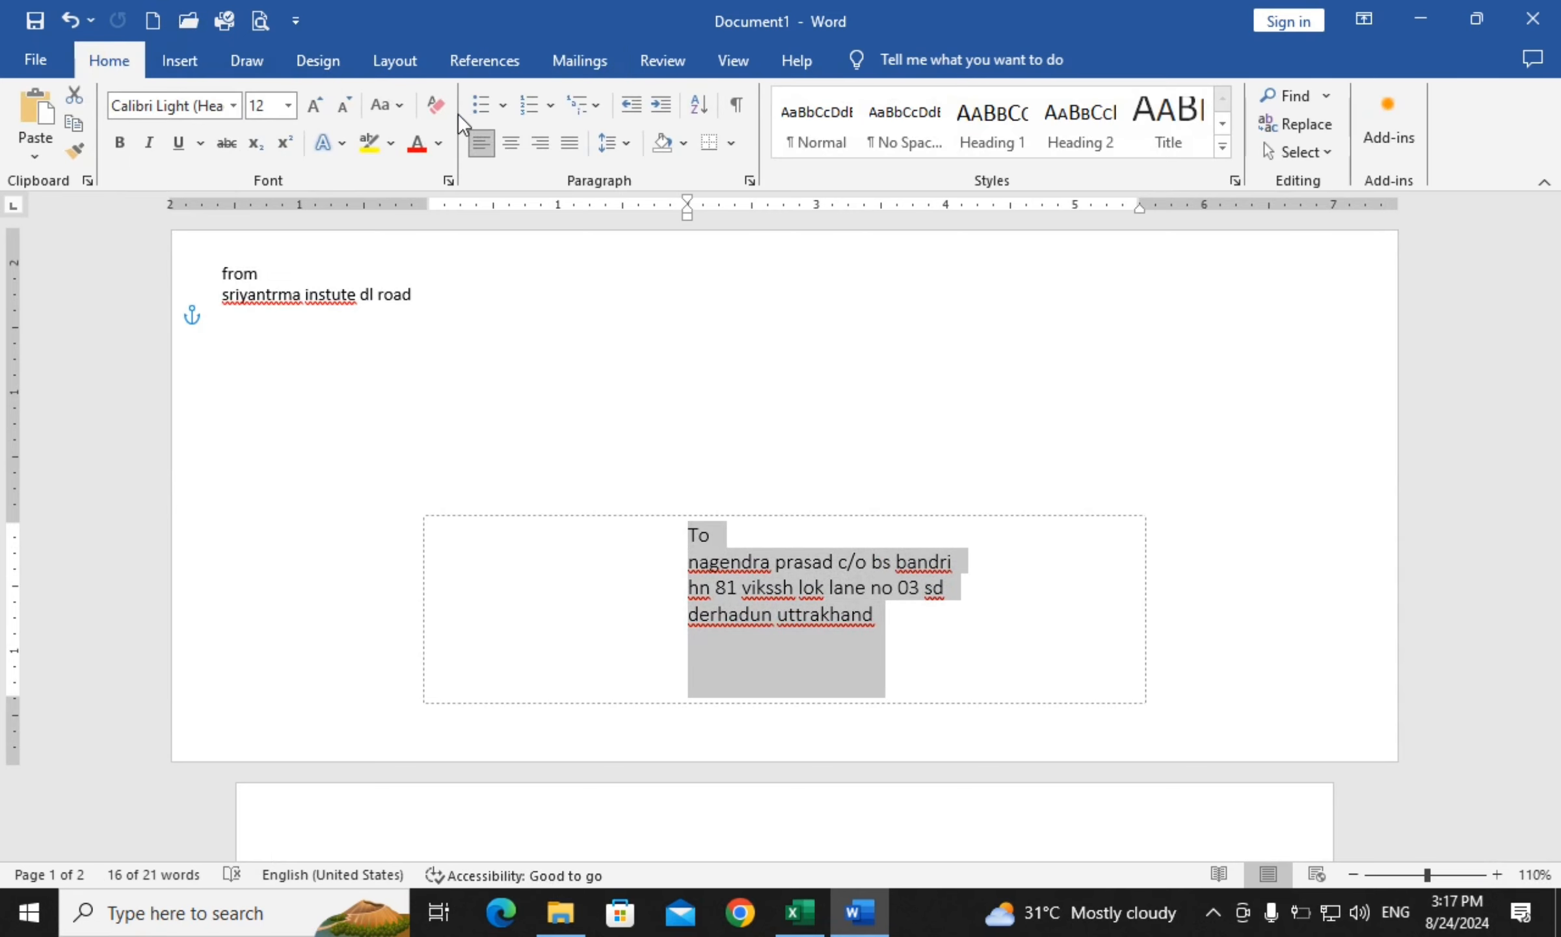
{"action": "left_click", "coordinate": [385, 107]}
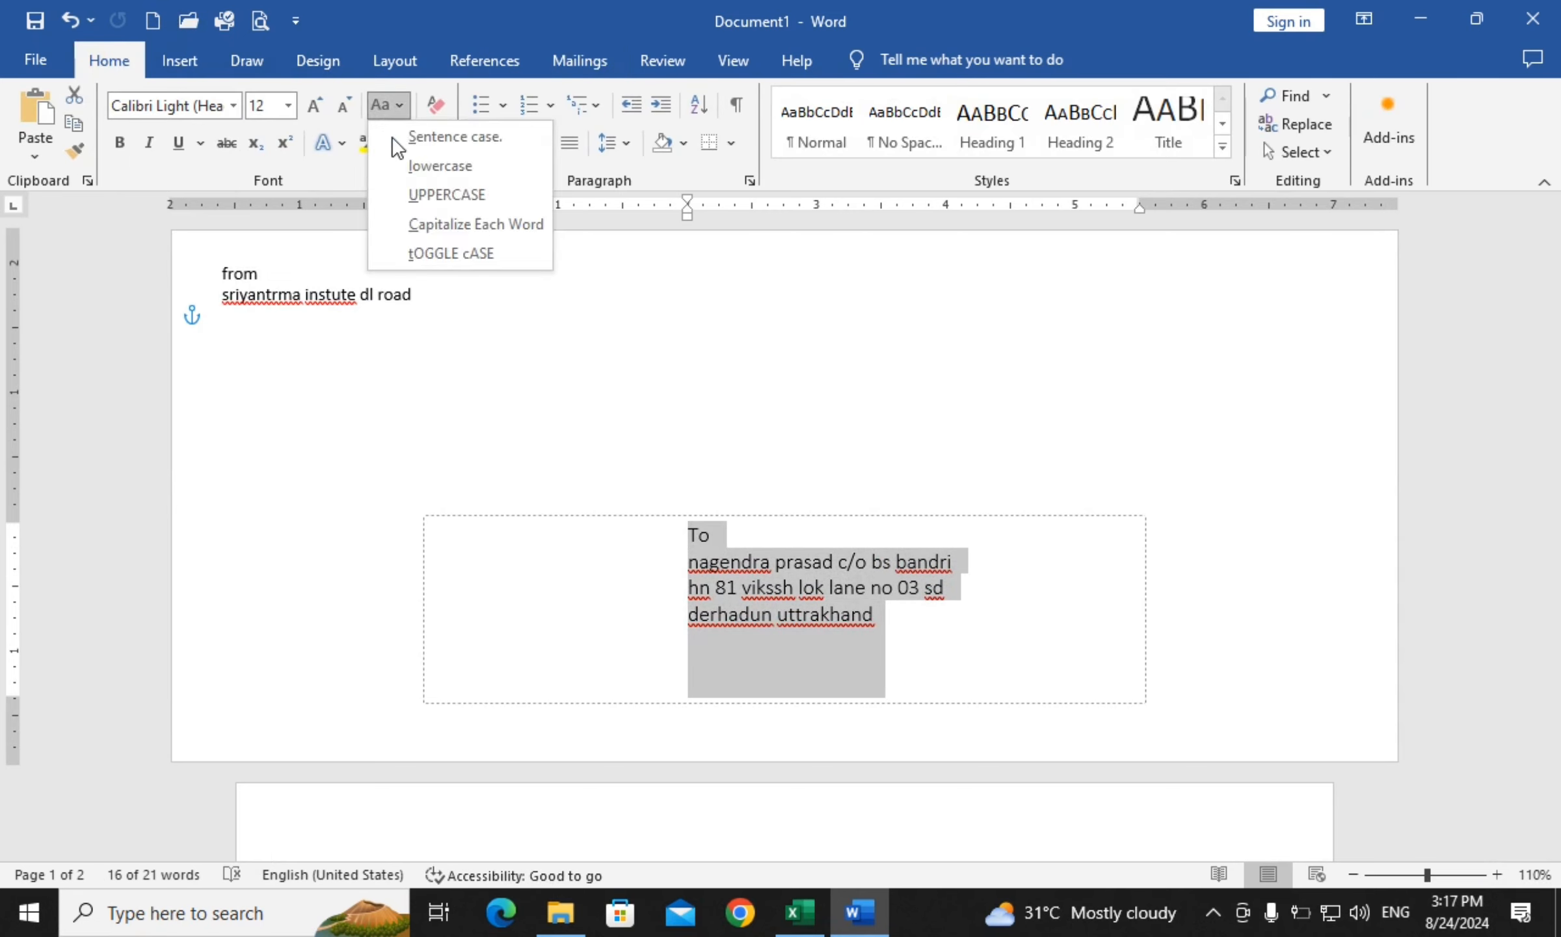
{"action": "left_click", "coordinate": [463, 197]}
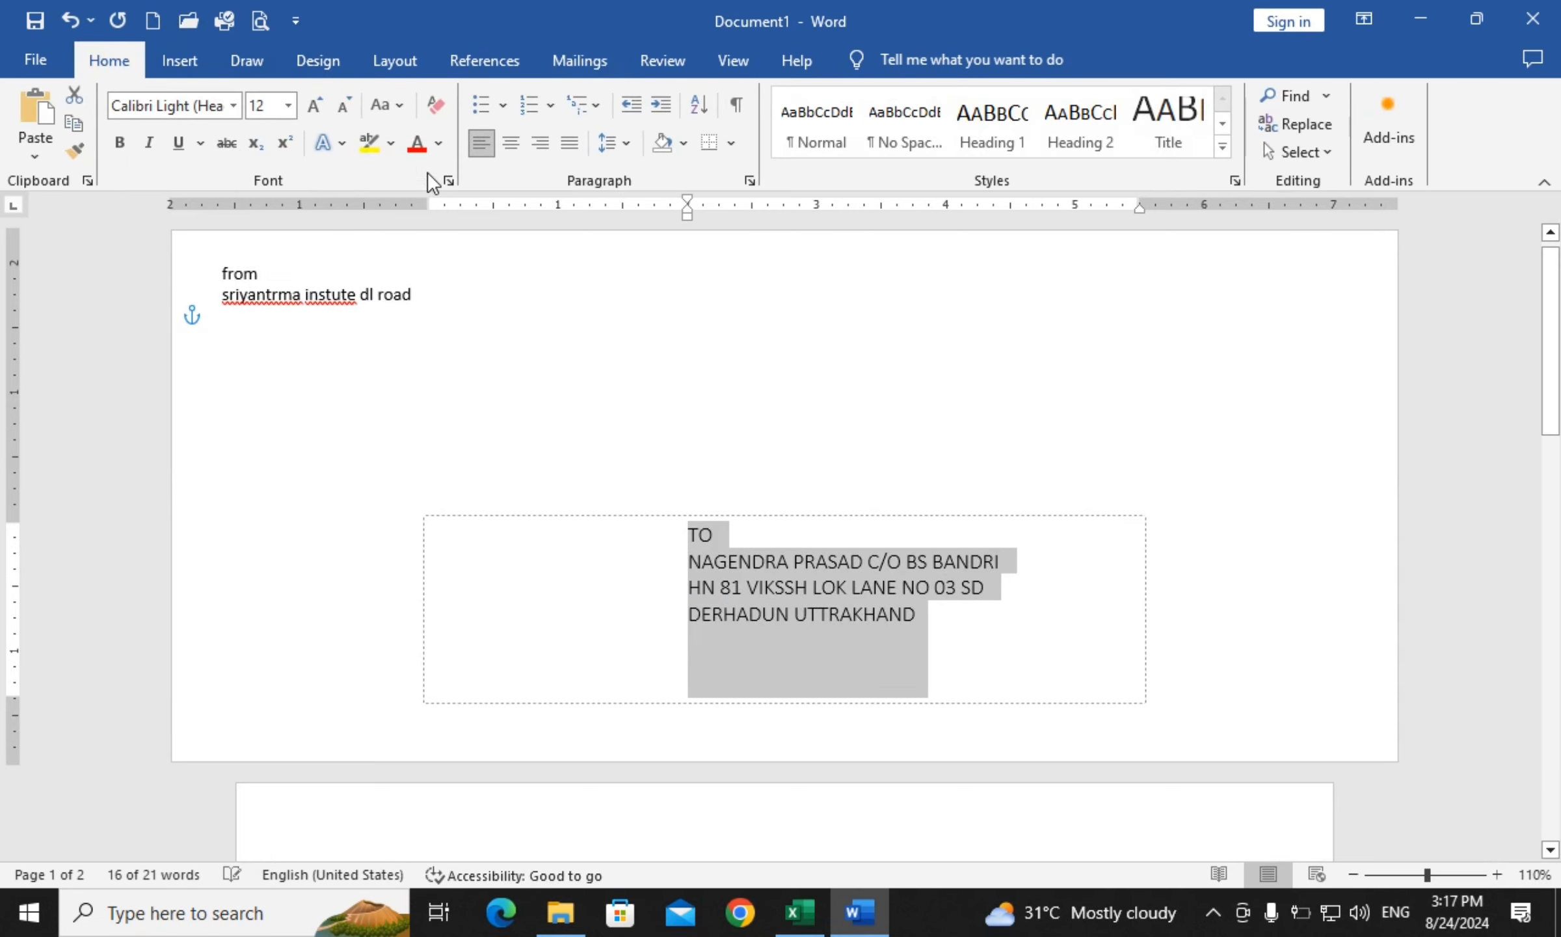
Make the sender address all capitals and enlarge it to 12 pt
{"action": "left_click", "coordinate": [279, 296]}
{"action": "left_click_drag", "start_coordinate": [225, 261], "coordinate": [407, 292]}
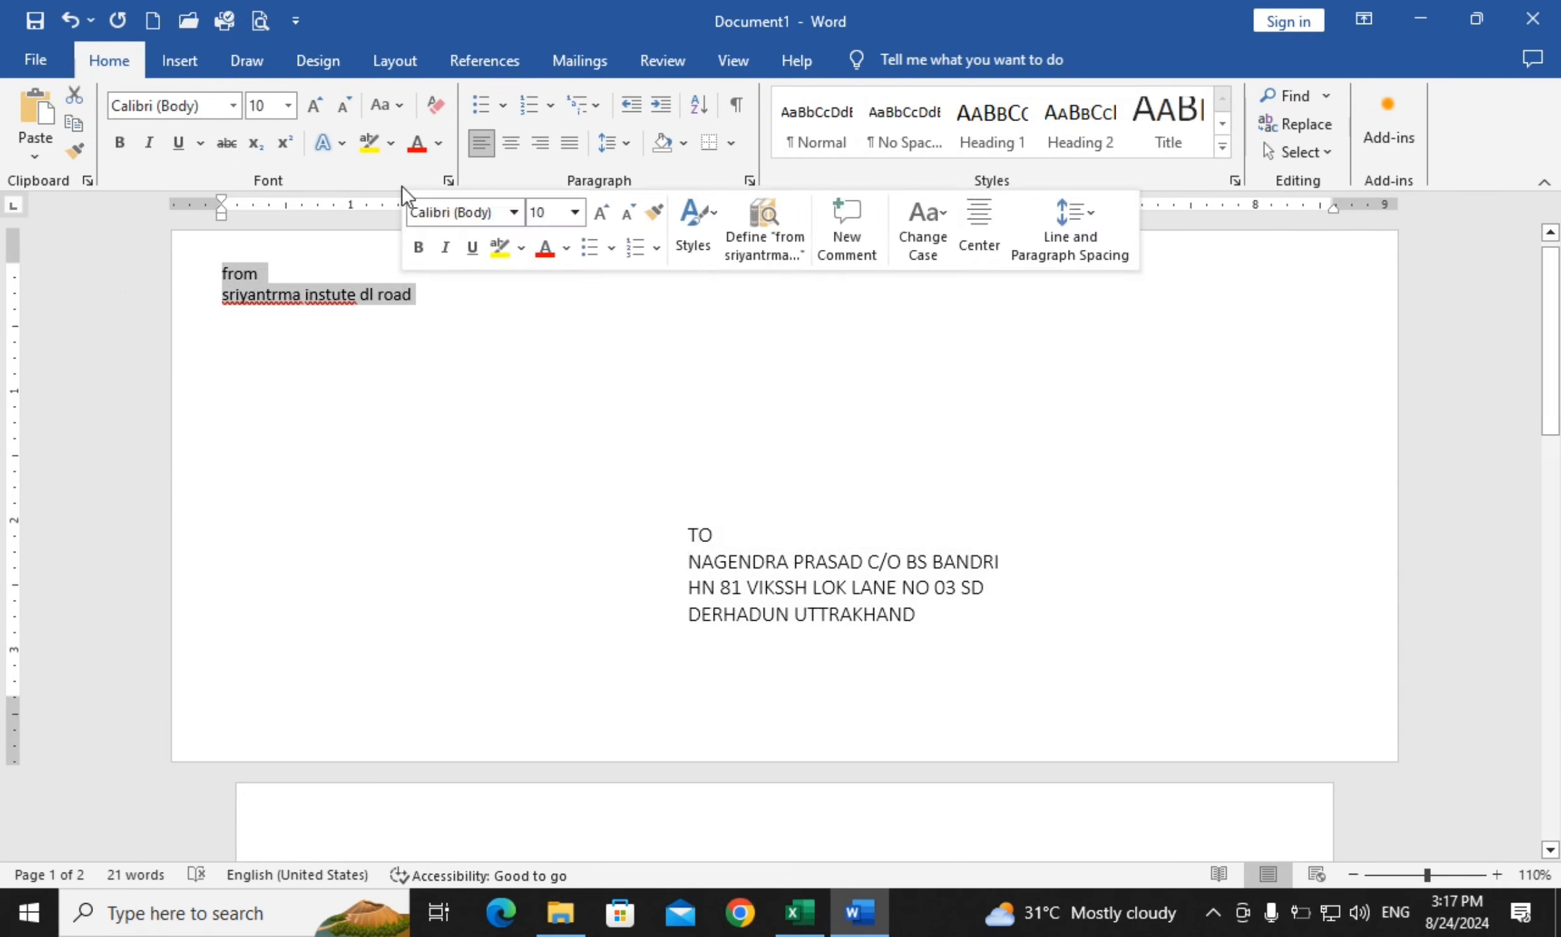
{"action": "left_click", "coordinate": [389, 108]}
{"action": "left_click", "coordinate": [433, 194]}
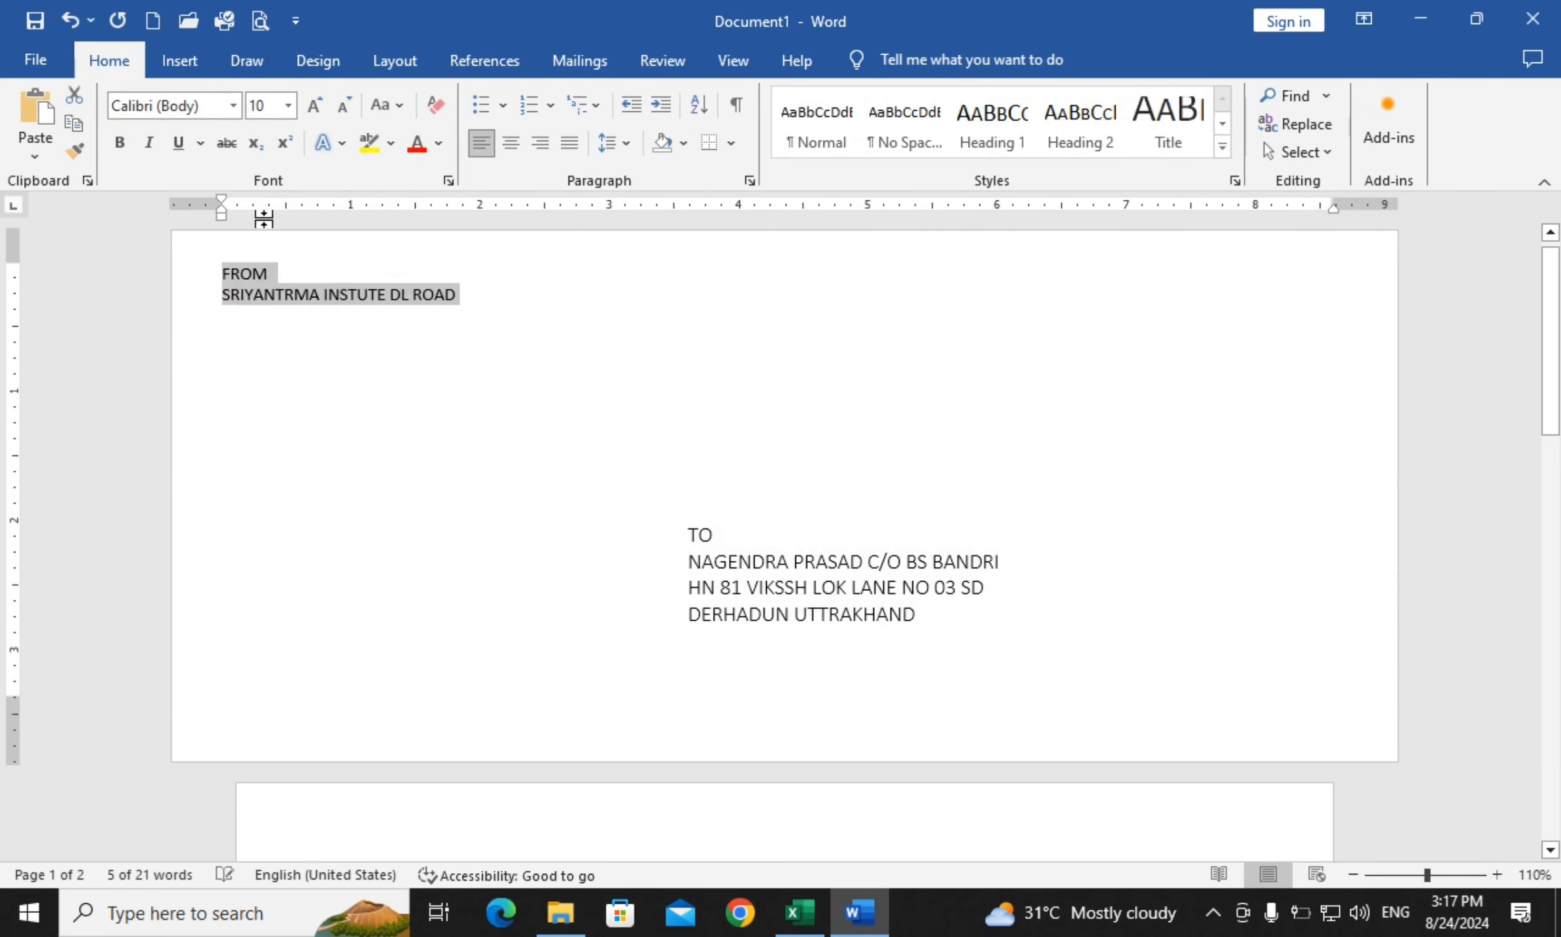
{"action": "left_click", "coordinate": [314, 106]}
{"action": "left_click", "coordinate": [314, 105]}
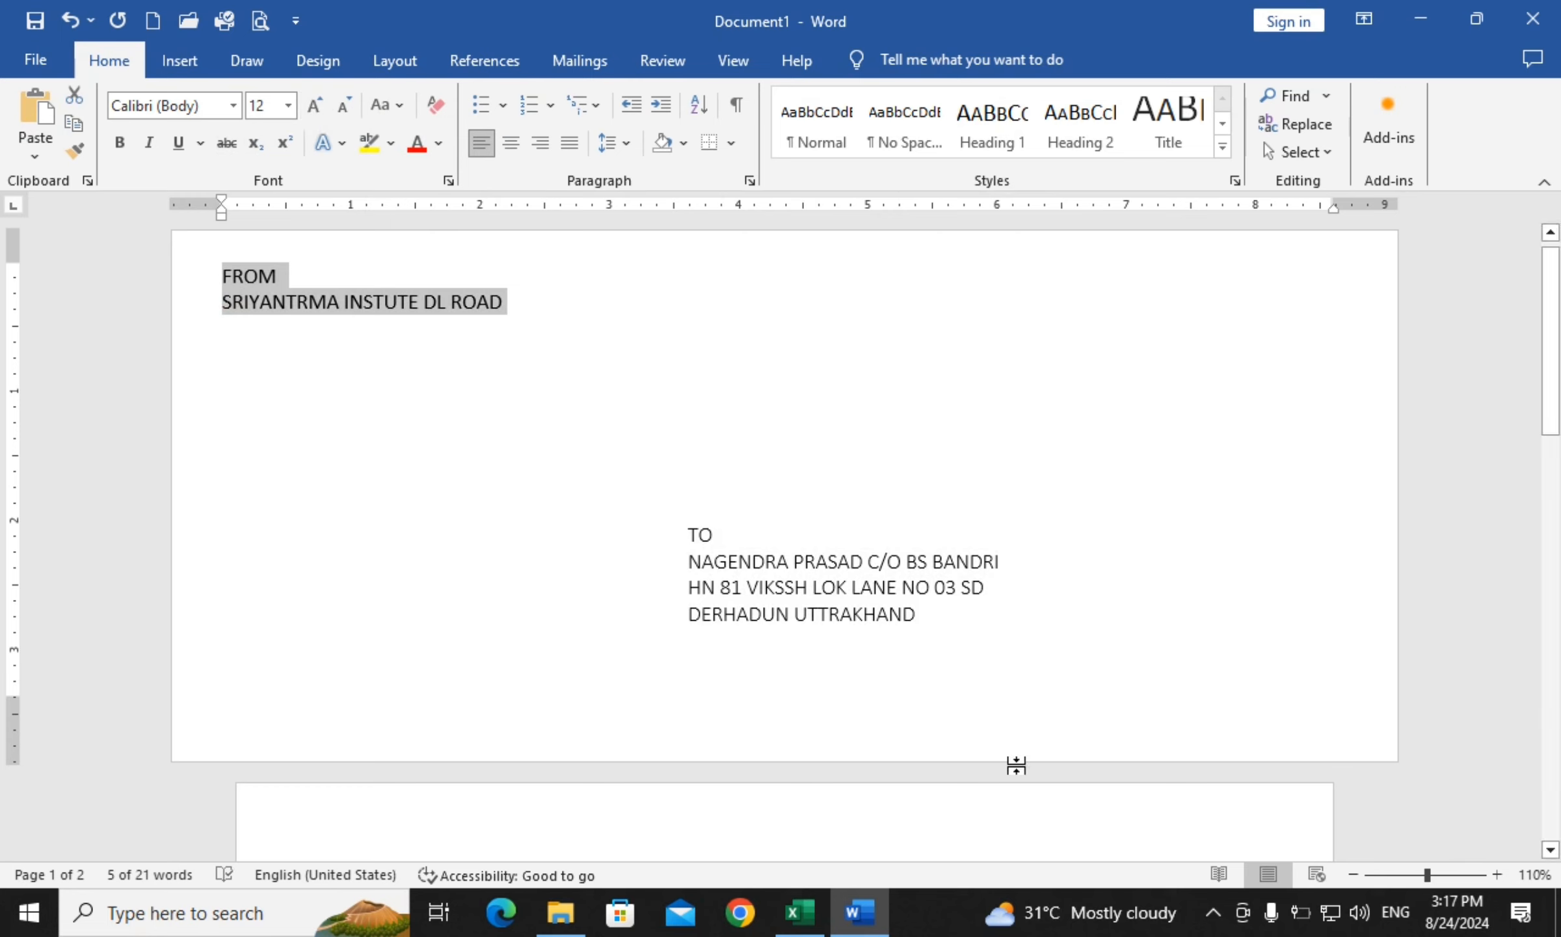
Enlarge the recipient address text and scroll down to the address block
{"action": "left_click", "coordinate": [853, 614]}
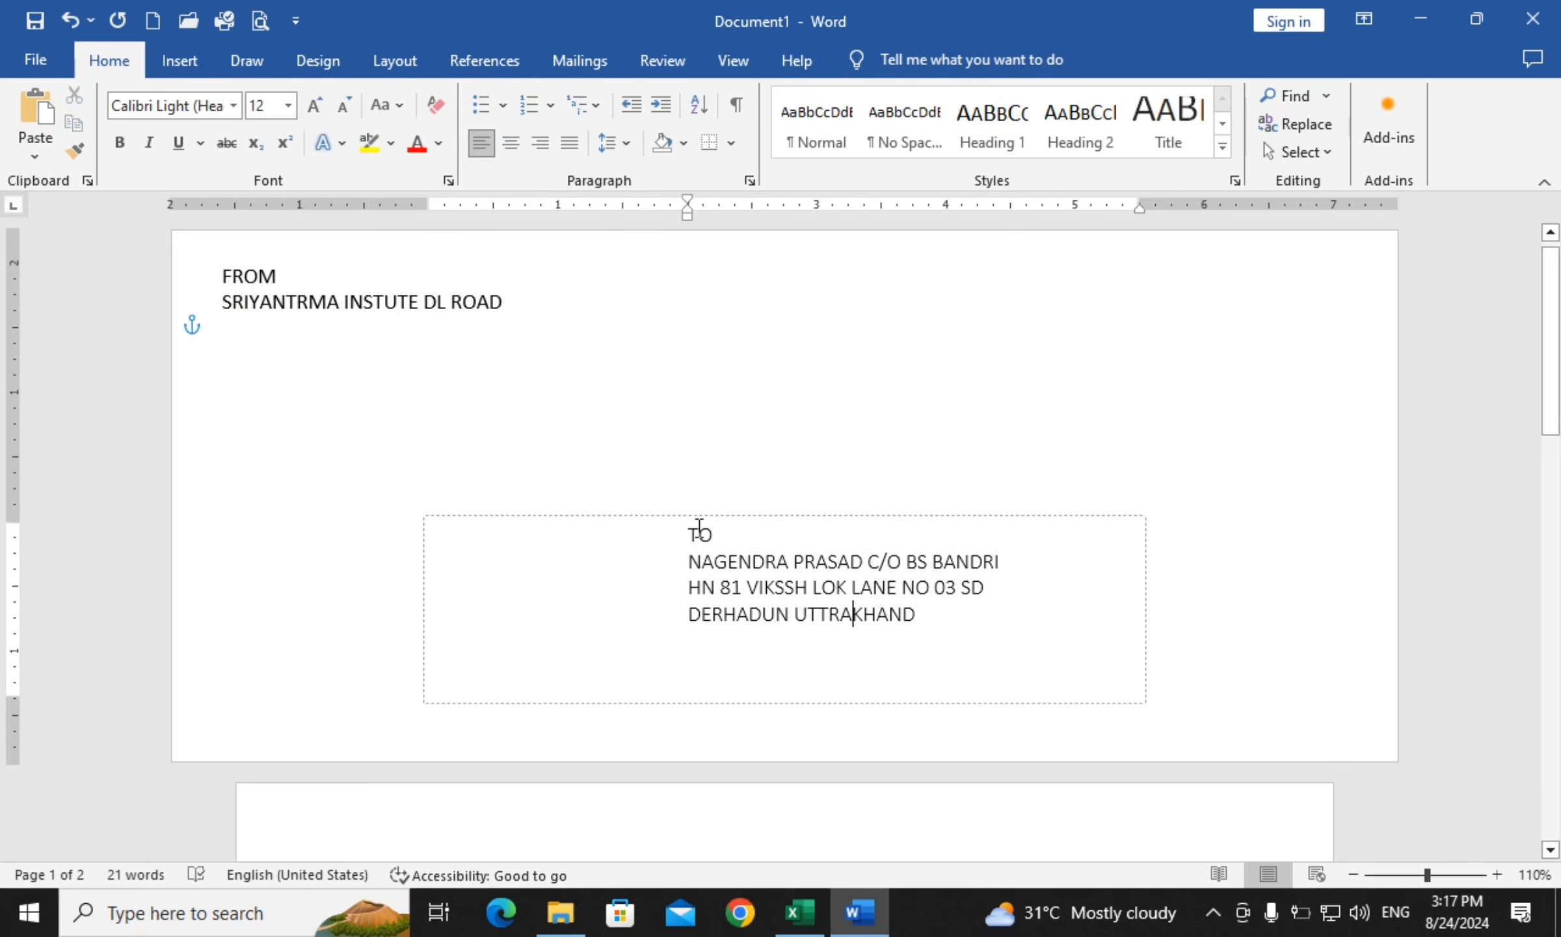
{"action": "left_click_drag", "start_coordinate": [699, 527], "coordinate": [924, 689]}
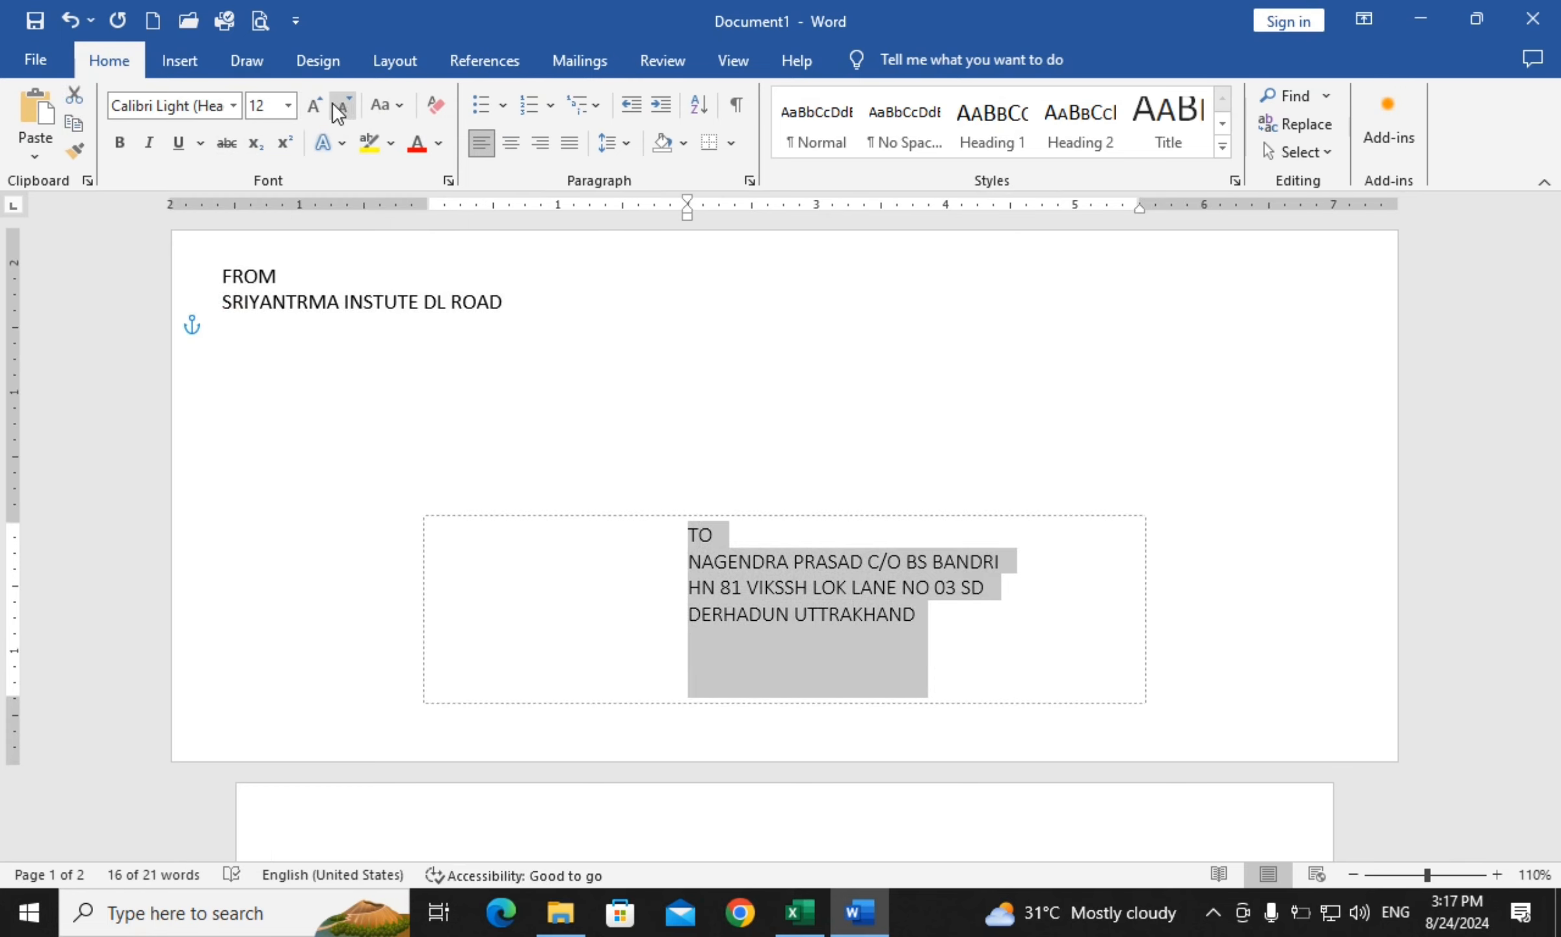
{"action": "left_click", "coordinate": [316, 104]}
{"action": "left_click", "coordinate": [315, 105]}
{"action": "left_click", "coordinate": [1109, 432]}
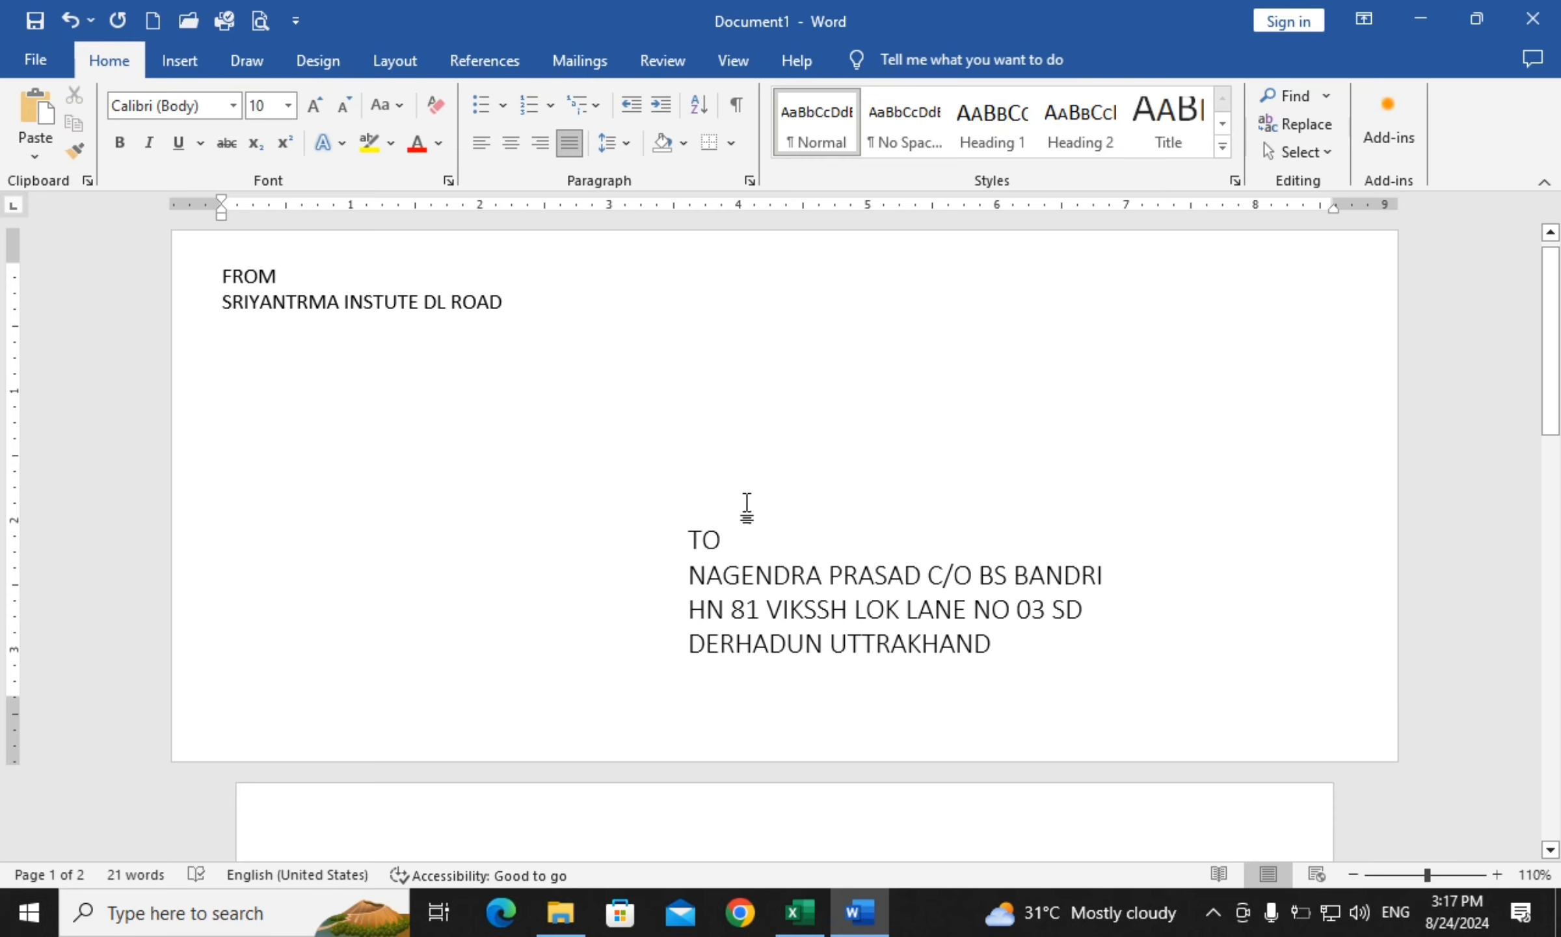
{"action": "scroll", "coordinate": [670, 441], "scroll_direction": "down", "scroll_amount": 3}
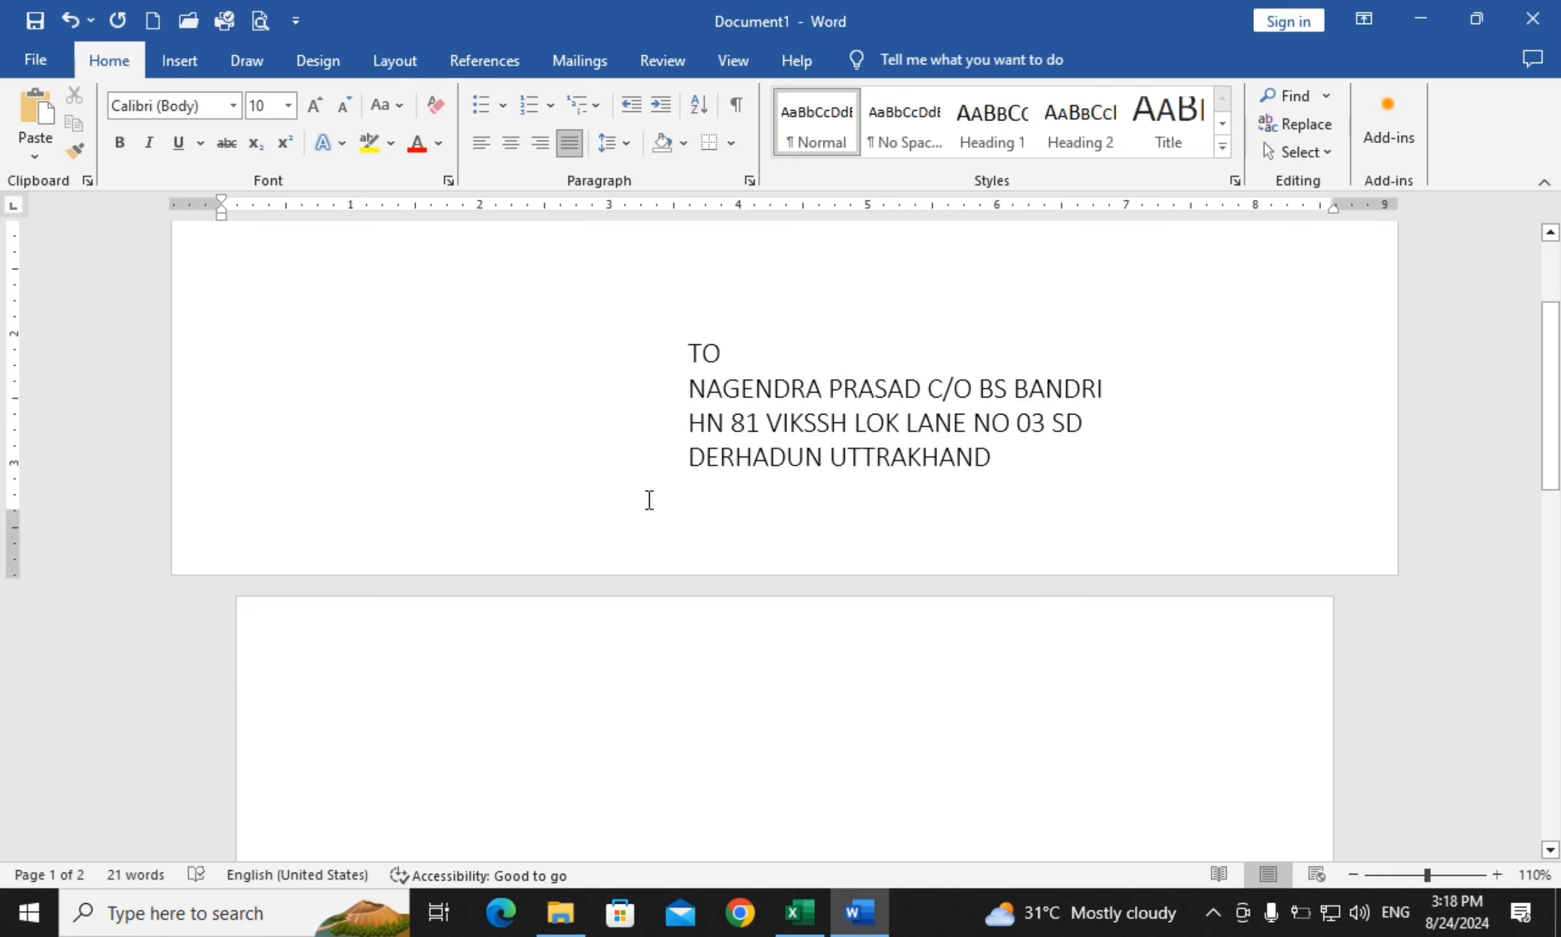
Start a Labels setup and delete the 'TO' line and its empty line from the address
{"action": "left_click", "coordinate": [560, 62]}
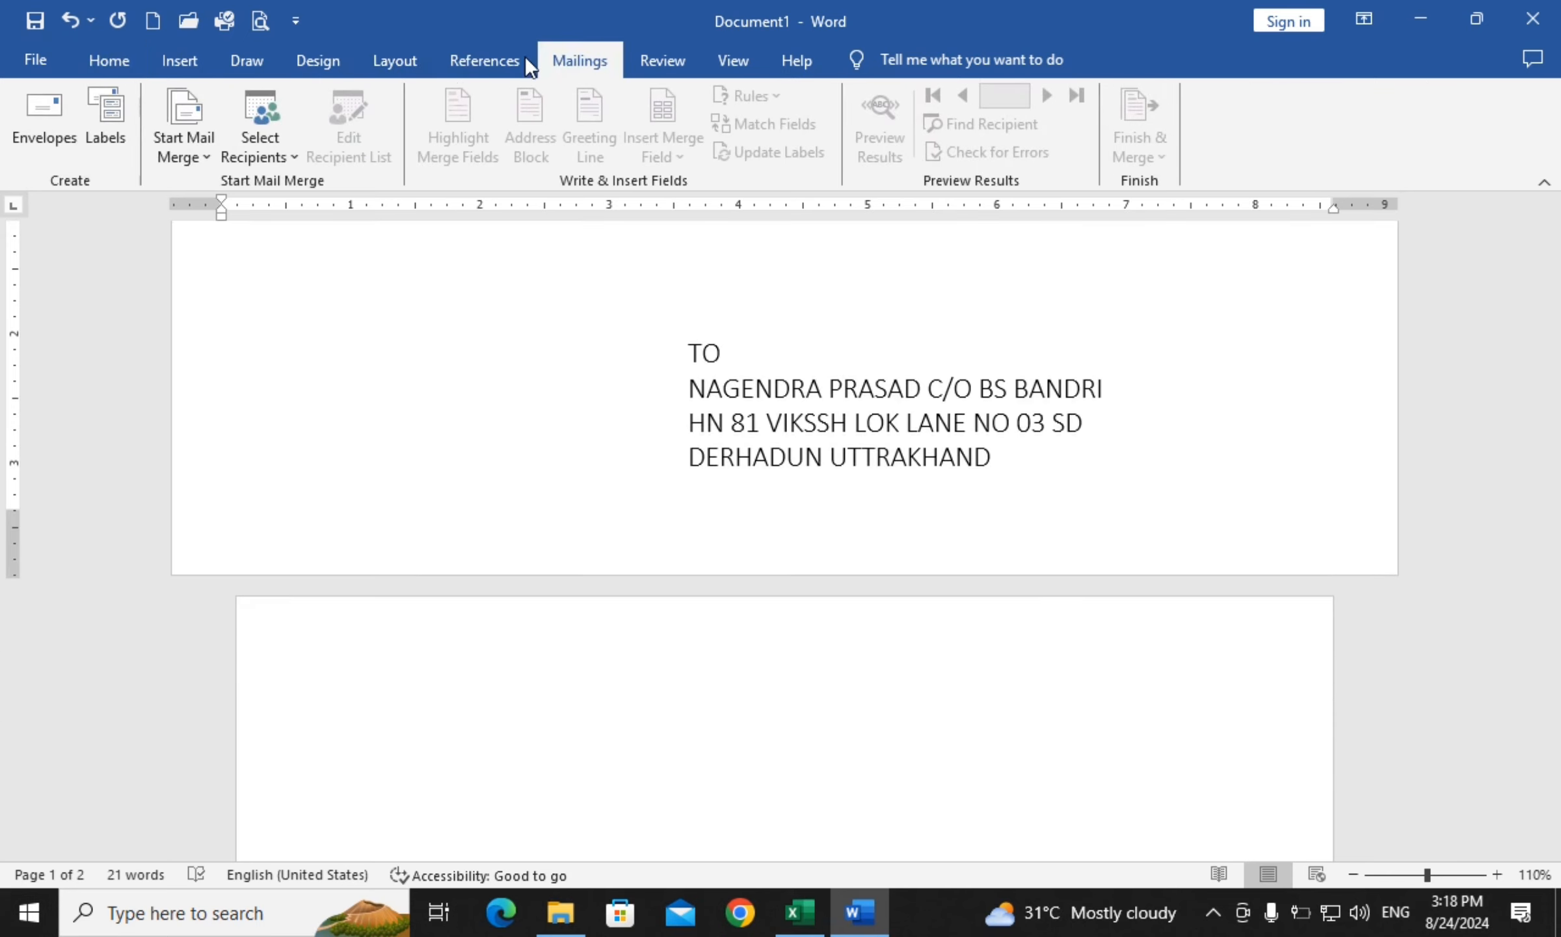
{"action": "left_click", "coordinate": [108, 129]}
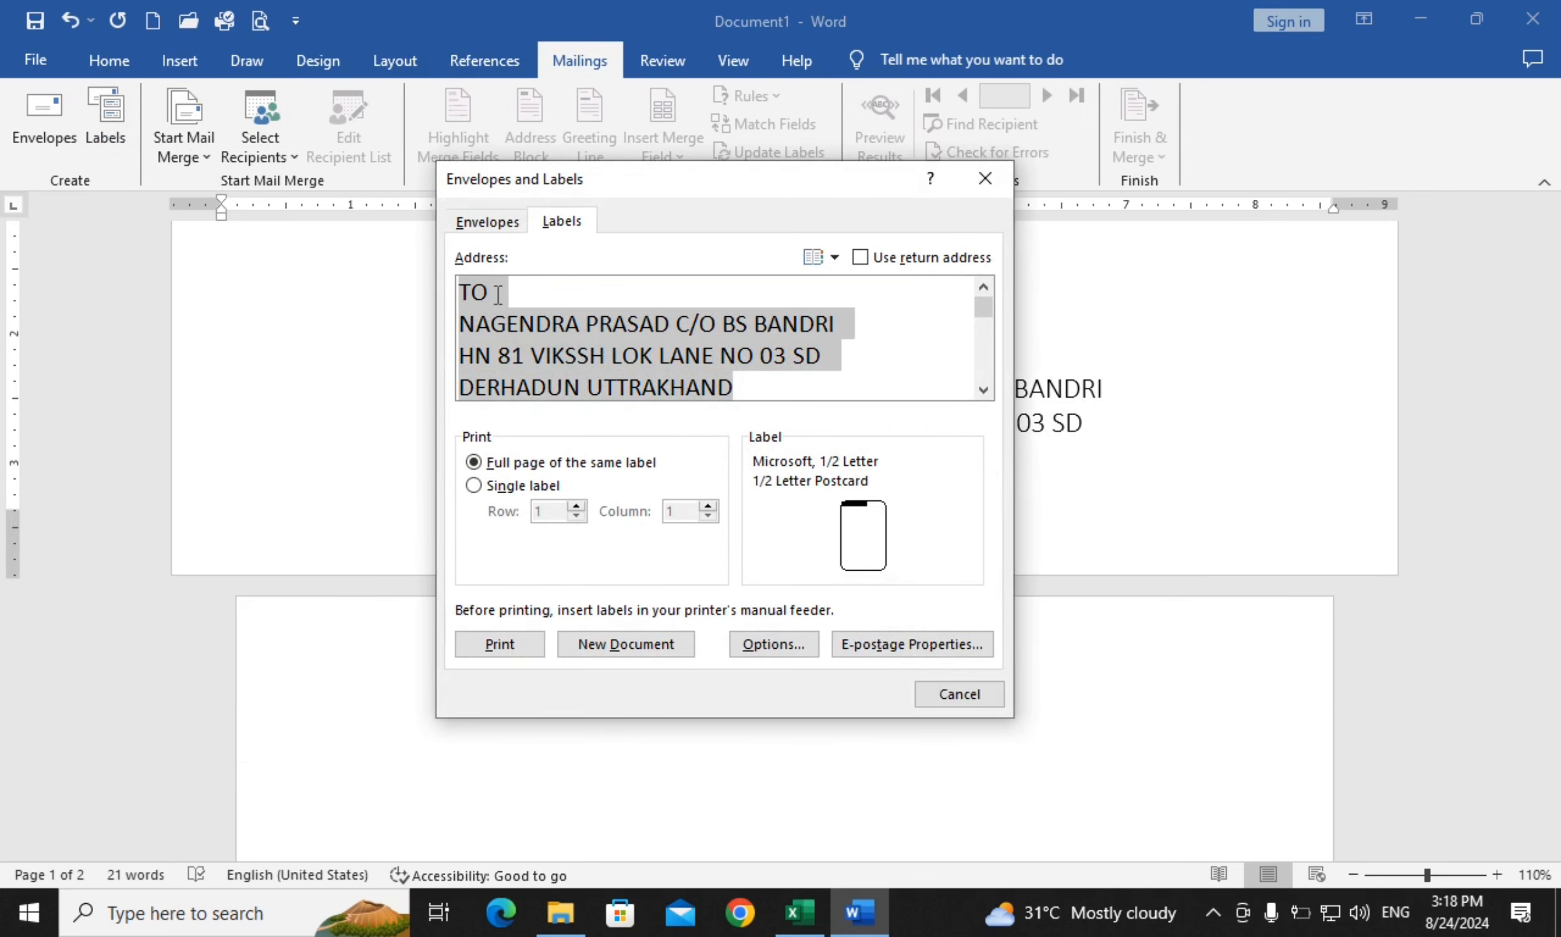
{"action": "left_click", "coordinate": [586, 293]}
{"action": "key", "text": "BackSpace"}
{"action": "key", "text": "BackSpace"}
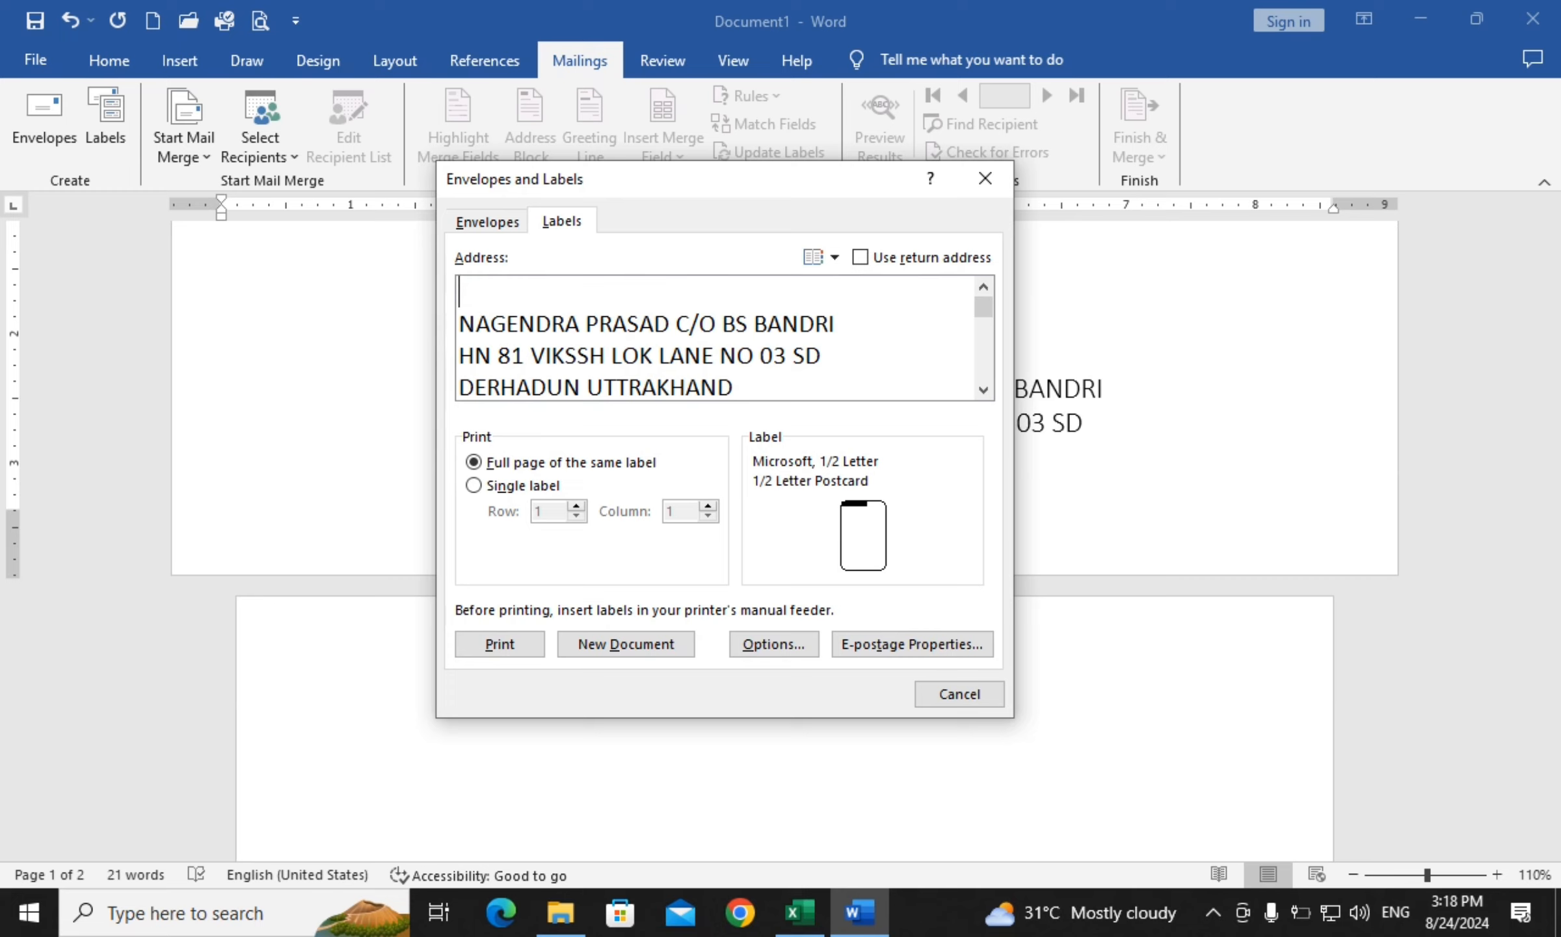
{"action": "key", "text": "Delete"}
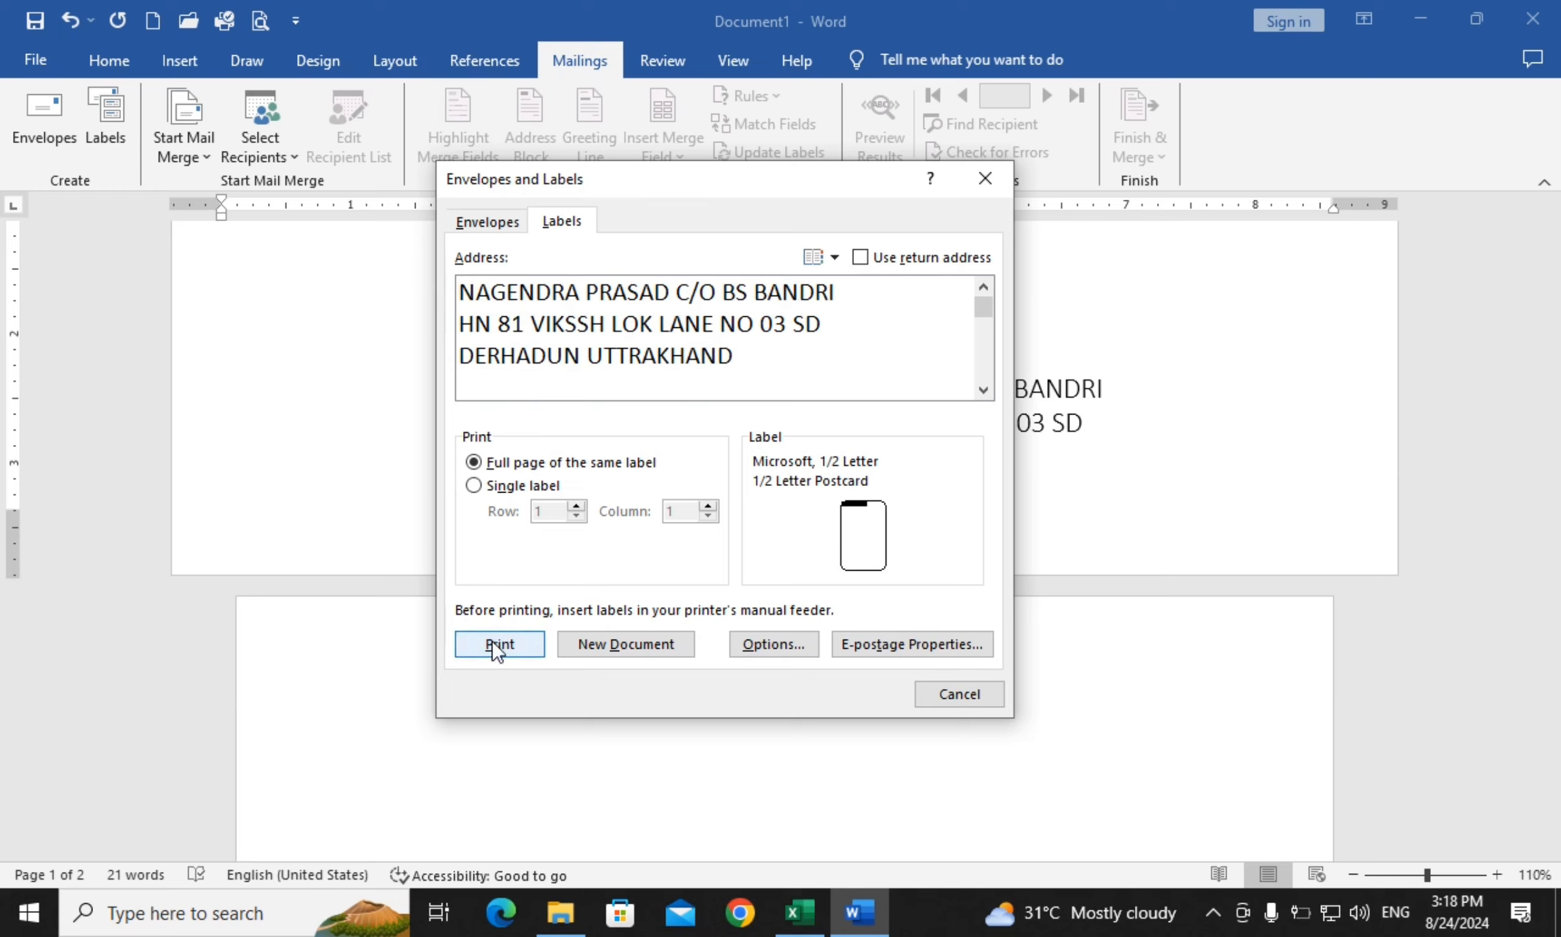
Choose a 30 Per Page label product and create a new Labels2 document of addresses
{"action": "left_click", "coordinate": [792, 651]}
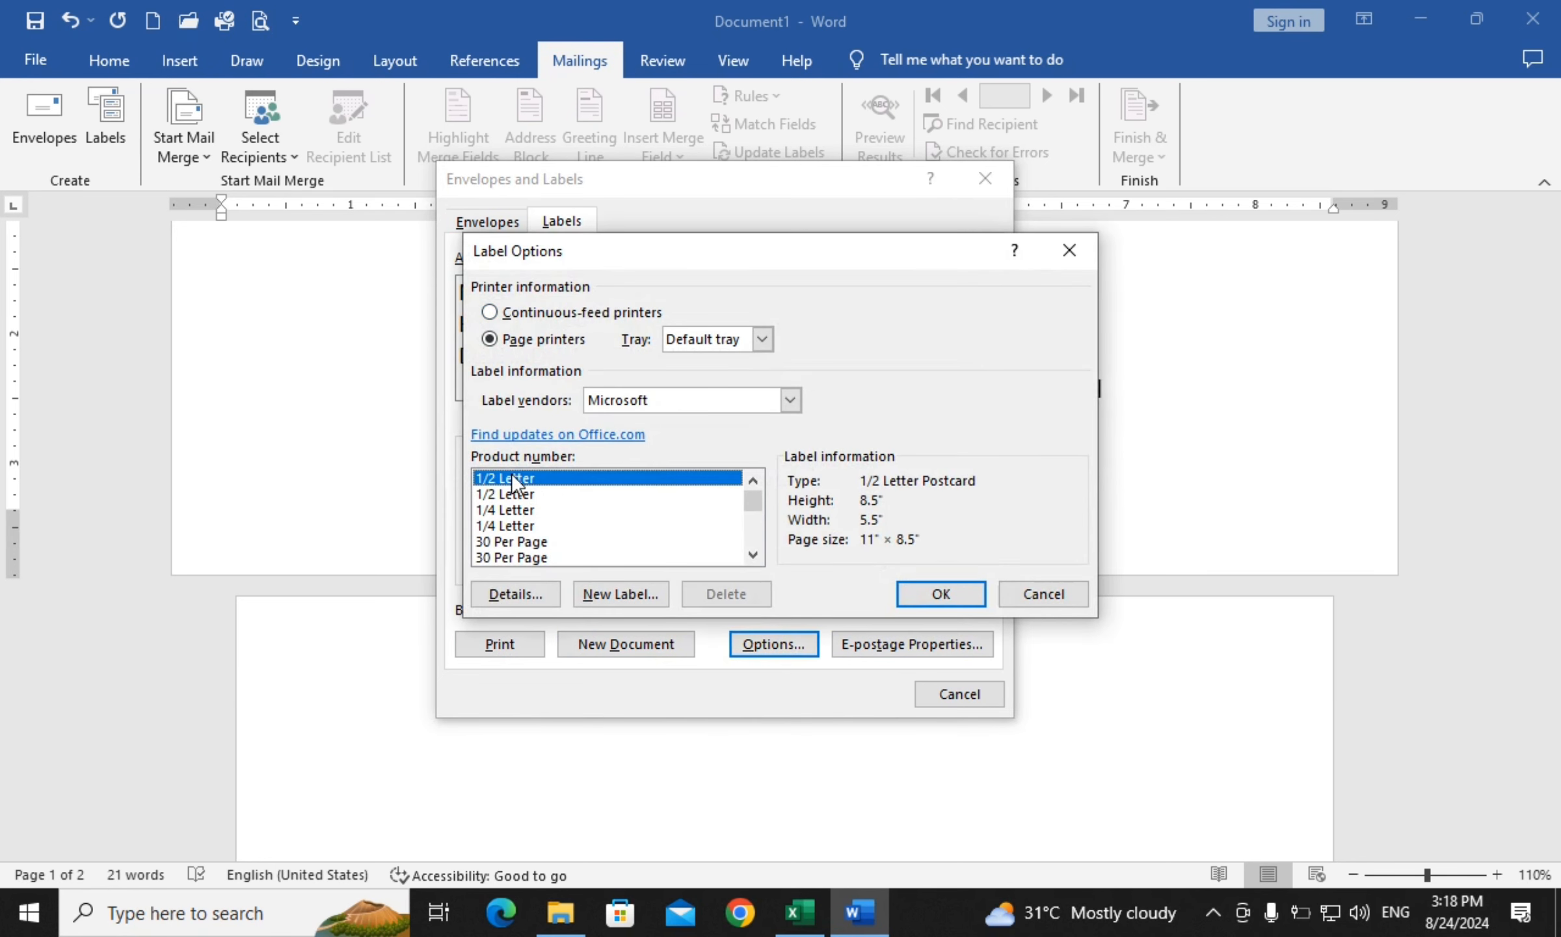
{"action": "left_click", "coordinate": [528, 494]}
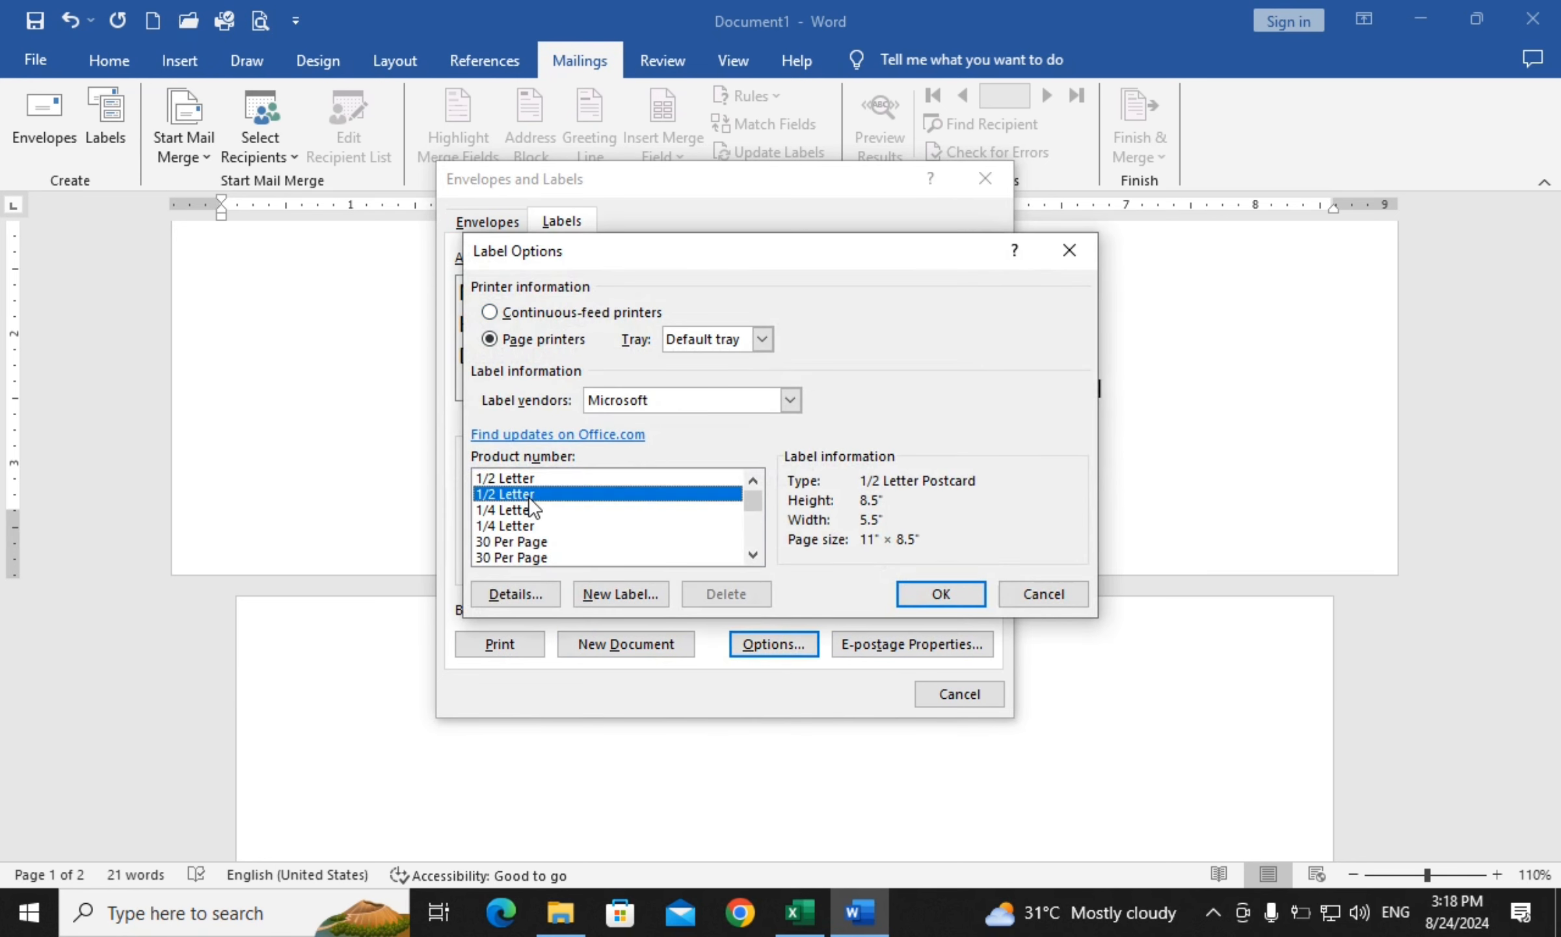
{"action": "left_click", "coordinate": [543, 560]}
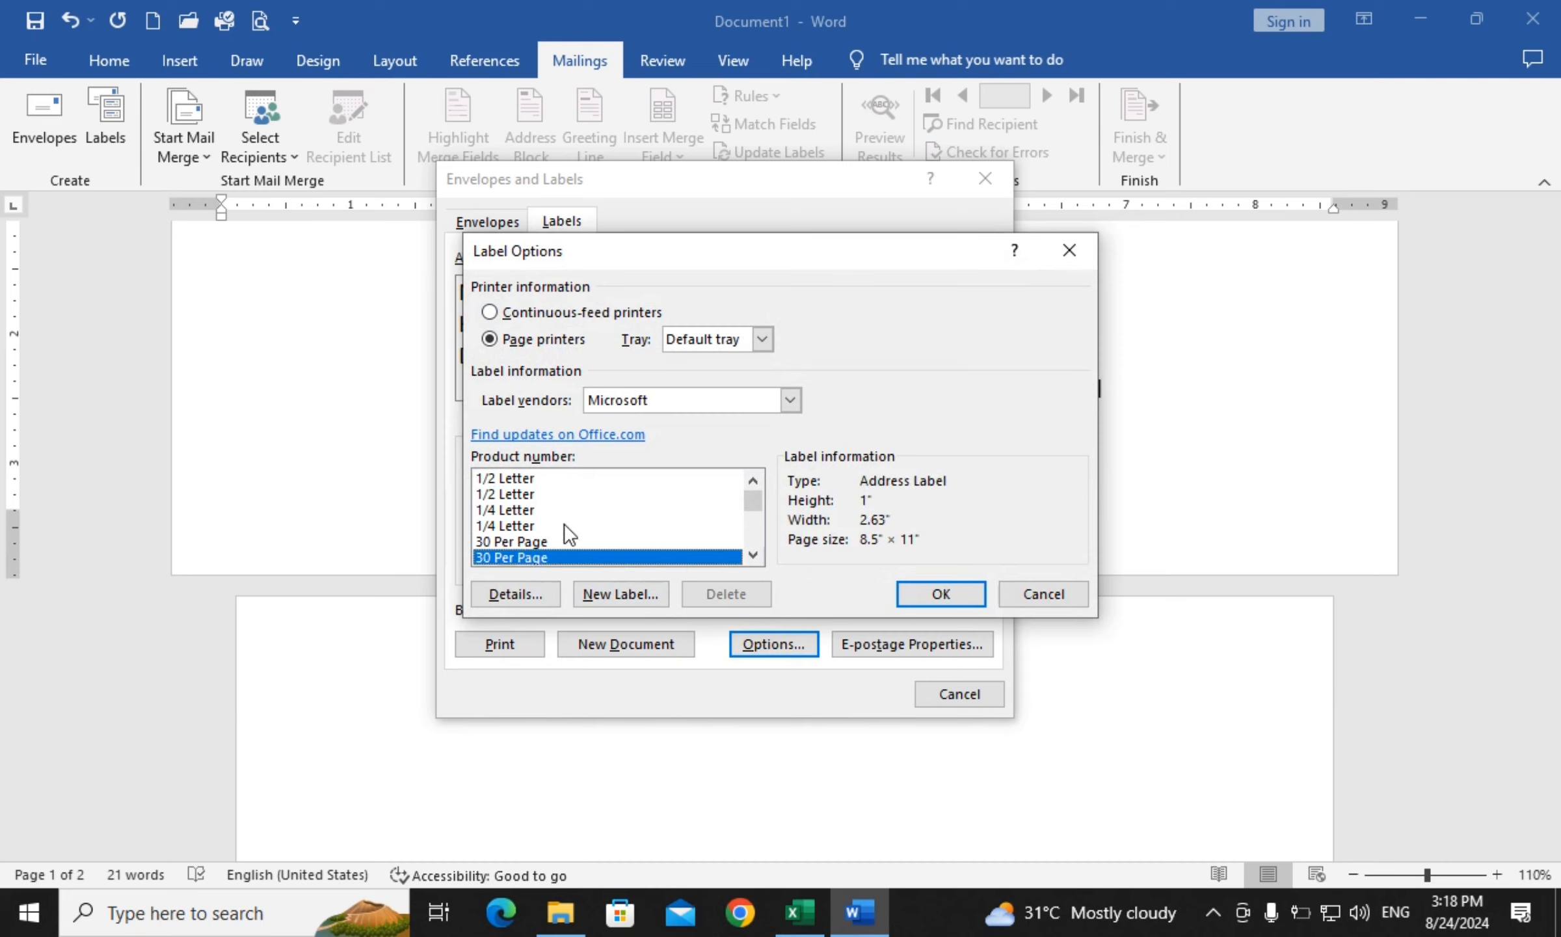
{"action": "left_click", "coordinate": [528, 541]}
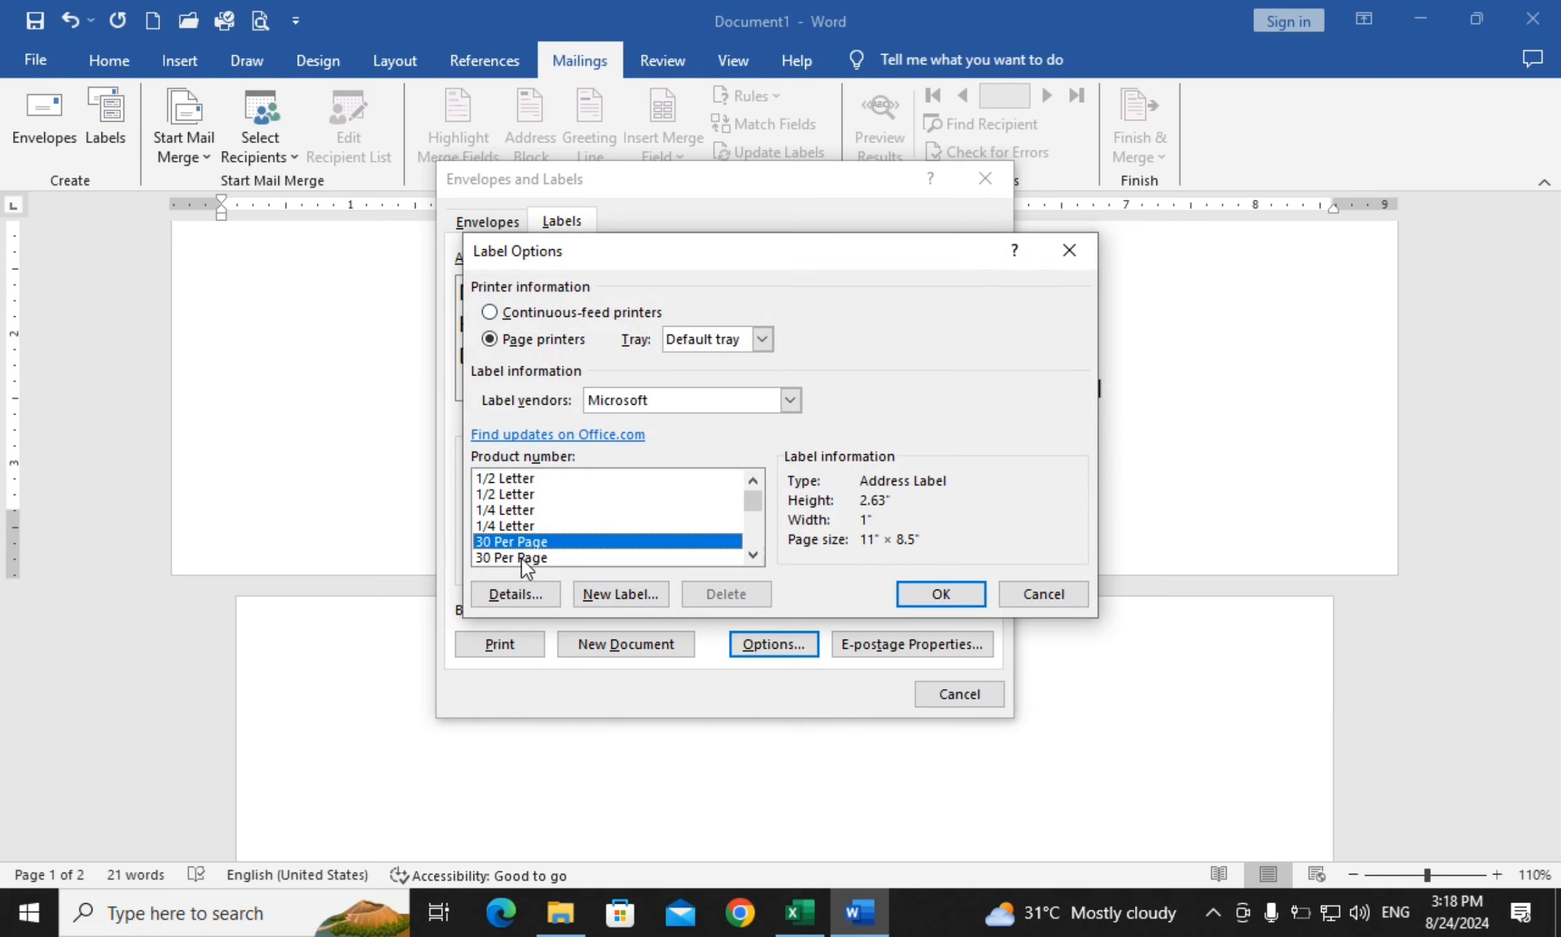
{"action": "left_click", "coordinate": [959, 592]}
{"action": "left_click", "coordinate": [618, 638]}
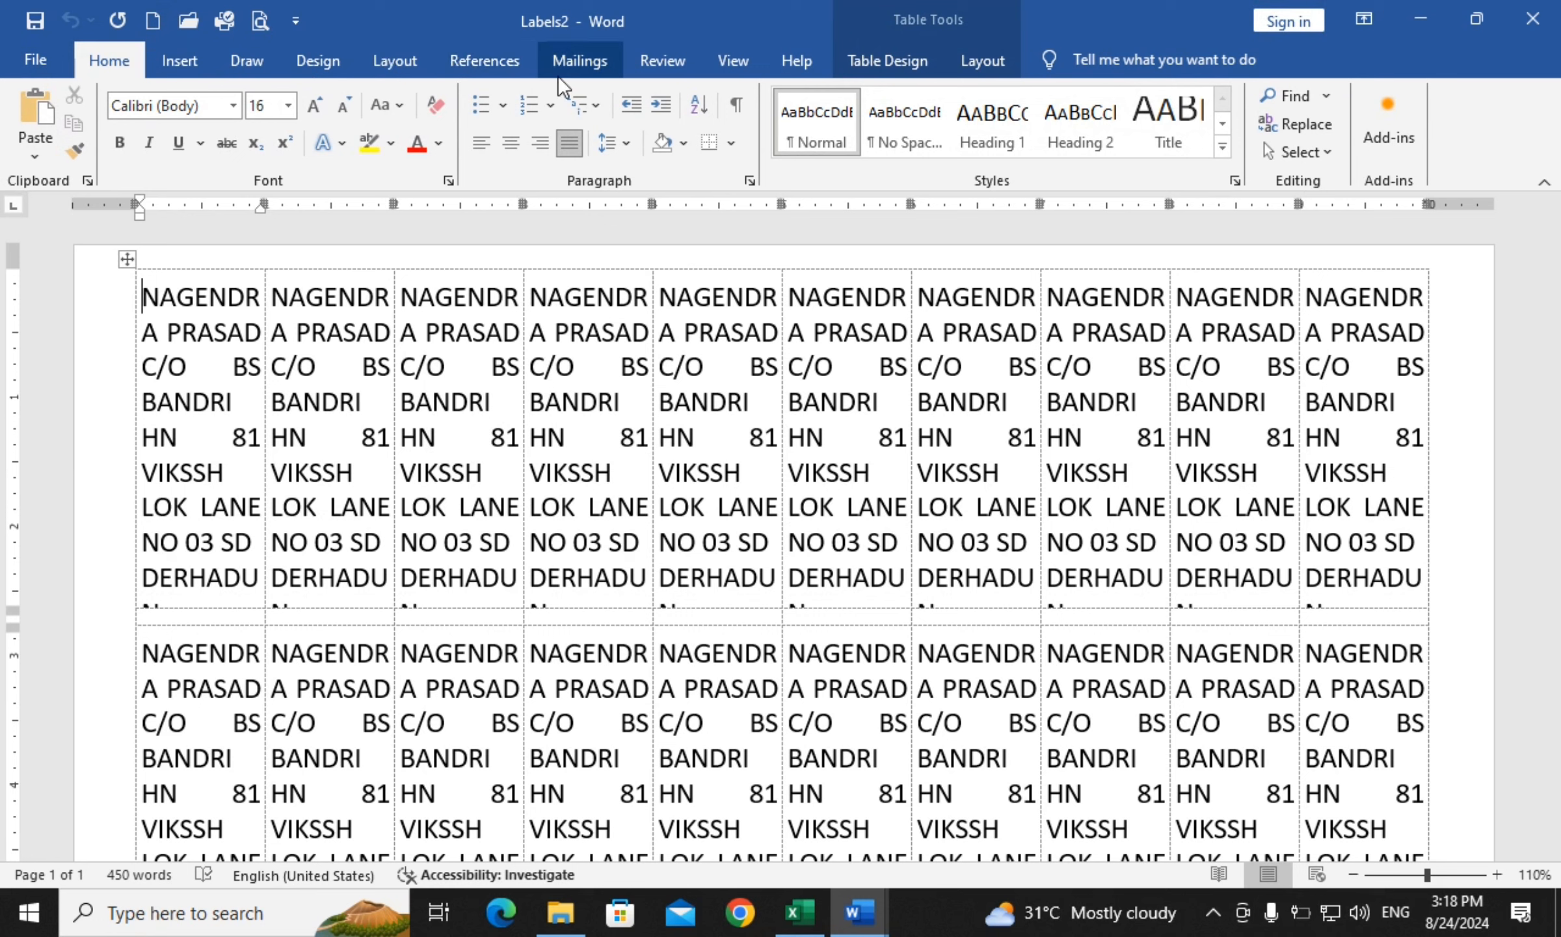
Create a Labels3 document using the other 30 Per Page size (2.63 x 1 in, three columns)
{"action": "left_click", "coordinate": [567, 52]}
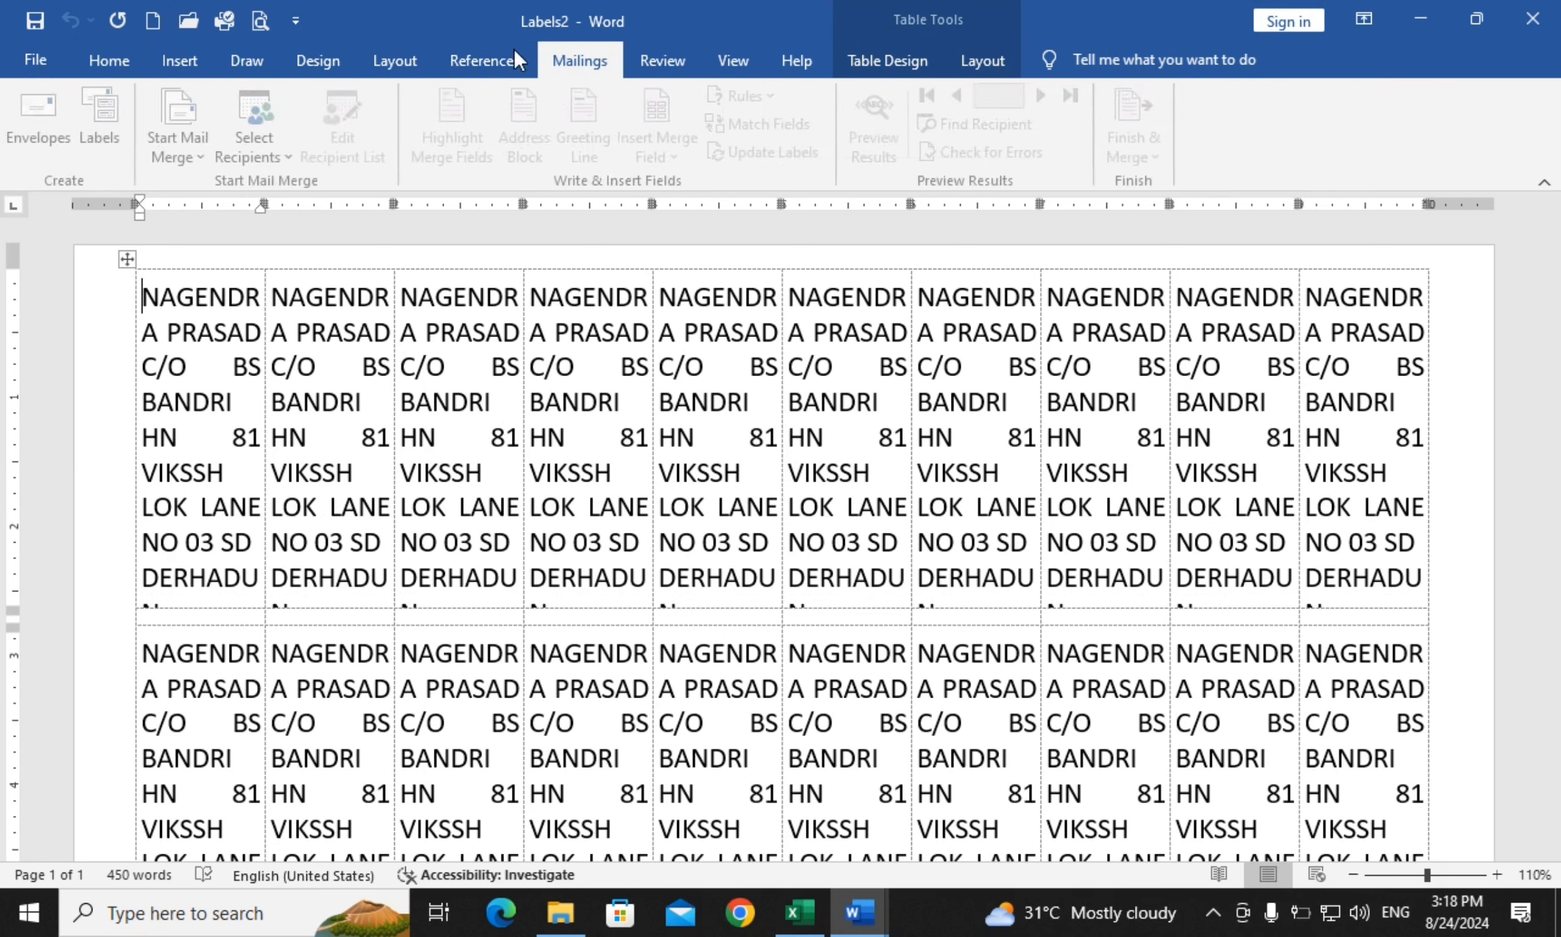
{"action": "left_click", "coordinate": [104, 127]}
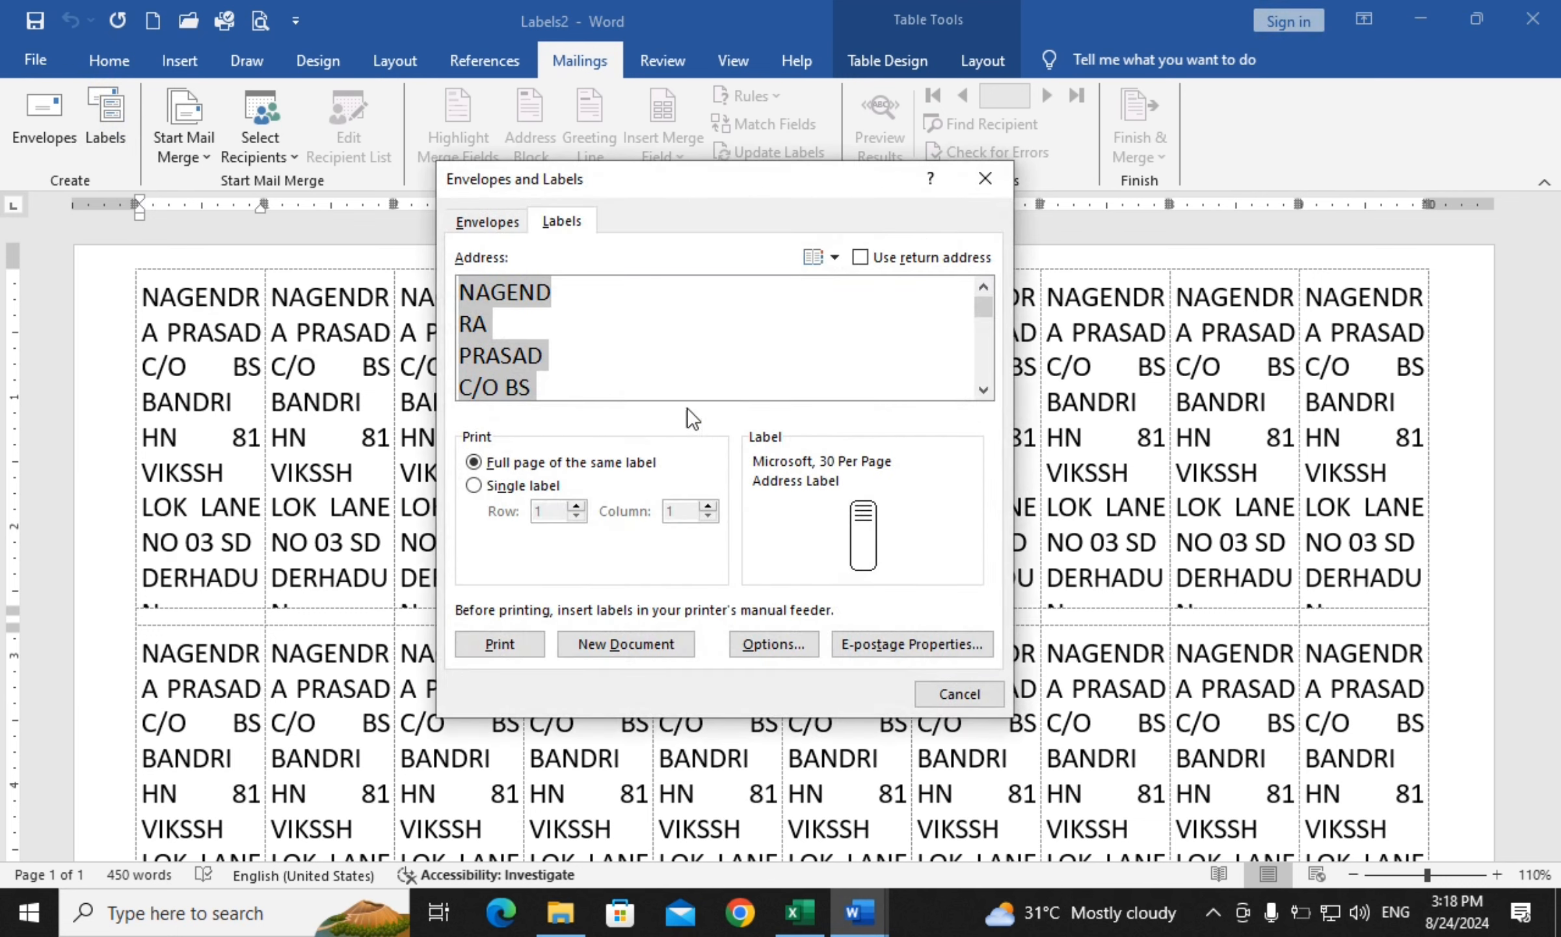
{"action": "left_click", "coordinate": [795, 654]}
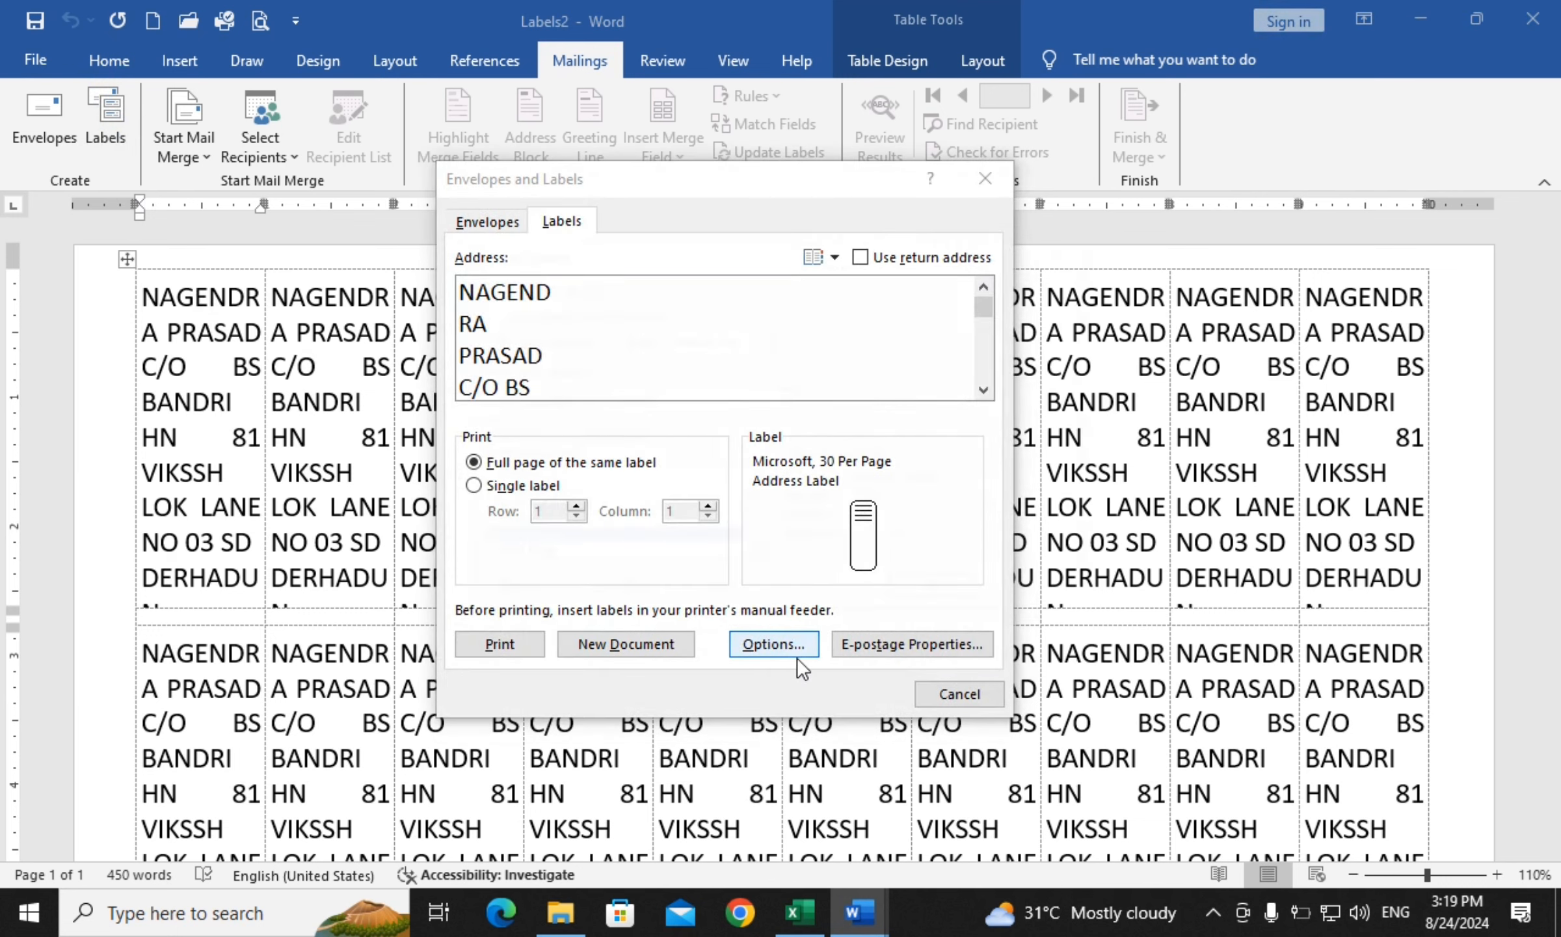
{"action": "left_click", "coordinate": [511, 558]}
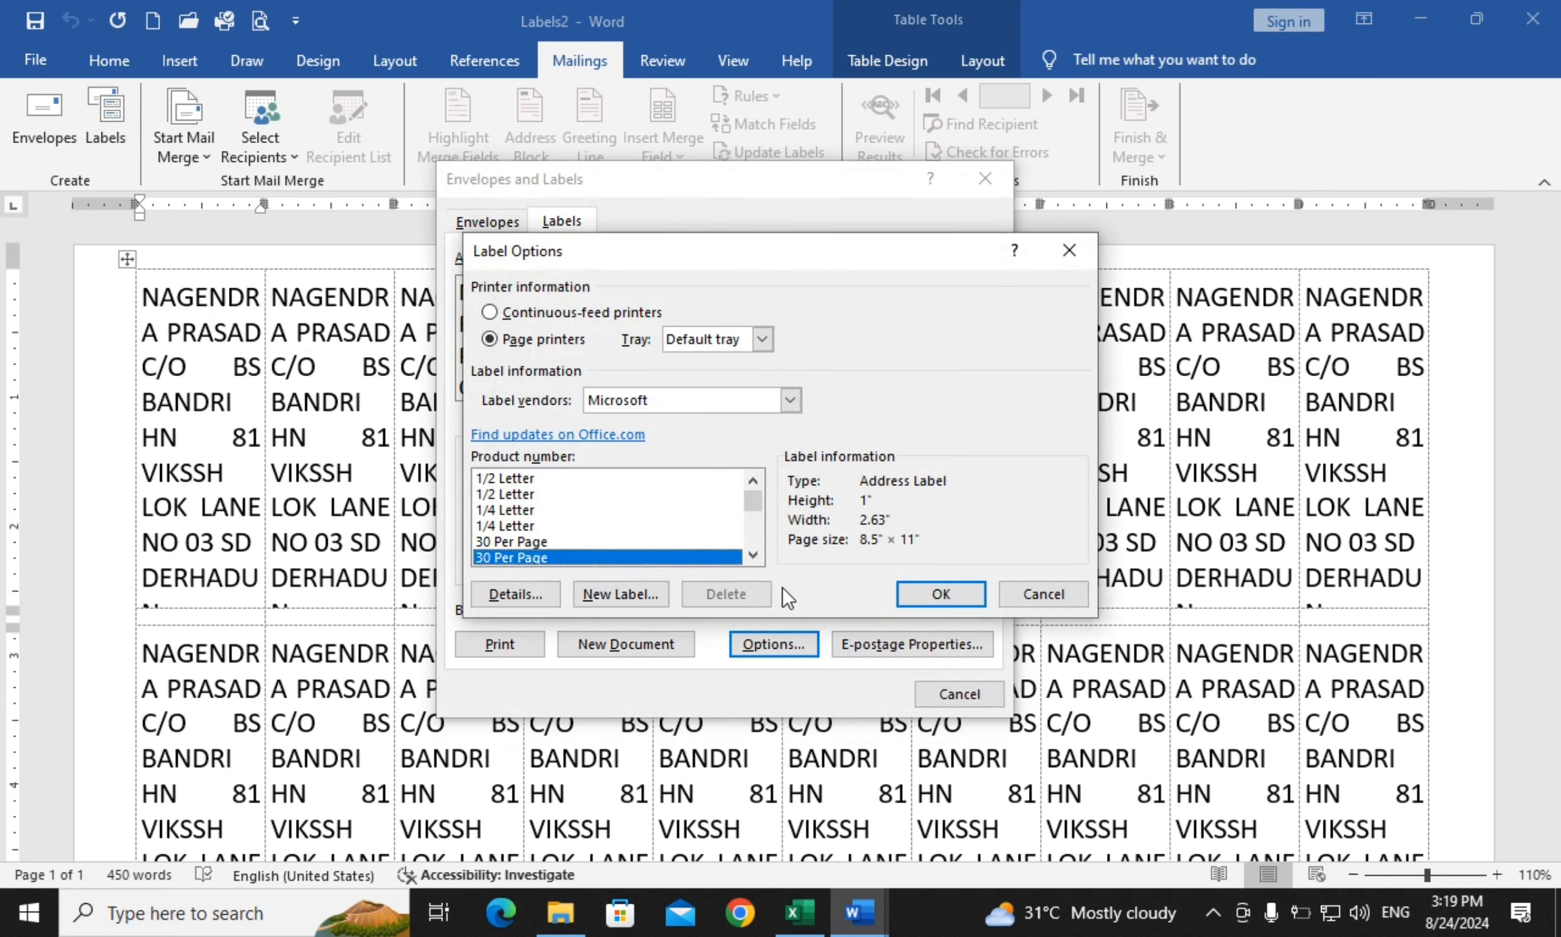
{"action": "left_click", "coordinate": [941, 593]}
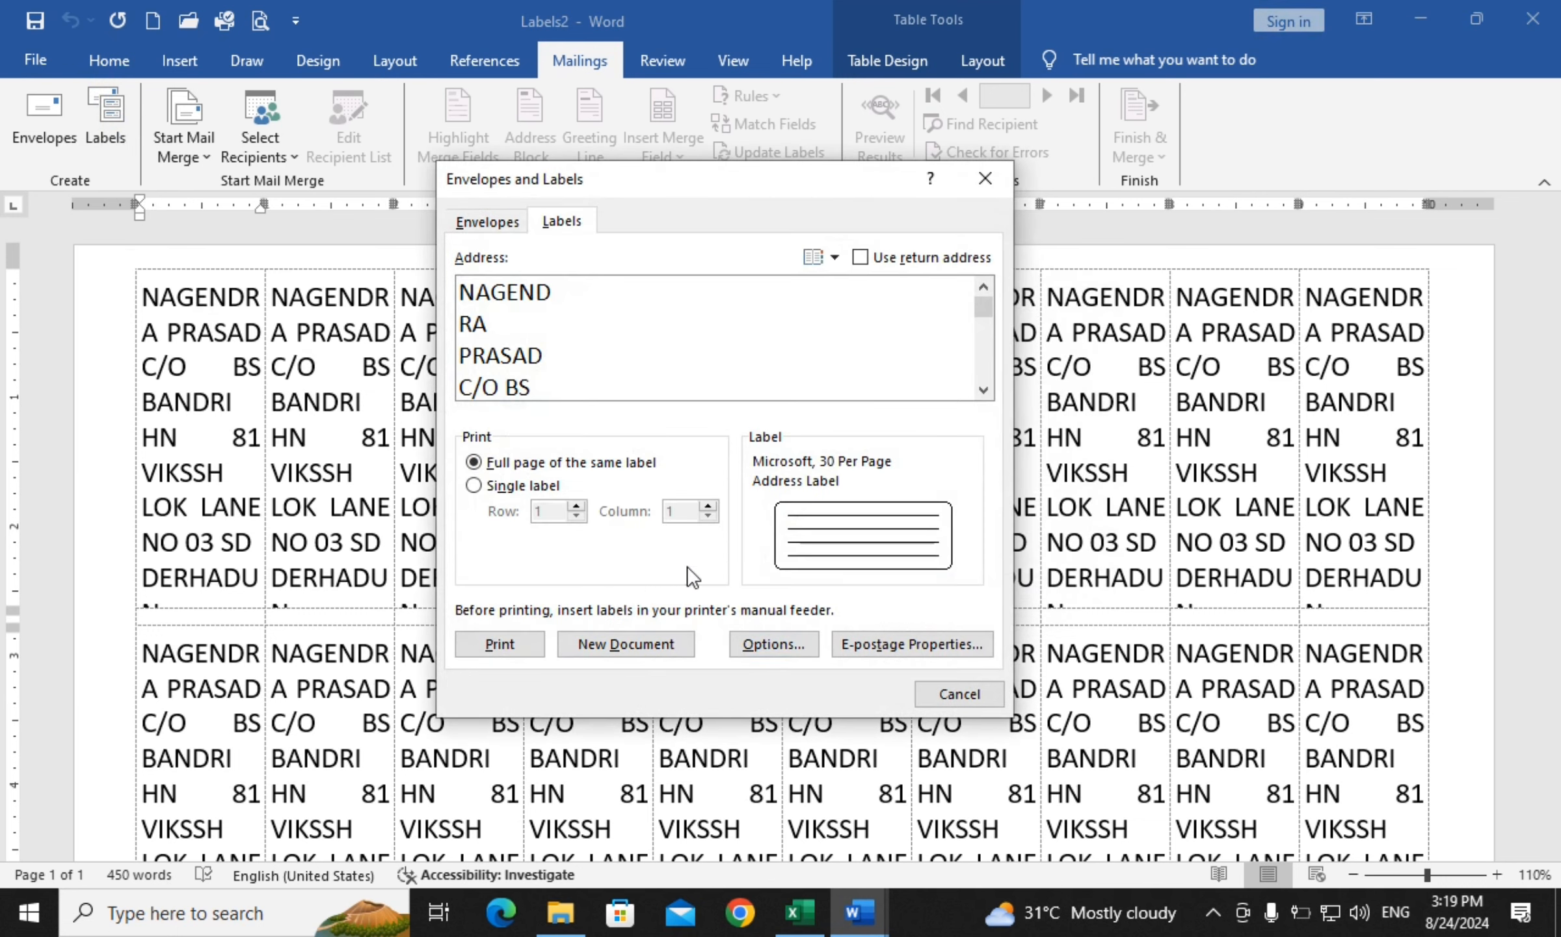
{"action": "left_click", "coordinate": [626, 645]}
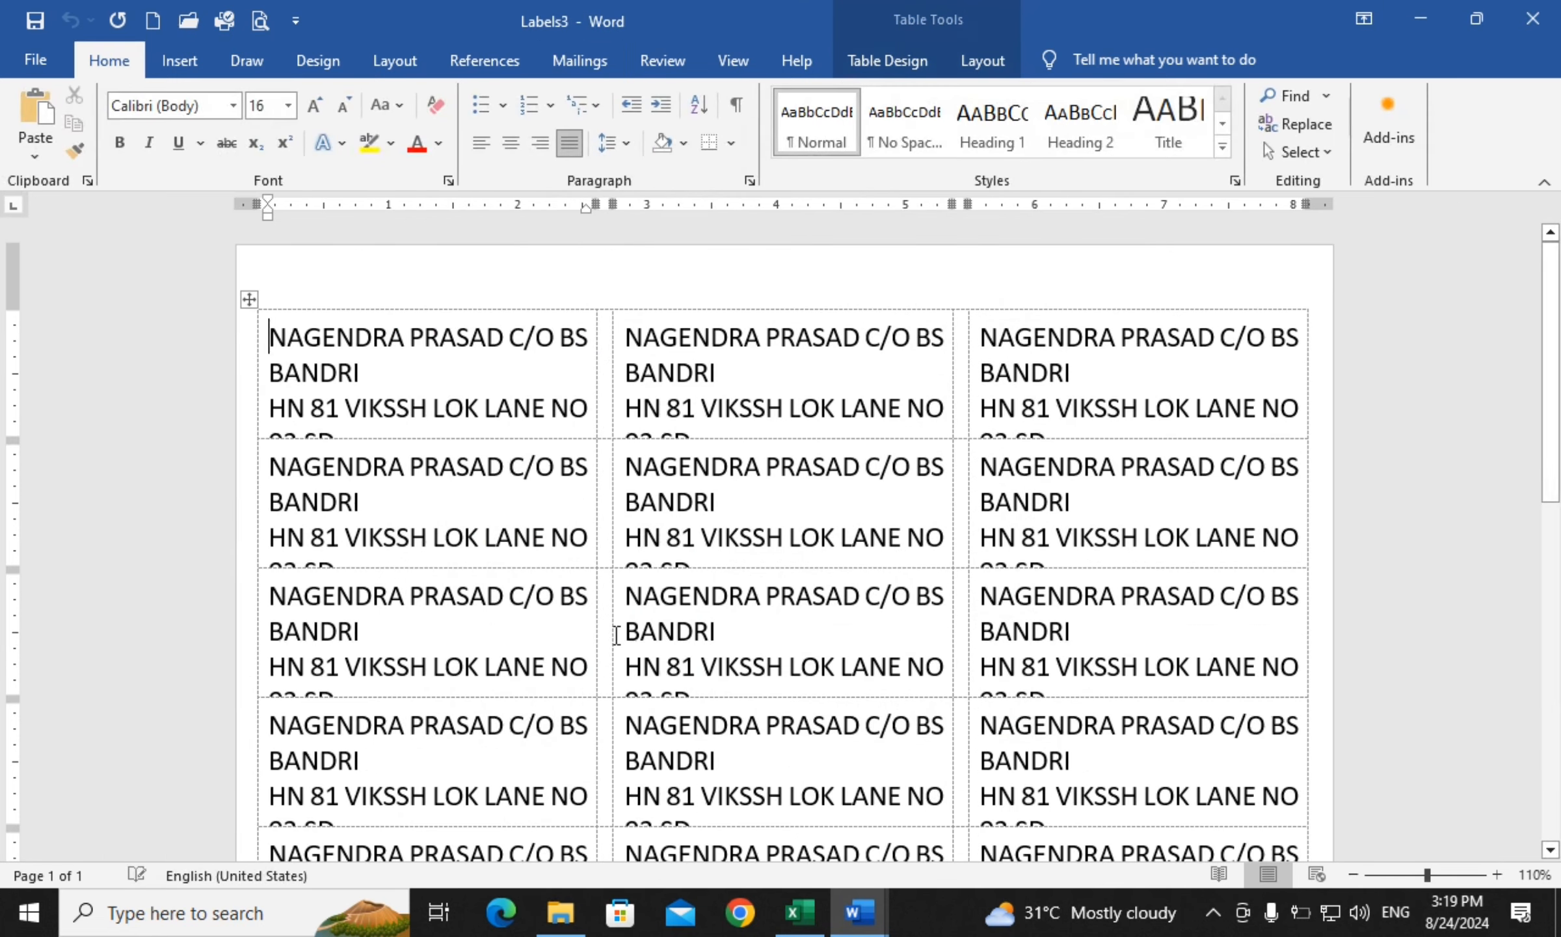
Select all label text and adjust its font size until each address fits three lines
{"action": "key", "text": "ctrl+a"}
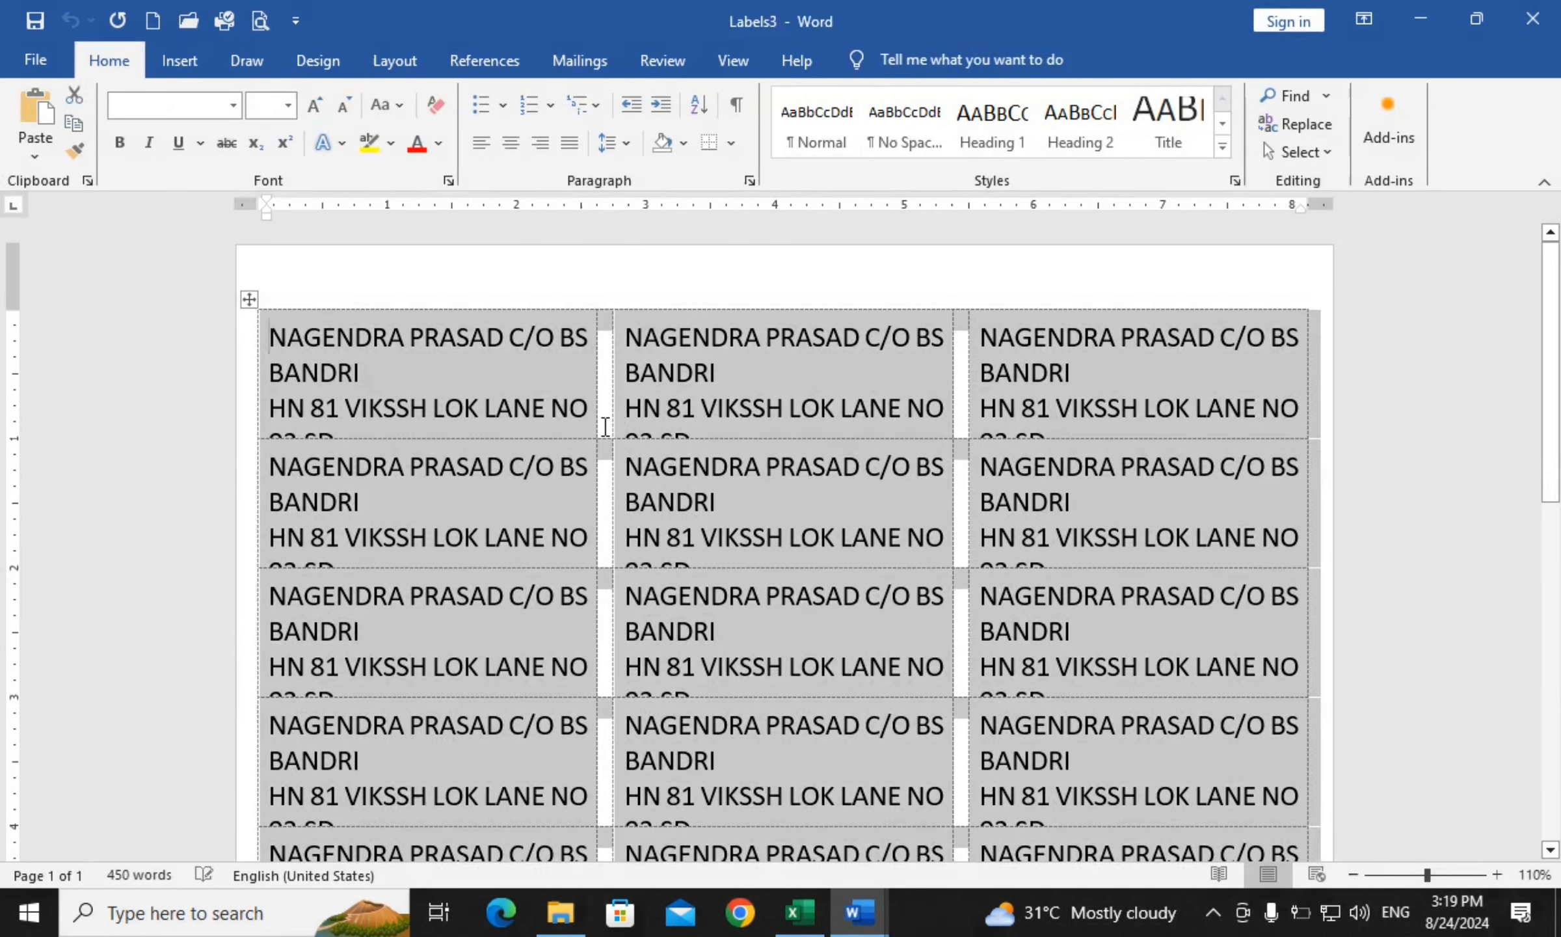
{"action": "left_click", "coordinate": [345, 103]}
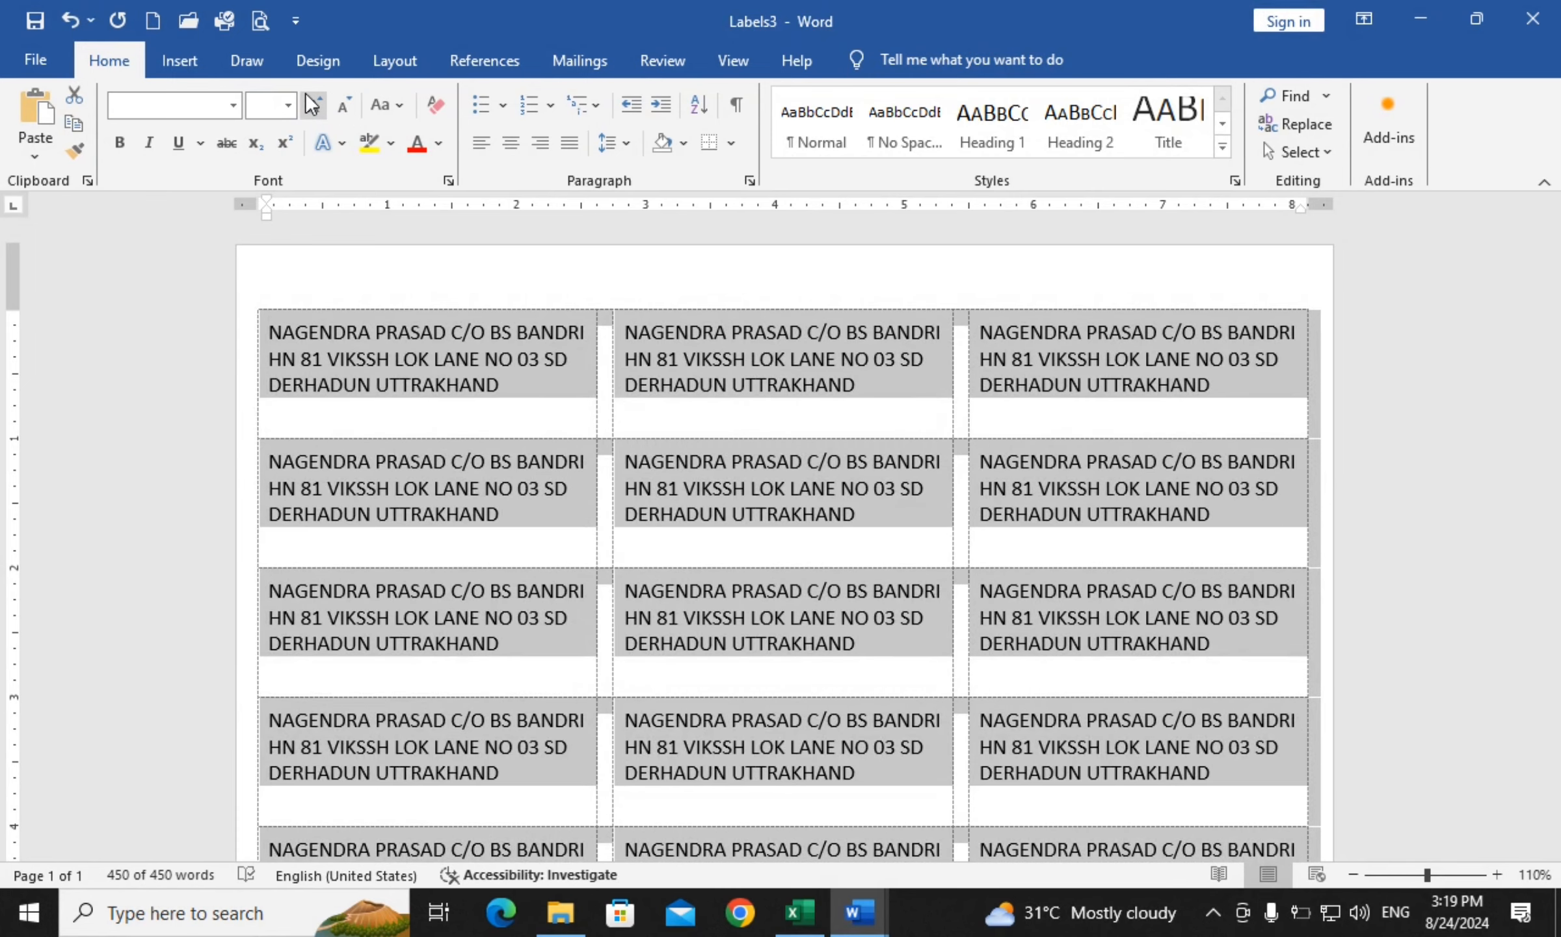
{"action": "left_click", "coordinate": [312, 104]}
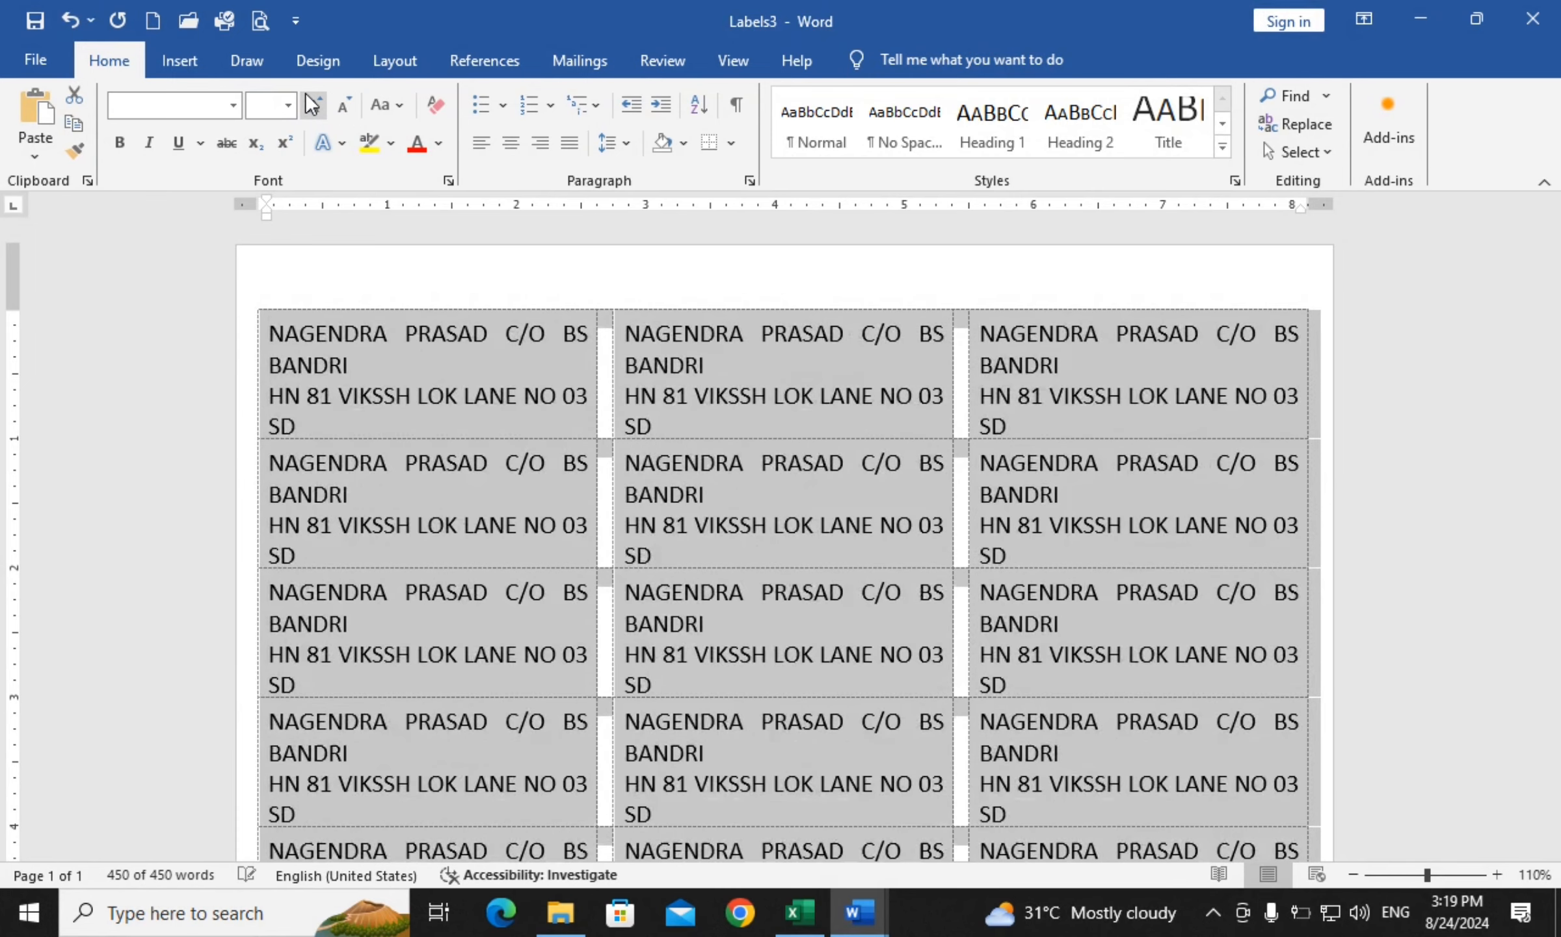
{"action": "left_click", "coordinate": [350, 94]}
{"action": "left_click", "coordinate": [1416, 378]}
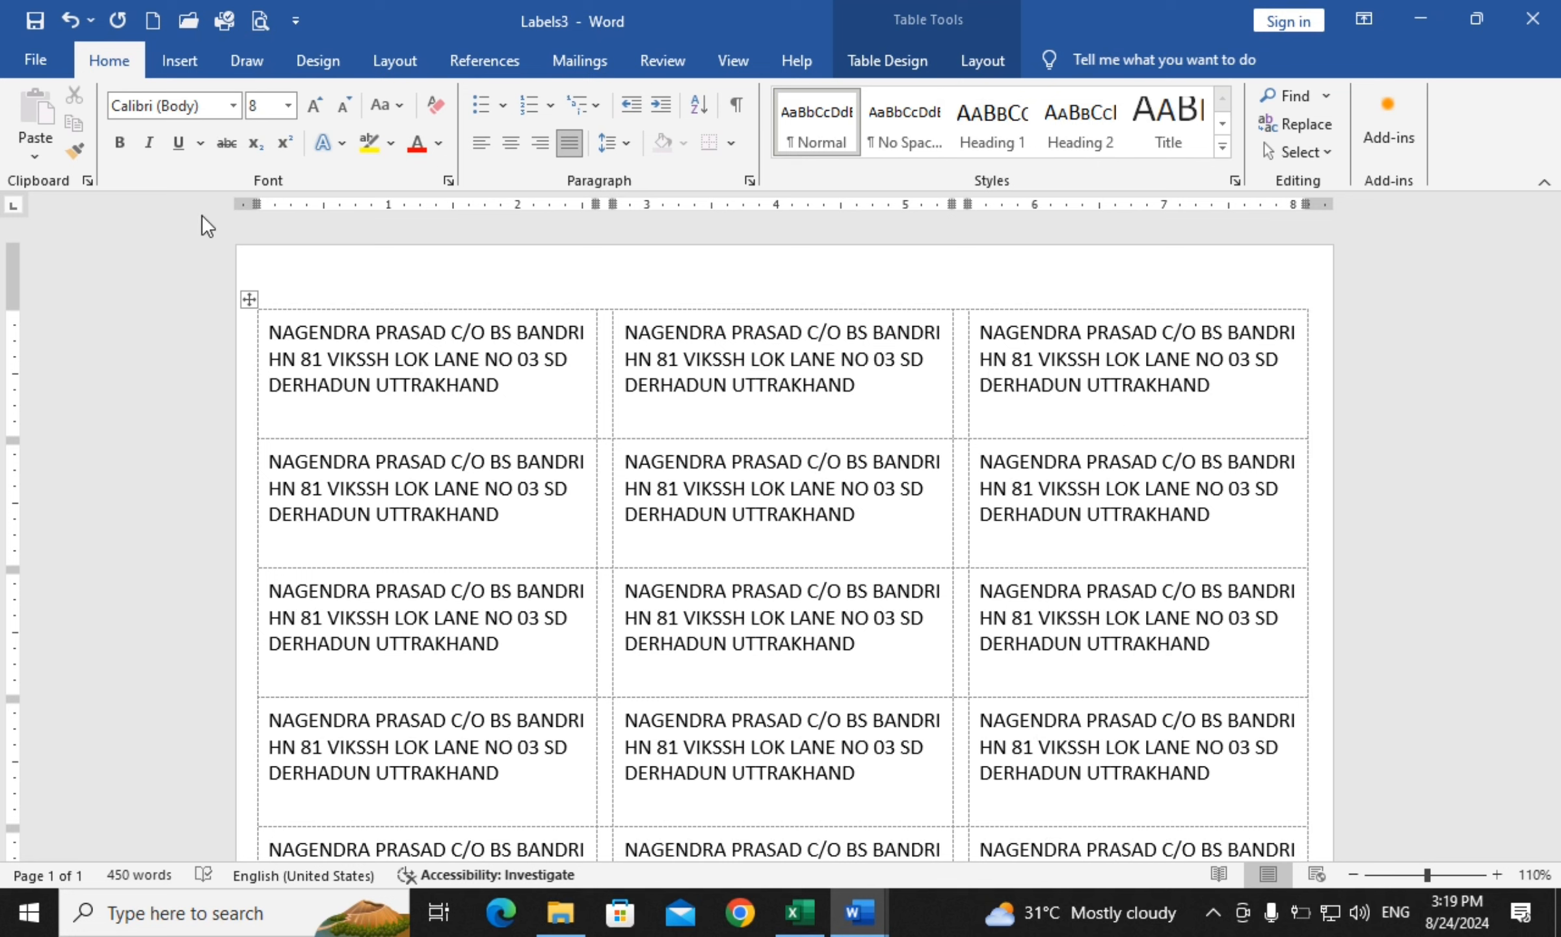
{"action": "left_click", "coordinate": [676, 270]}
{"action": "left_click_drag", "start_coordinate": [1550, 364], "coordinate": [1479, 748]}
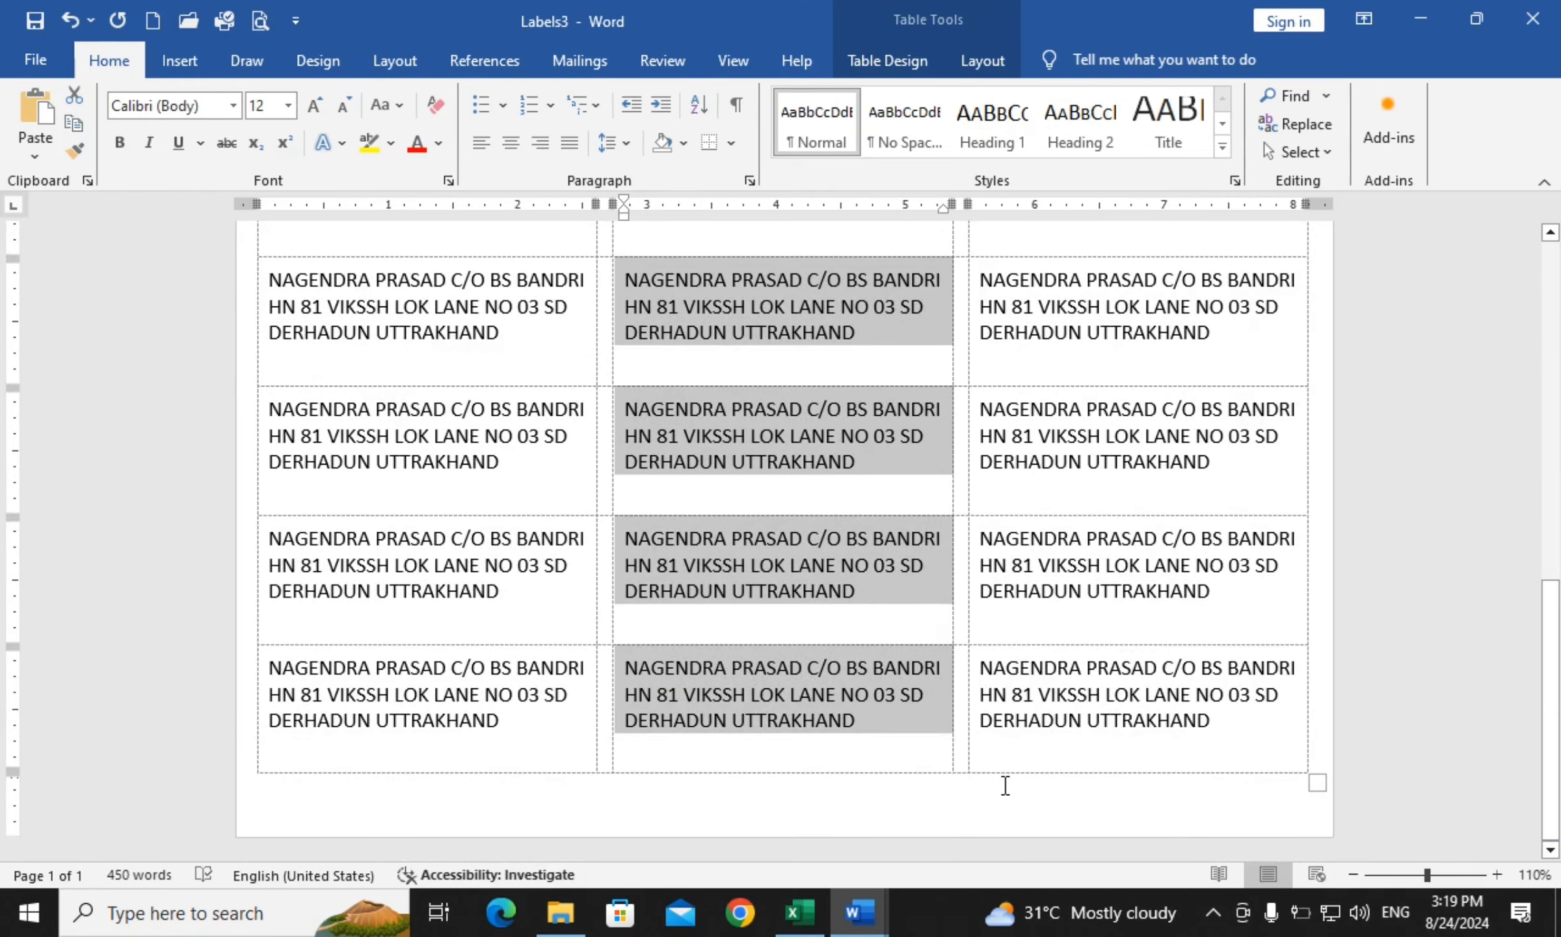
{"action": "left_click", "coordinate": [1003, 720]}
{"action": "scroll", "coordinate": [830, 463], "scroll_direction": "up", "scroll_amount": 15}
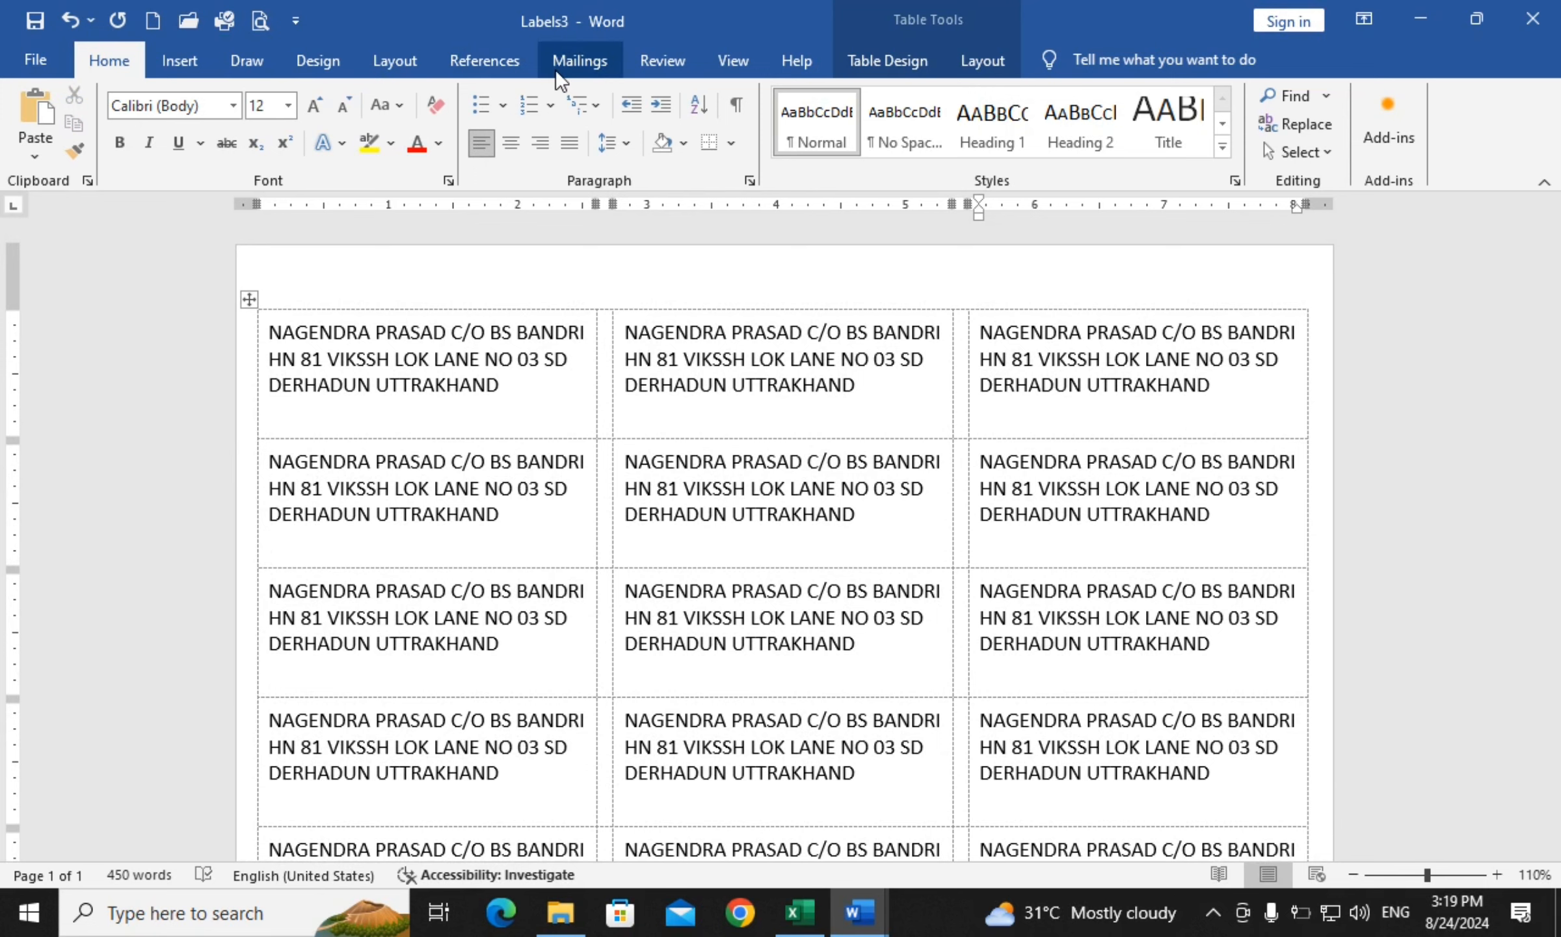
Select and delete all content of the Labels3 label table
{"action": "left_click", "coordinate": [575, 63]}
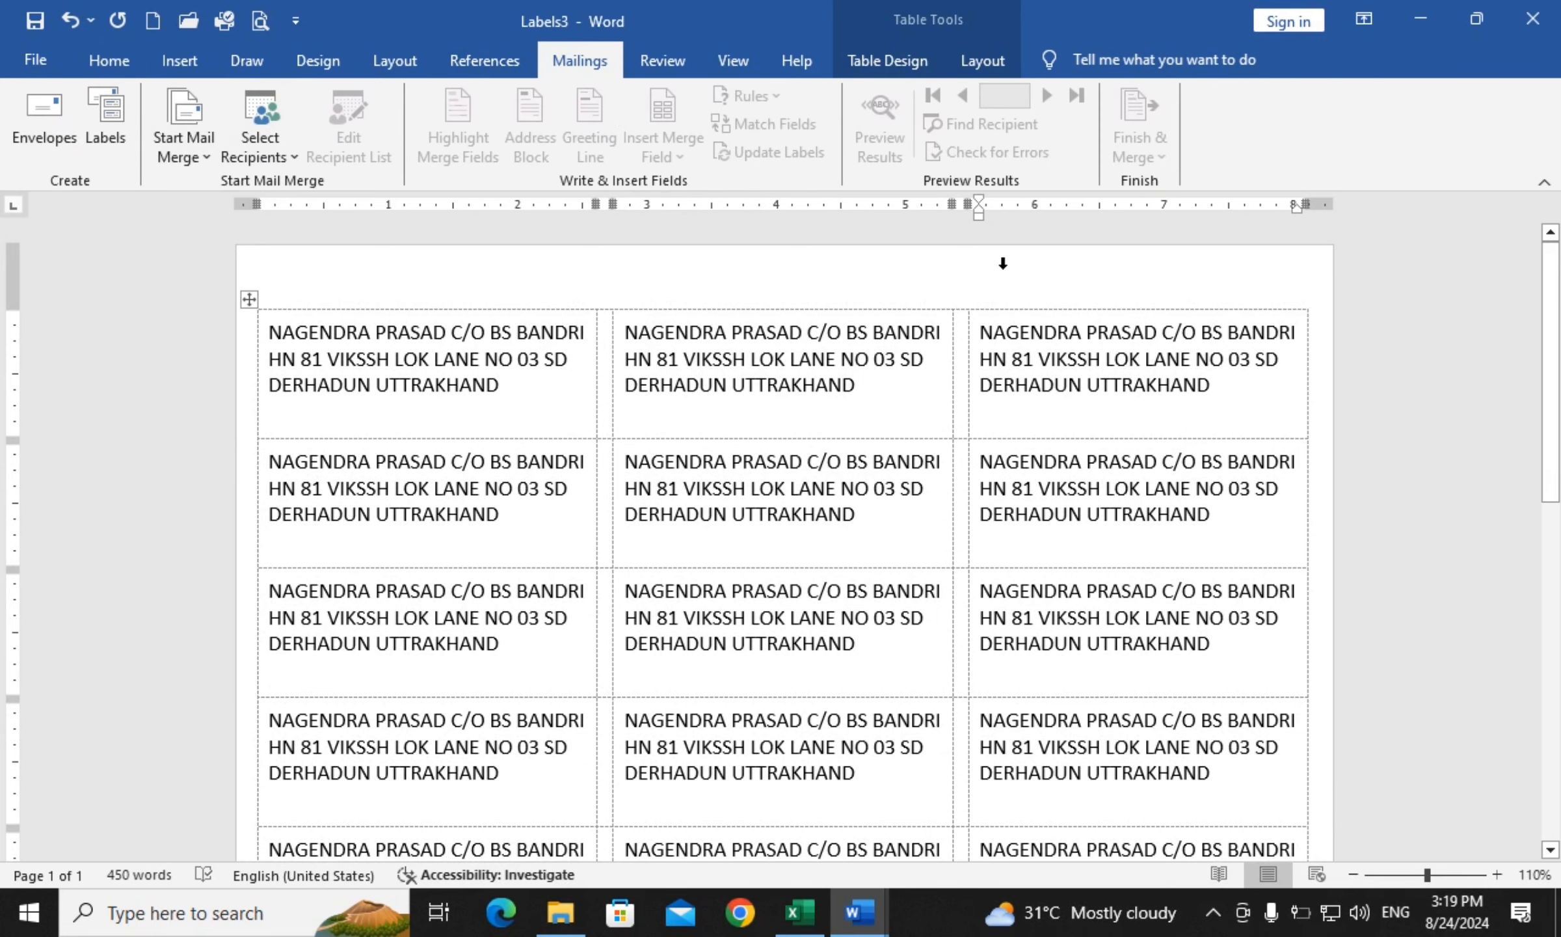
{"action": "key", "text": "ctrl+a"}
{"action": "key", "text": "BackSpace"}
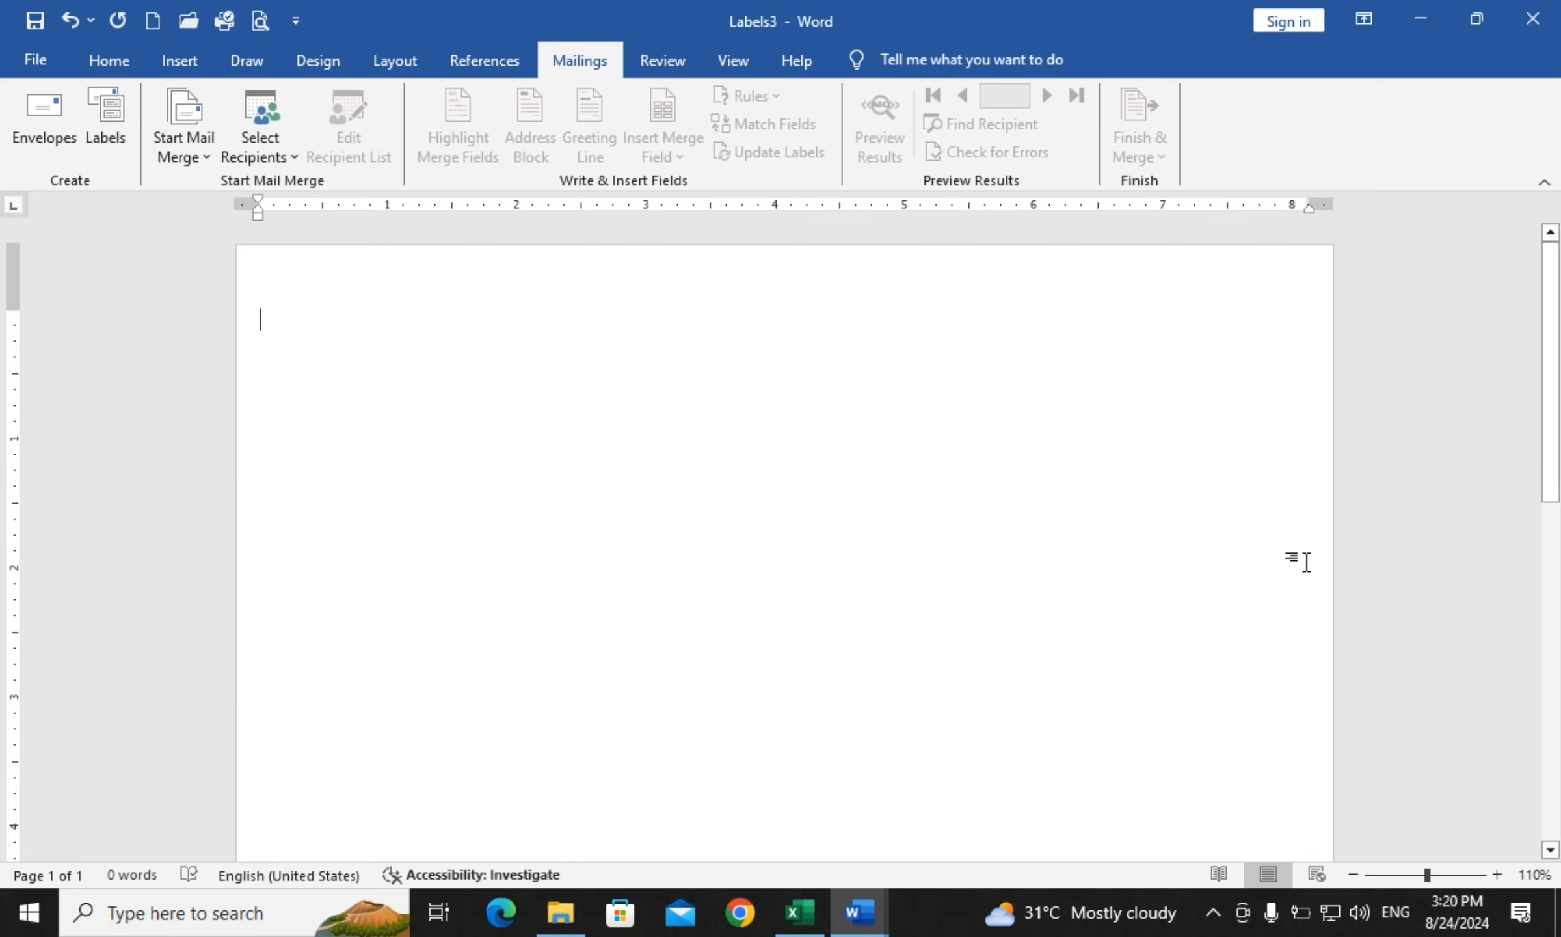
Minimize Labels3 and close Labels2 and Document1 without saving
{"action": "left_click", "coordinate": [1428, 22]}
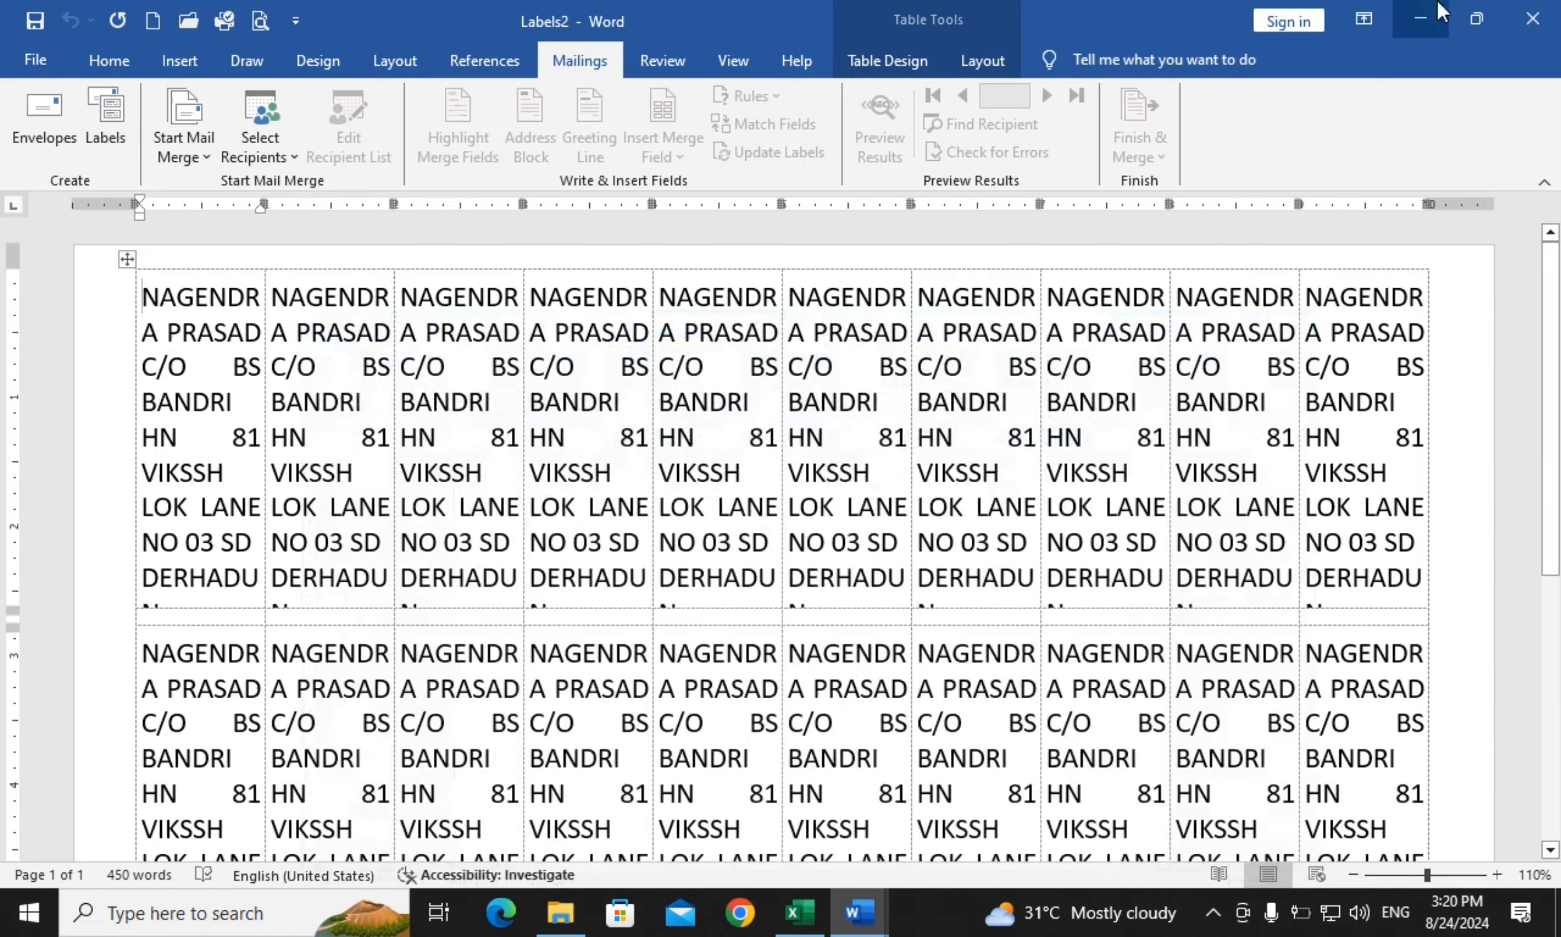
{"action": "left_click", "coordinate": [1532, 19]}
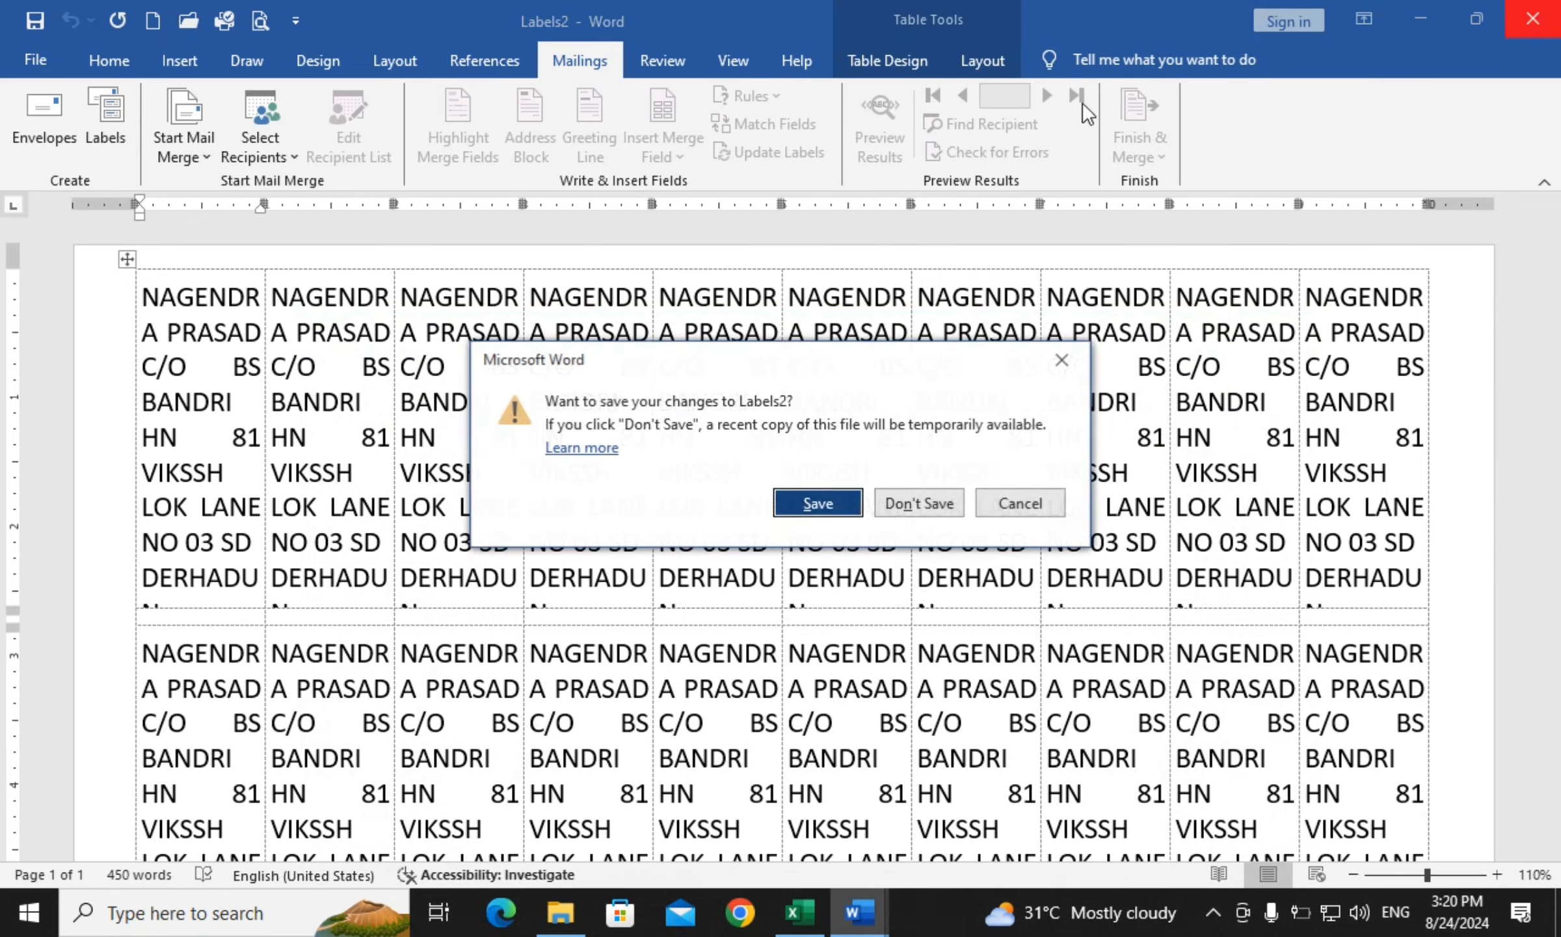
{"action": "left_click", "coordinate": [938, 505]}
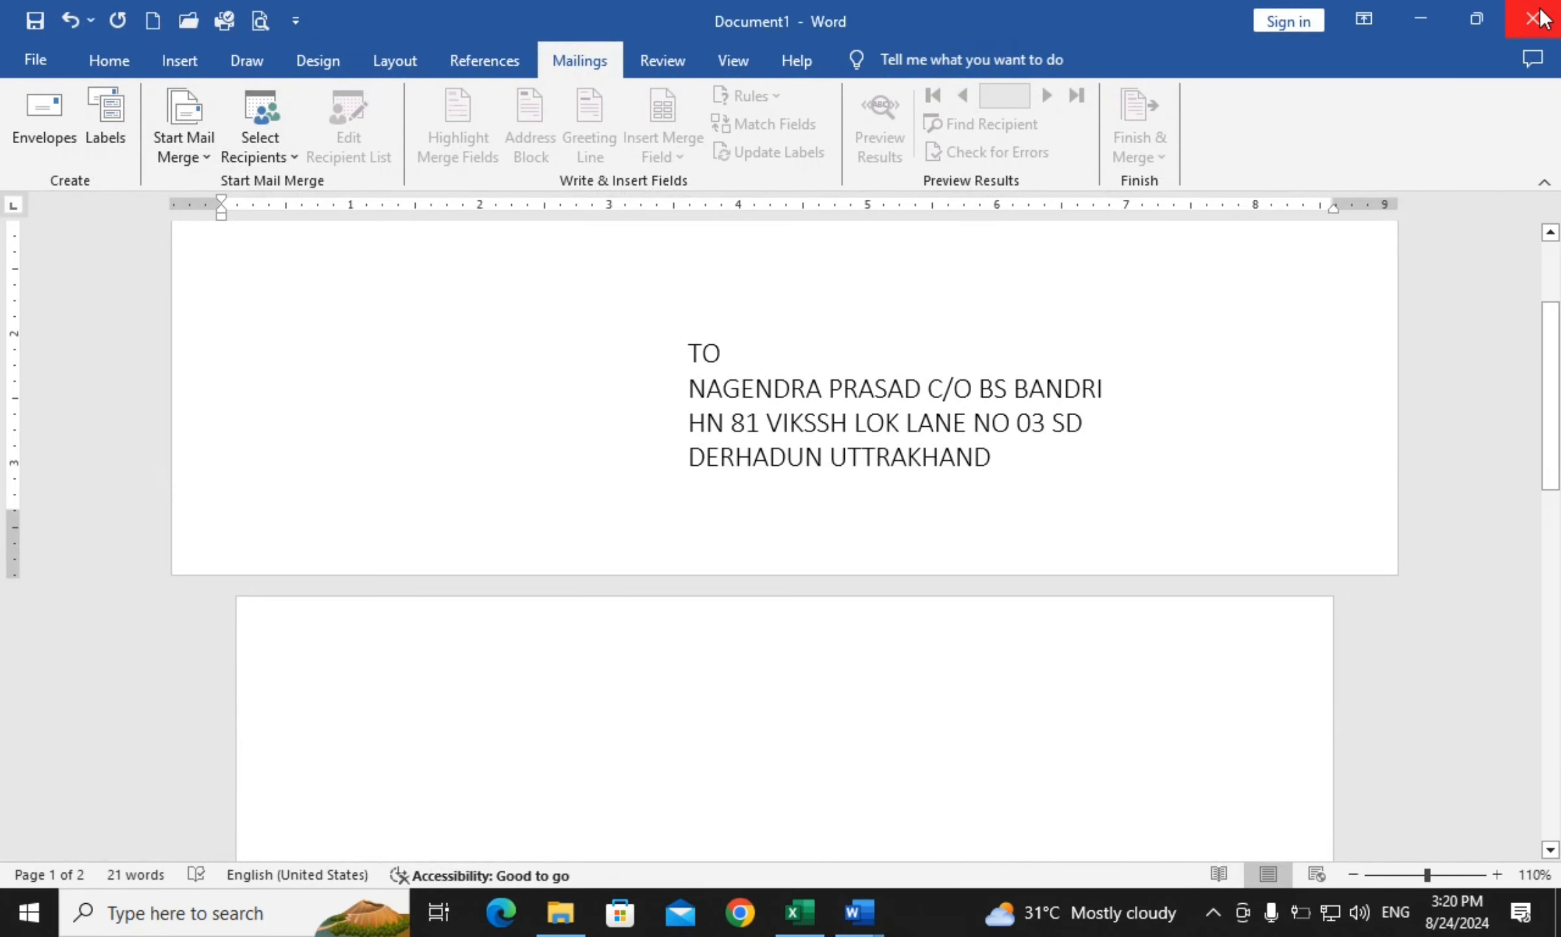
{"action": "left_click", "coordinate": [1543, 18]}
{"action": "left_click", "coordinate": [935, 500]}
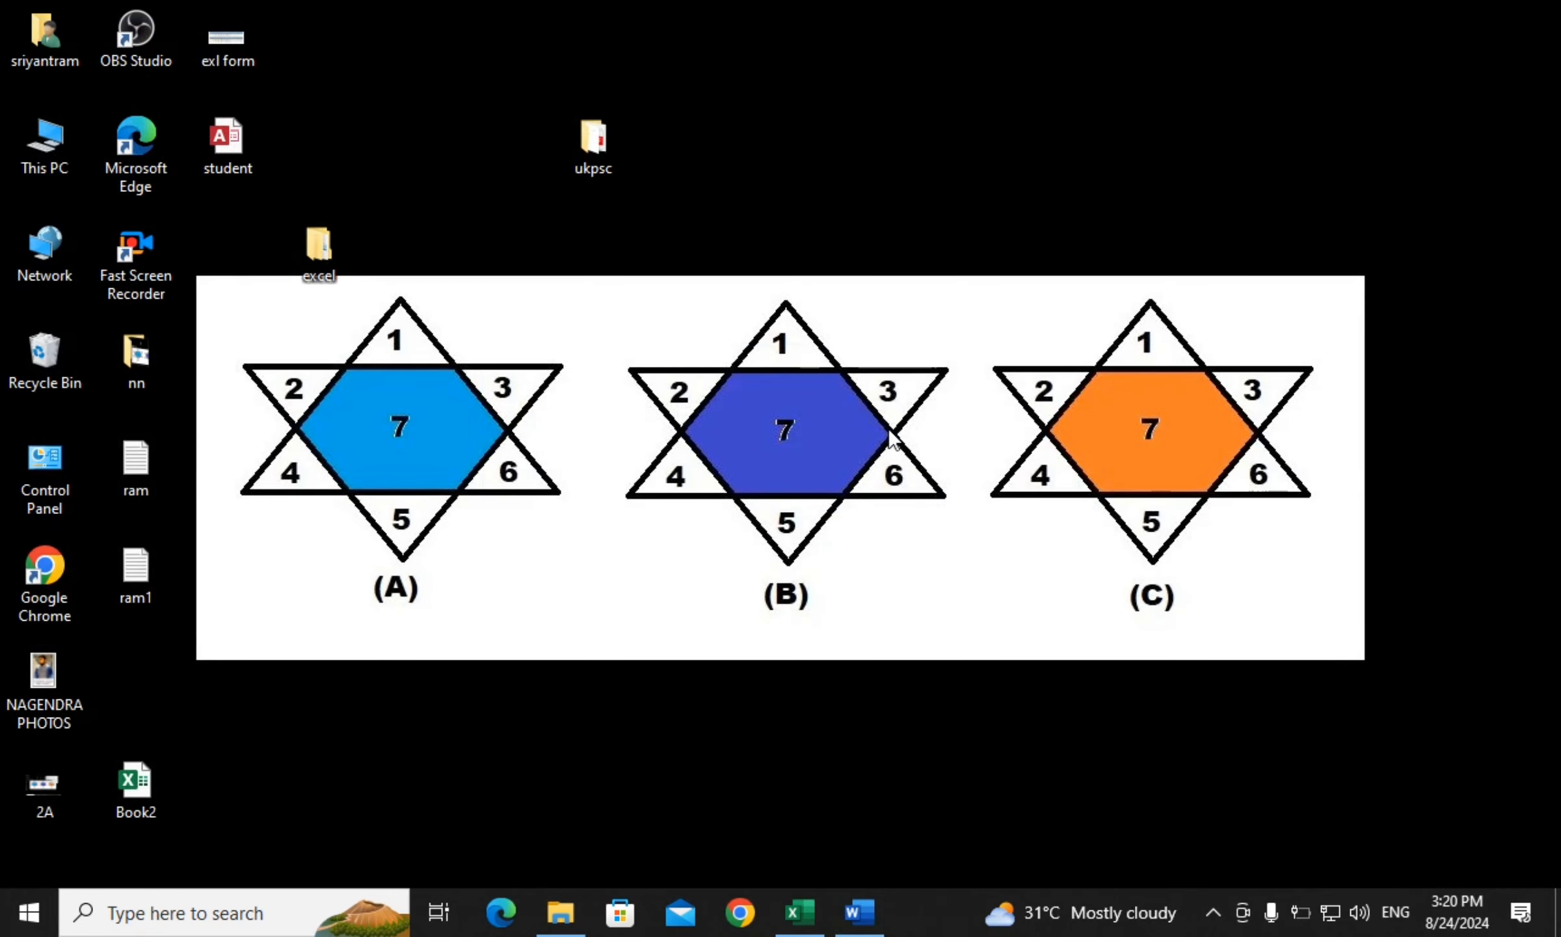
Refresh the desktop and launch Excel from the Start menu
{"action": "right_click", "coordinate": [880, 288]}
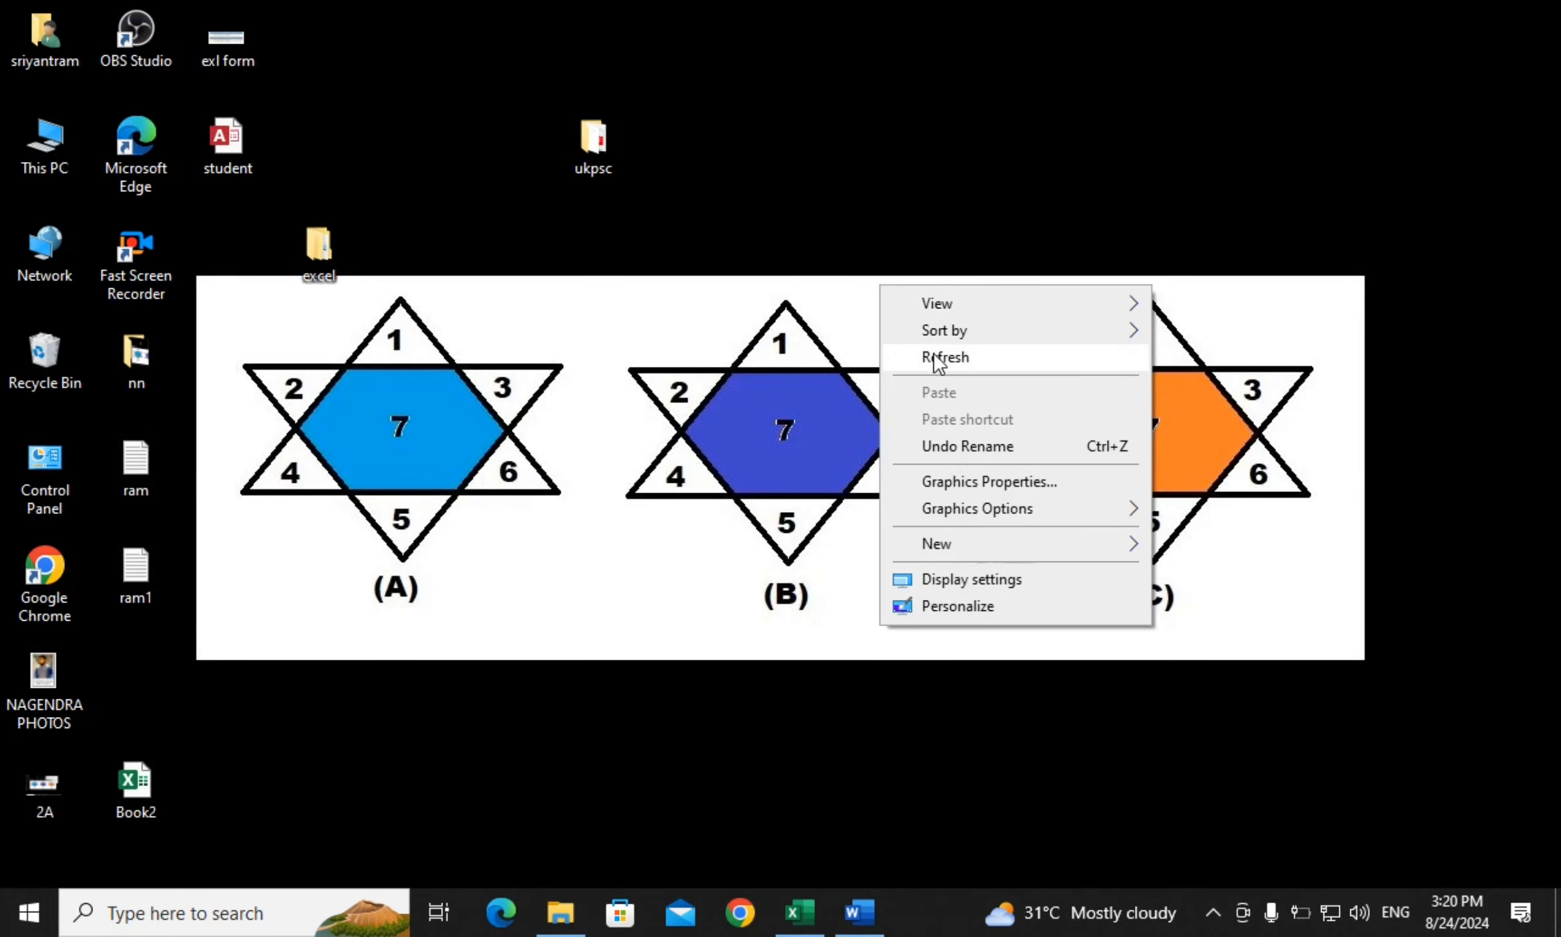
{"action": "left_click", "coordinate": [942, 358]}
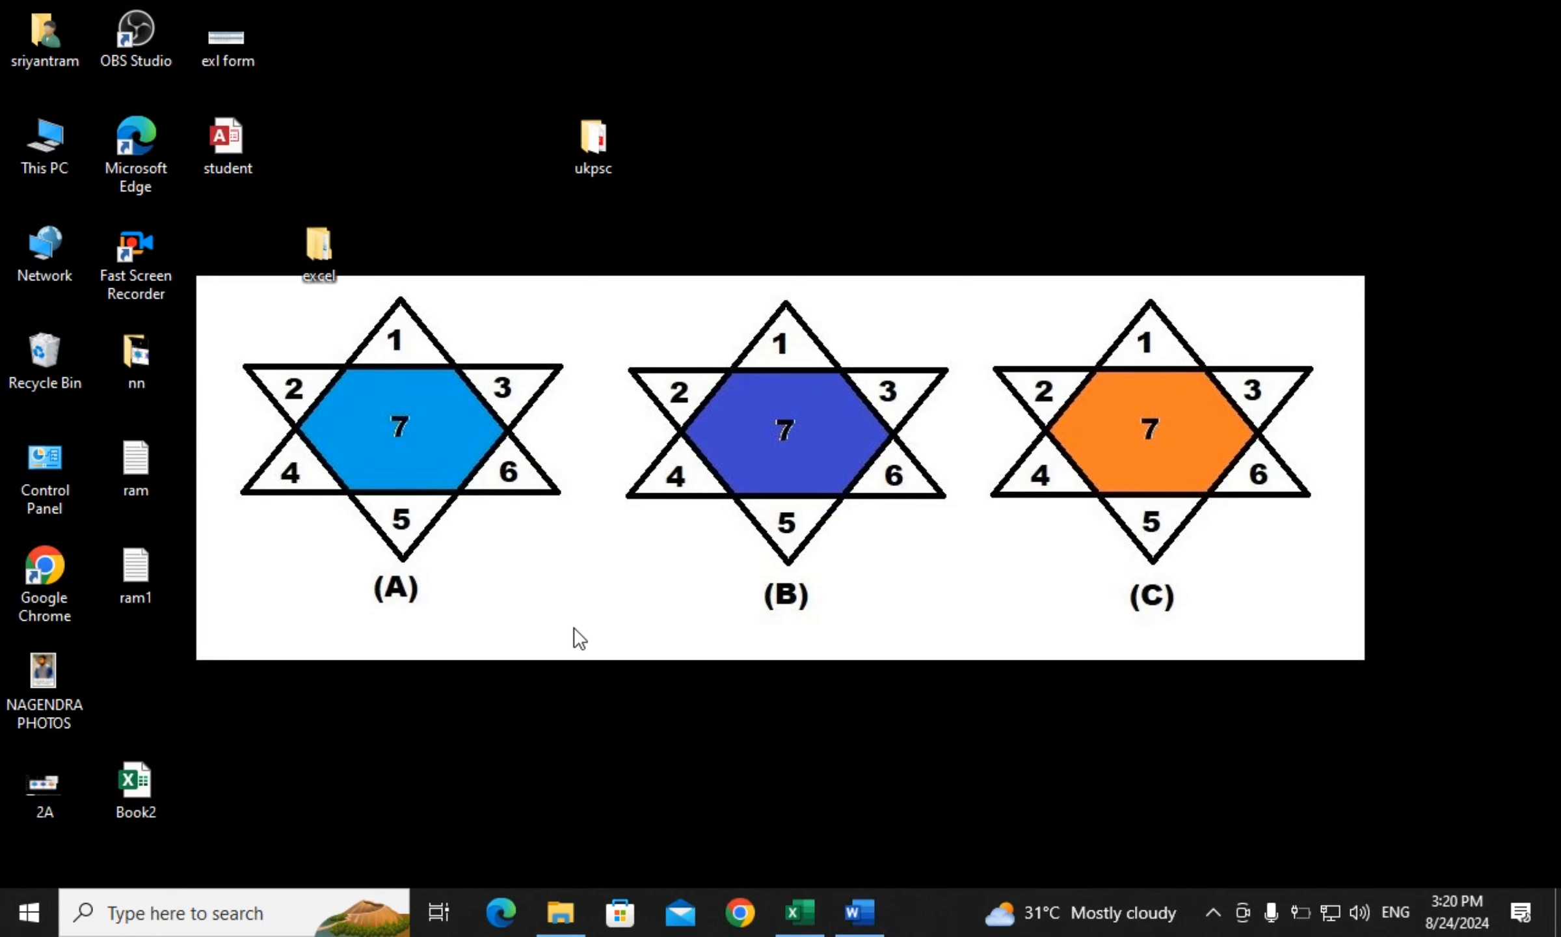
{"action": "left_click", "coordinate": [24, 918]}
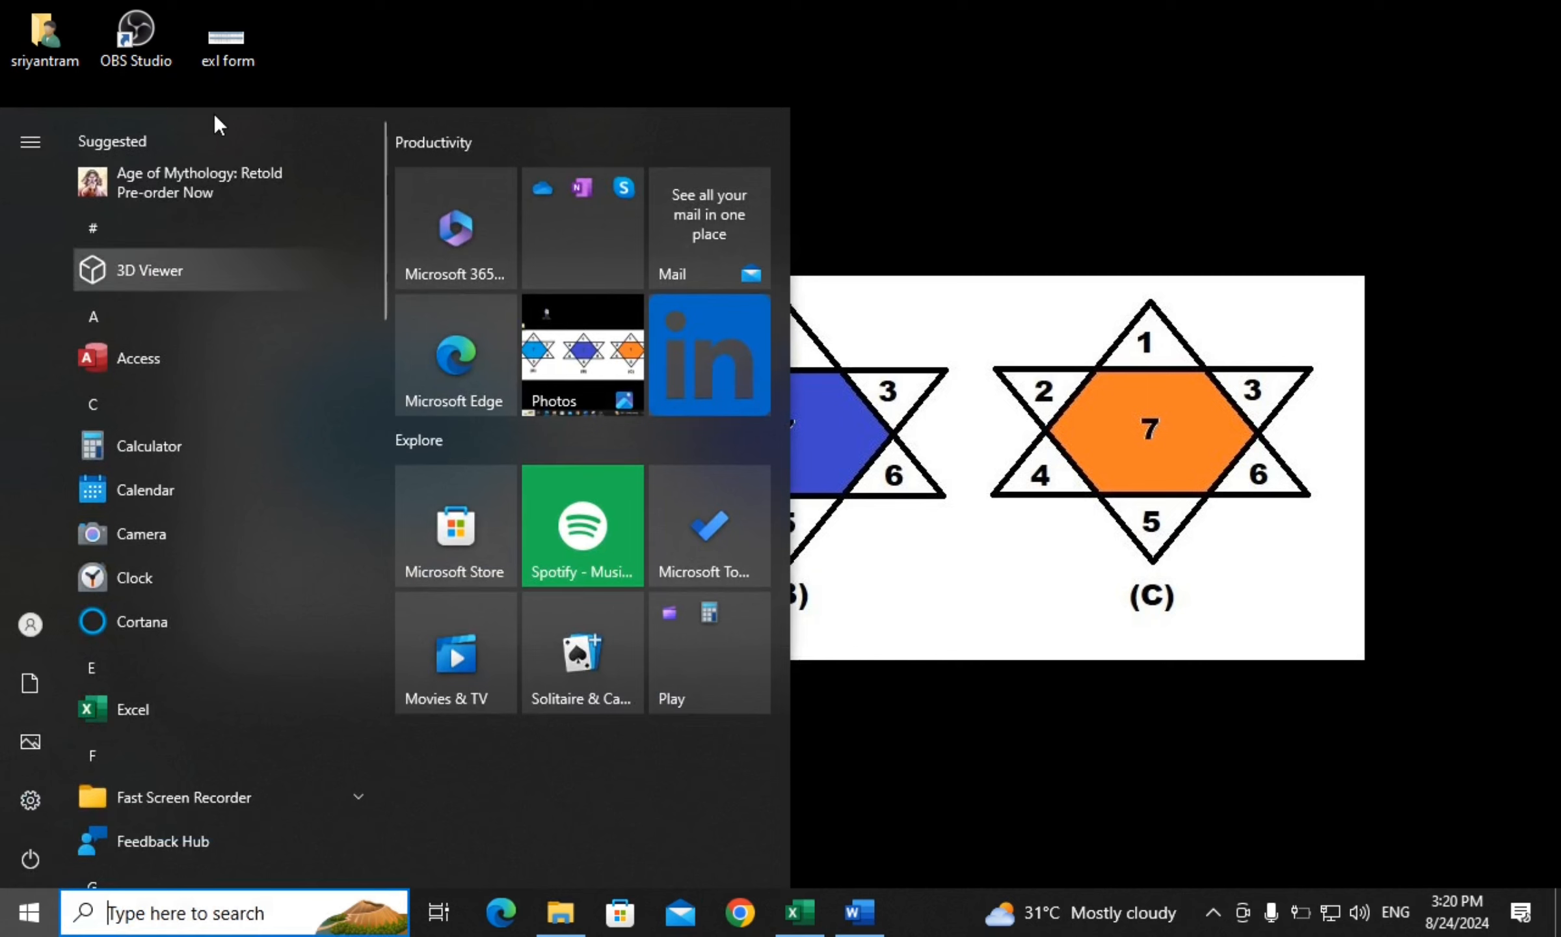
{"action": "left_click", "coordinate": [148, 714]}
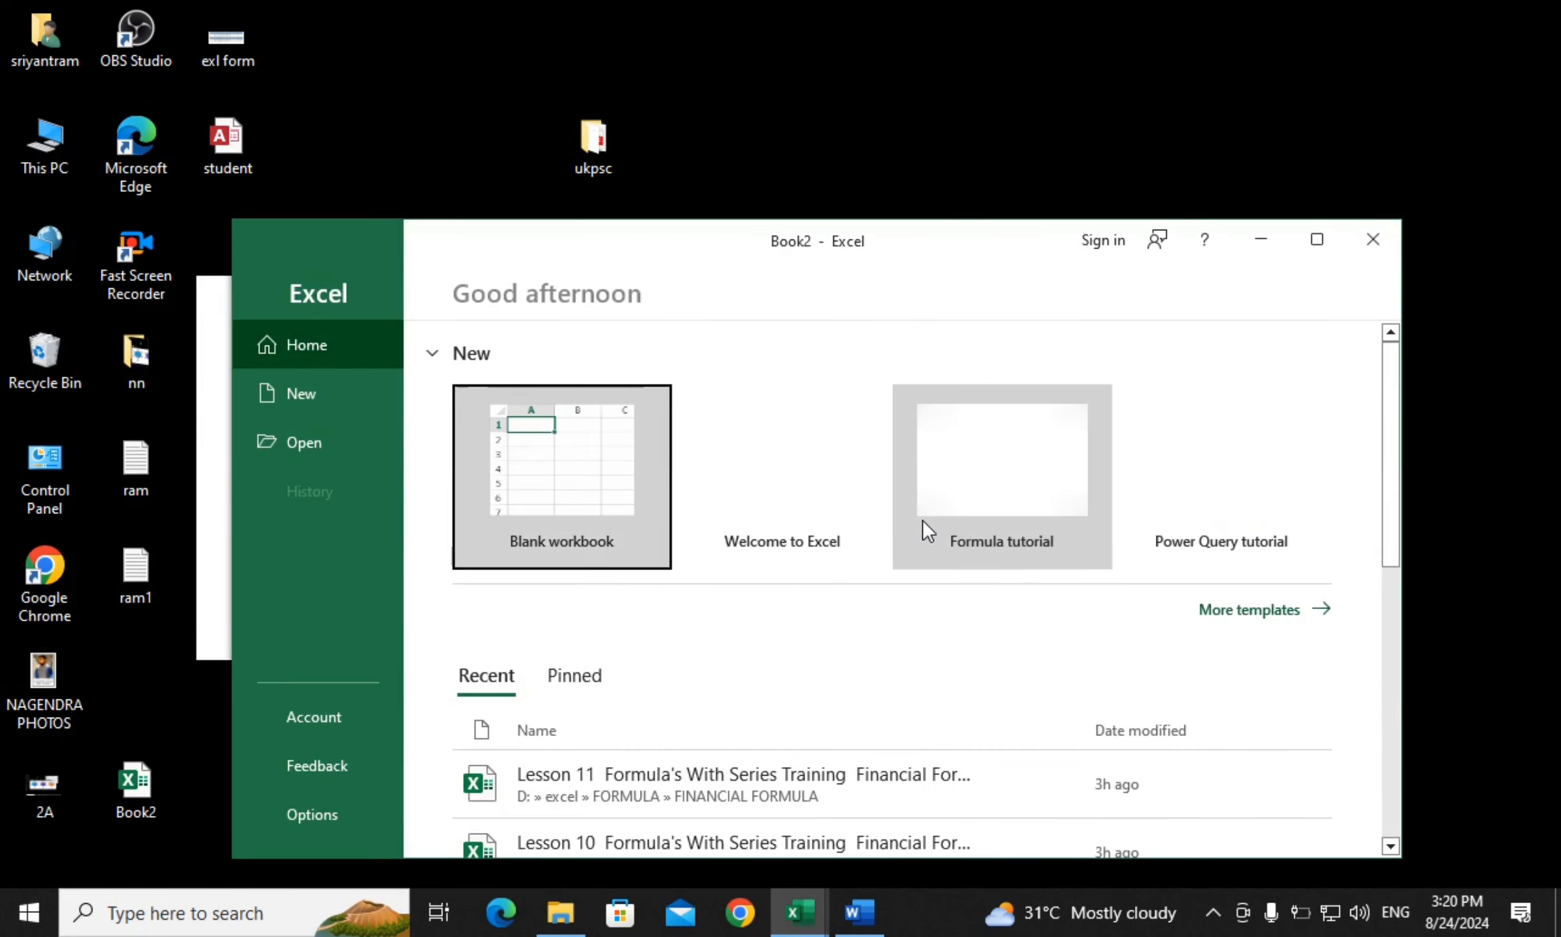
Start a maximized blank Excel workbook and enter headings sn, NAME, ROLL, SECTION, F NAME across row 1
{"action": "left_click", "coordinate": [553, 466]}
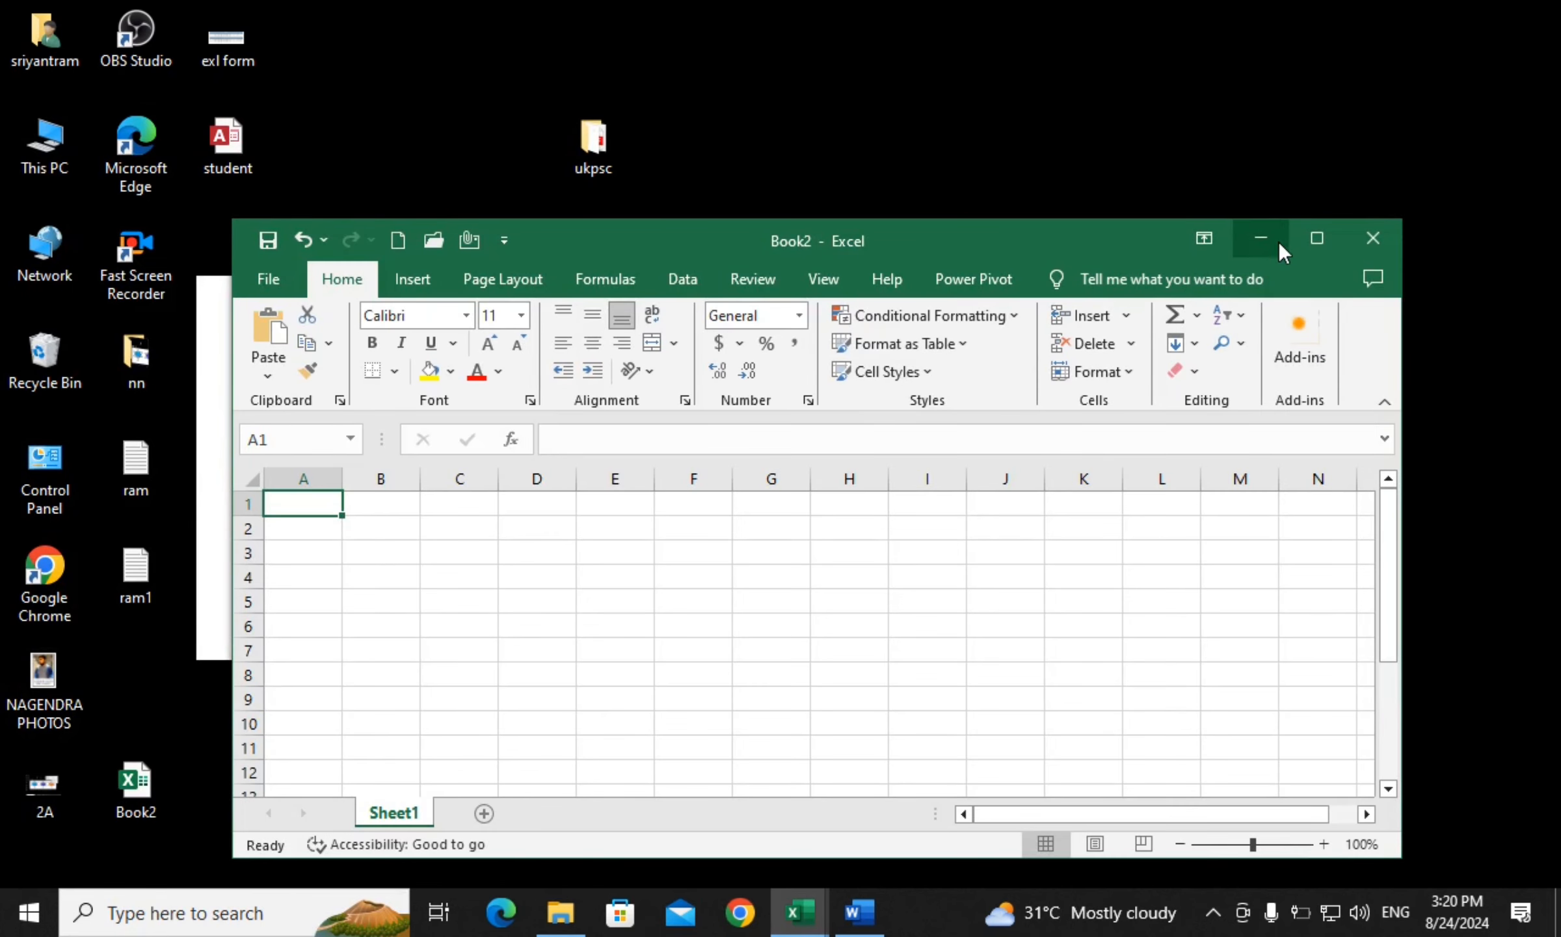
{"action": "left_click", "coordinate": [1316, 240]}
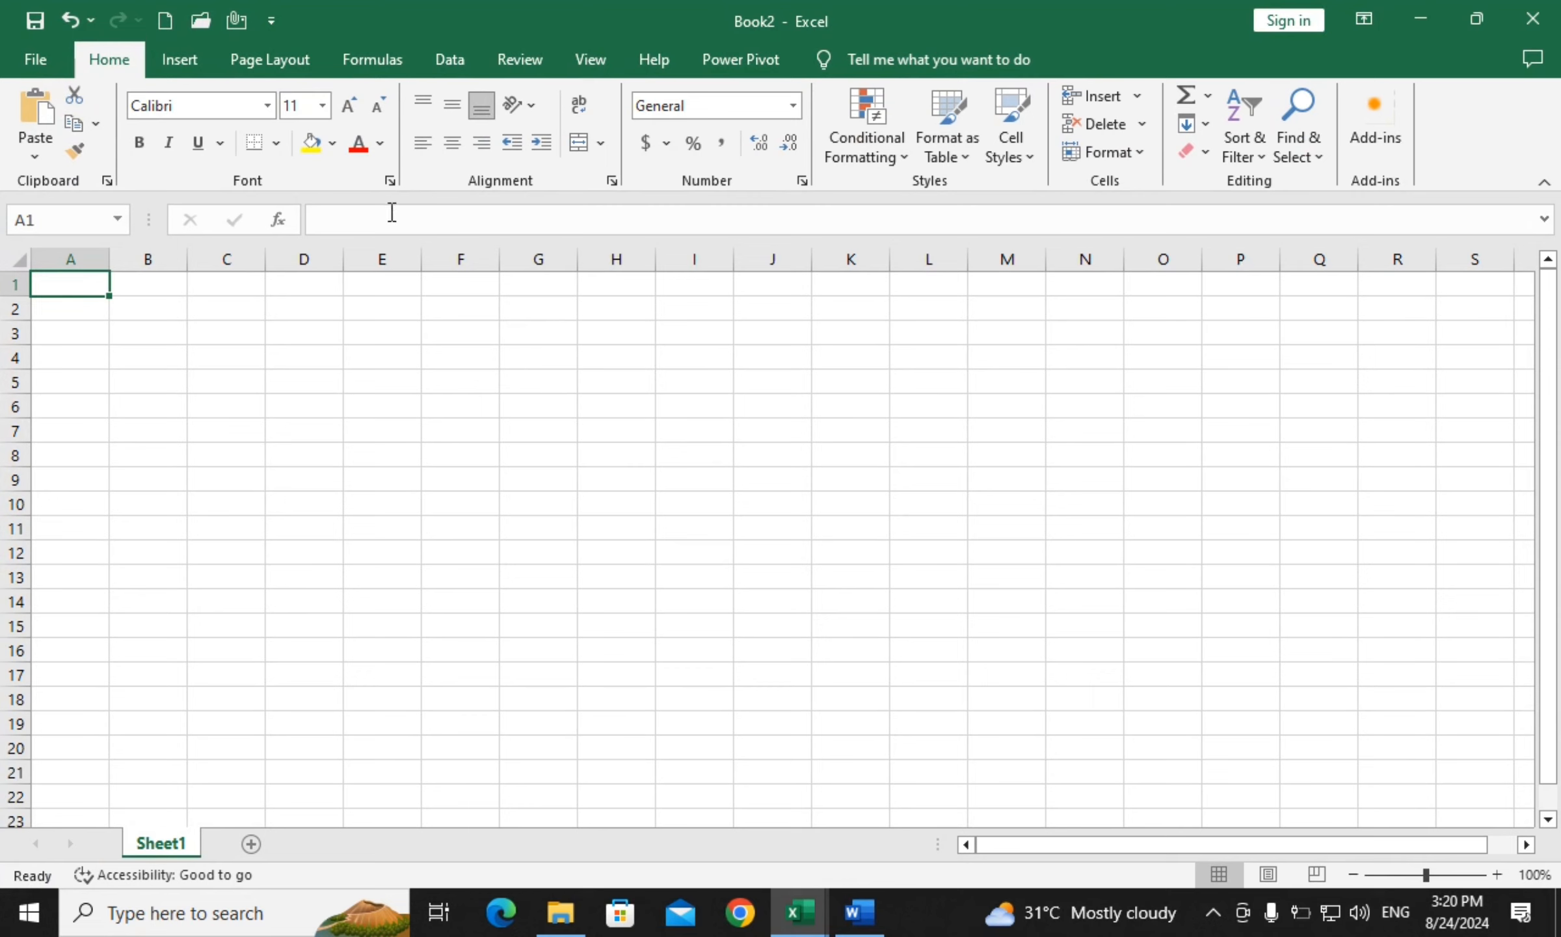
{"action": "type", "text": "sn"}
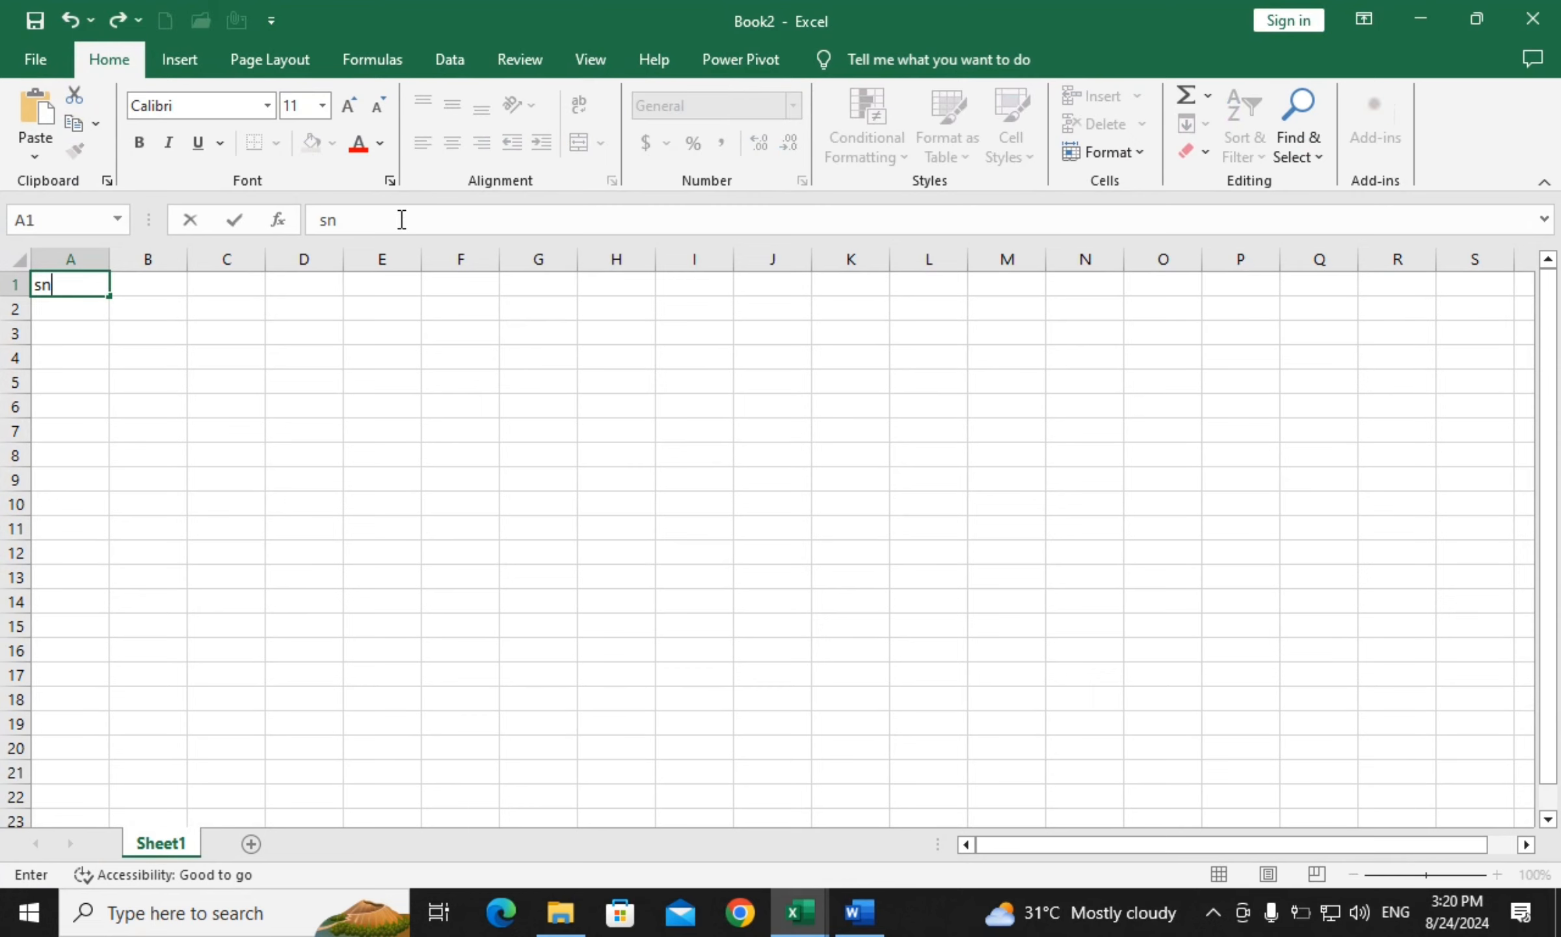
{"action": "key", "text": "Tab"}
{"action": "type", "text": "NAME"}
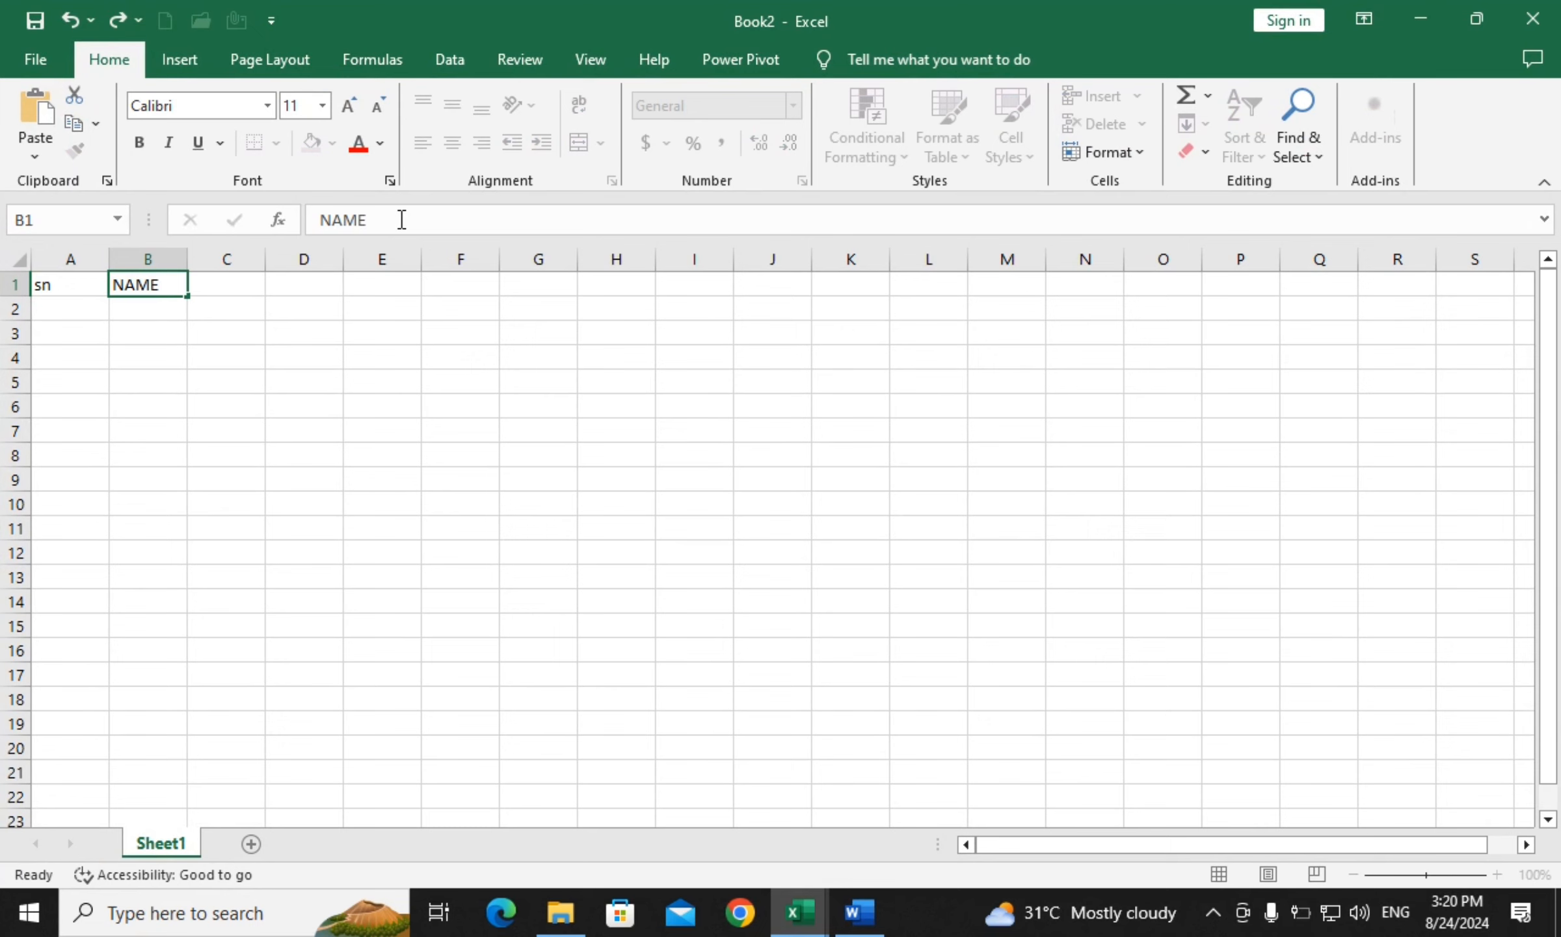
{"action": "key", "text": "Tab"}
{"action": "type", "text": "ROLL"}
{"action": "key", "text": "Tab"}
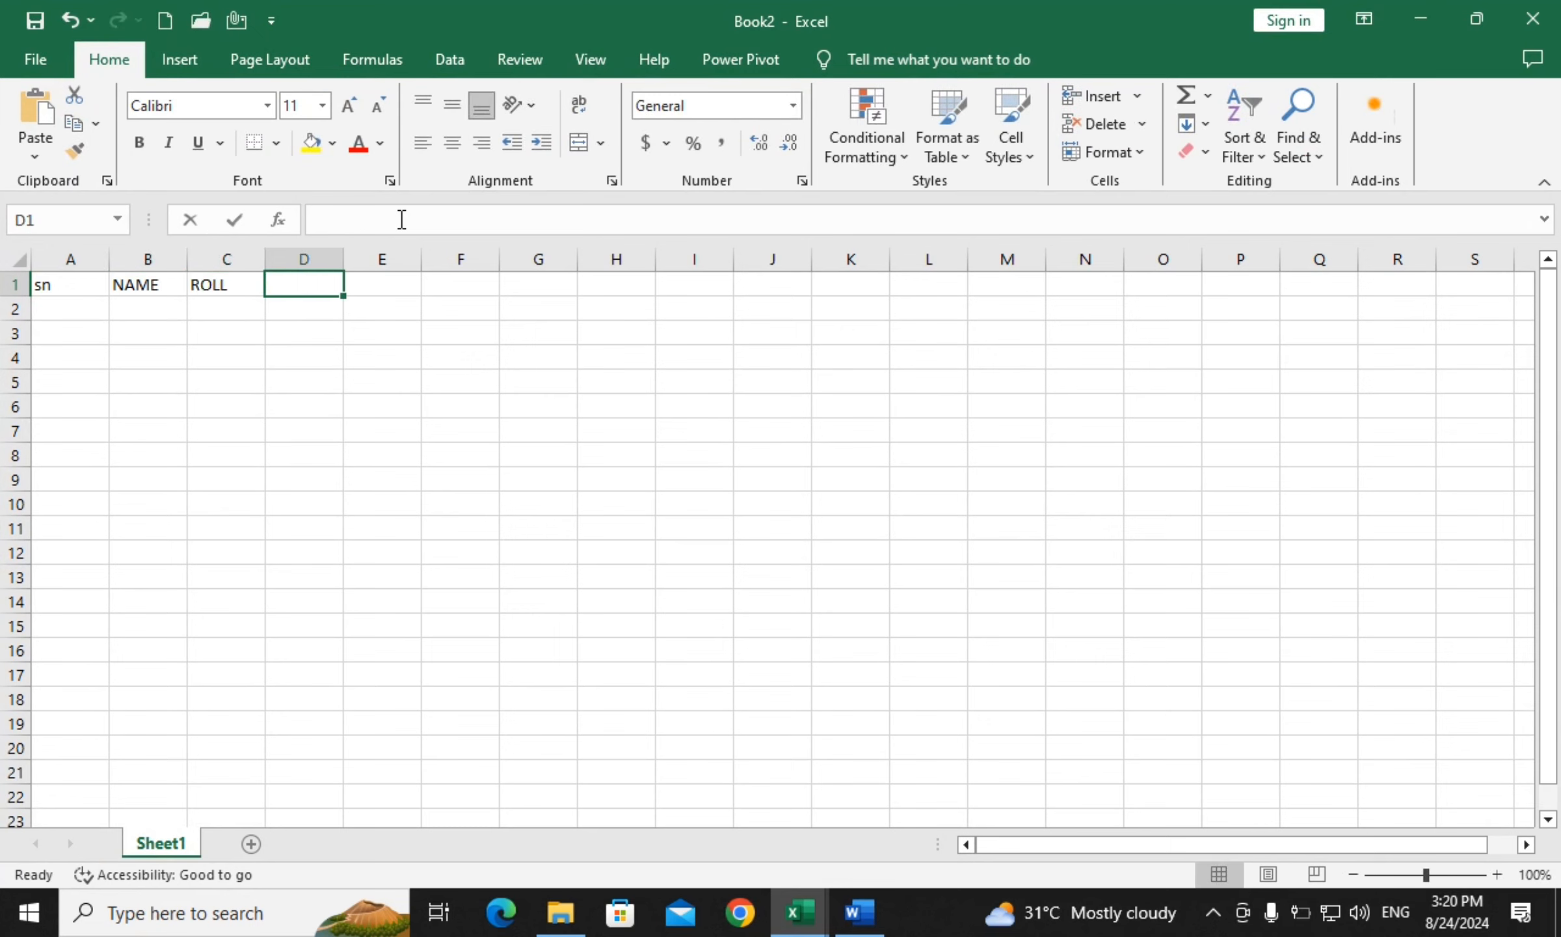
{"action": "type", "text": "SECTION"}
{"action": "key", "text": "Tab"}
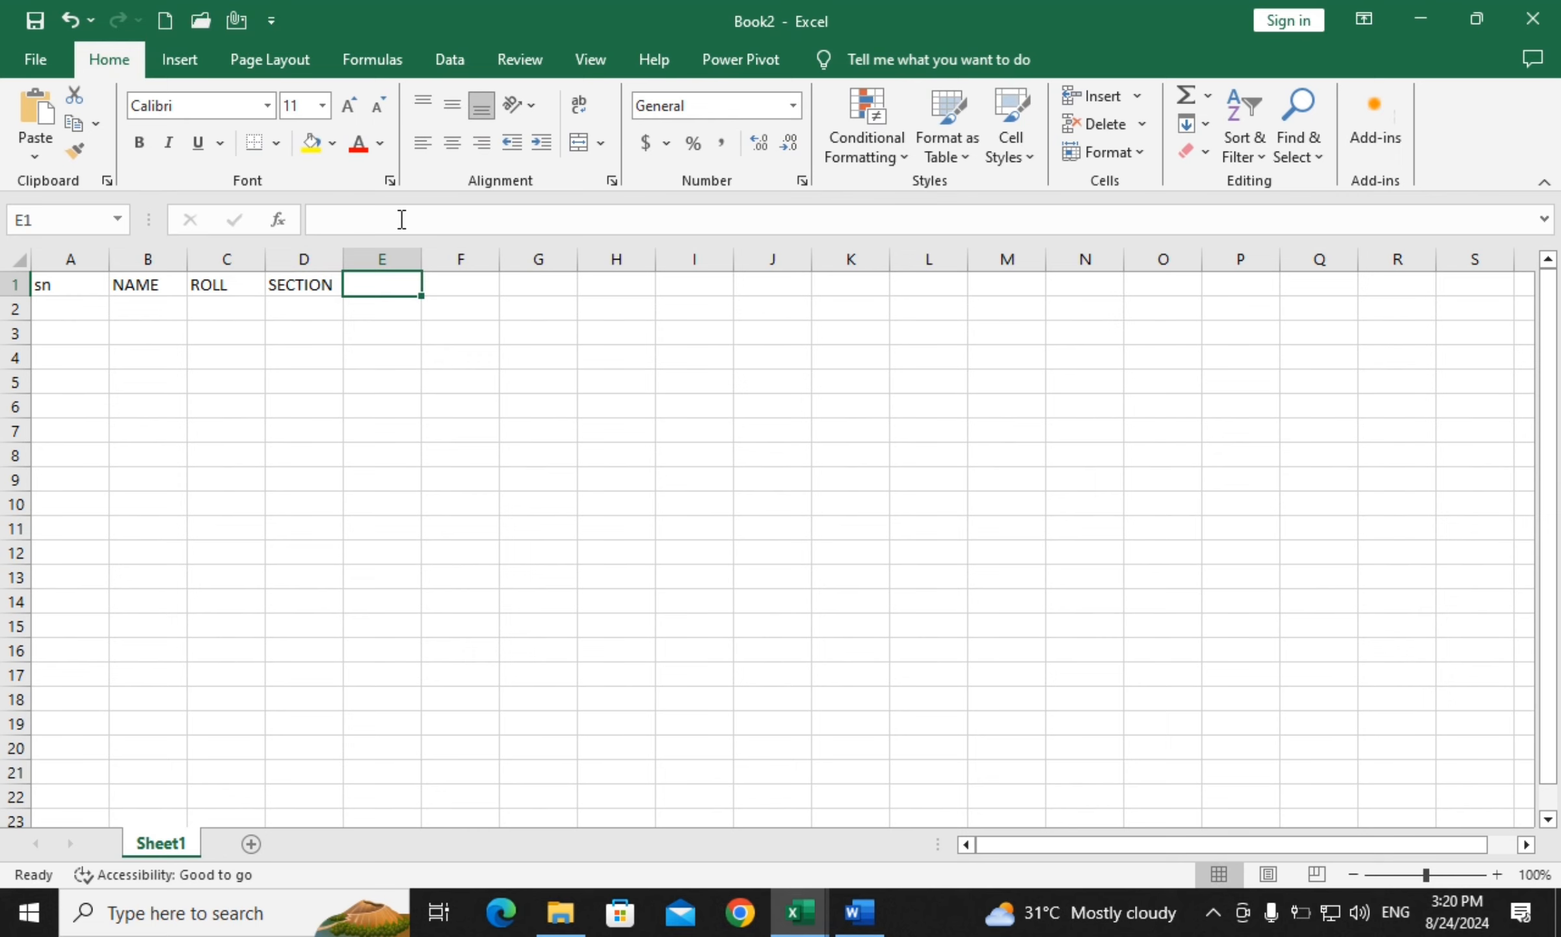
{"action": "type", "text": "F"}
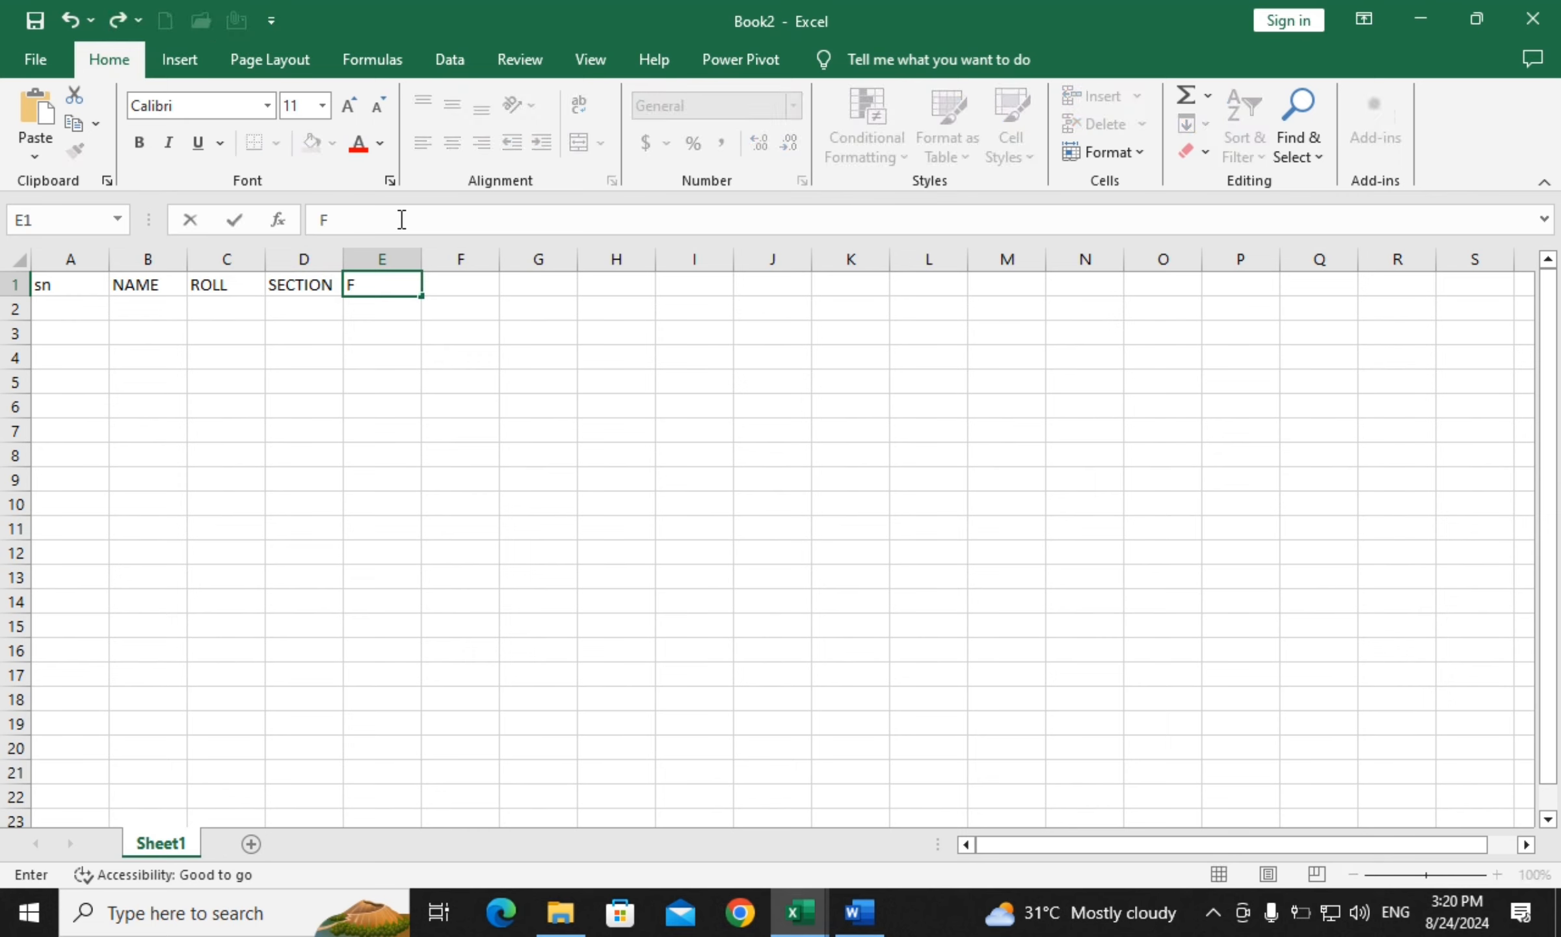
{"action": "type", "text": " NAME"}
{"action": "key", "text": "Tab"}
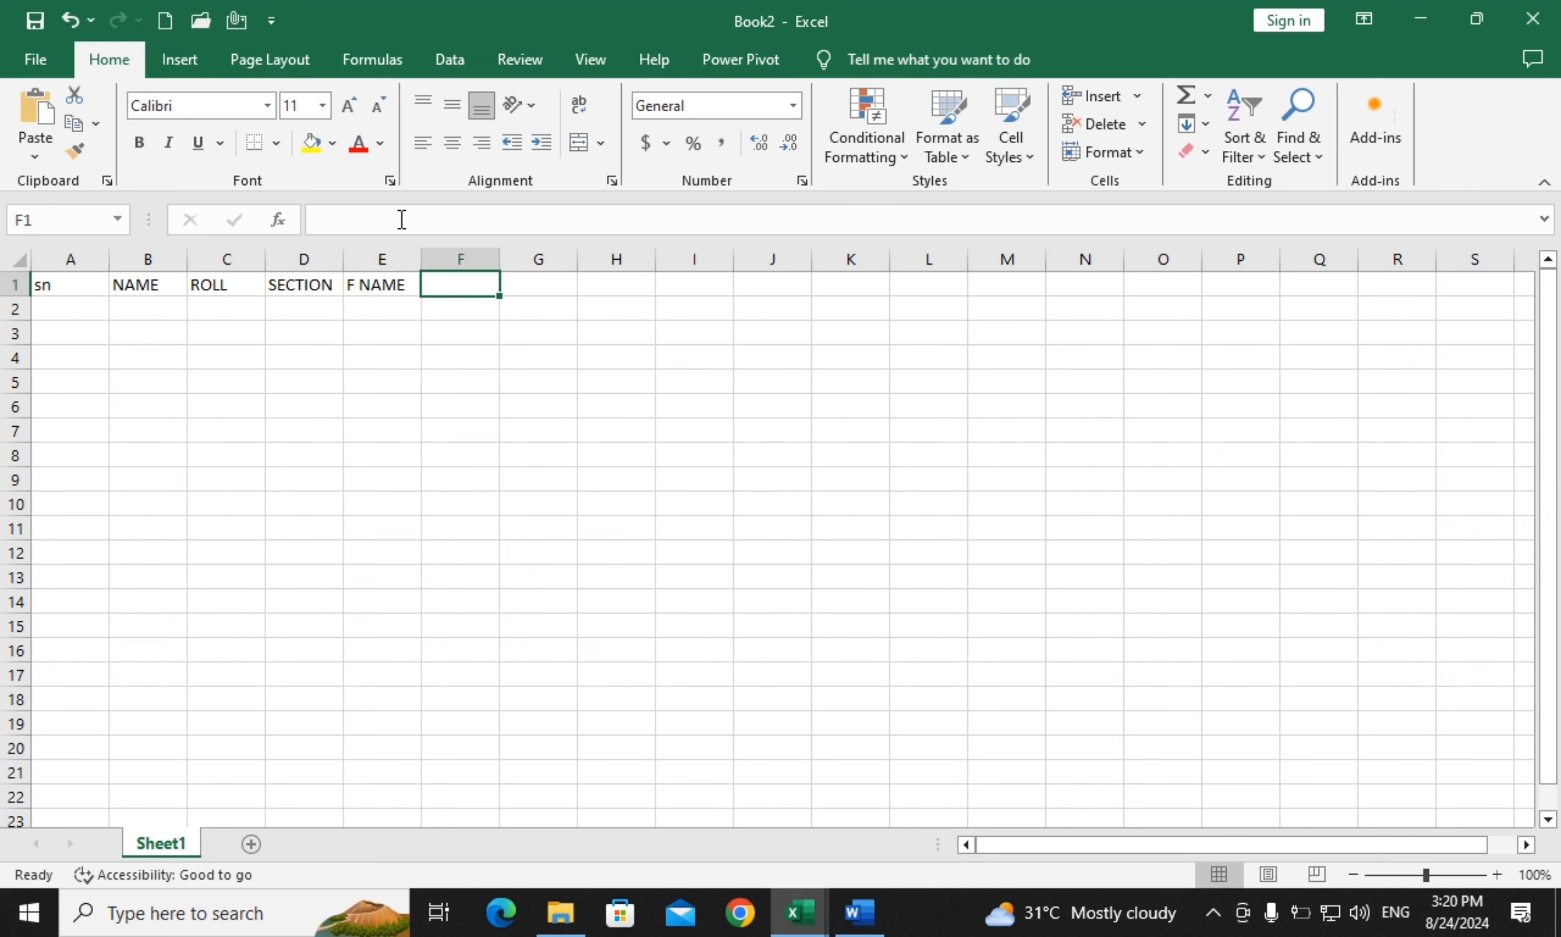
Add headings HINDI (correcting the typo), MATH, SST, SCI, ENGLISH, TOTAL, PER and RESLUT
{"action": "type", "text": "HIDNI"}
{"action": "key", "text": "Tab"}
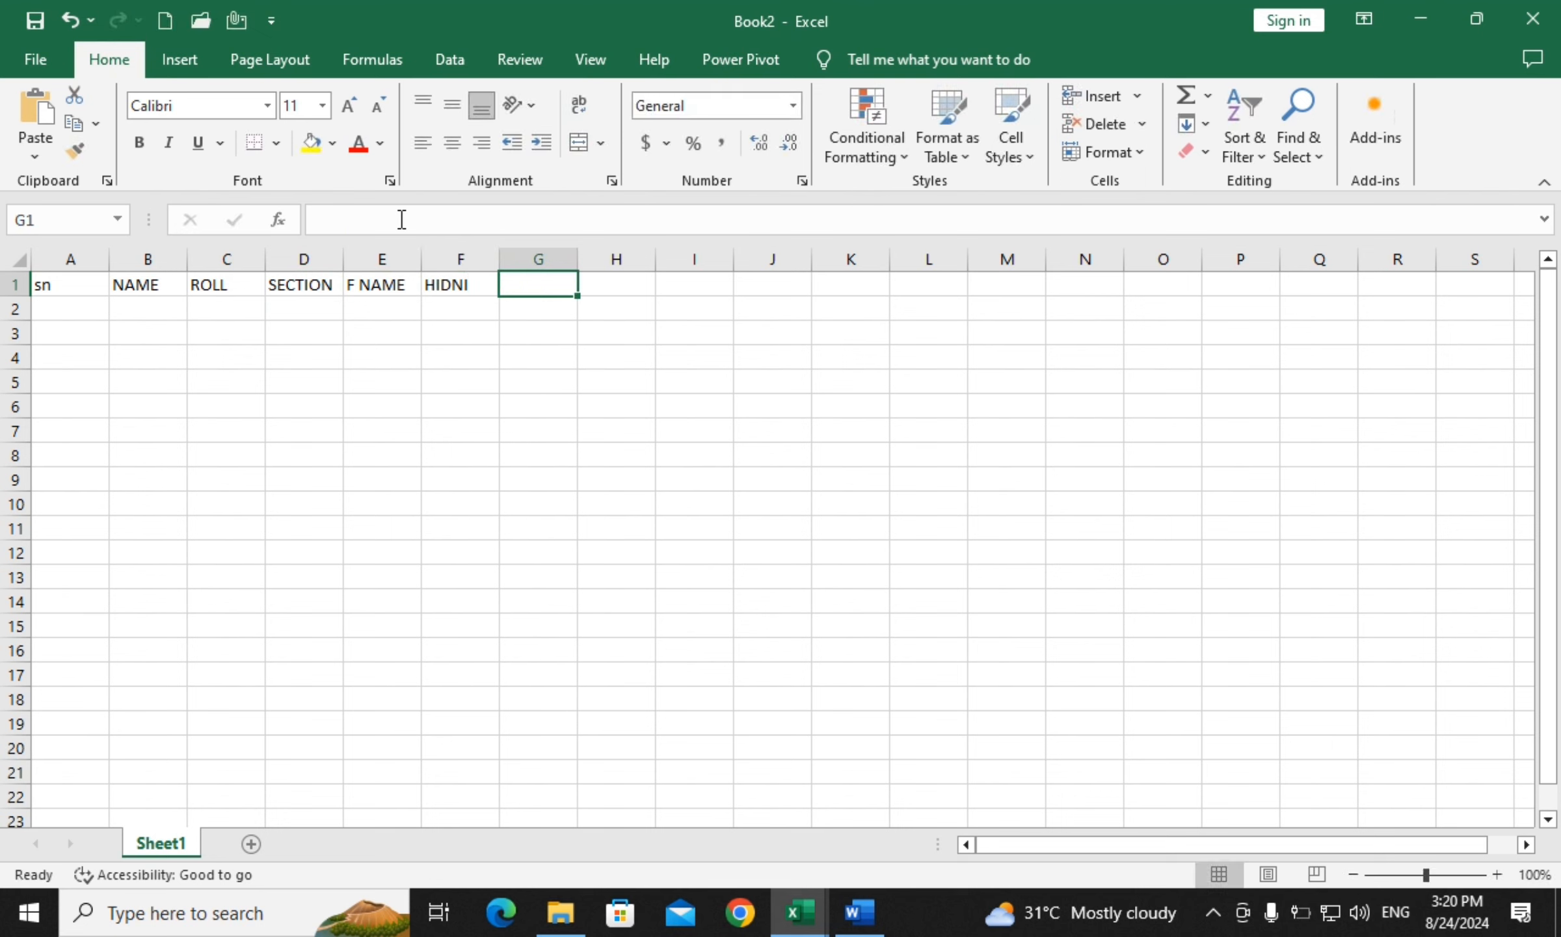
{"action": "key", "text": "Left"}
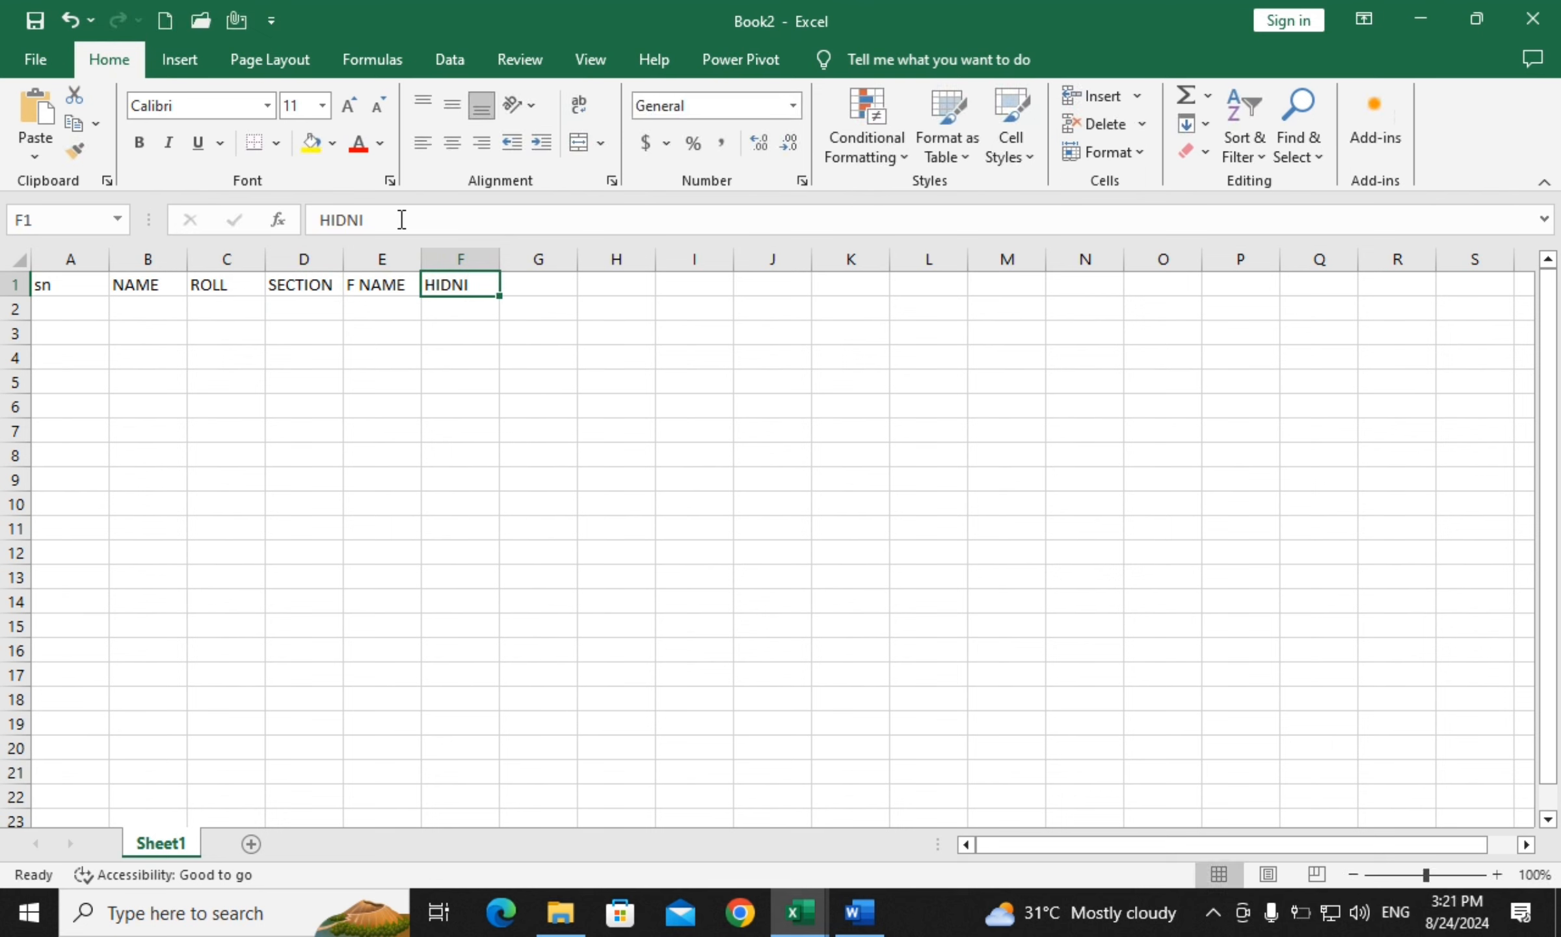
{"action": "type", "text": "HINDI"}
{"action": "key", "text": "Tab"}
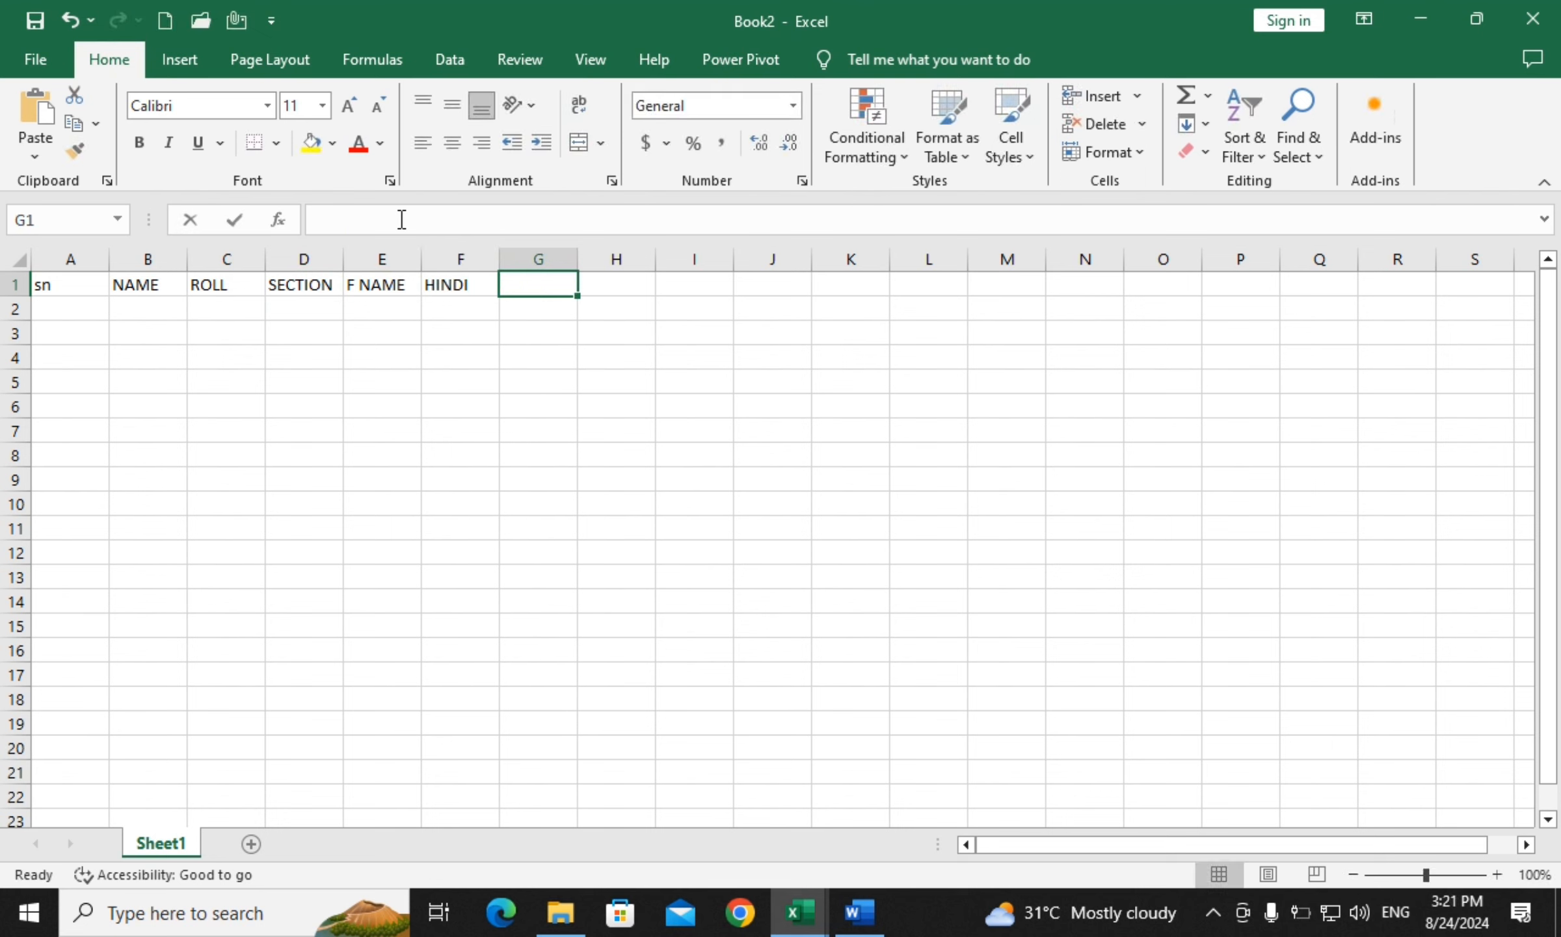
{"action": "type", "text": "MATH"}
{"action": "key", "text": "Tab"}
{"action": "type", "text": "SST"}
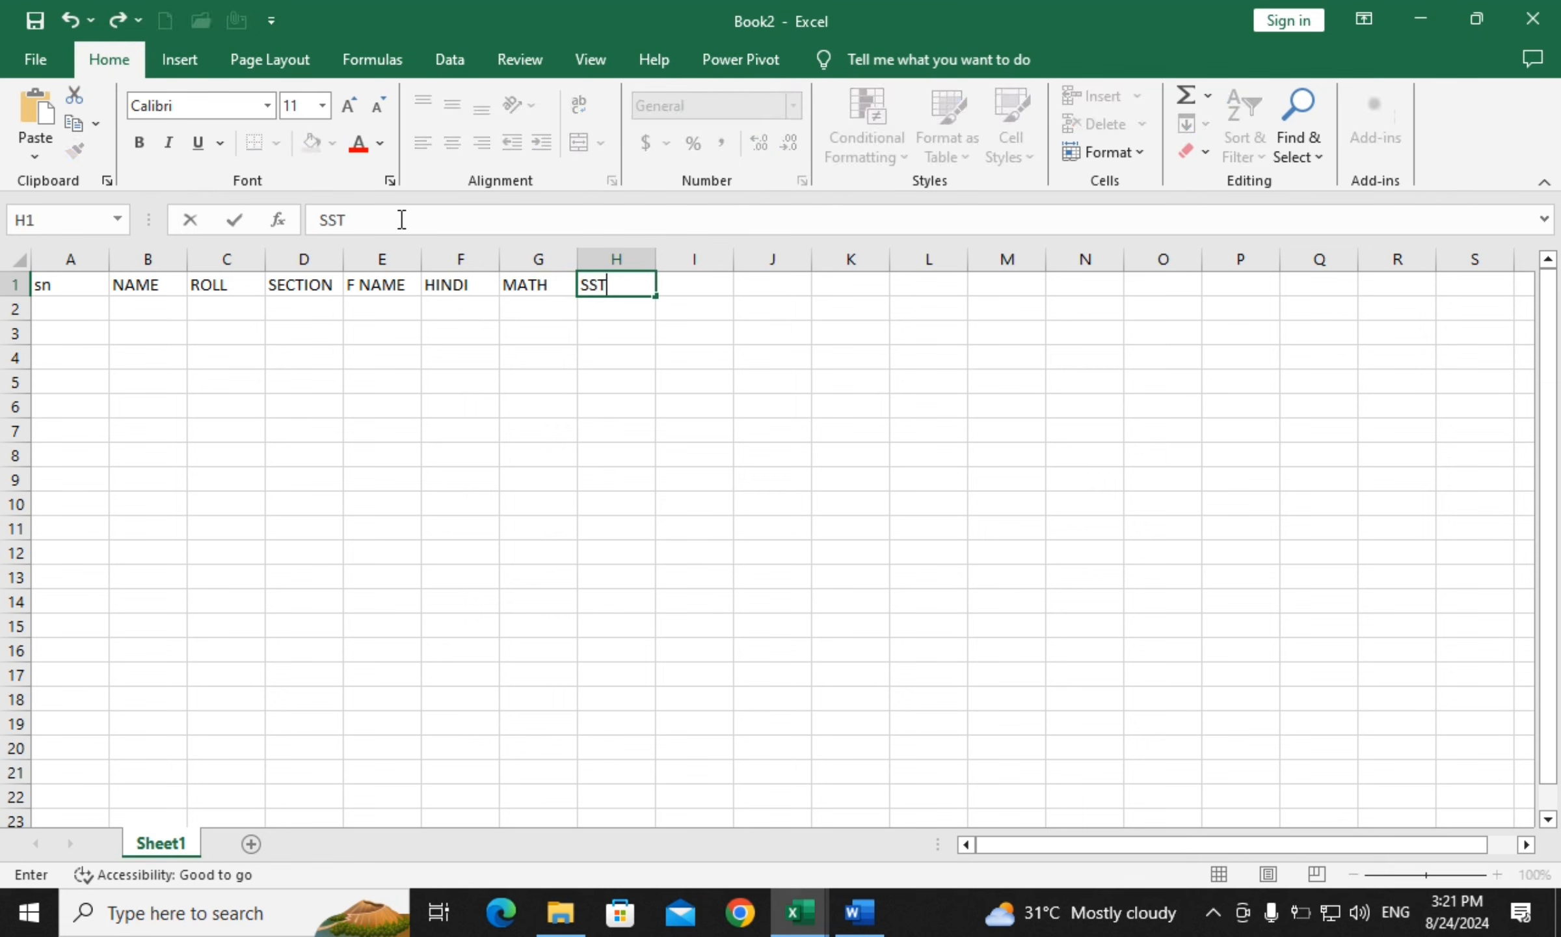
{"action": "key", "text": "Tab"}
{"action": "type", "text": "SCI"}
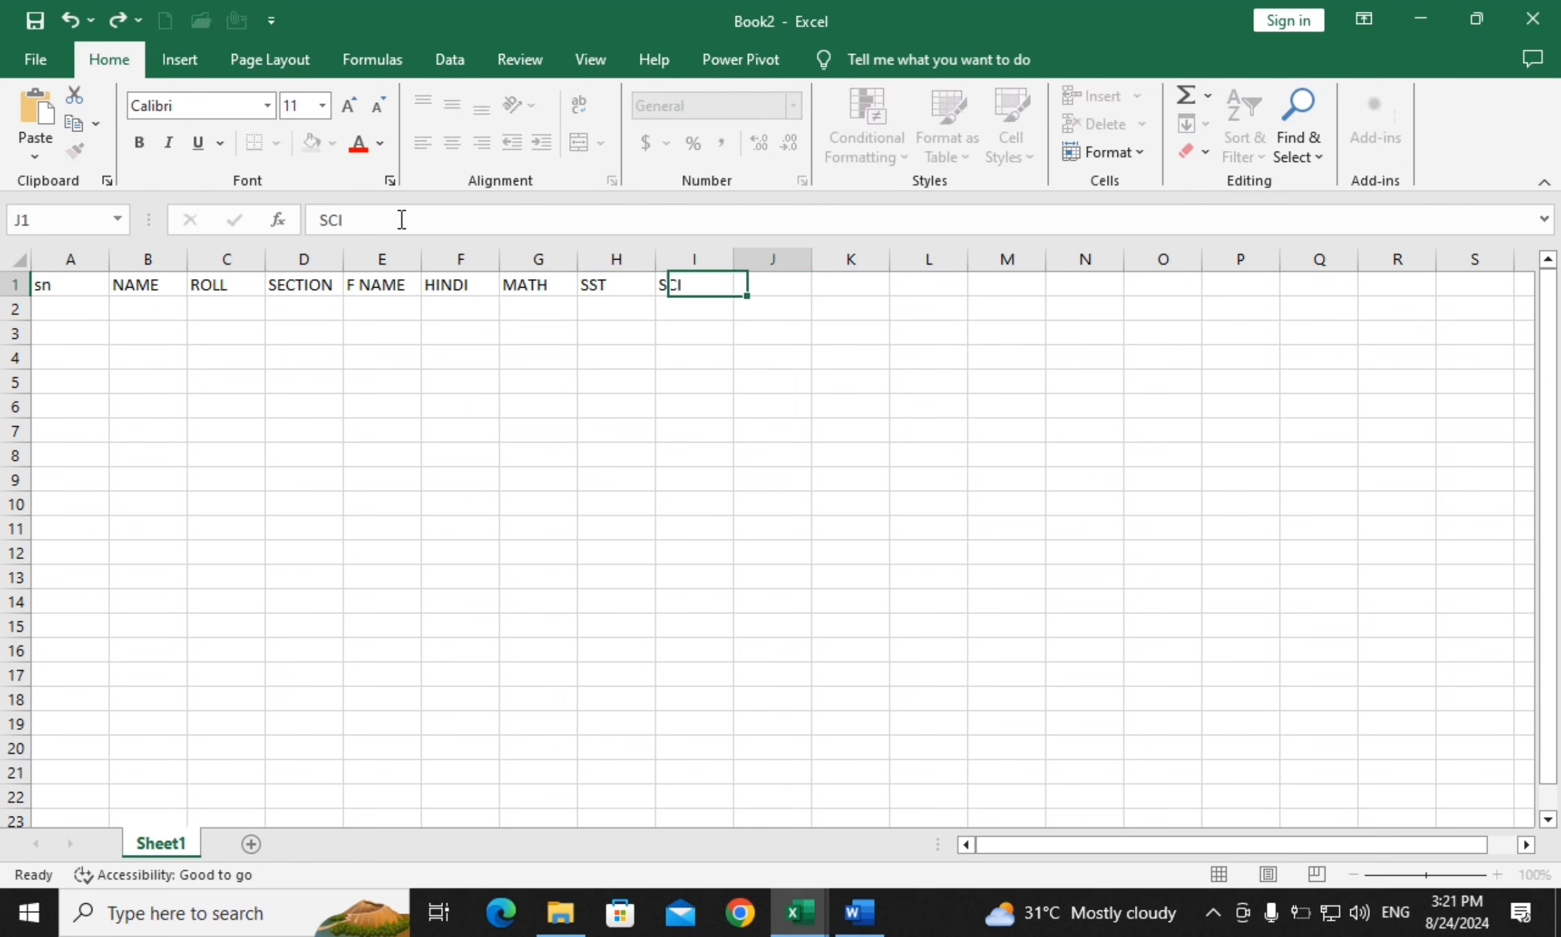
{"action": "key", "text": "Tab"}
{"action": "type", "text": "EN"}
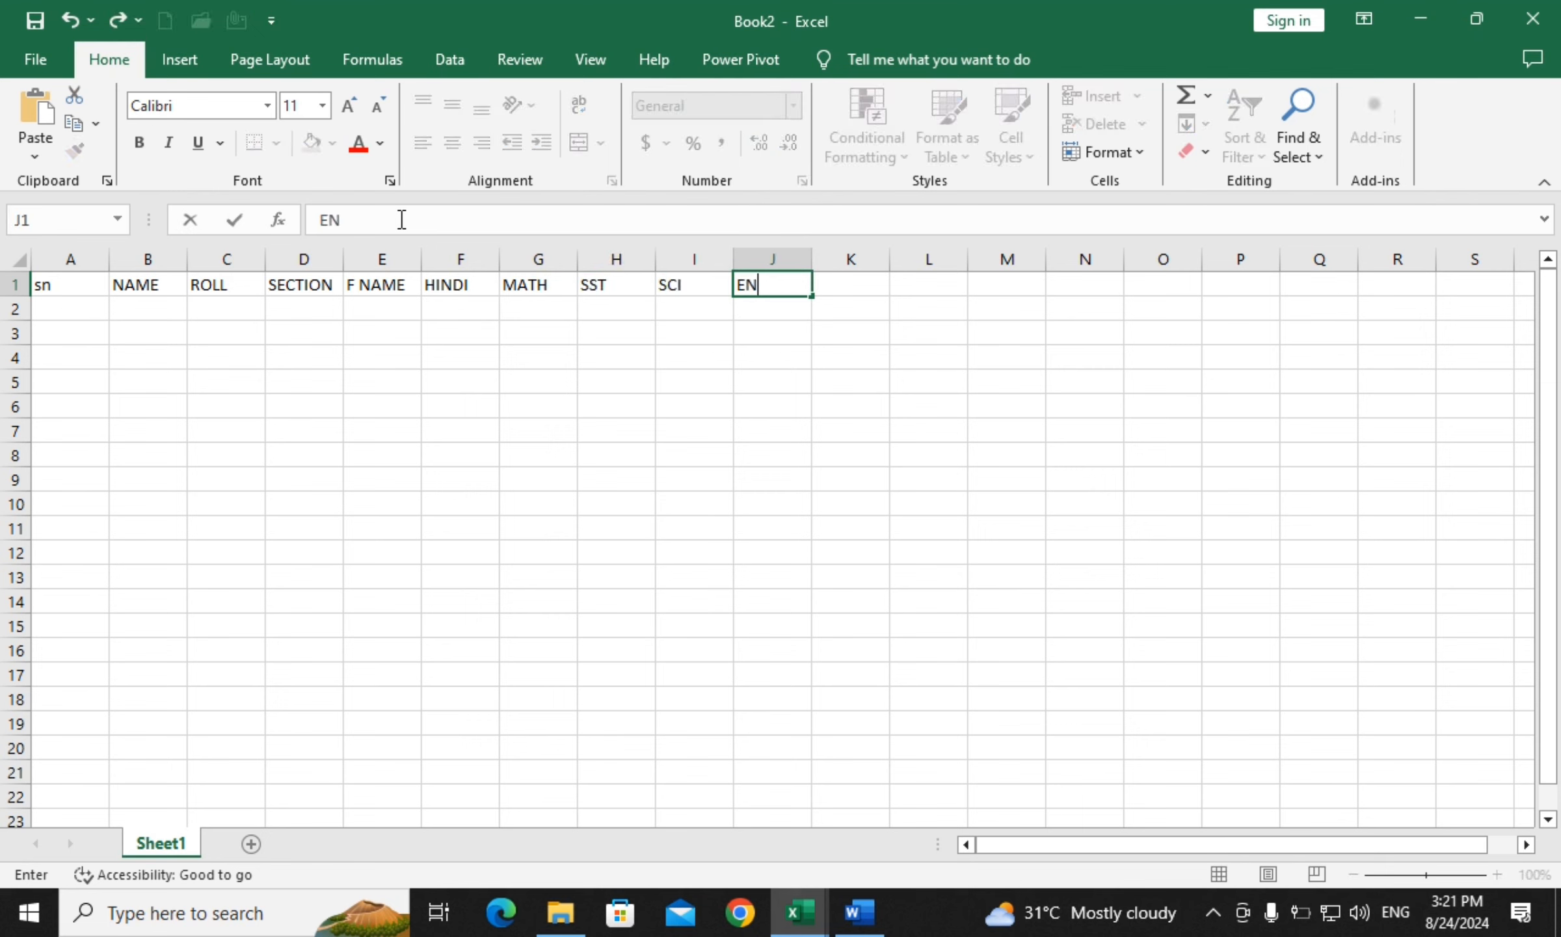
{"action": "key", "text": "Tab"}
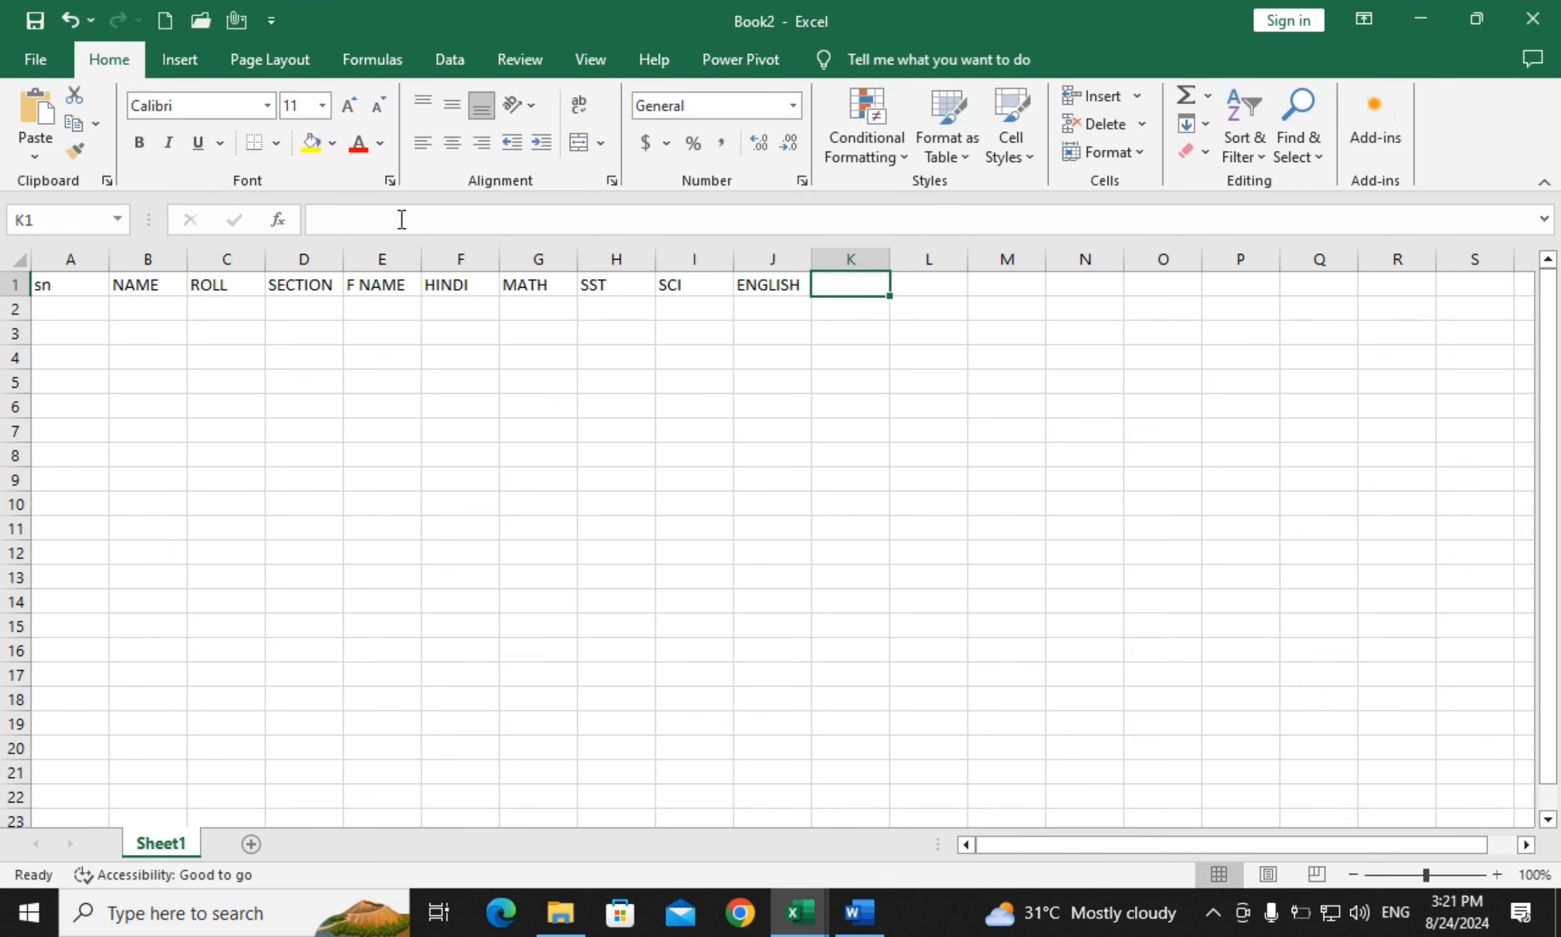
{"action": "type", "text": "TOTAL"}
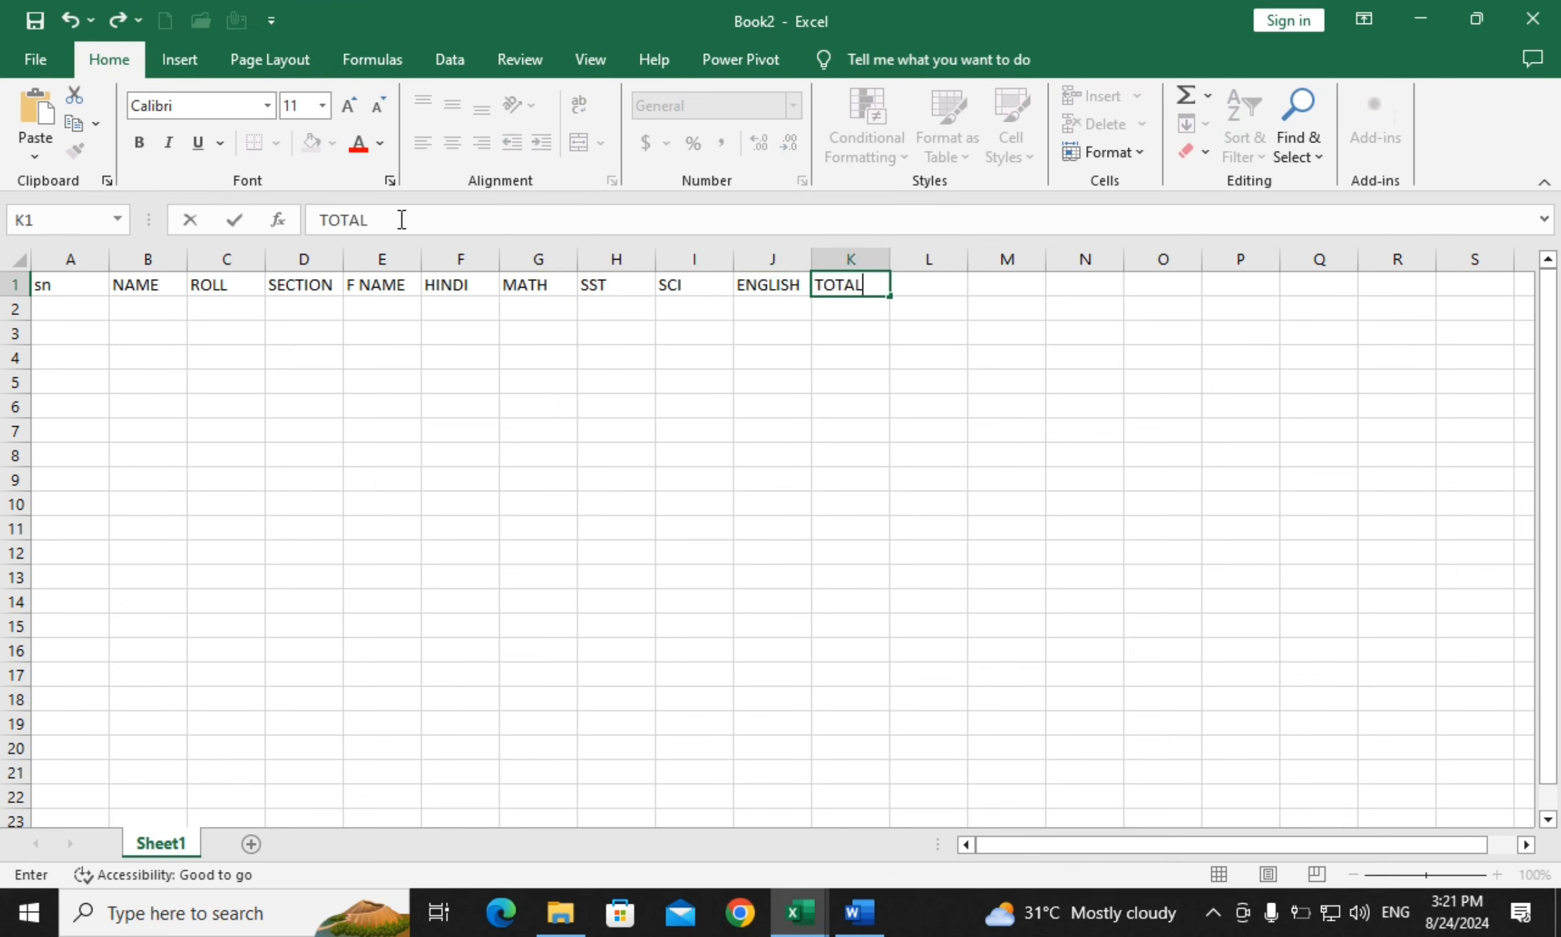
{"action": "key", "text": "Tab"}
{"action": "type", "text": "PE"}
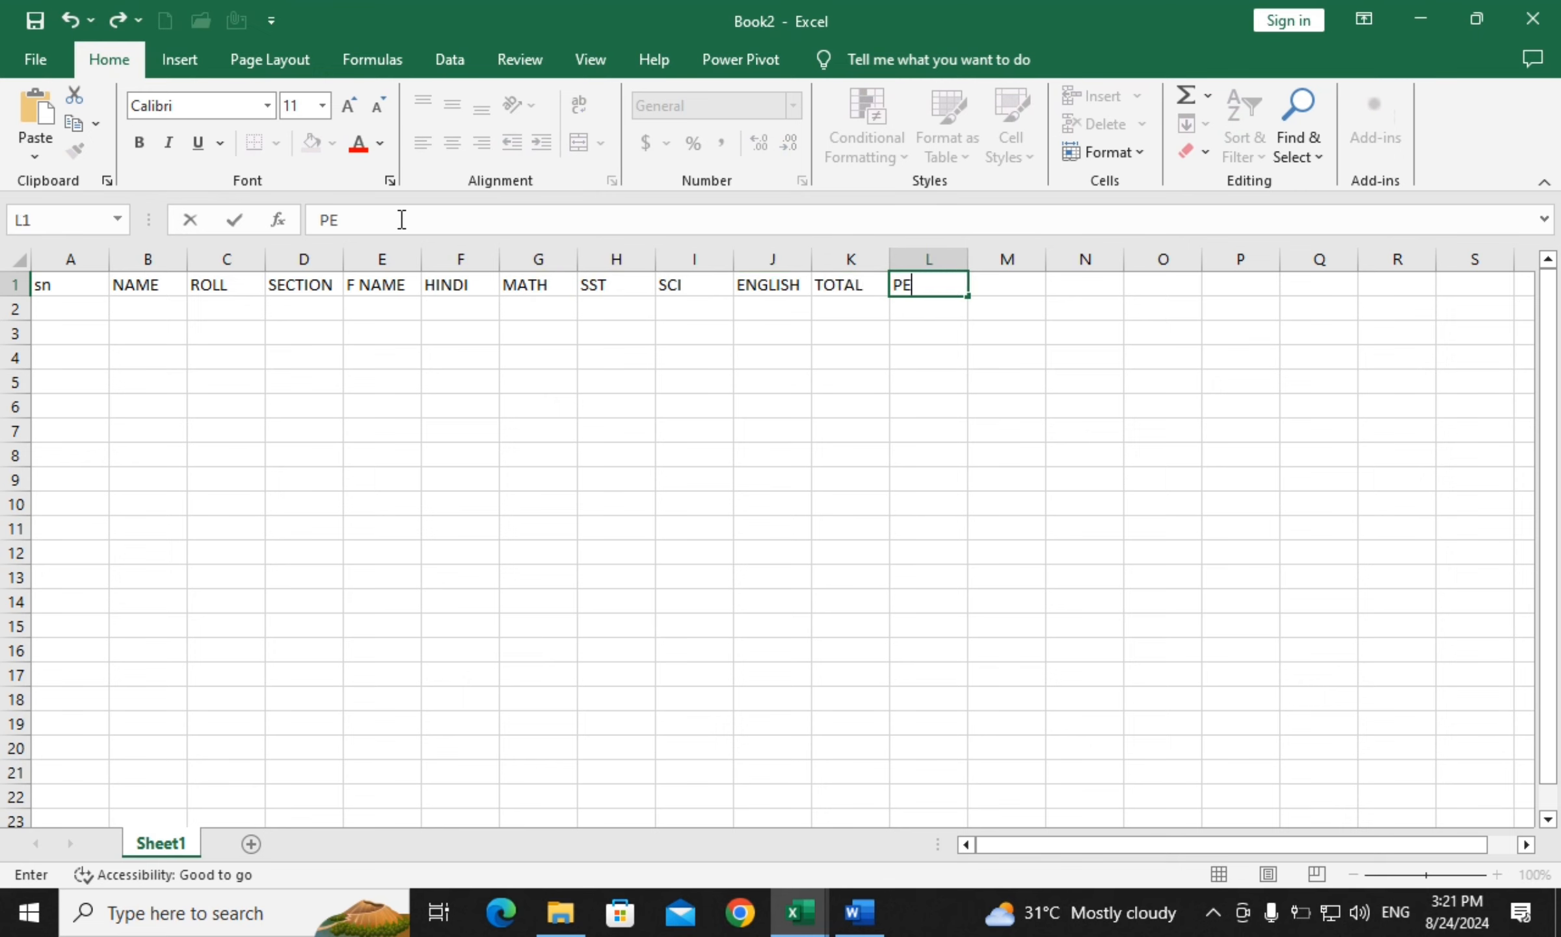
{"action": "key", "text": "Tab"}
{"action": "type", "text": "RES"}
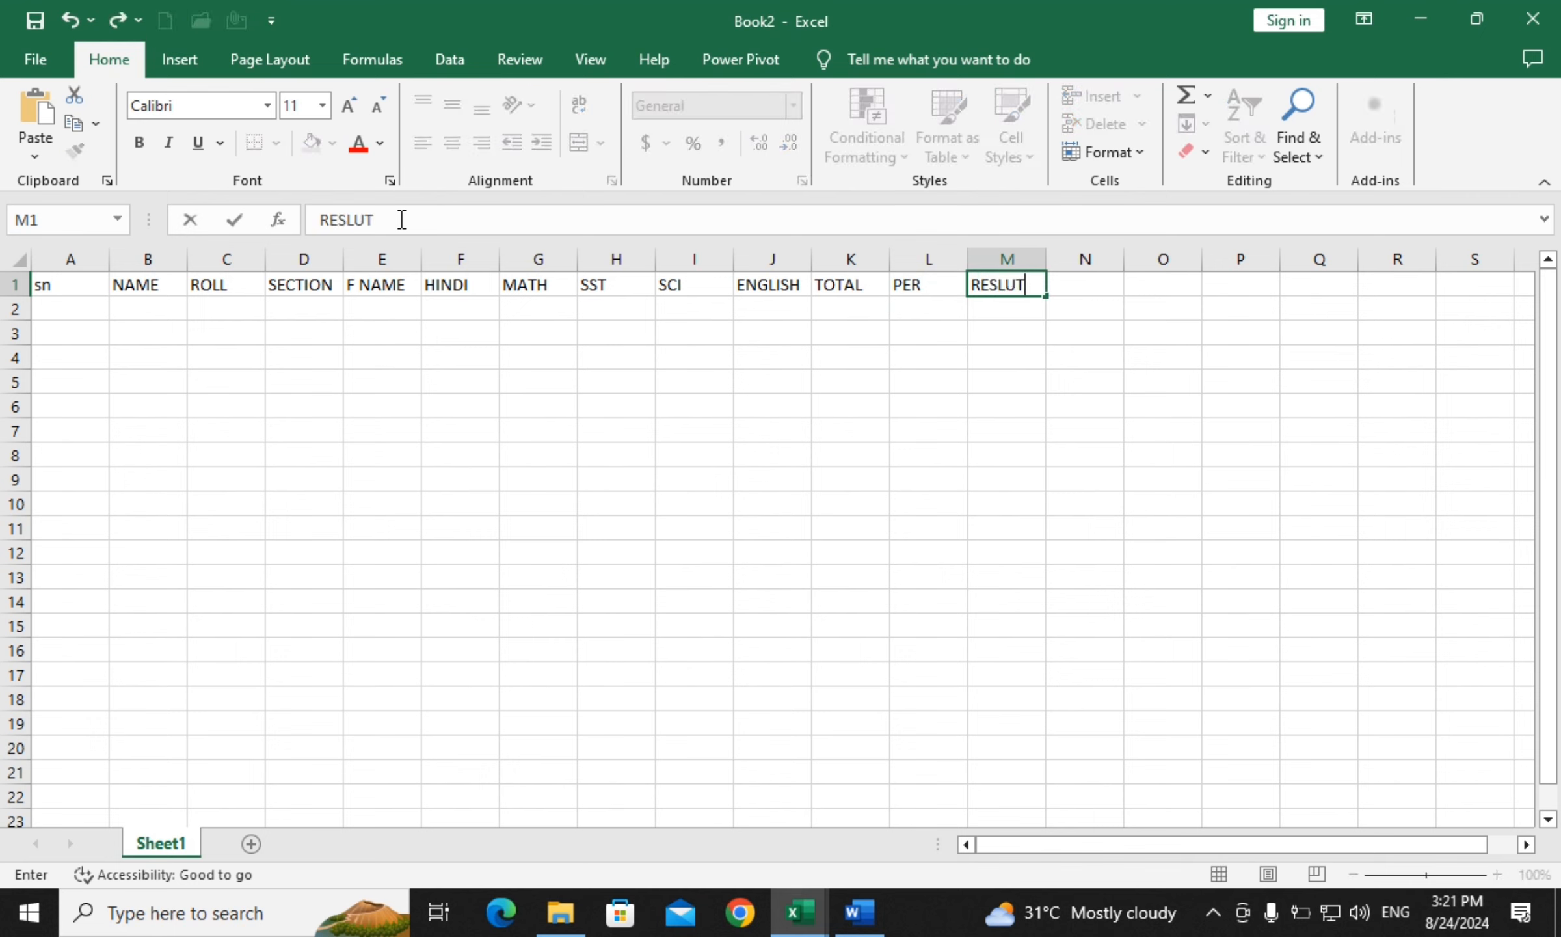
Number column A from 1 to 10 as a fill series, clearing the extra 11 and 12
{"action": "left_click", "coordinate": [77, 308]}
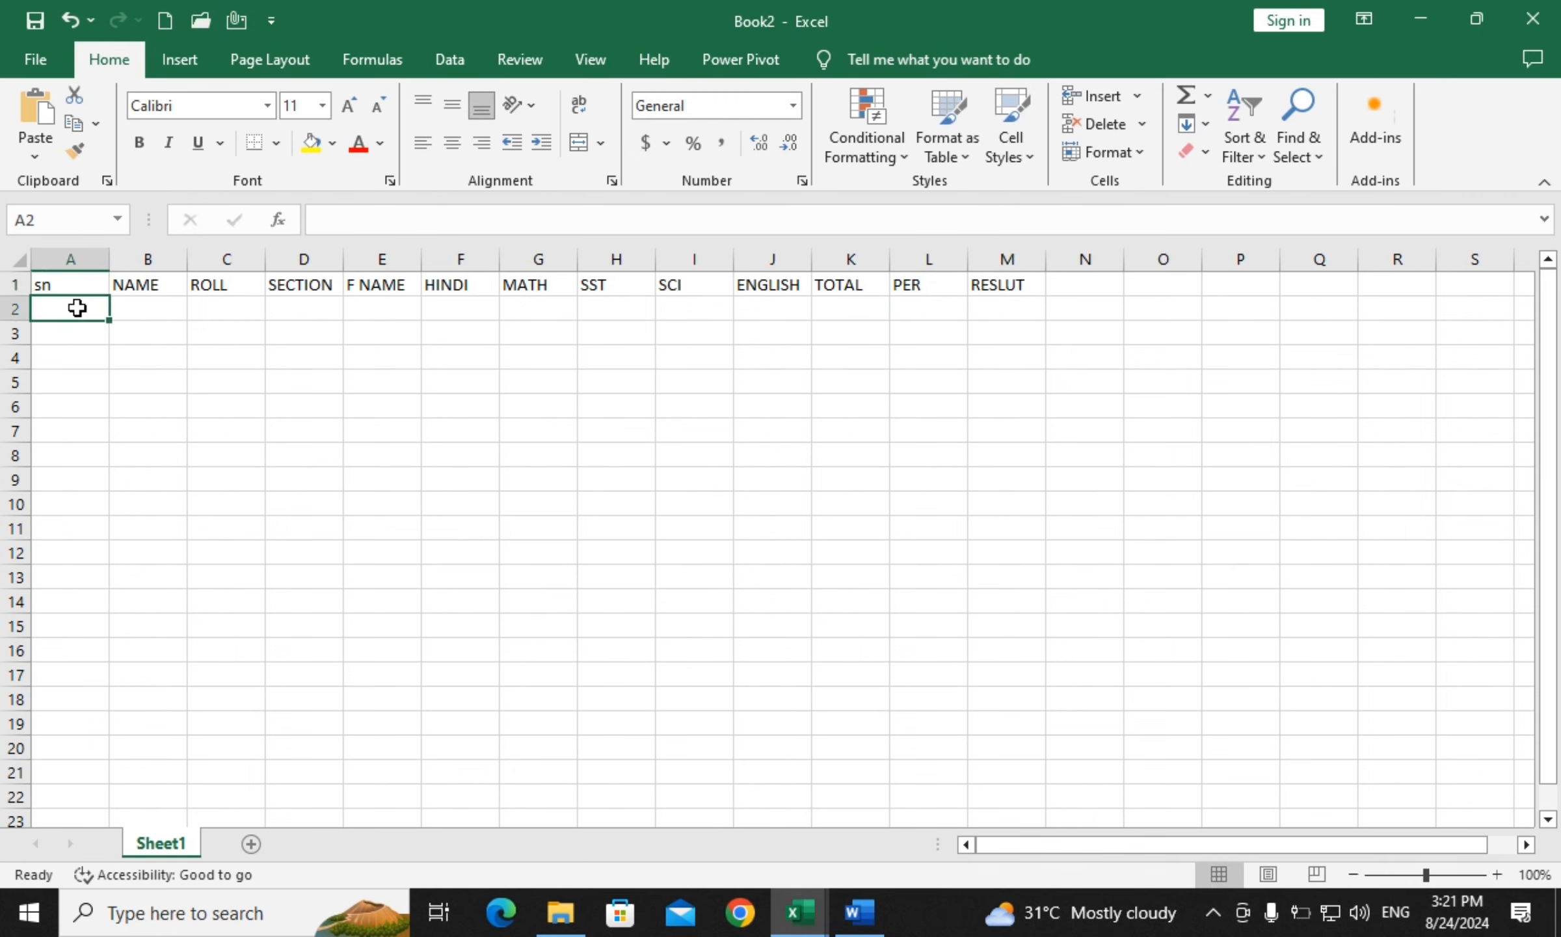
{"action": "type", "text": "1"}
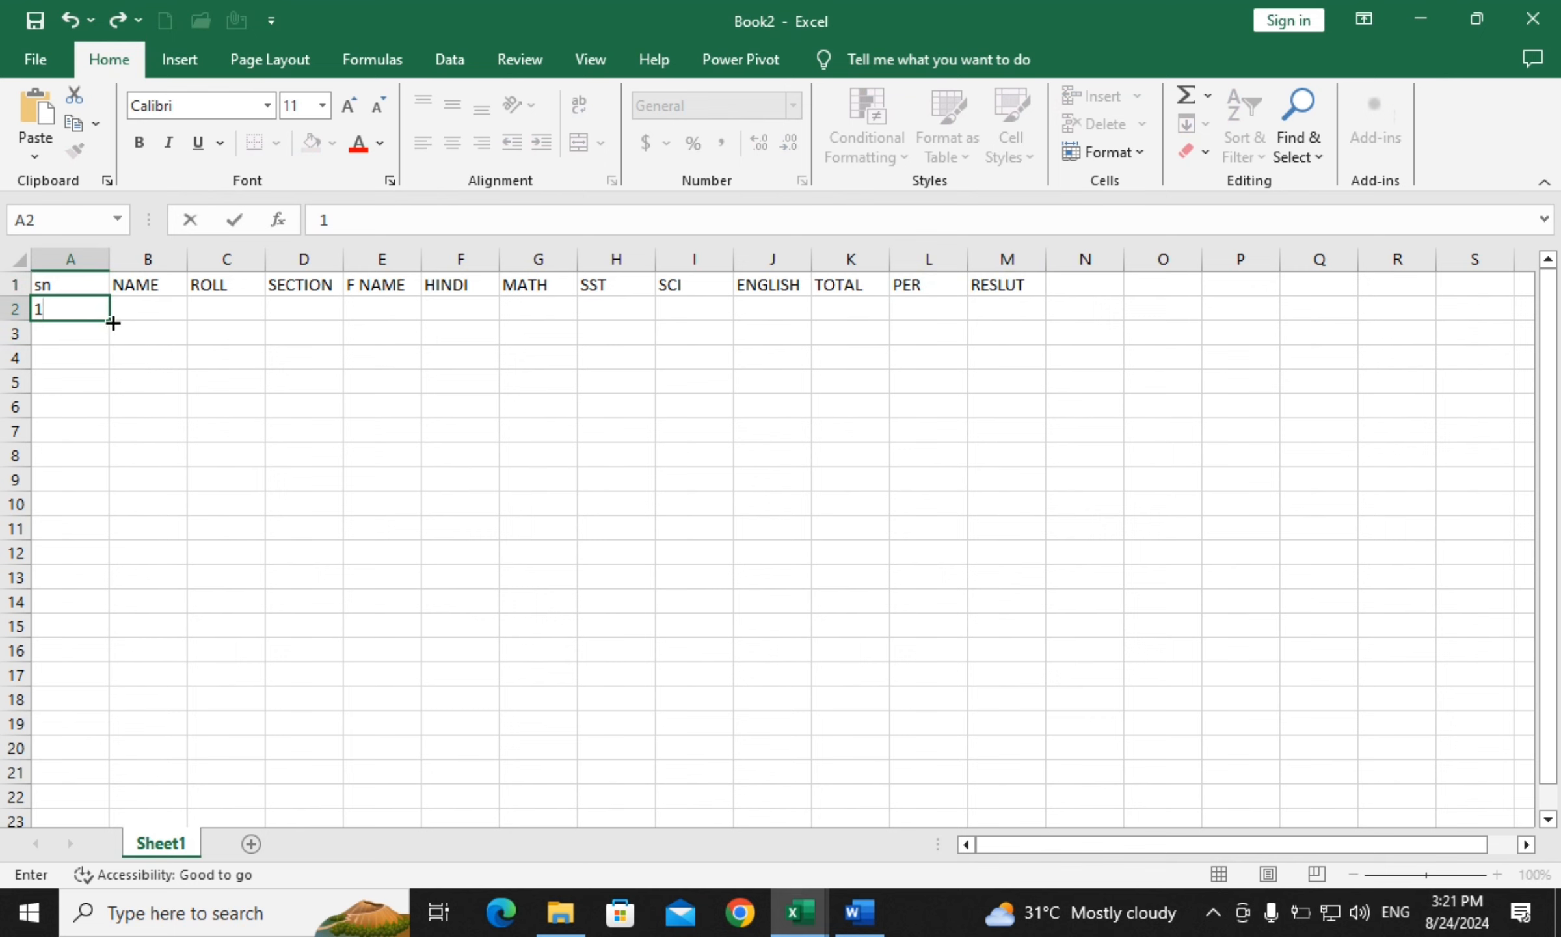
{"action": "left_click_drag", "start_coordinate": [111, 323], "coordinate": [78, 584]}
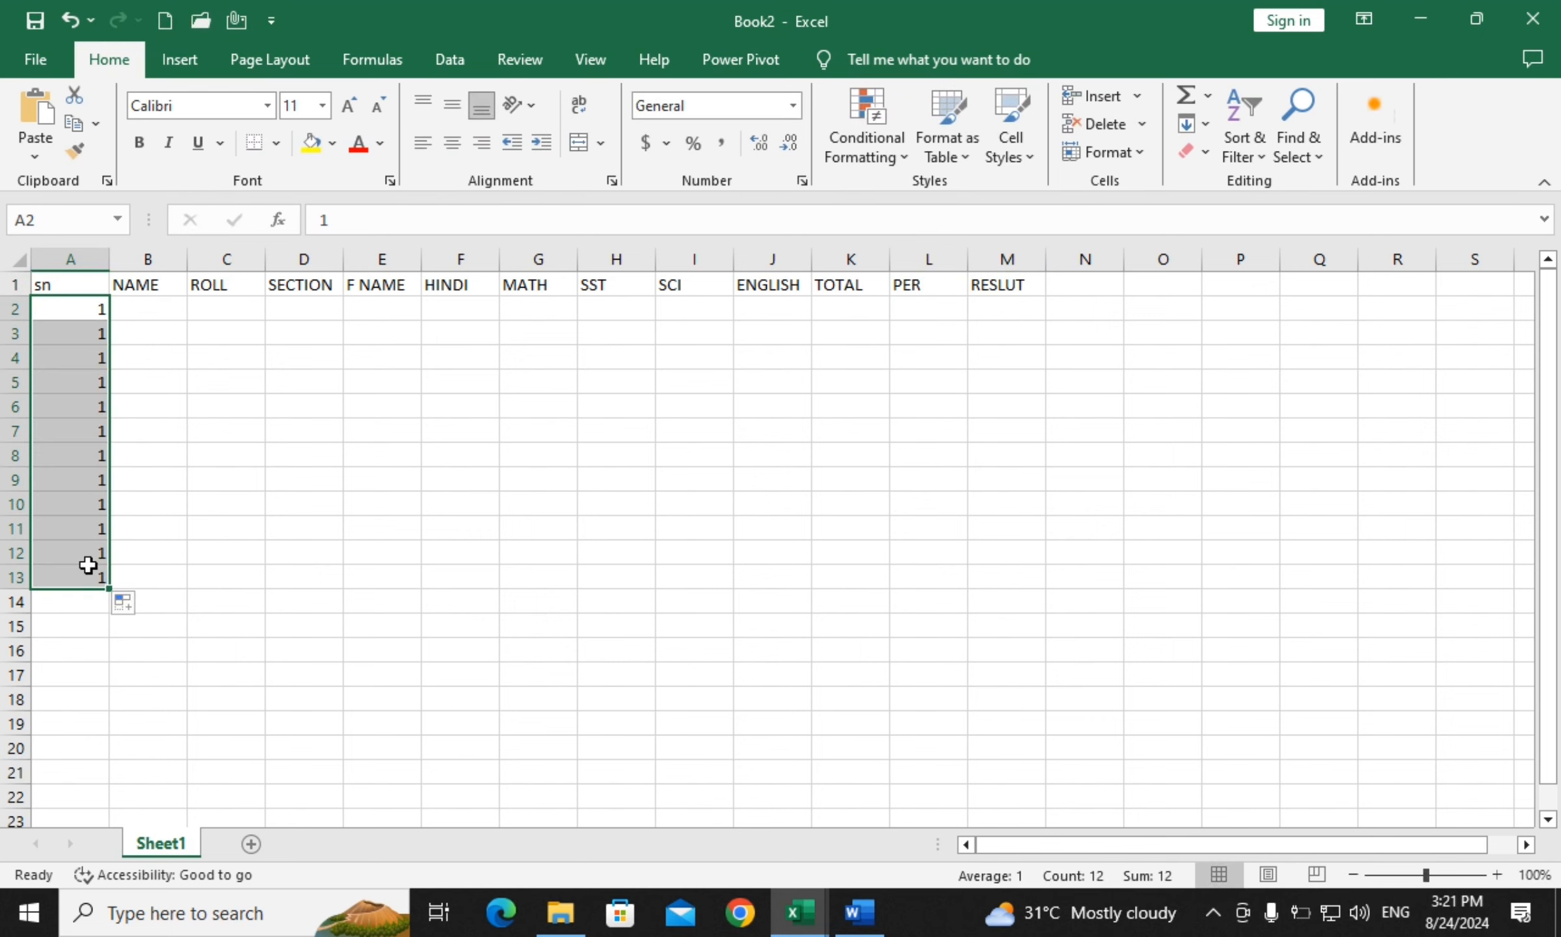
{"action": "left_click", "coordinate": [125, 605]}
{"action": "left_click", "coordinate": [180, 662]}
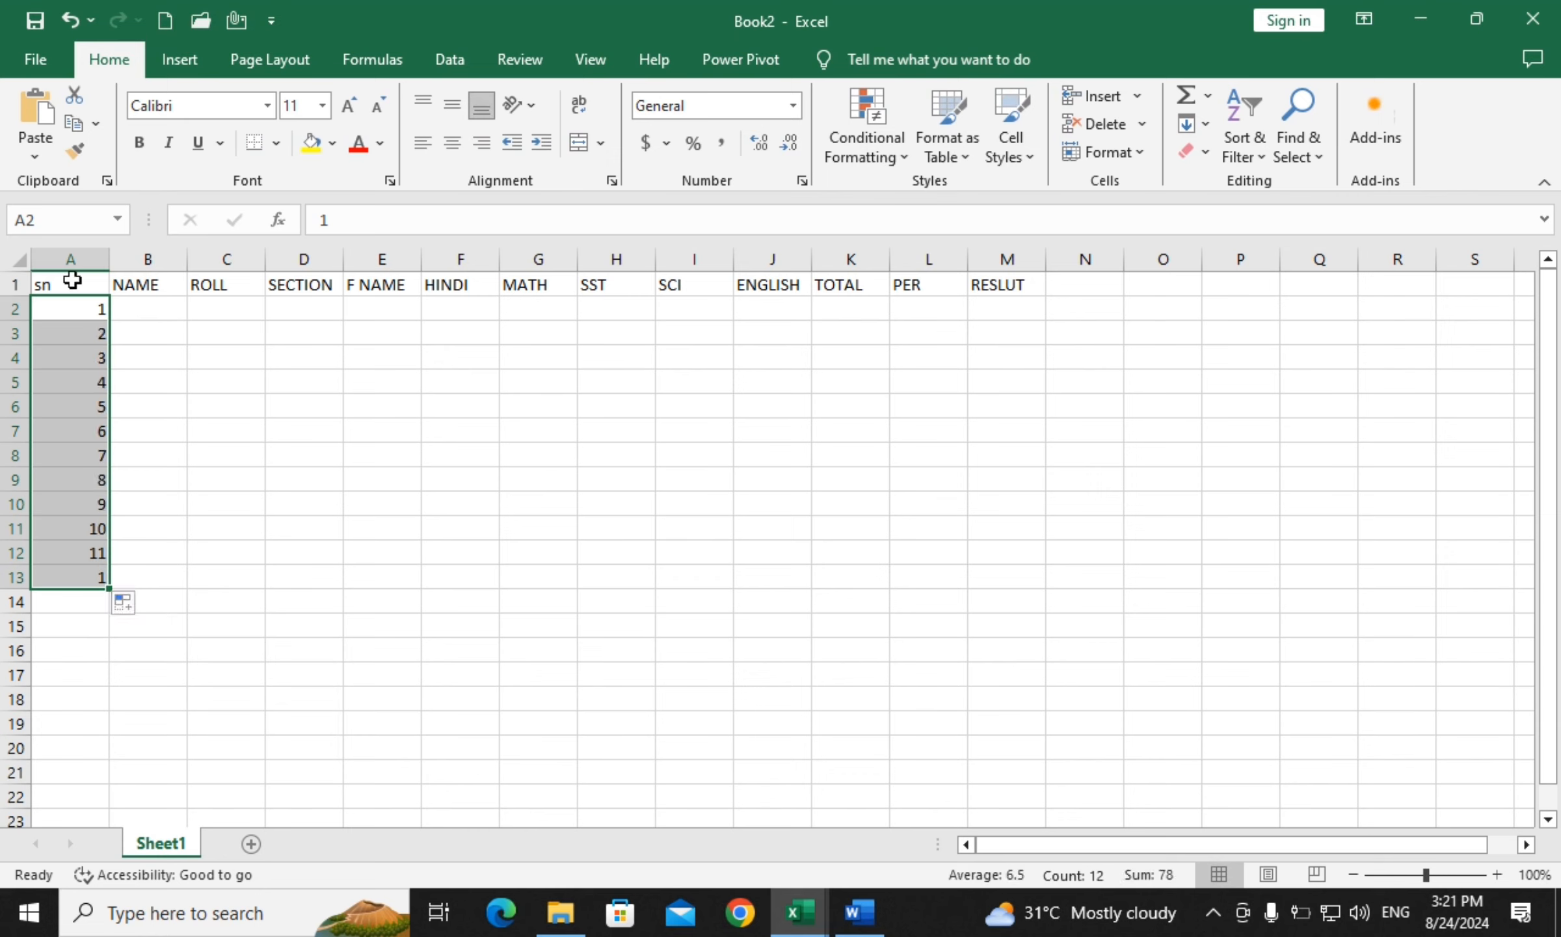
{"action": "left_click", "coordinate": [224, 558]}
{"action": "left_click_drag", "start_coordinate": [97, 552], "coordinate": [91, 602]}
{"action": "key", "text": "Delete"}
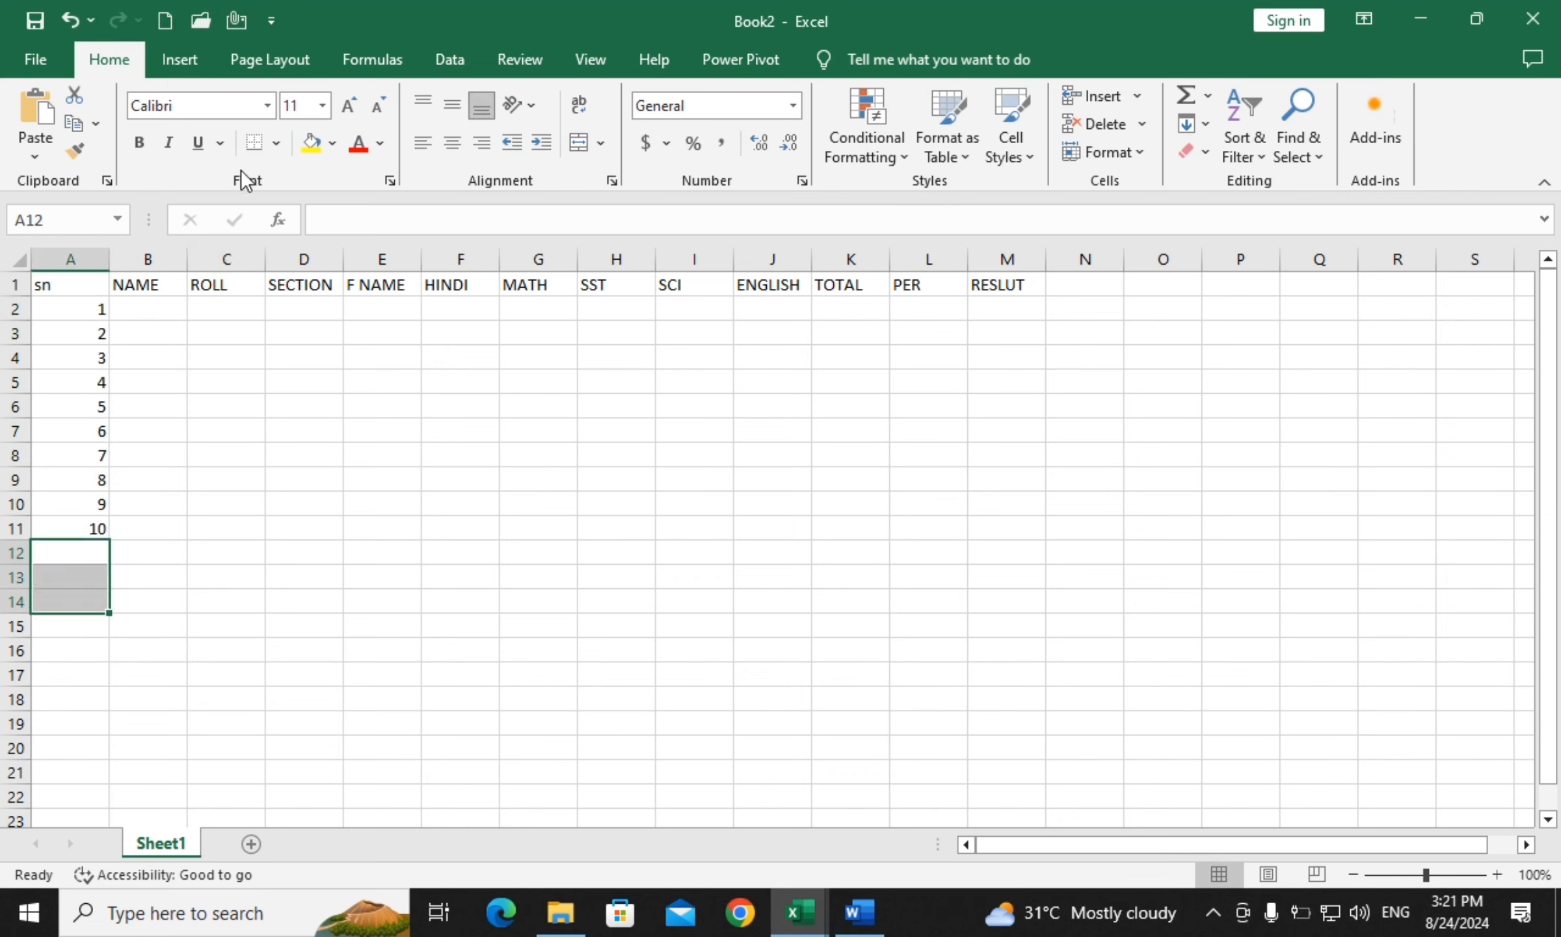
Enter student names AMAN, RAJAT, SYAMA and MOHAN in B2:B5
{"action": "left_click", "coordinate": [160, 314]}
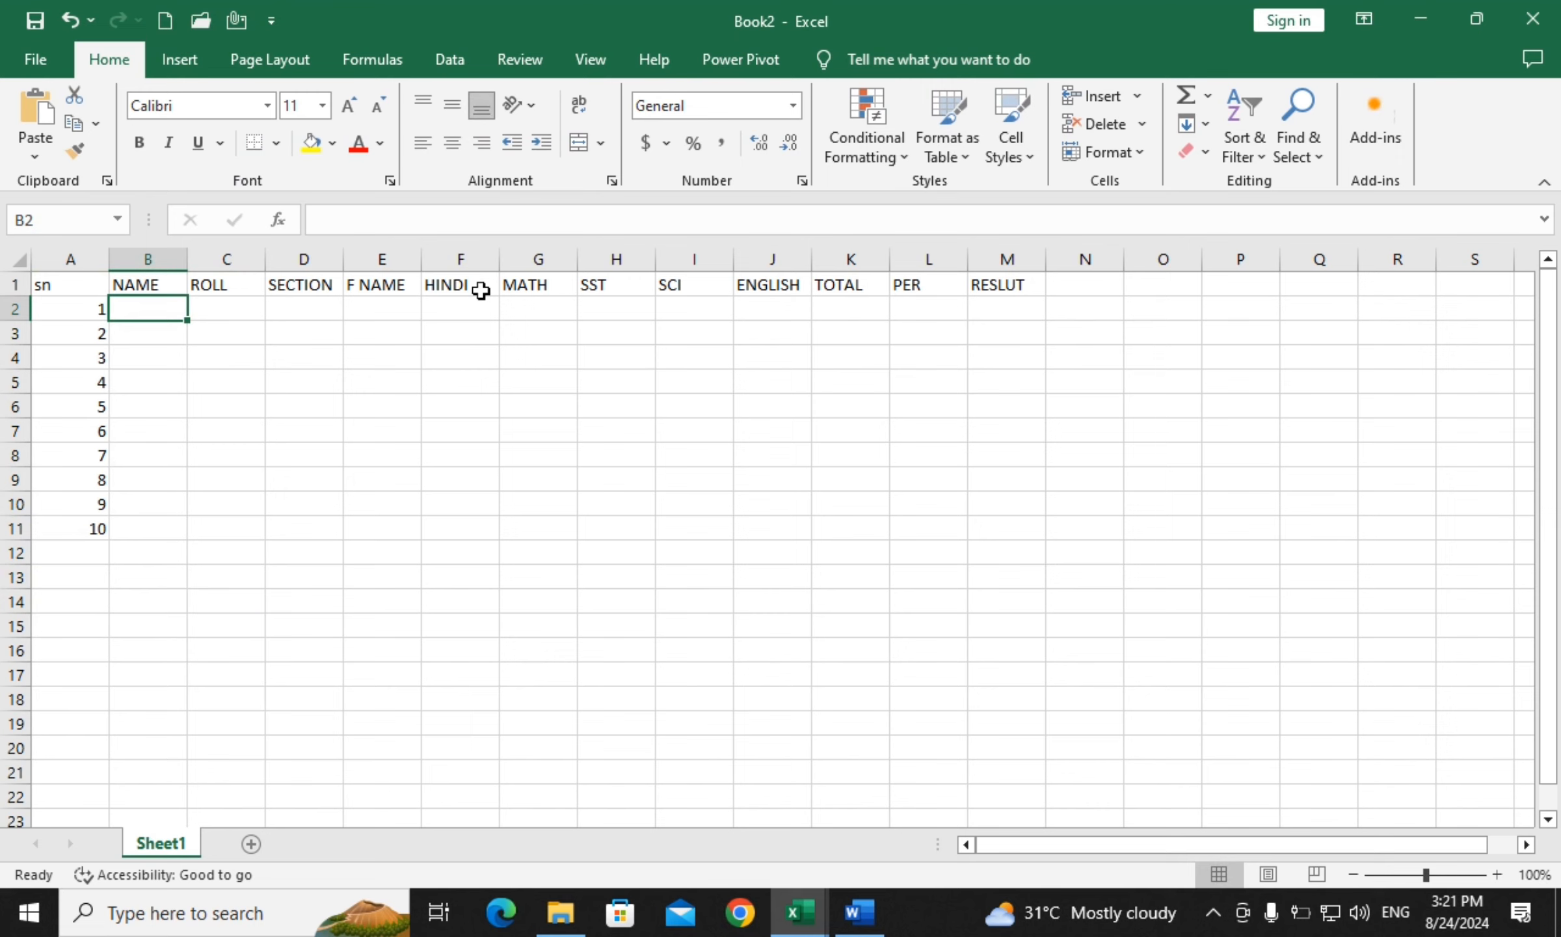
{"action": "type", "text": "AMAN"}
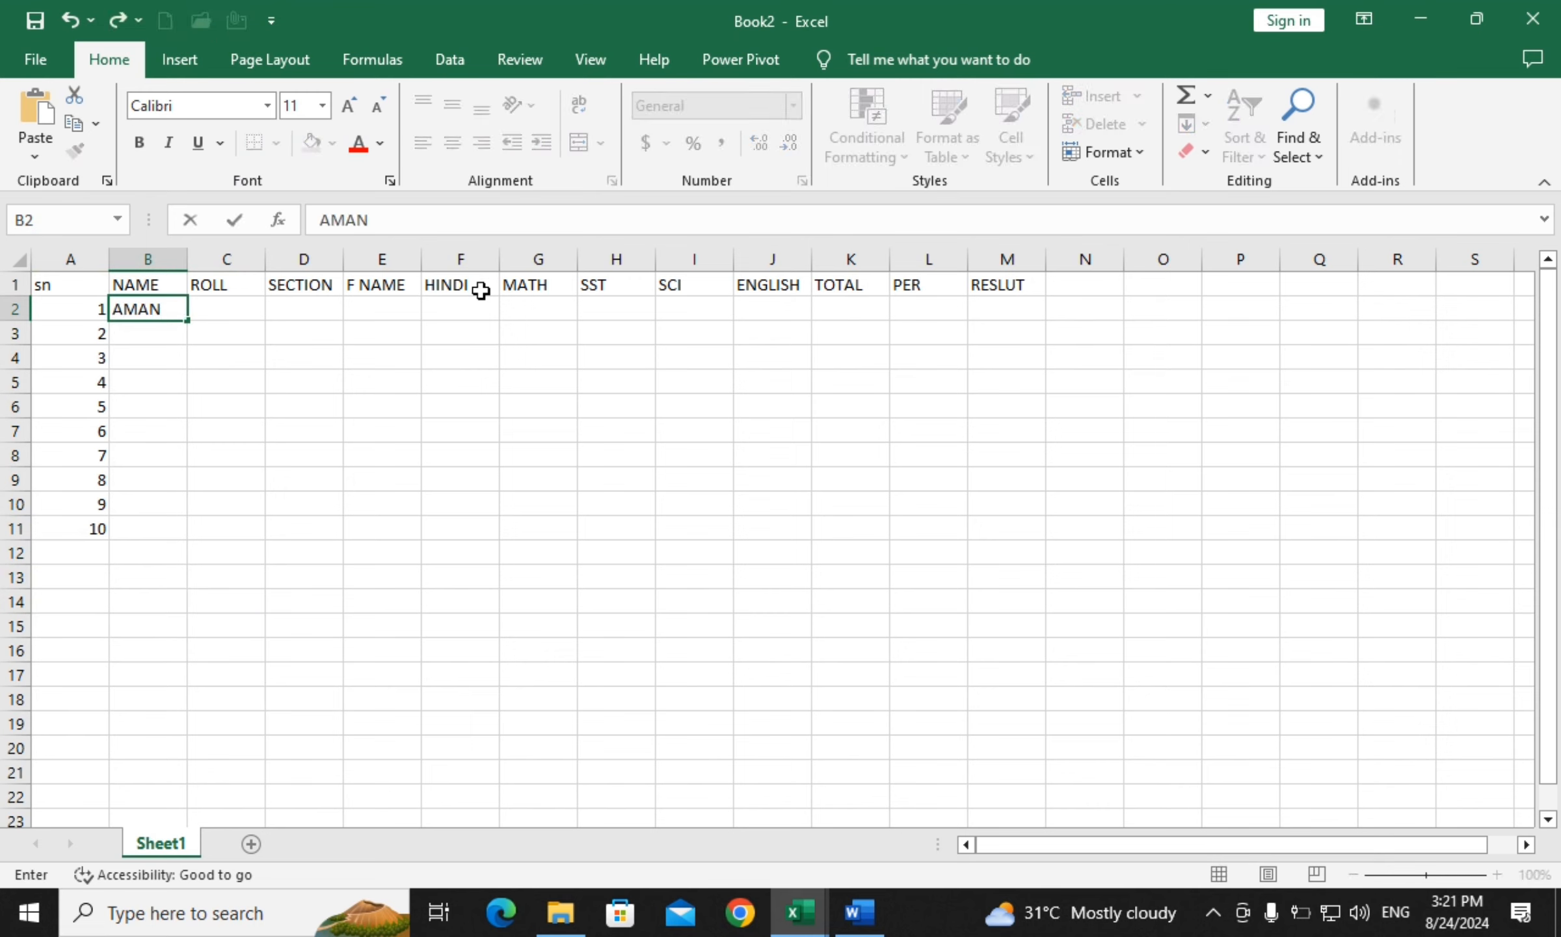
{"action": "key", "text": "Return"}
{"action": "type", "text": "RAJAT"}
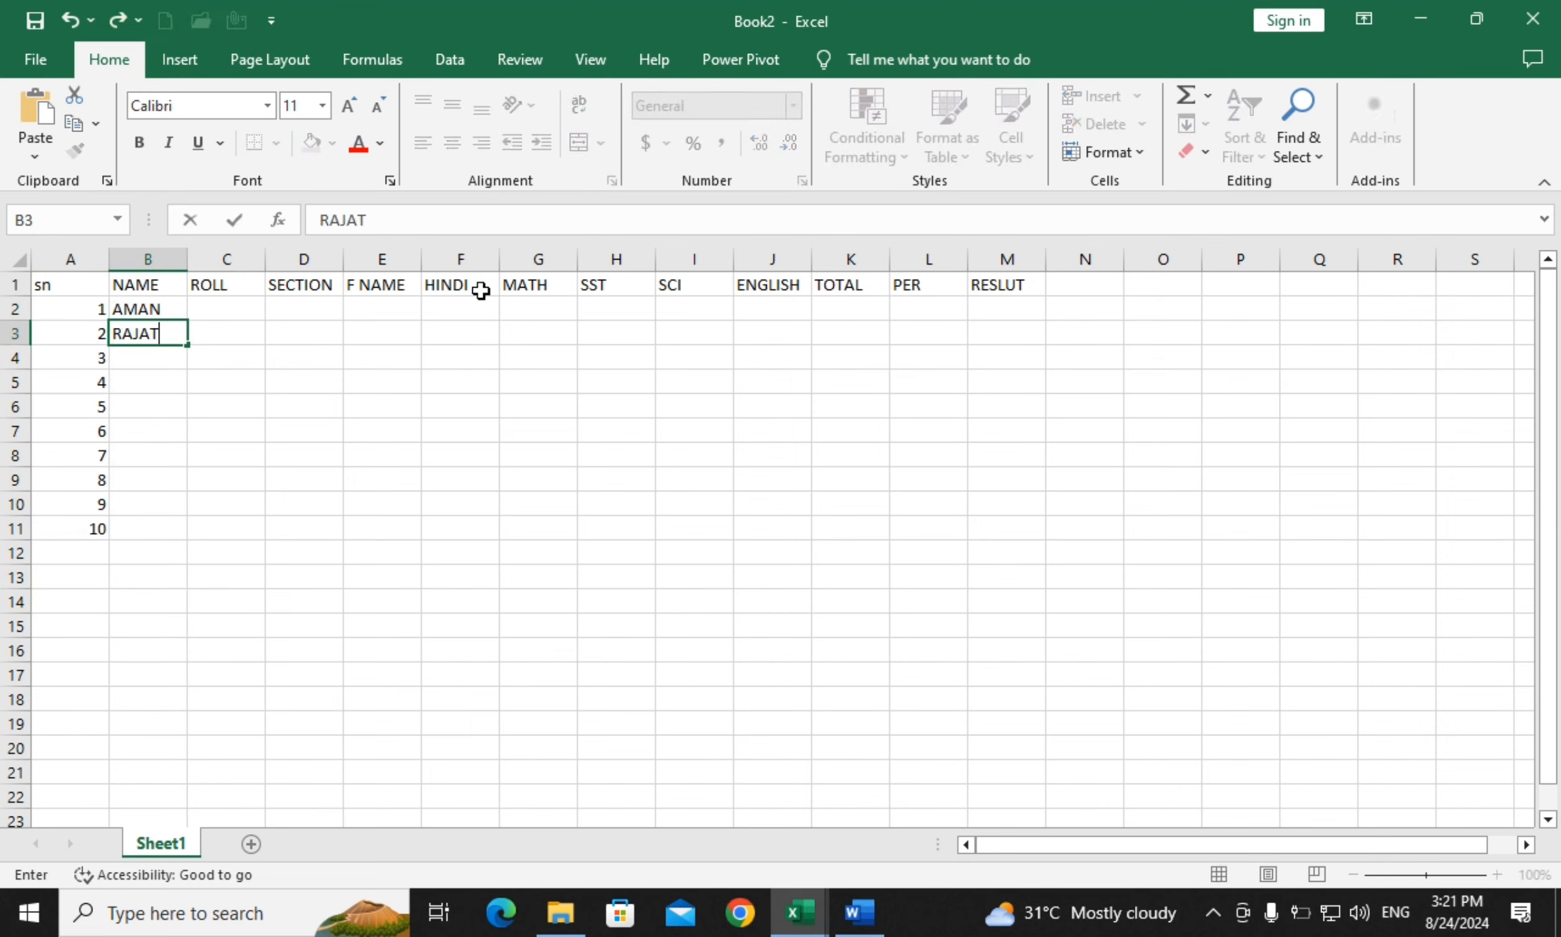
{"action": "key", "text": "Return"}
{"action": "type", "text": "SYAMA"}
{"action": "key", "text": "Return"}
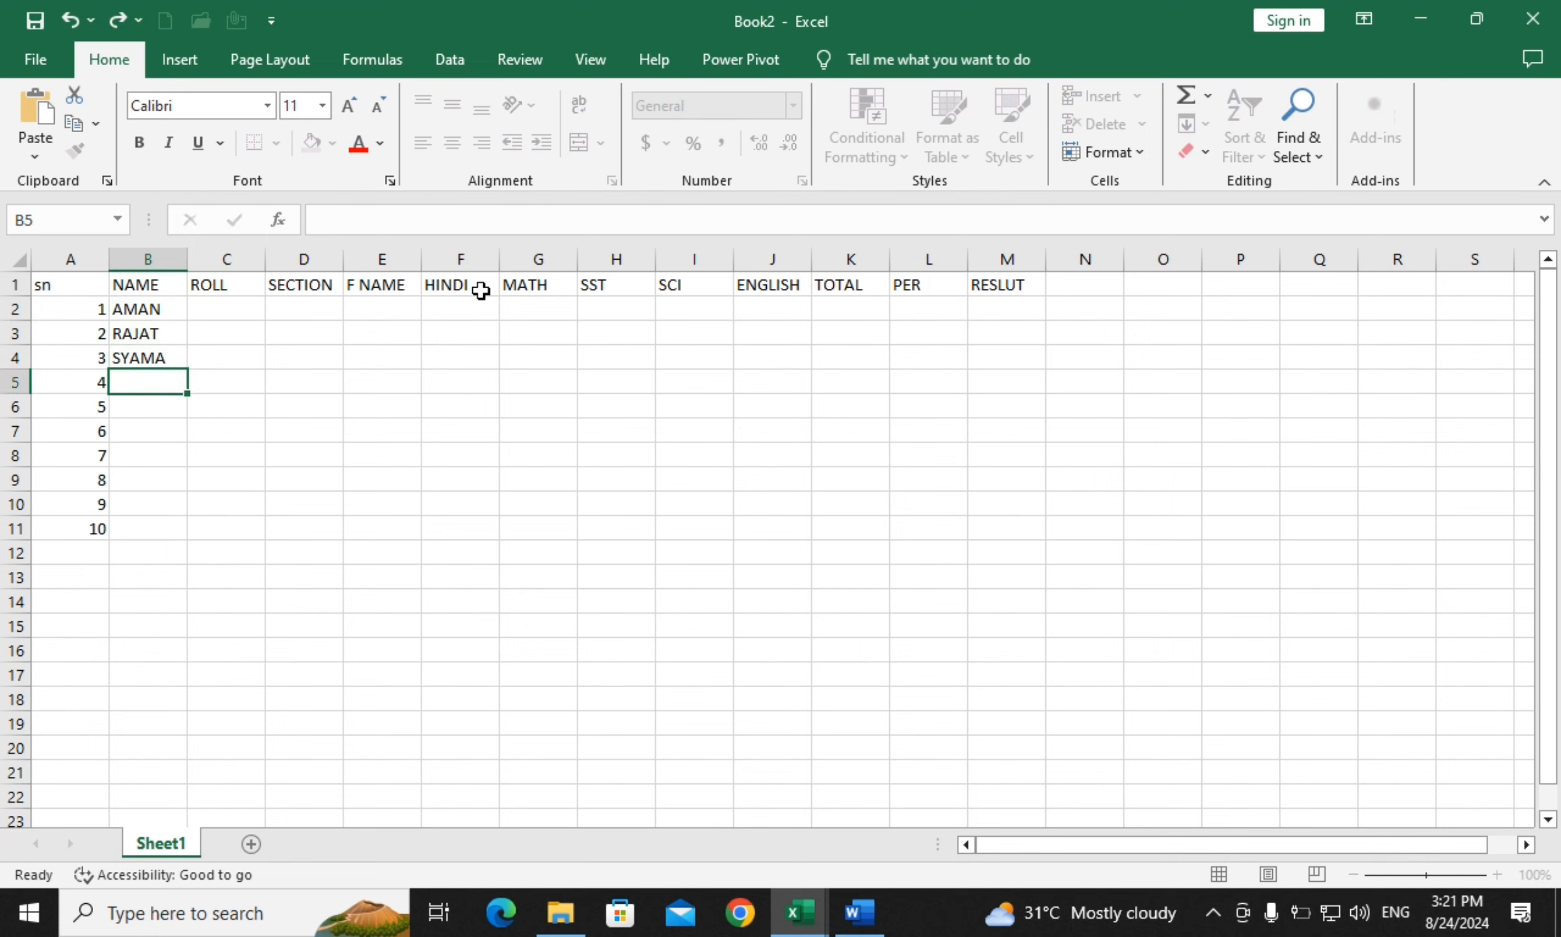
{"action": "type", "text": "MOHAN"}
{"action": "key", "text": "Return"}
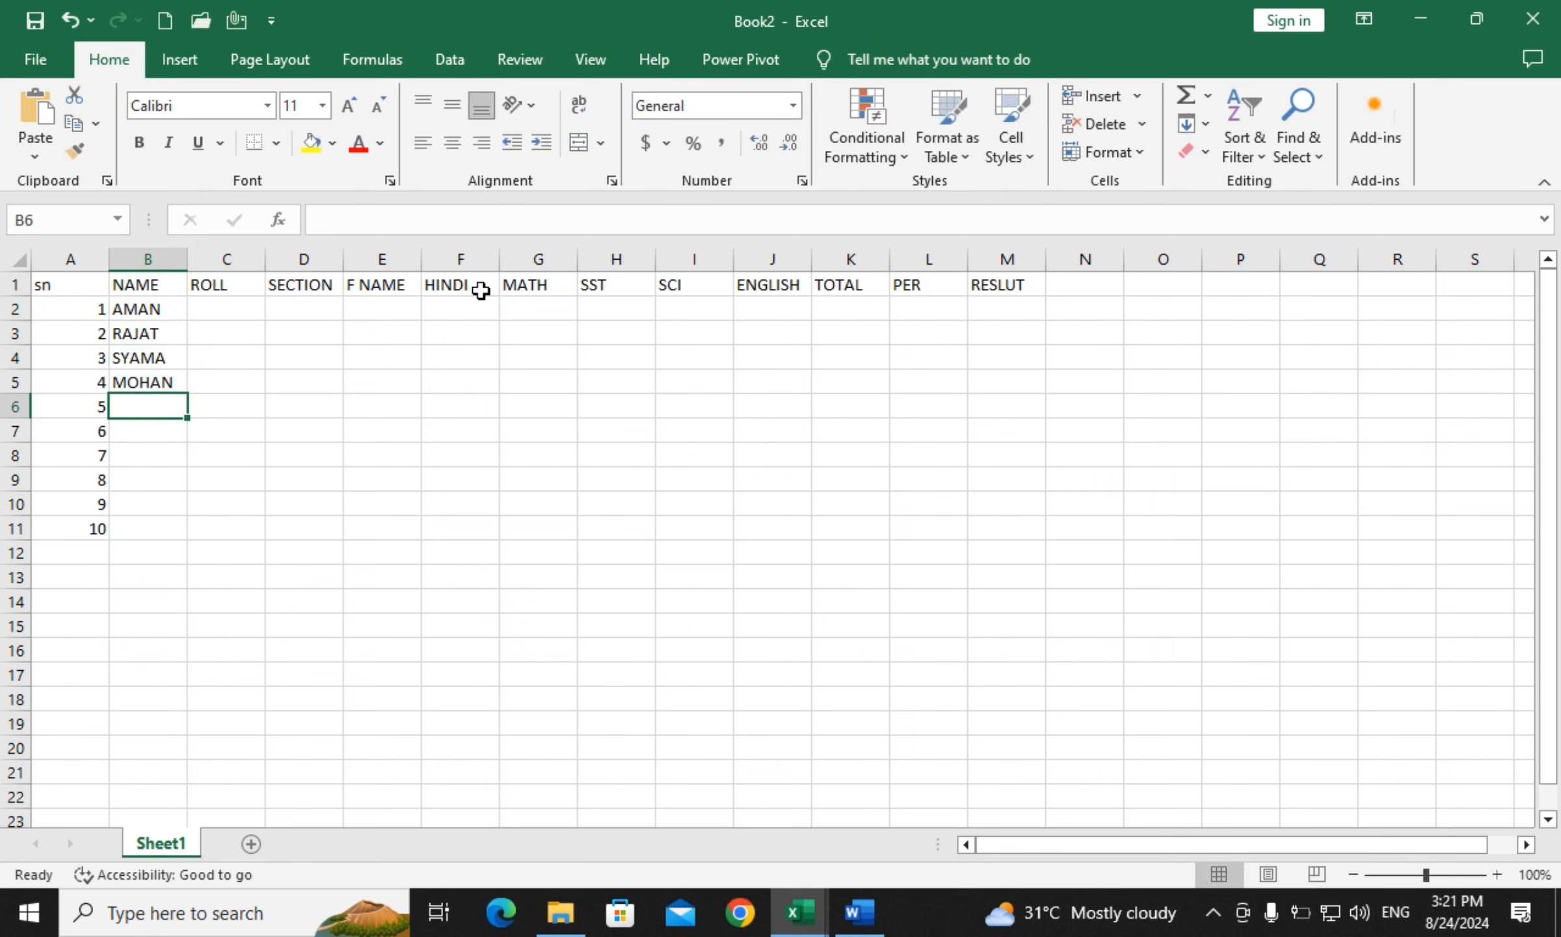
Enter names SOHAN, KOMAL, KATHOR, SAURABH and KARIM in B6:B10
{"action": "type", "text": "SOHAN"}
{"action": "key", "text": "Return"}
{"action": "type", "text": "KO"}
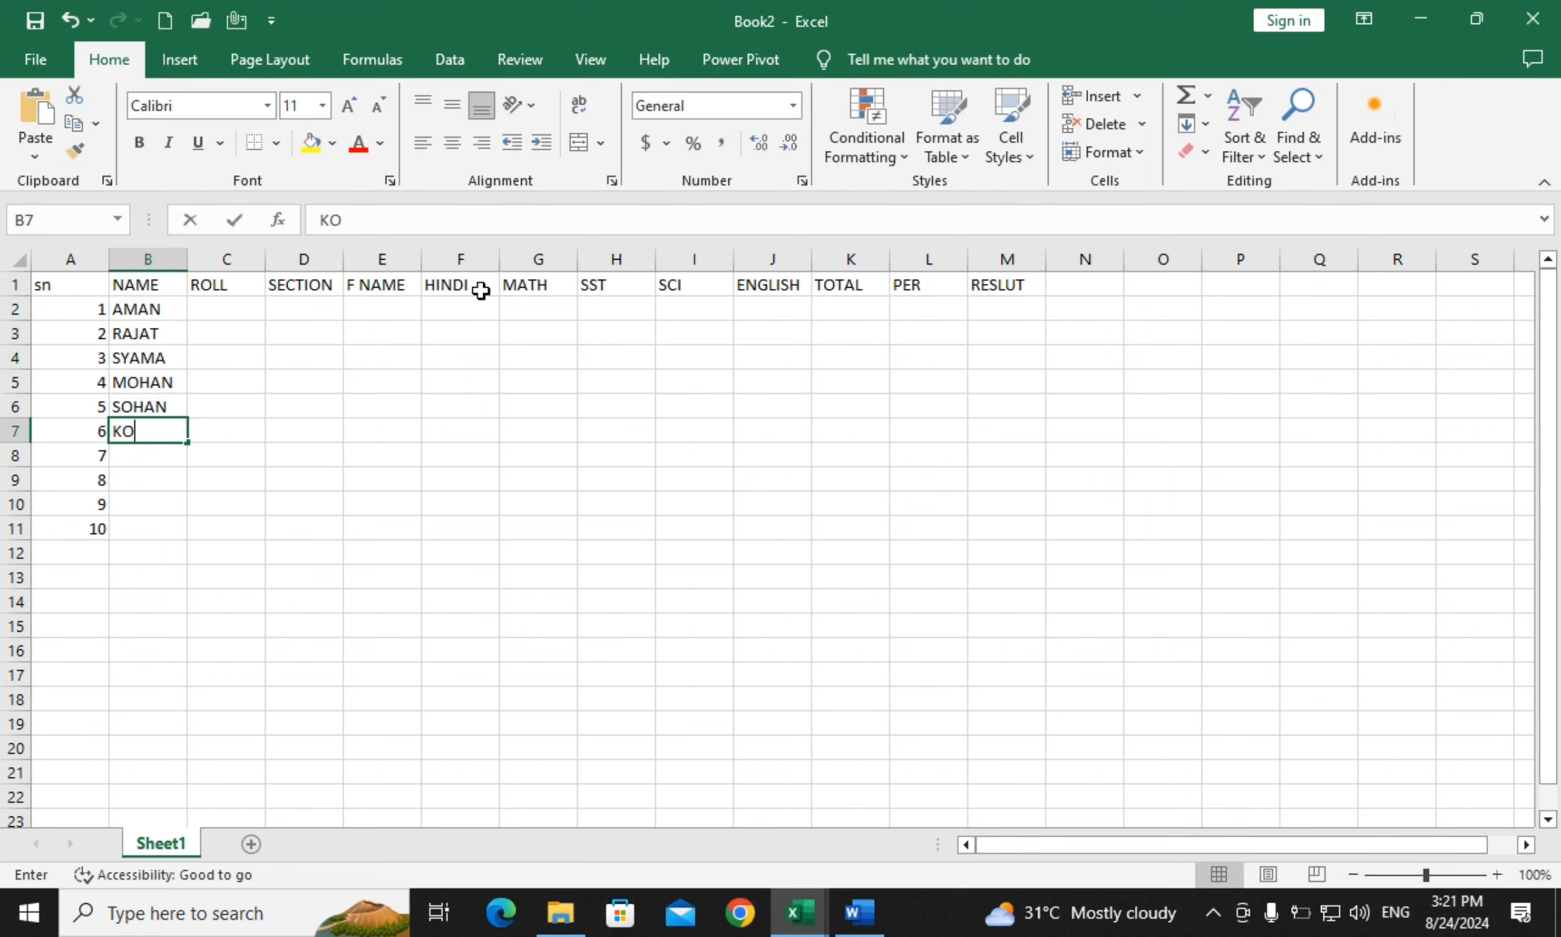
{"action": "type", "text": "MAL"}
{"action": "key", "text": "Return"}
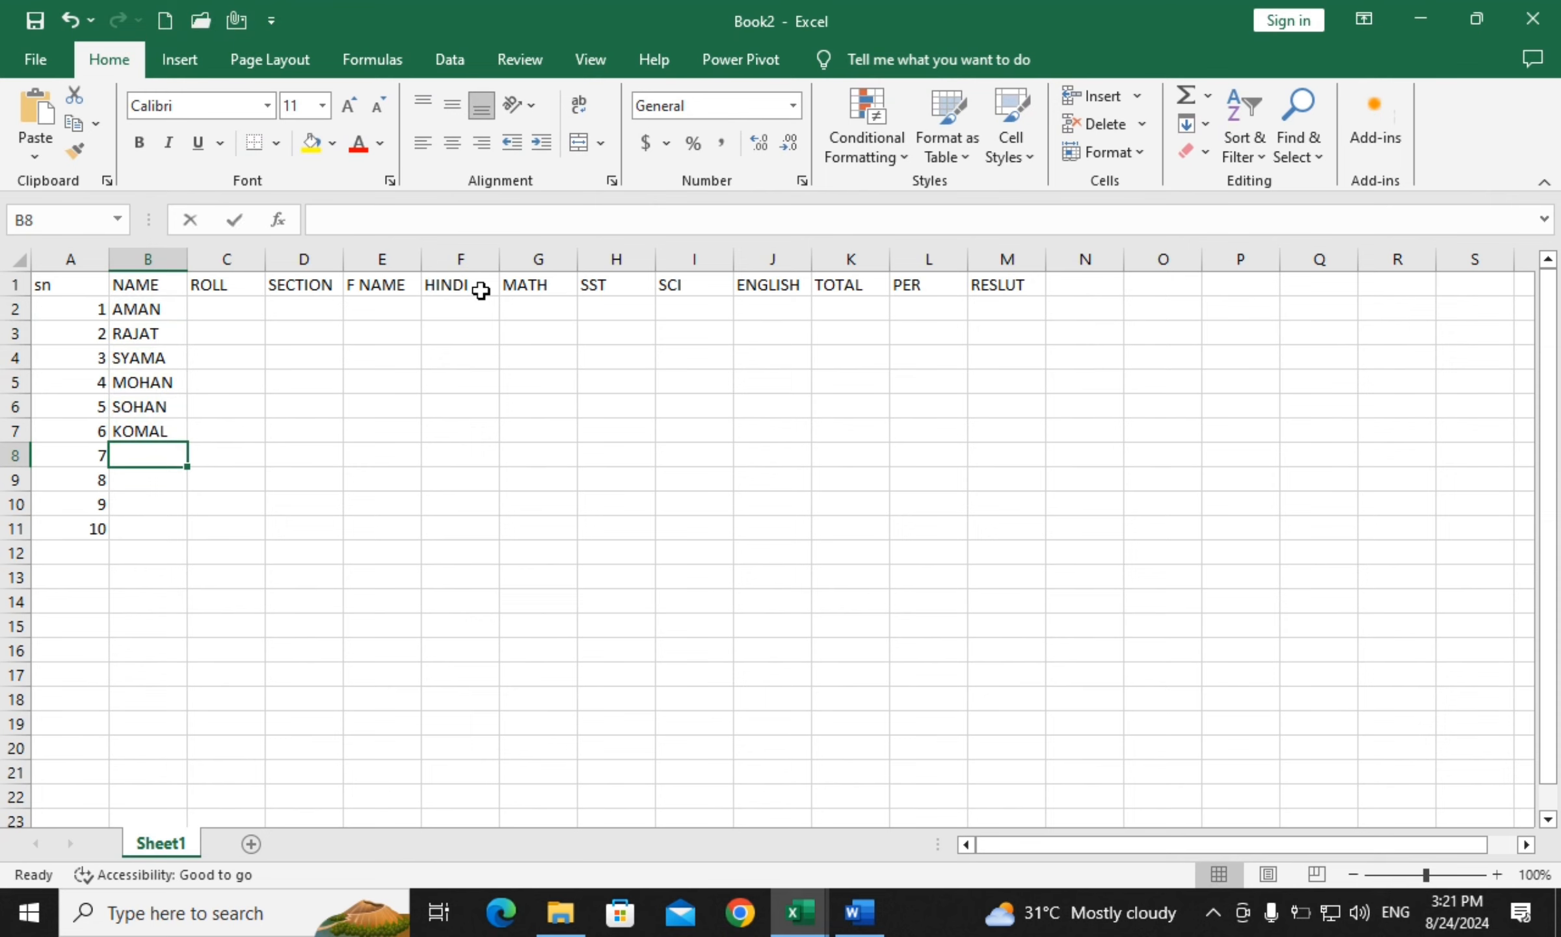
{"action": "type", "text": "KATHOR"}
{"action": "key", "text": "Return"}
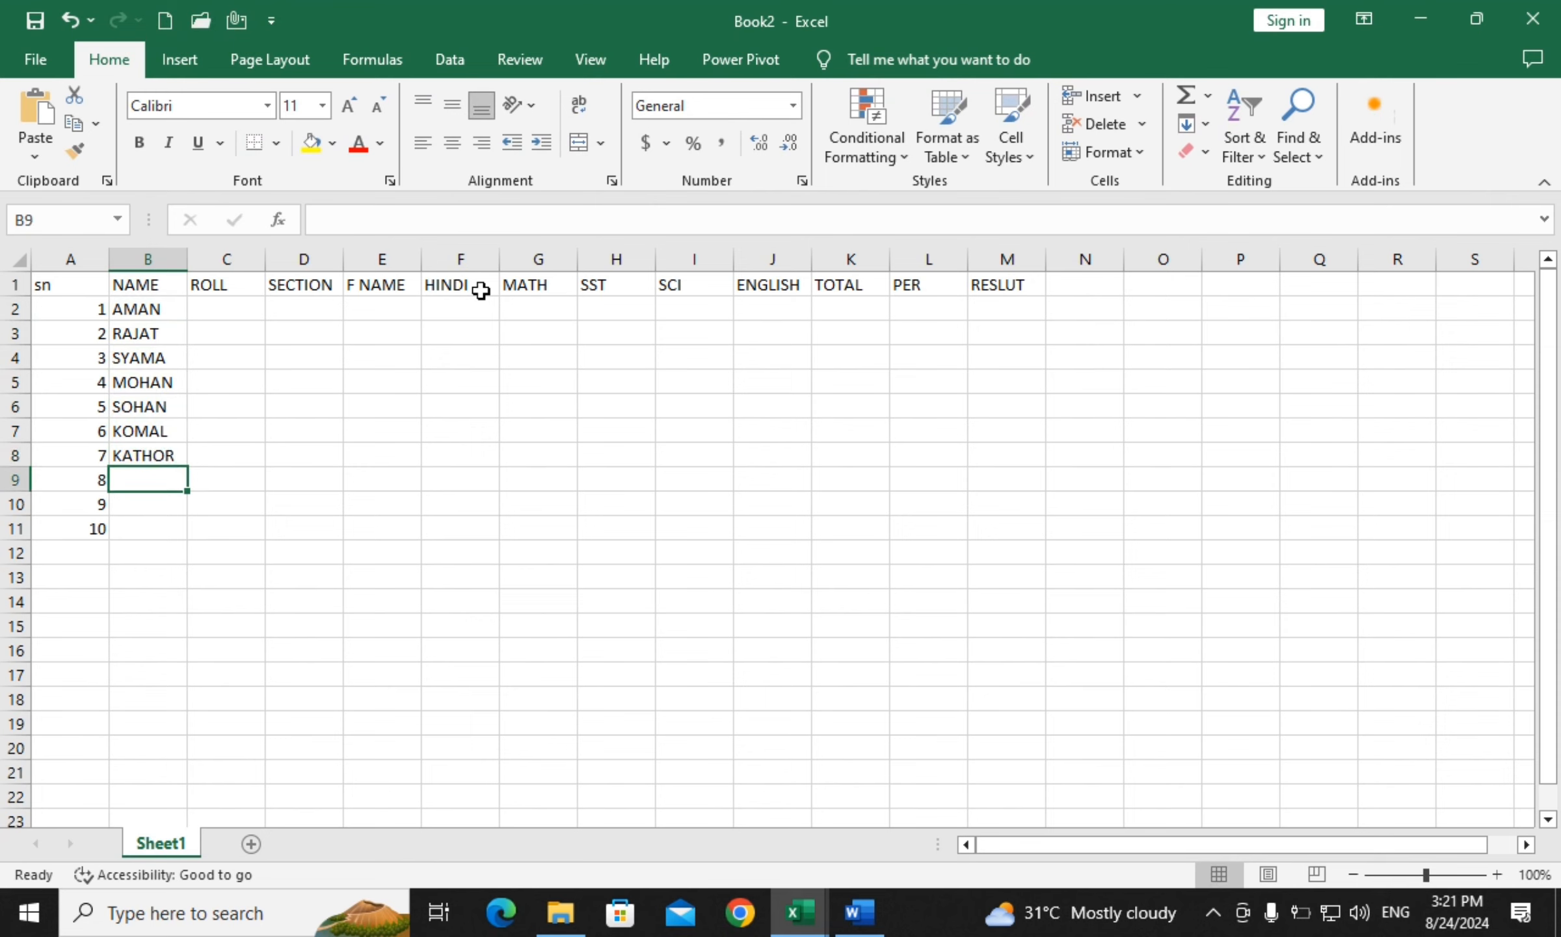
{"action": "type", "text": "SAURABH"}
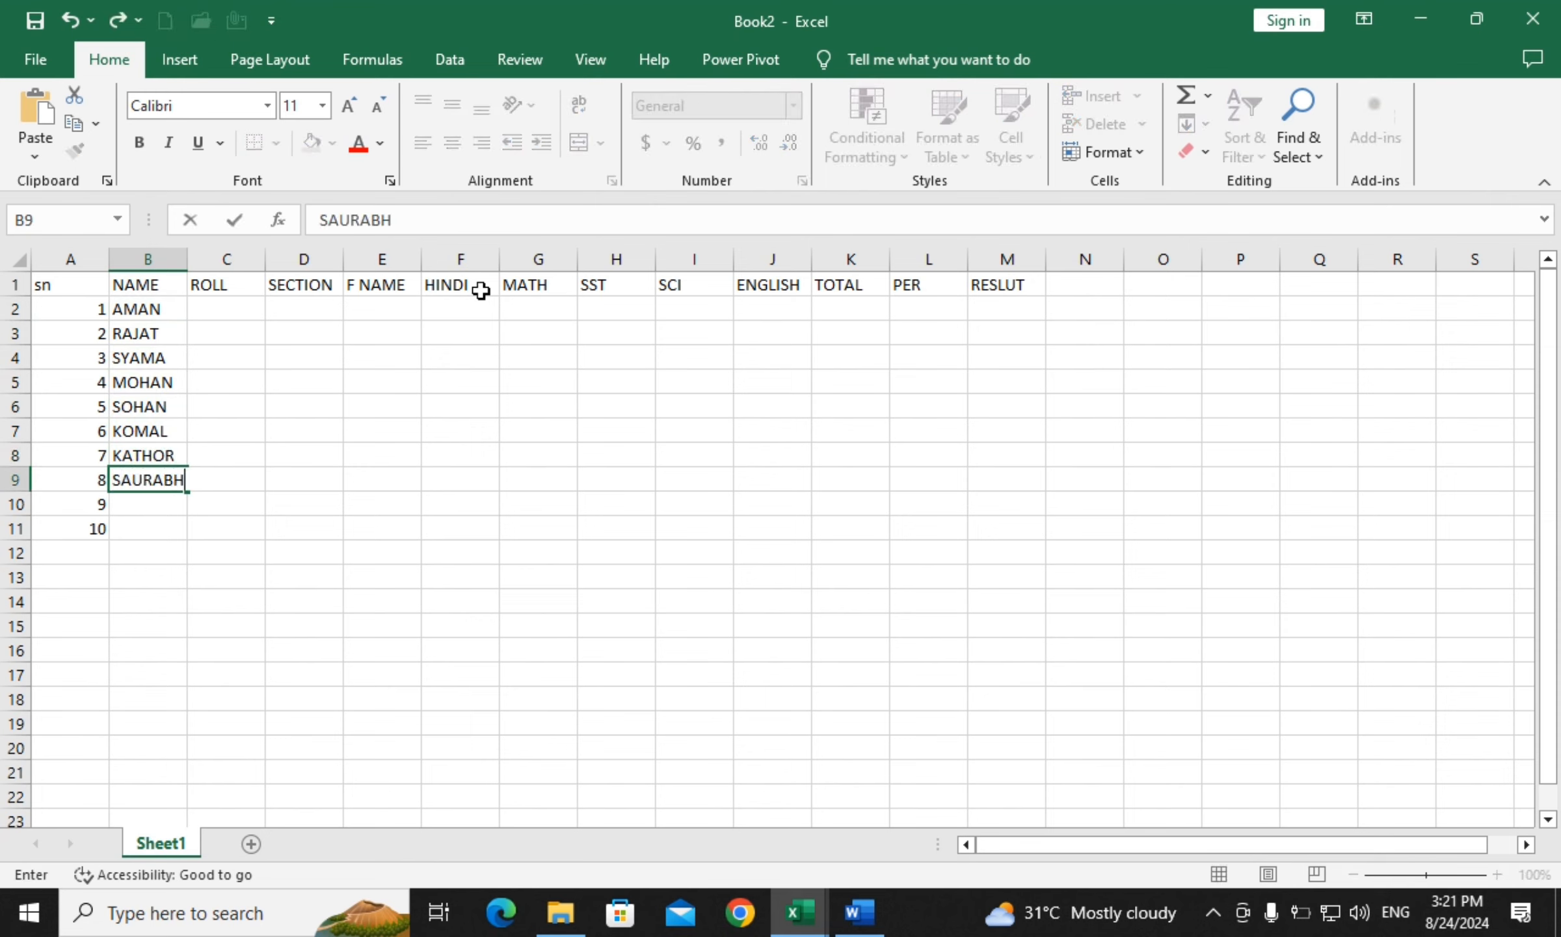
{"action": "key", "text": "Return"}
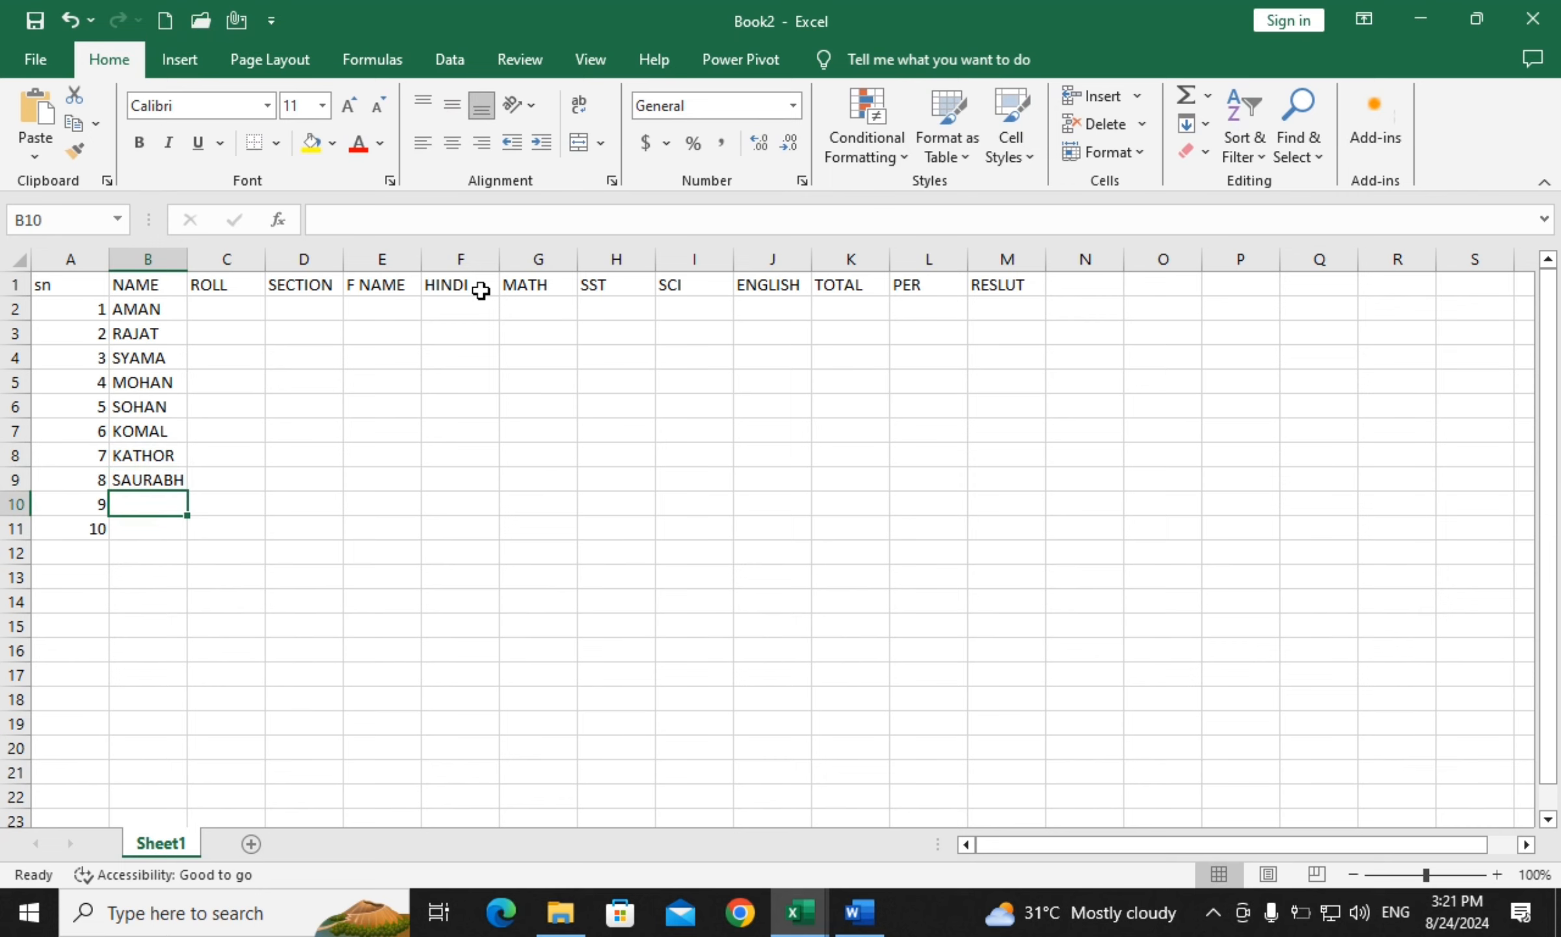
{"action": "type", "text": "K"}
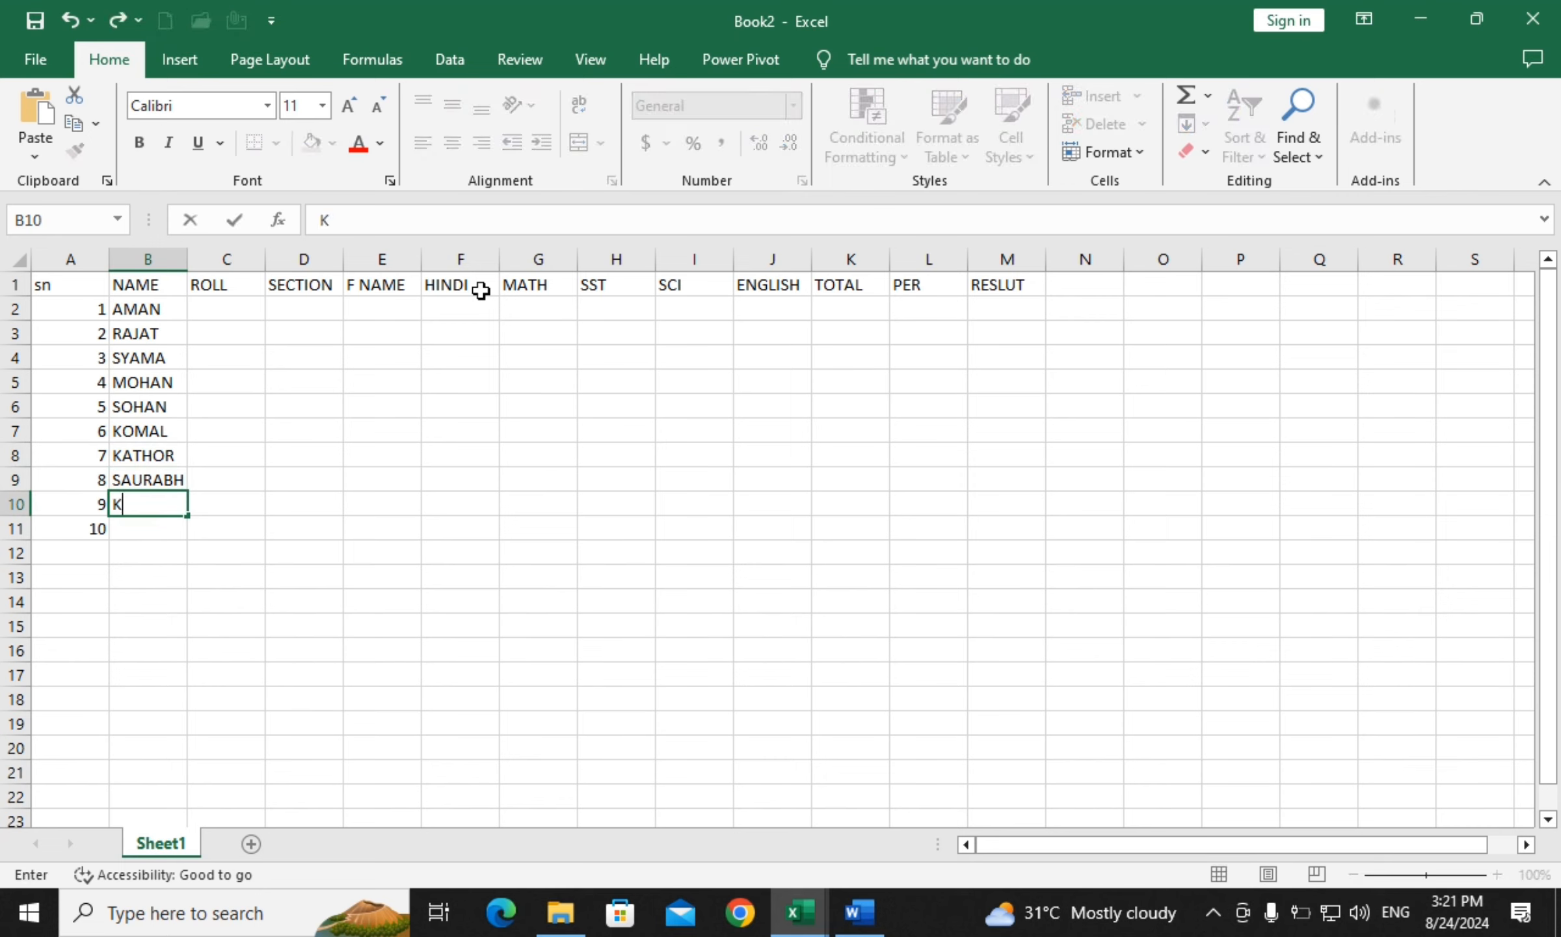
{"action": "type", "text": "ARIM"}
{"action": "key", "text": "Return"}
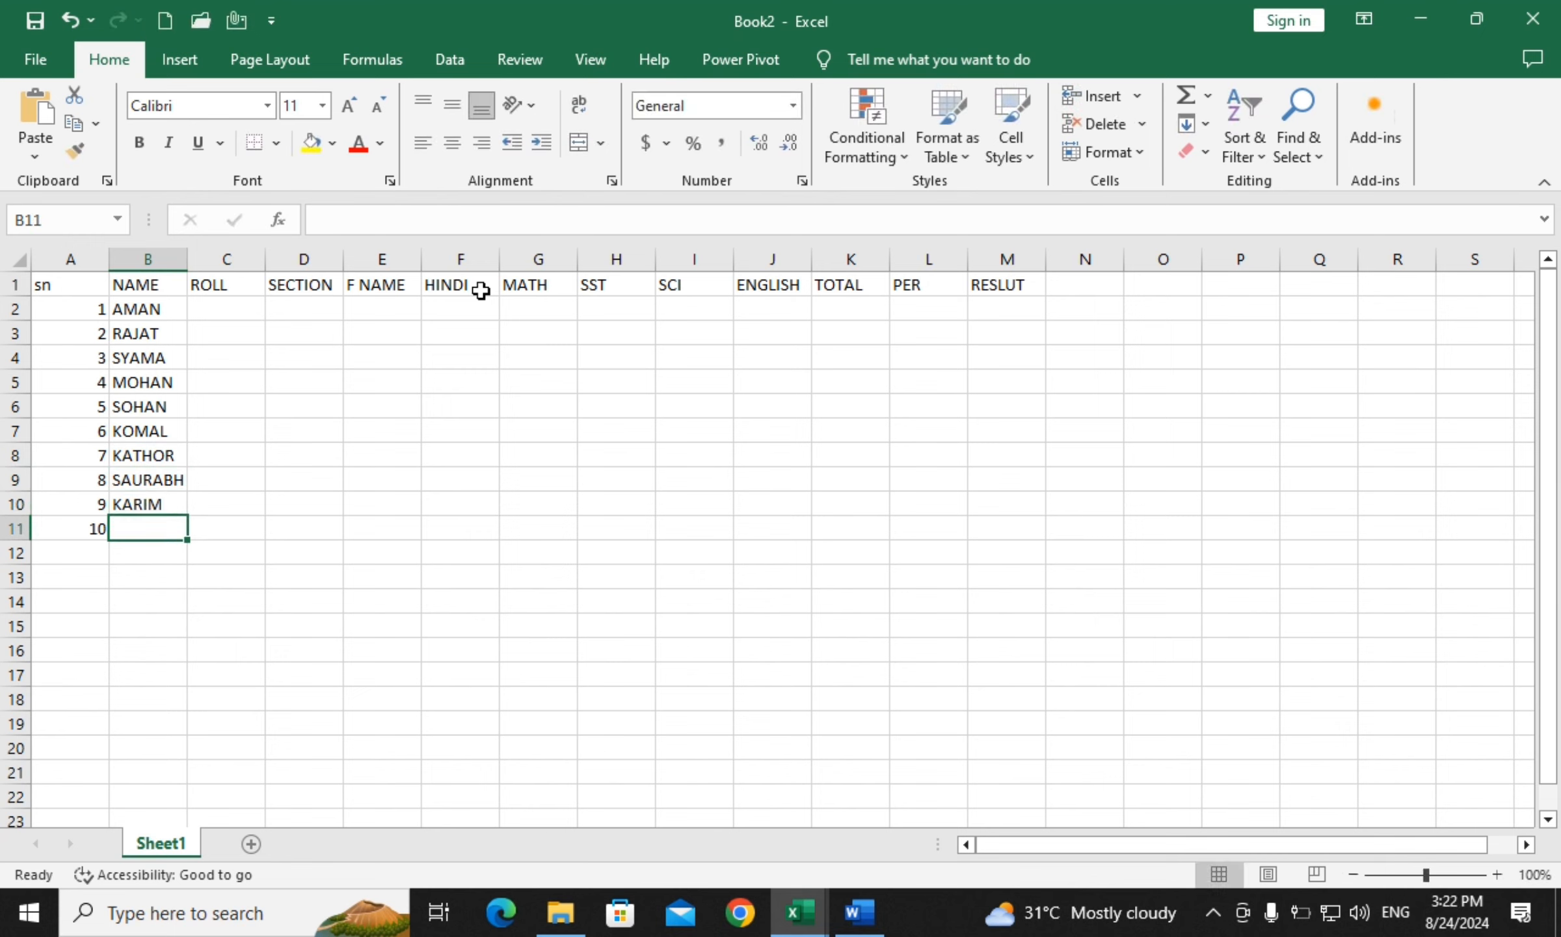
Enter RAM as the last name and copy the ten names into the F NAME column
{"action": "type", "text": "RAM"}
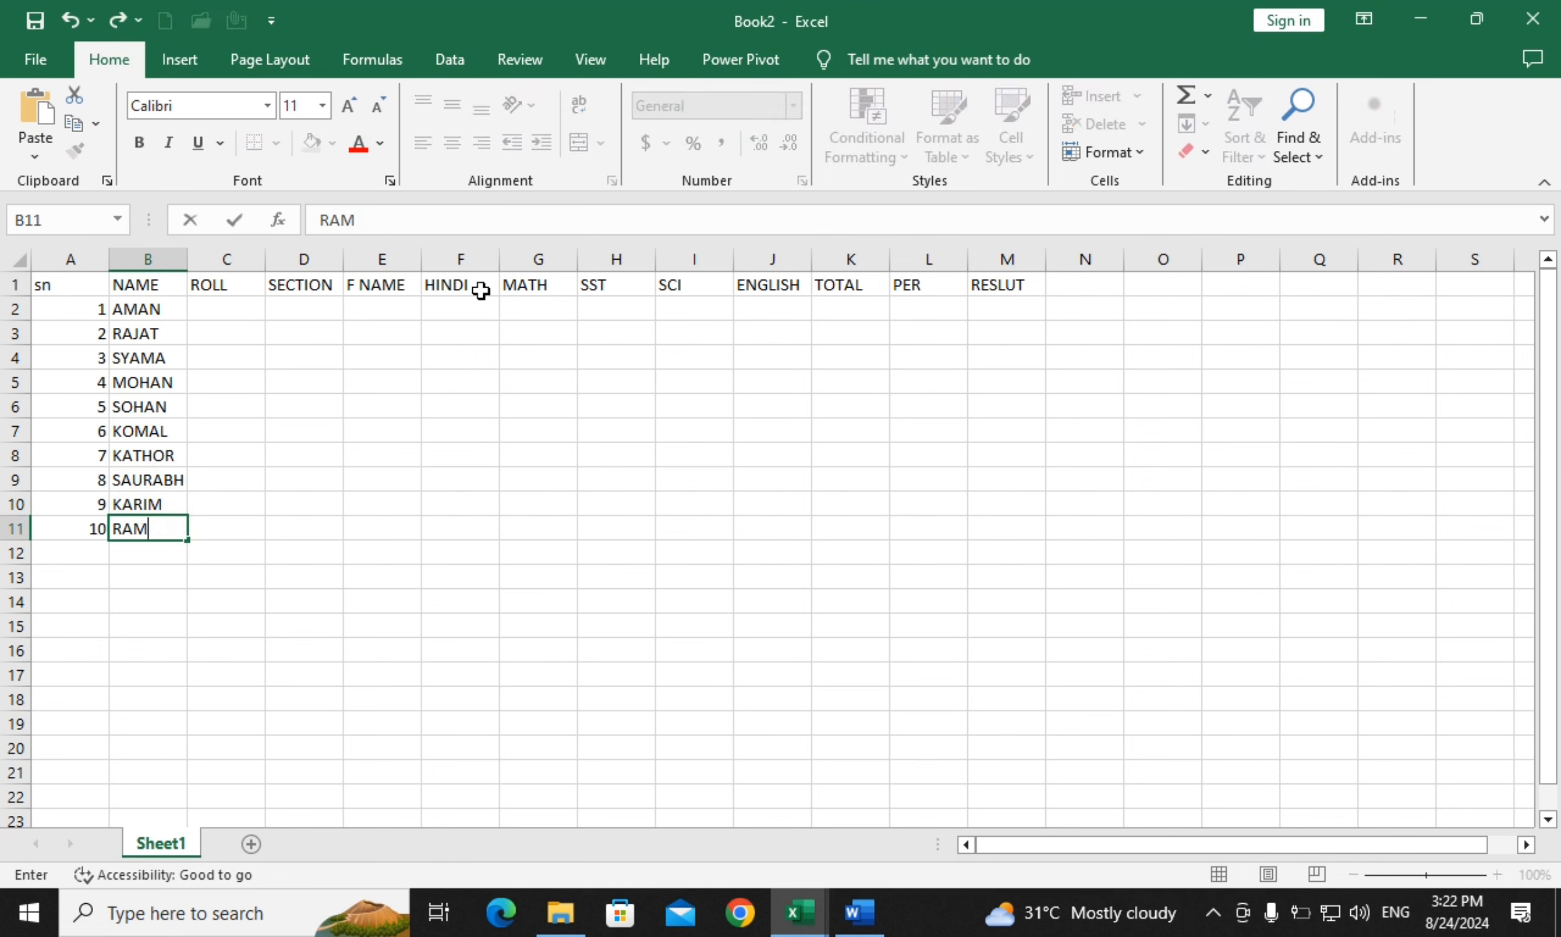
{"action": "left_click", "coordinate": [336, 374]}
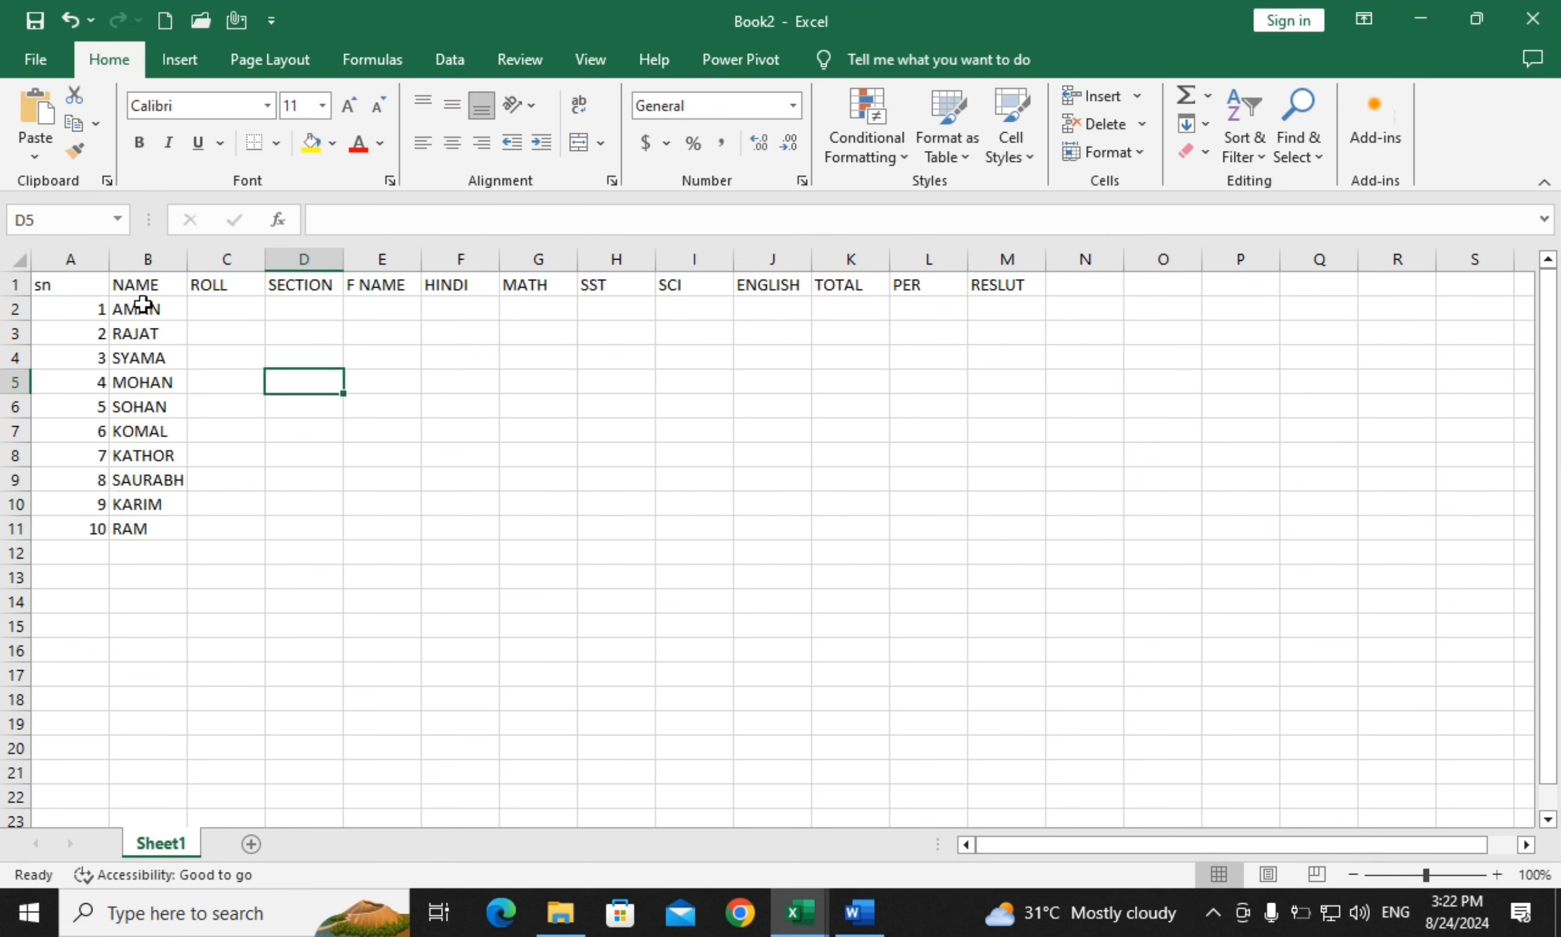
{"action": "left_click_drag", "start_coordinate": [142, 306], "coordinate": [151, 524]}
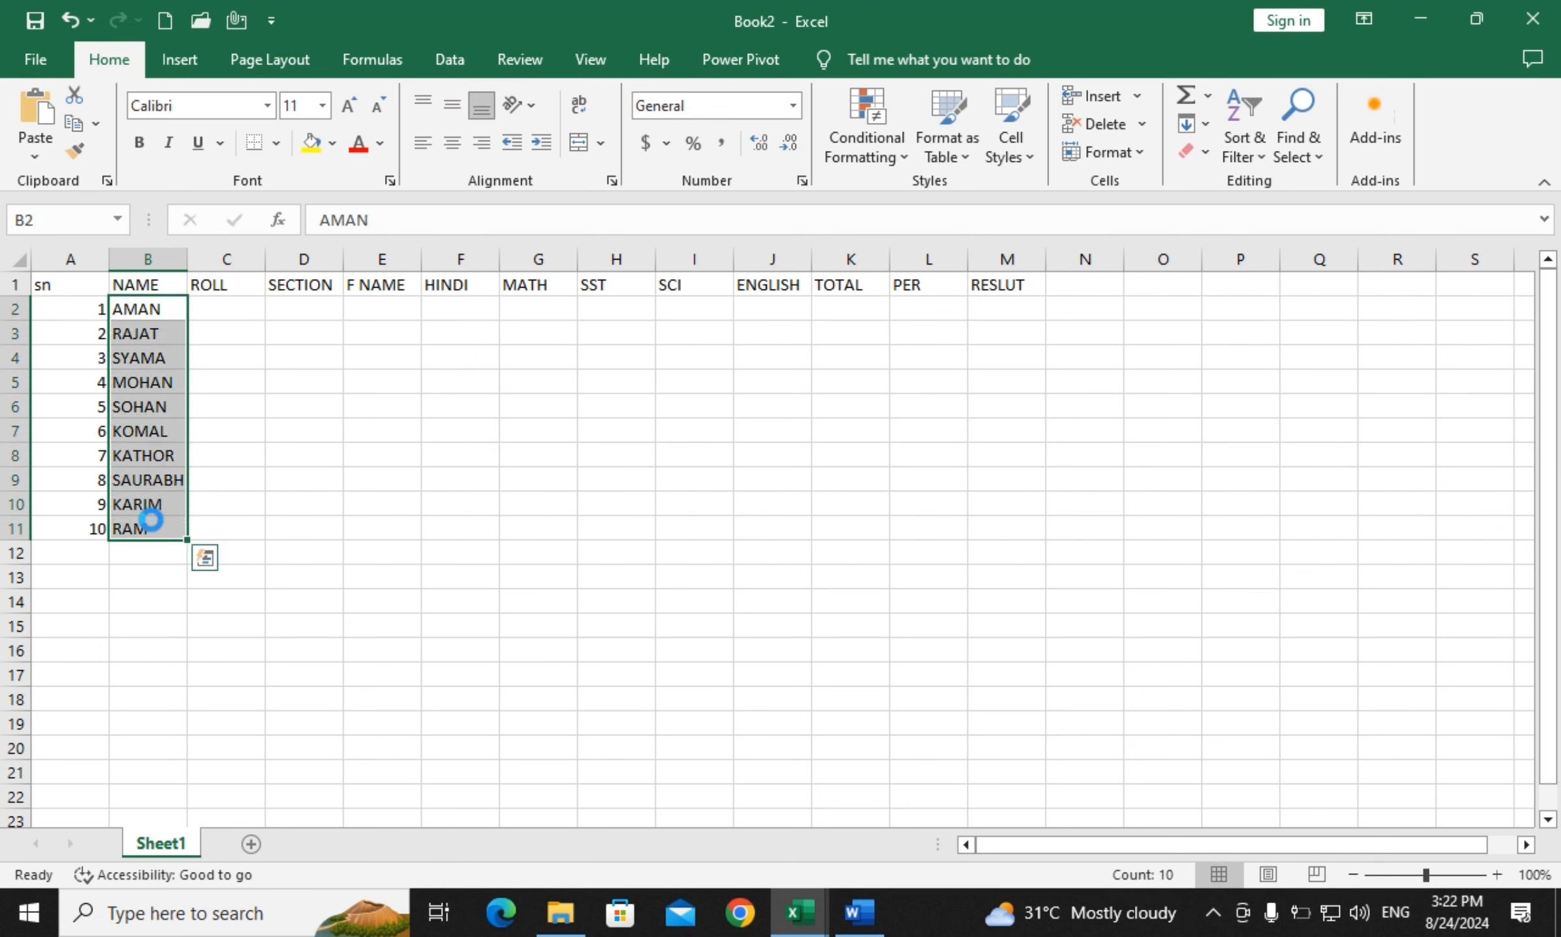
{"action": "key", "text": "ctrl+c"}
{"action": "left_click", "coordinate": [378, 306]}
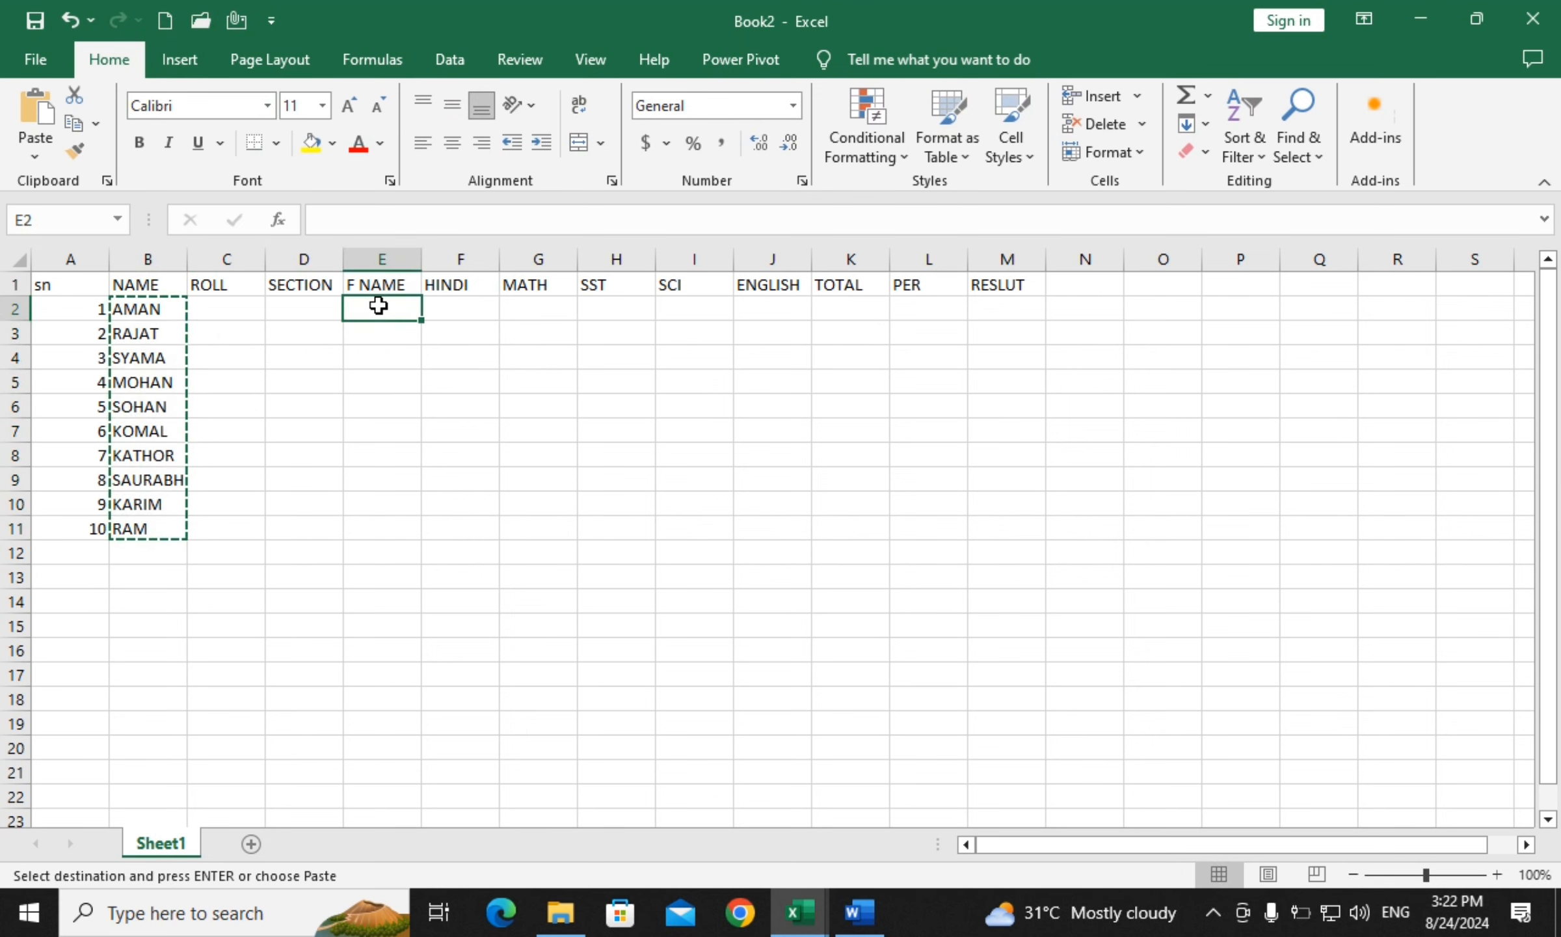
{"action": "key", "text": "ctrl+v"}
{"action": "left_click", "coordinate": [594, 431]}
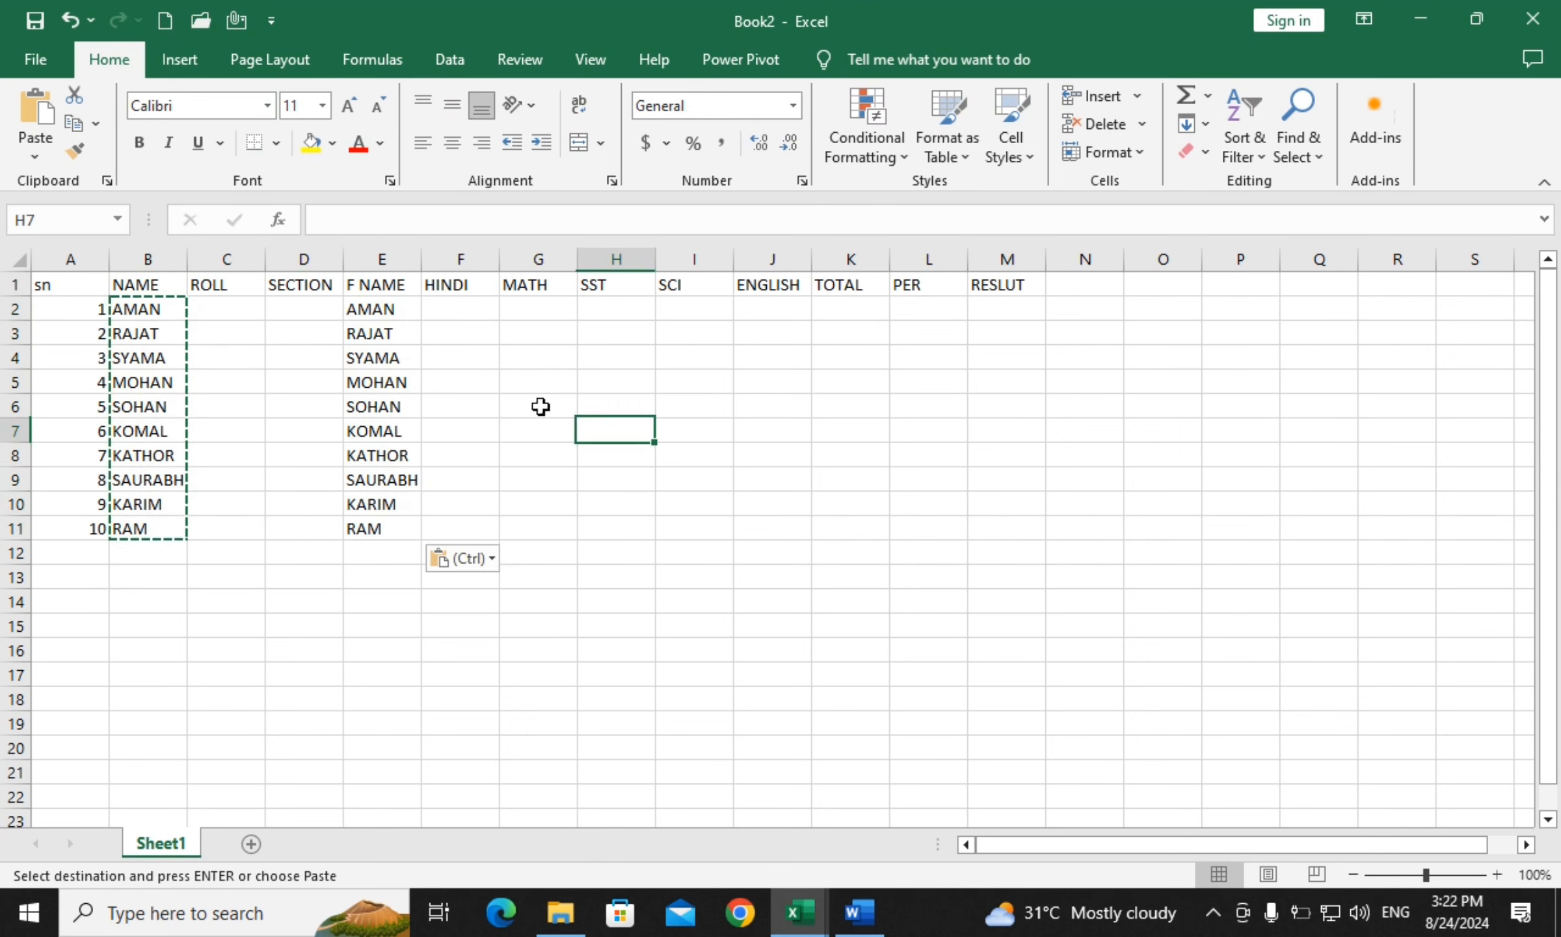
{"action": "left_click", "coordinate": [145, 312]}
Sort the F NAME names Z to A, limited to the current selection only
{"action": "left_click", "coordinate": [385, 311]}
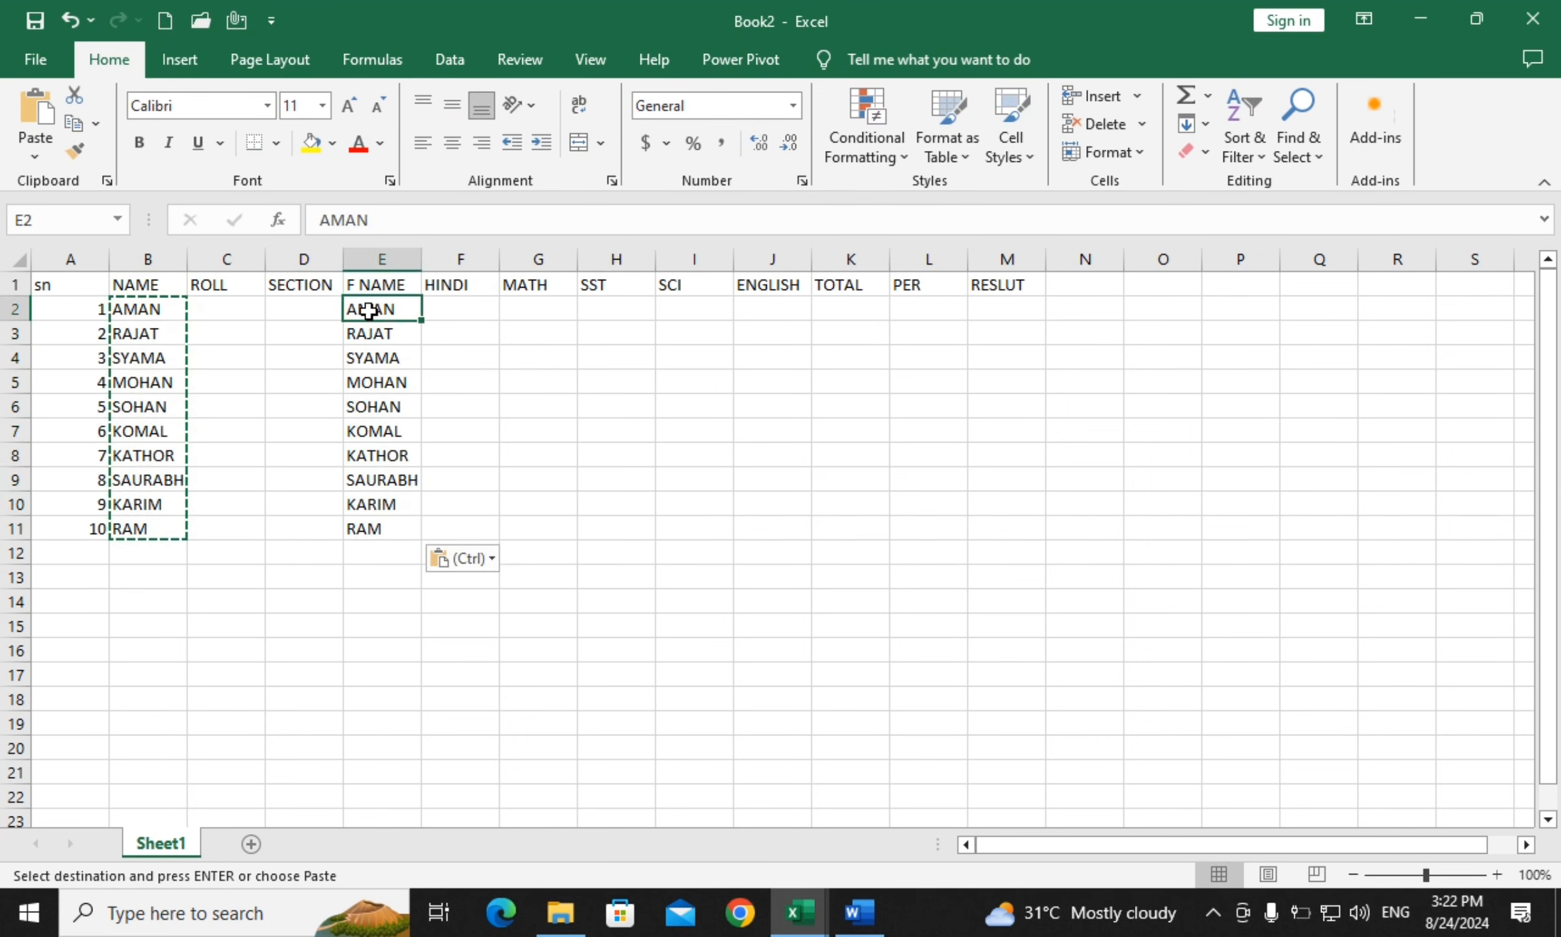
{"action": "left_click_drag", "start_coordinate": [393, 311], "coordinate": [364, 524]}
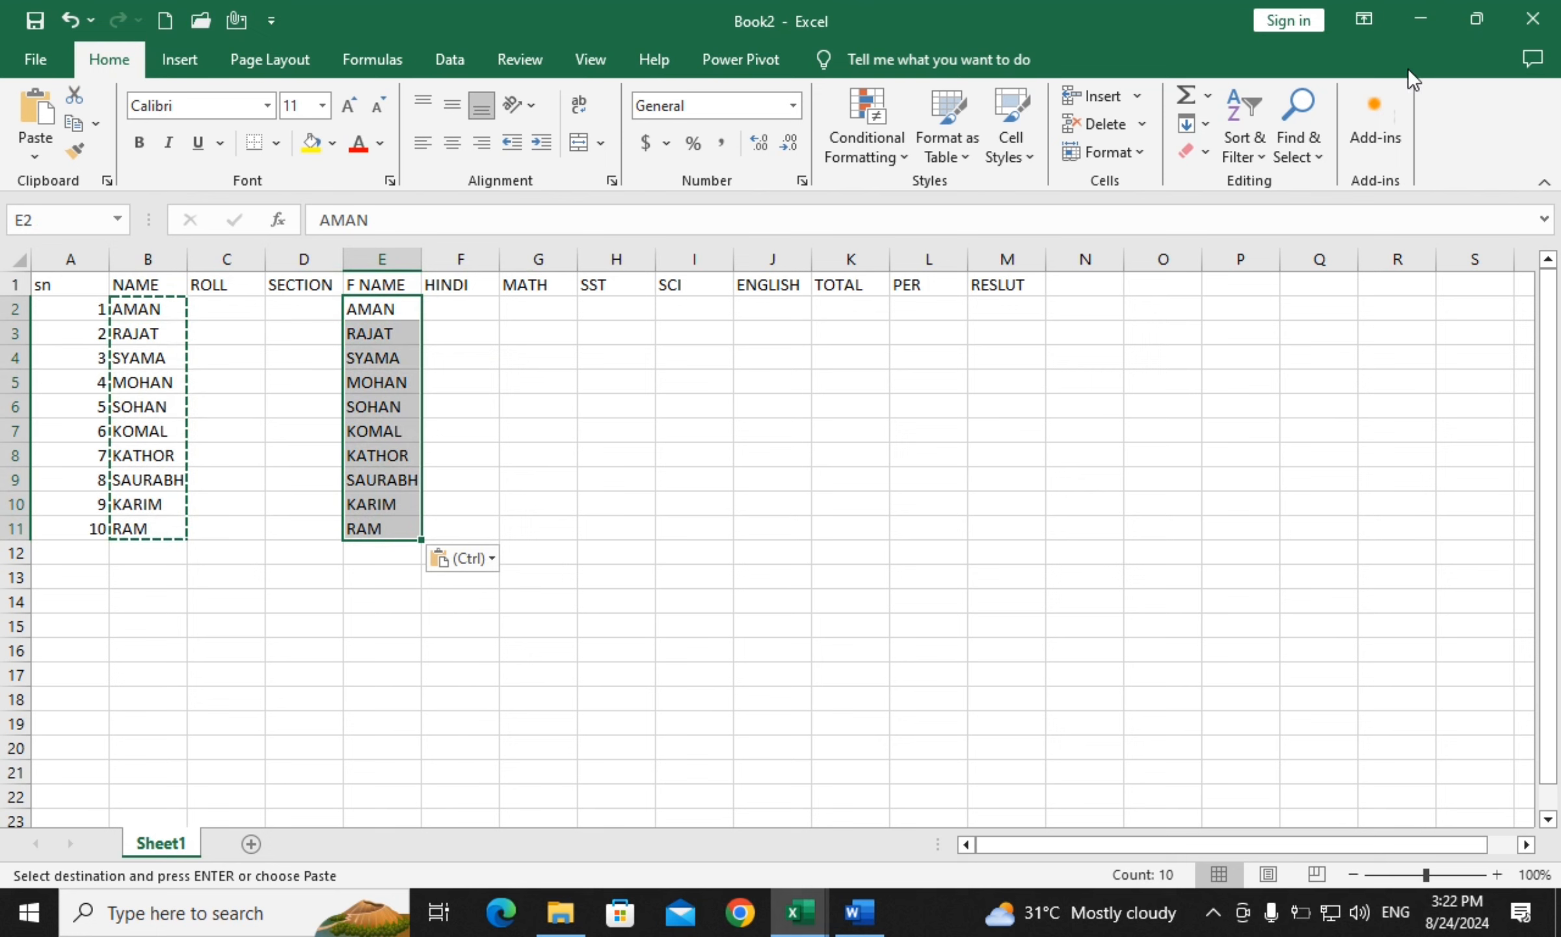
{"action": "left_click", "coordinate": [1242, 139]}
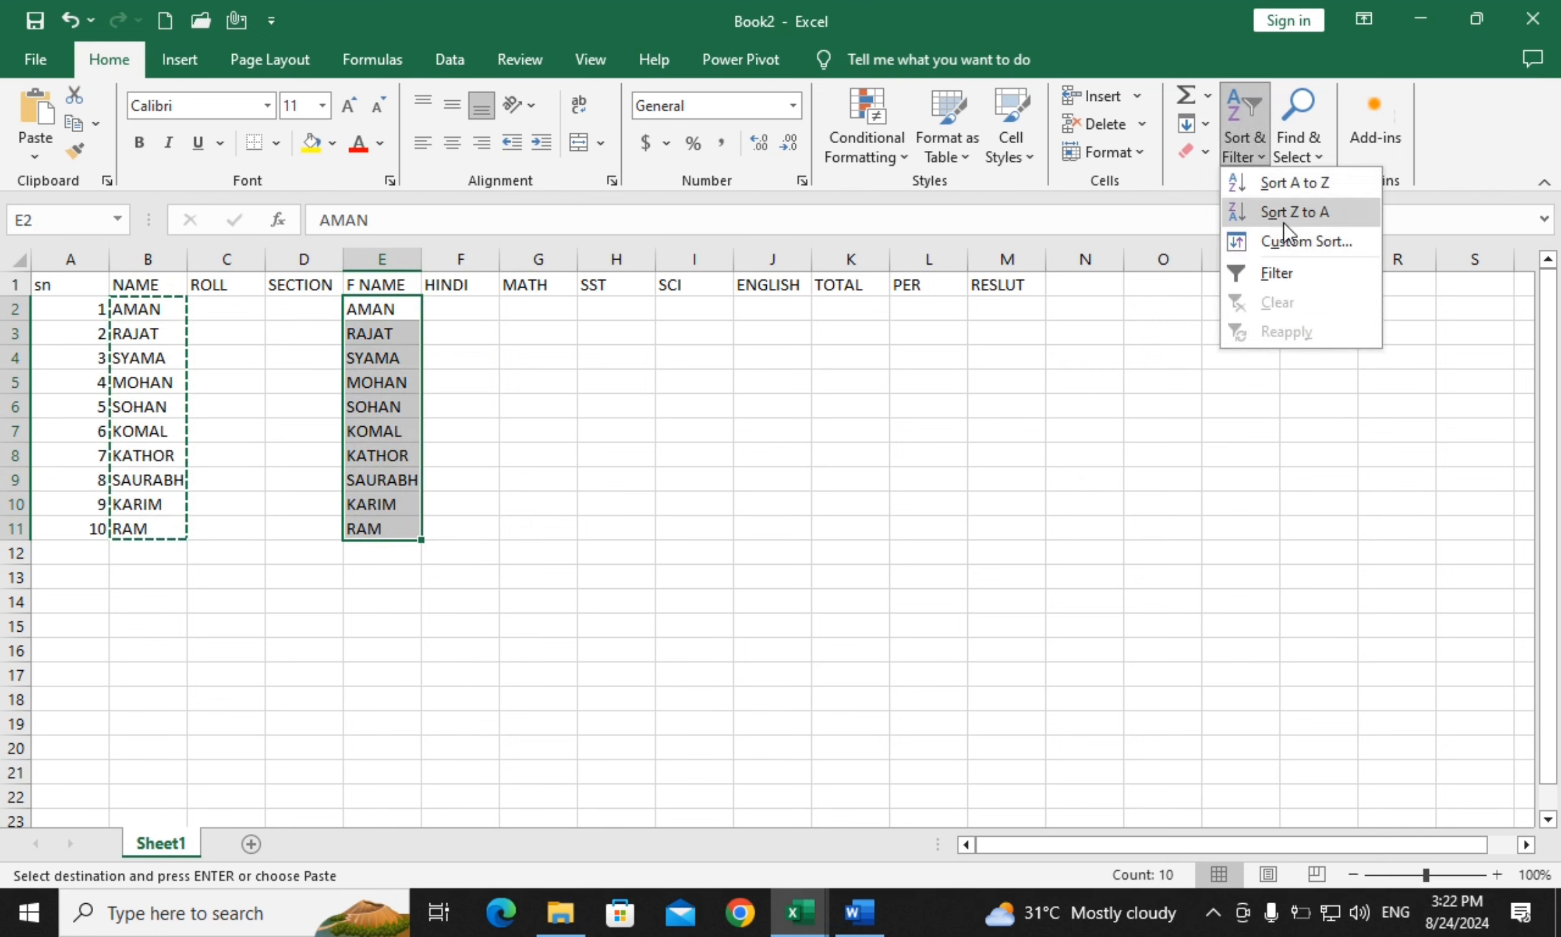
{"action": "left_click", "coordinate": [1282, 221]}
{"action": "left_click", "coordinate": [563, 434]}
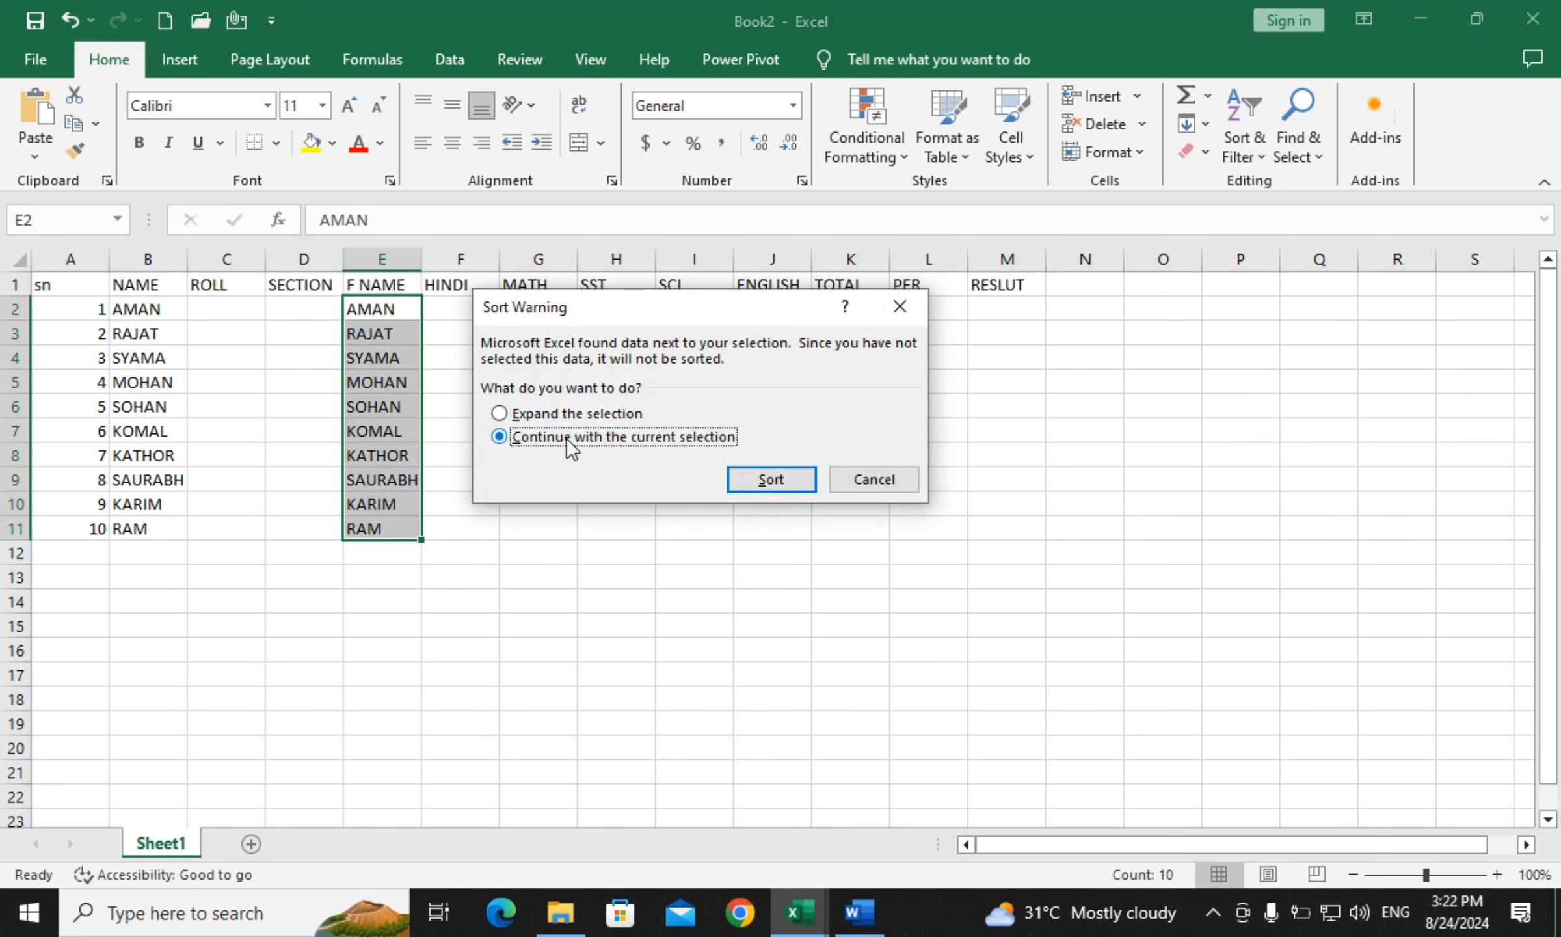
{"action": "left_click", "coordinate": [801, 482]}
{"action": "left_click", "coordinate": [536, 408]}
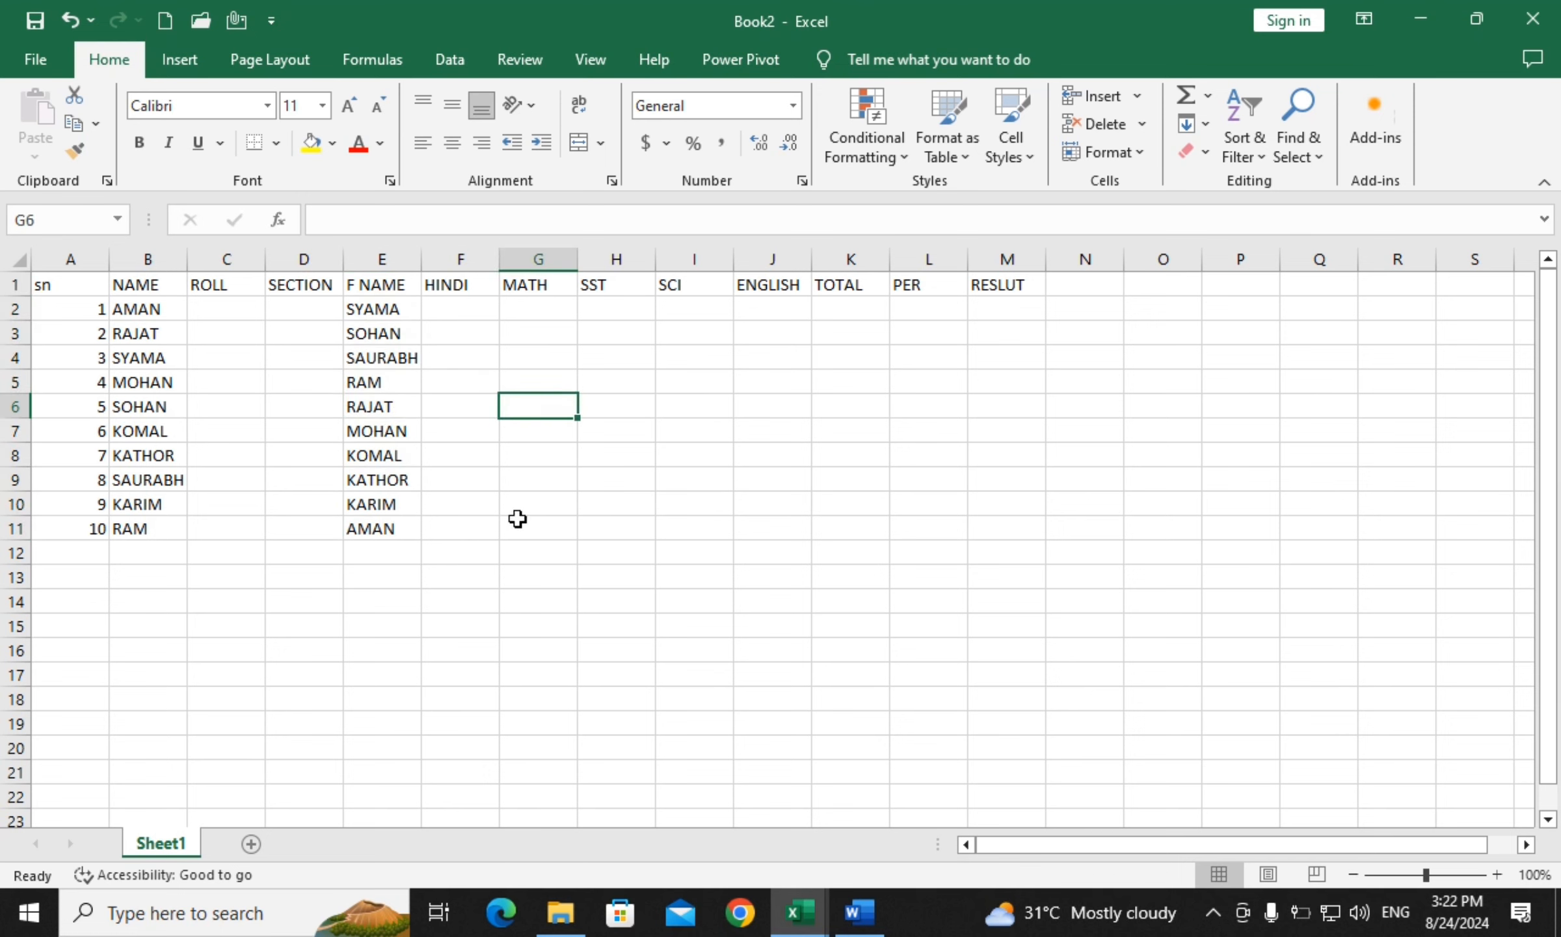
Fill C2:C11 with roll numbers 10 through 19 using a fill series
{"action": "left_click", "coordinate": [238, 302]}
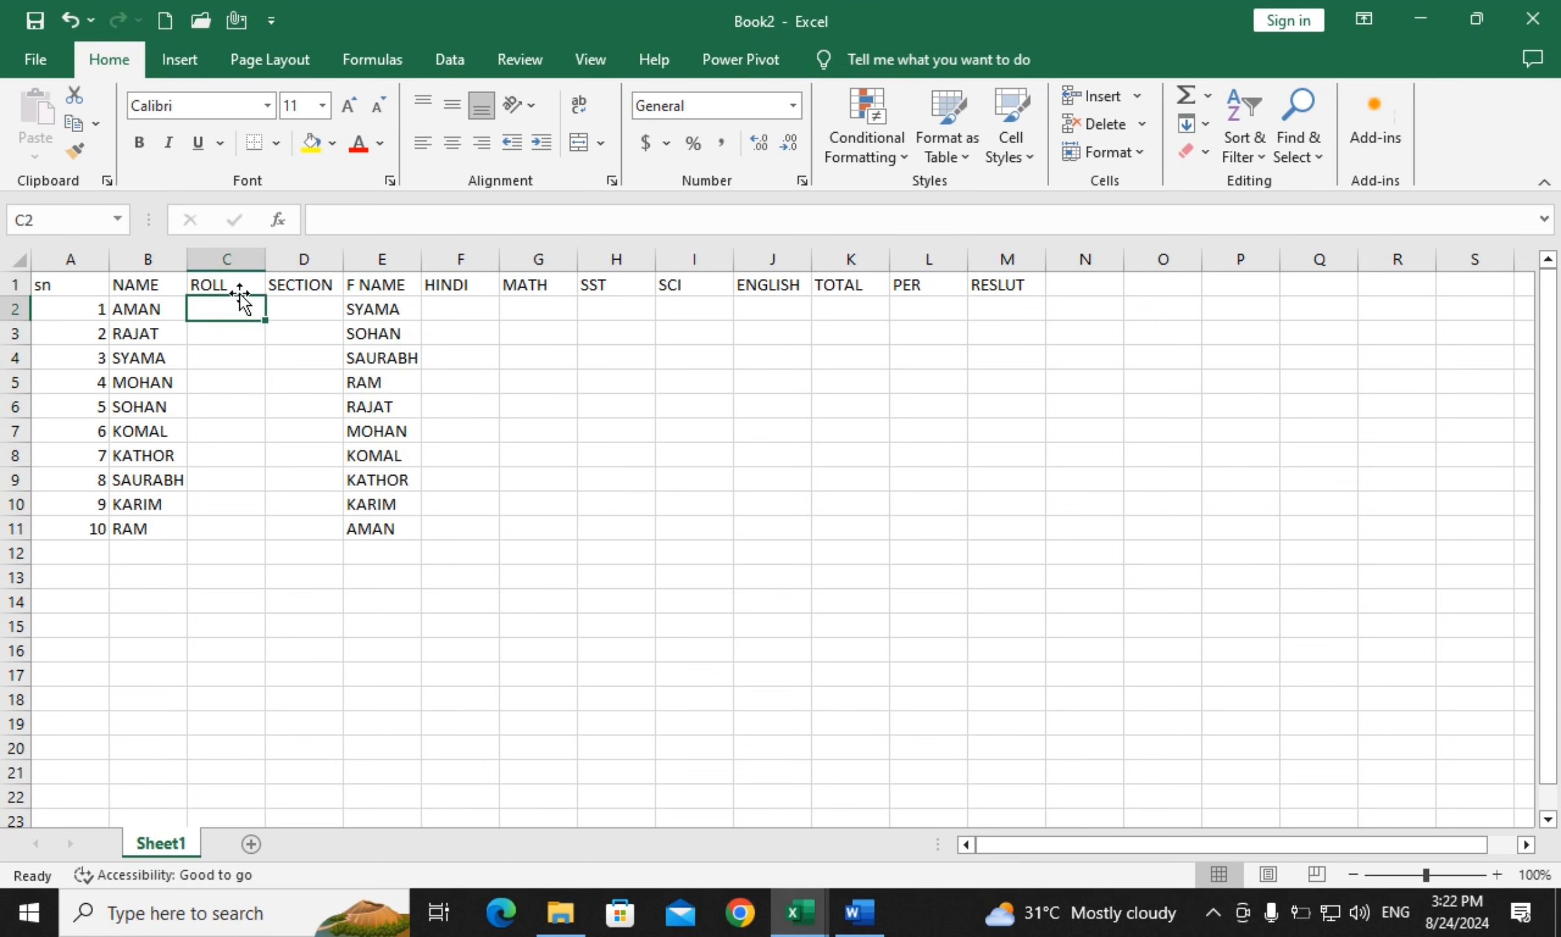
{"action": "type", "text": "10"}
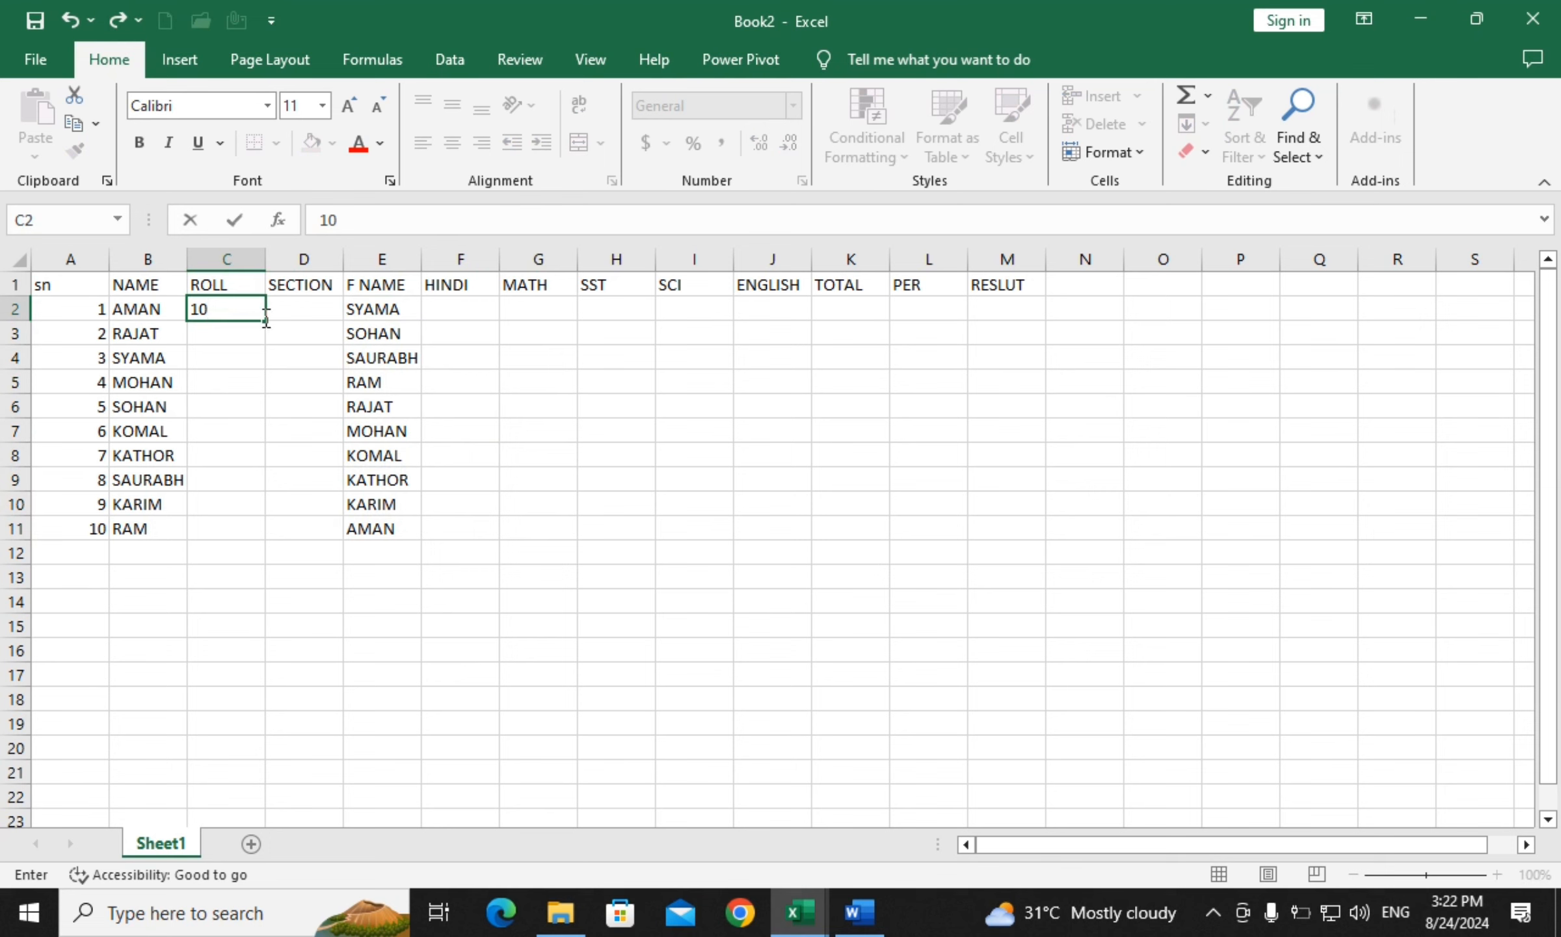
{"action": "left_click_drag", "start_coordinate": [264, 326], "coordinate": [264, 538]}
{"action": "left_click", "coordinate": [286, 558]}
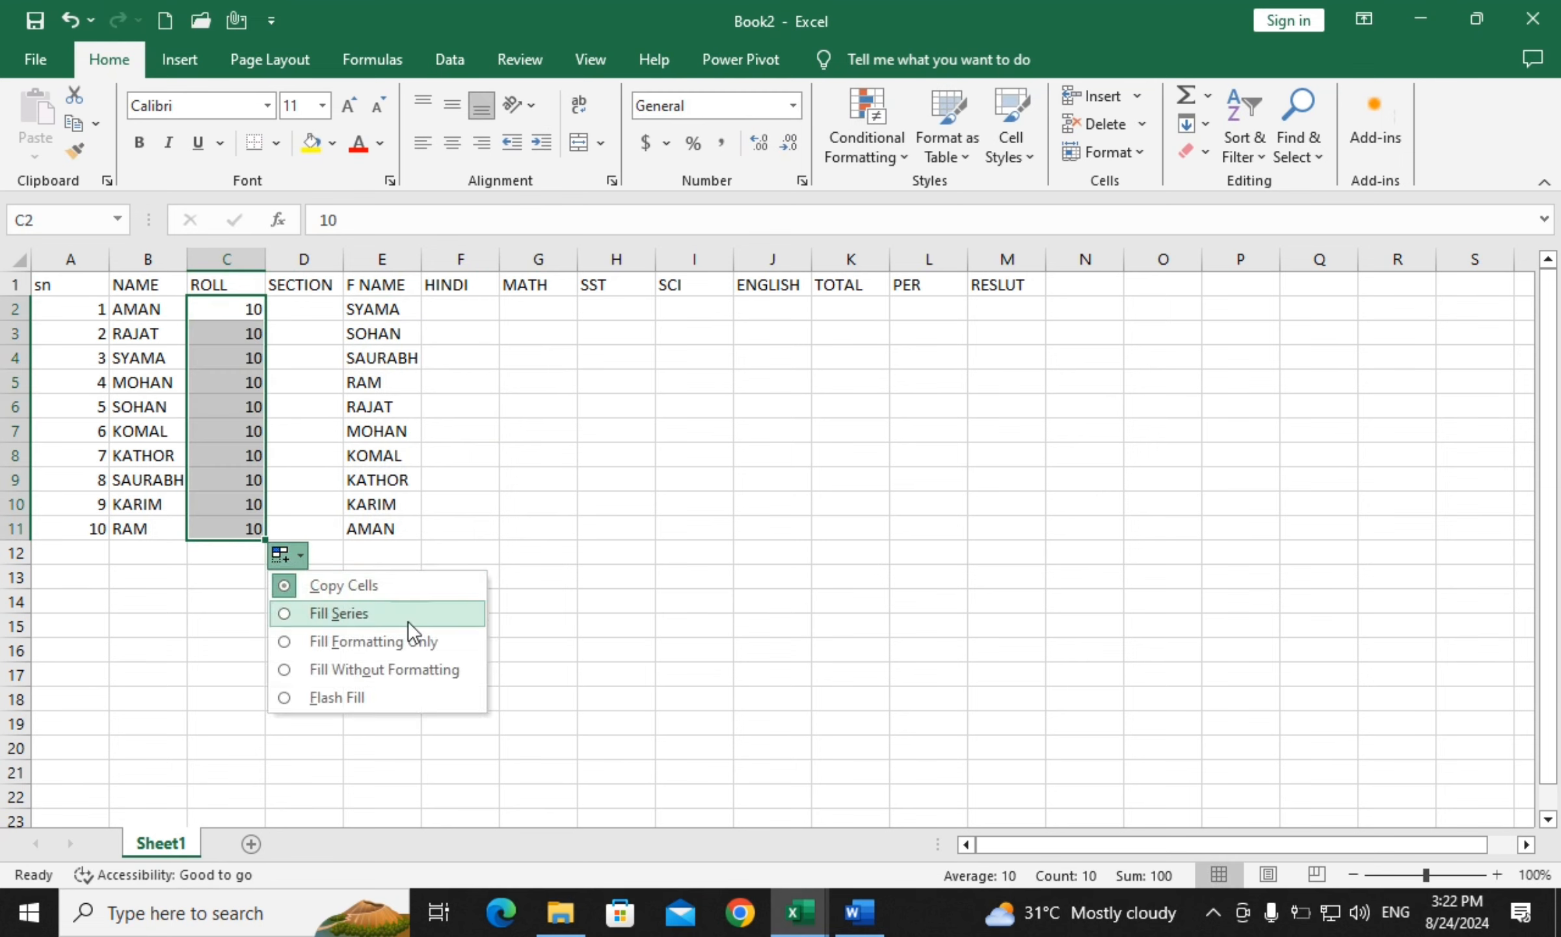
{"action": "left_click", "coordinate": [390, 615]}
{"action": "left_click", "coordinate": [748, 504]}
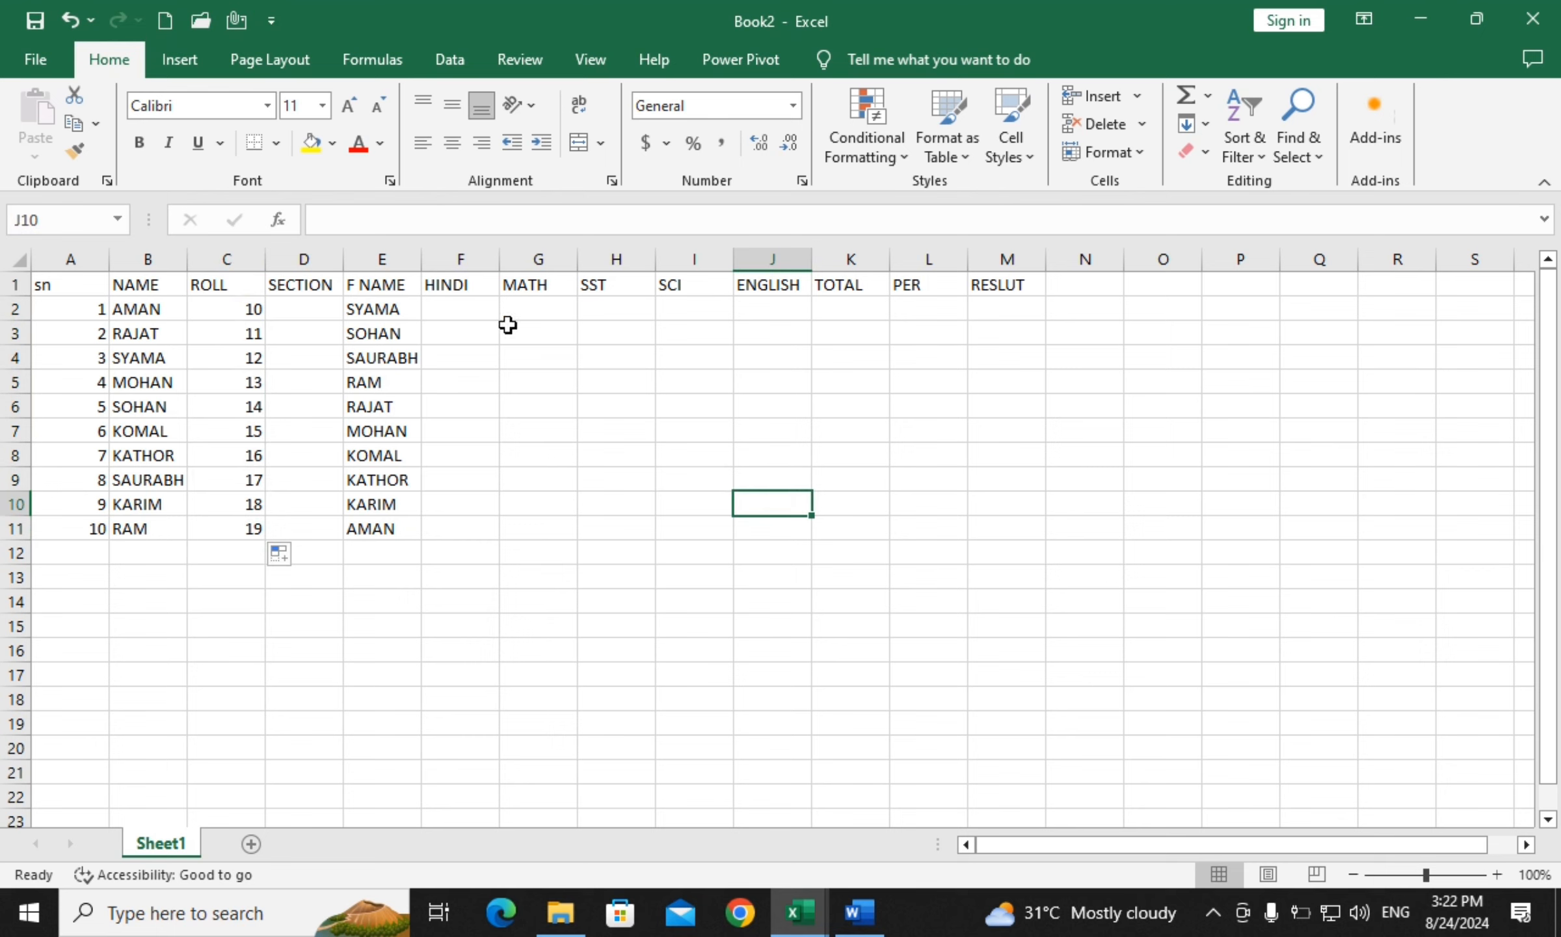
{"action": "left_click", "coordinate": [468, 309]}
Fill HINDI through ENGLISH with 60, 48, 22 and 10 across rows 2 to 5
{"action": "type", "text": "60"}
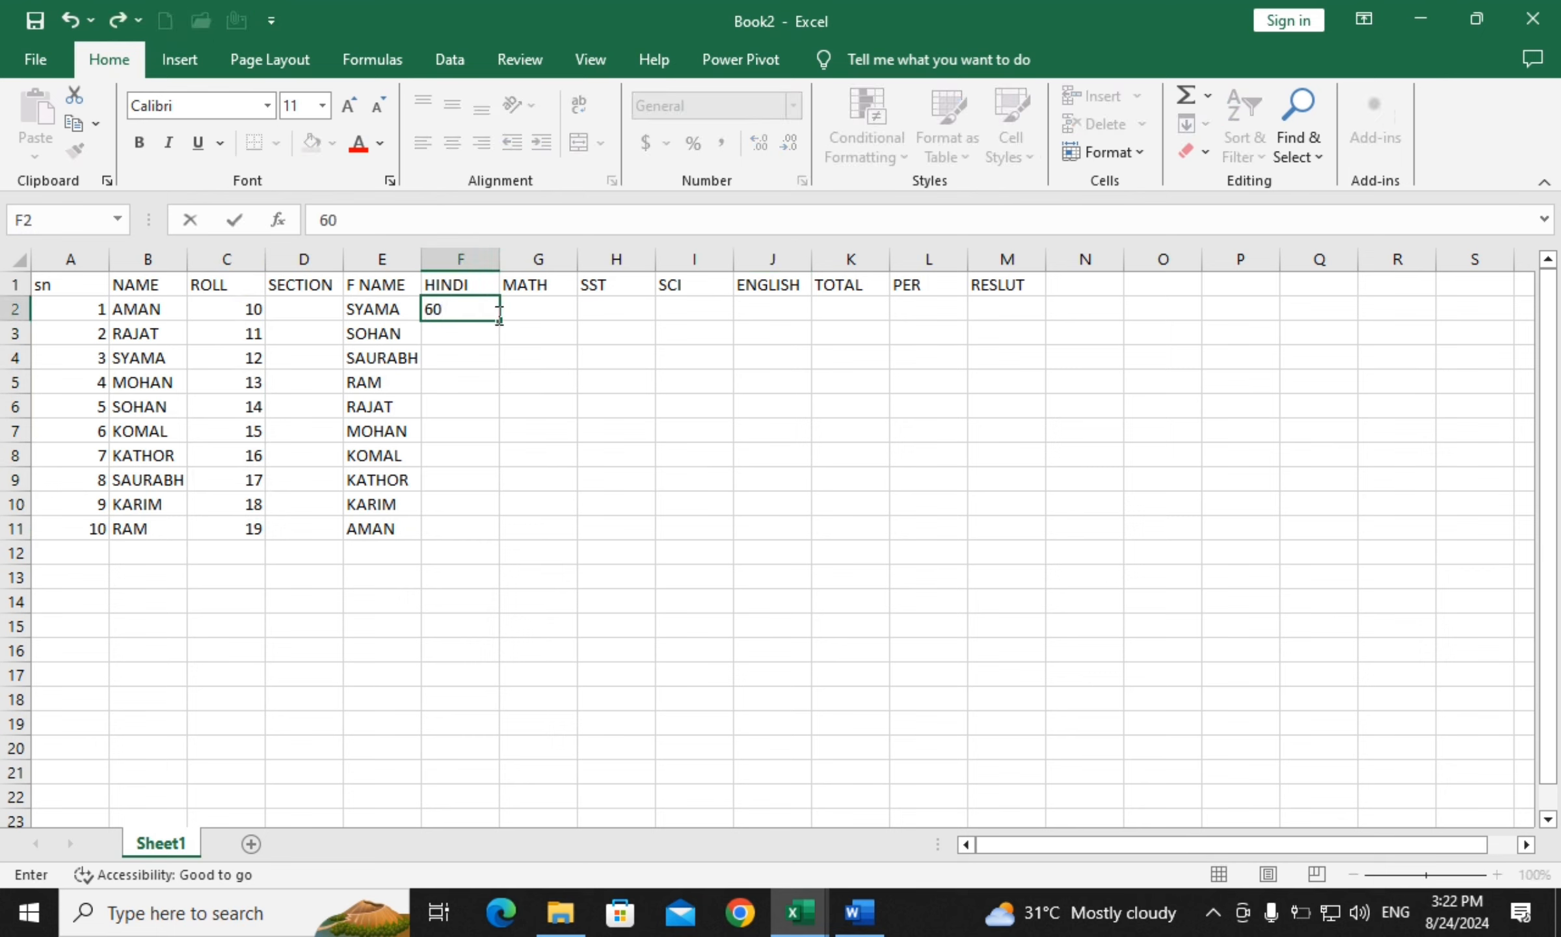
{"action": "left_click_drag", "start_coordinate": [501, 321], "coordinate": [839, 321]}
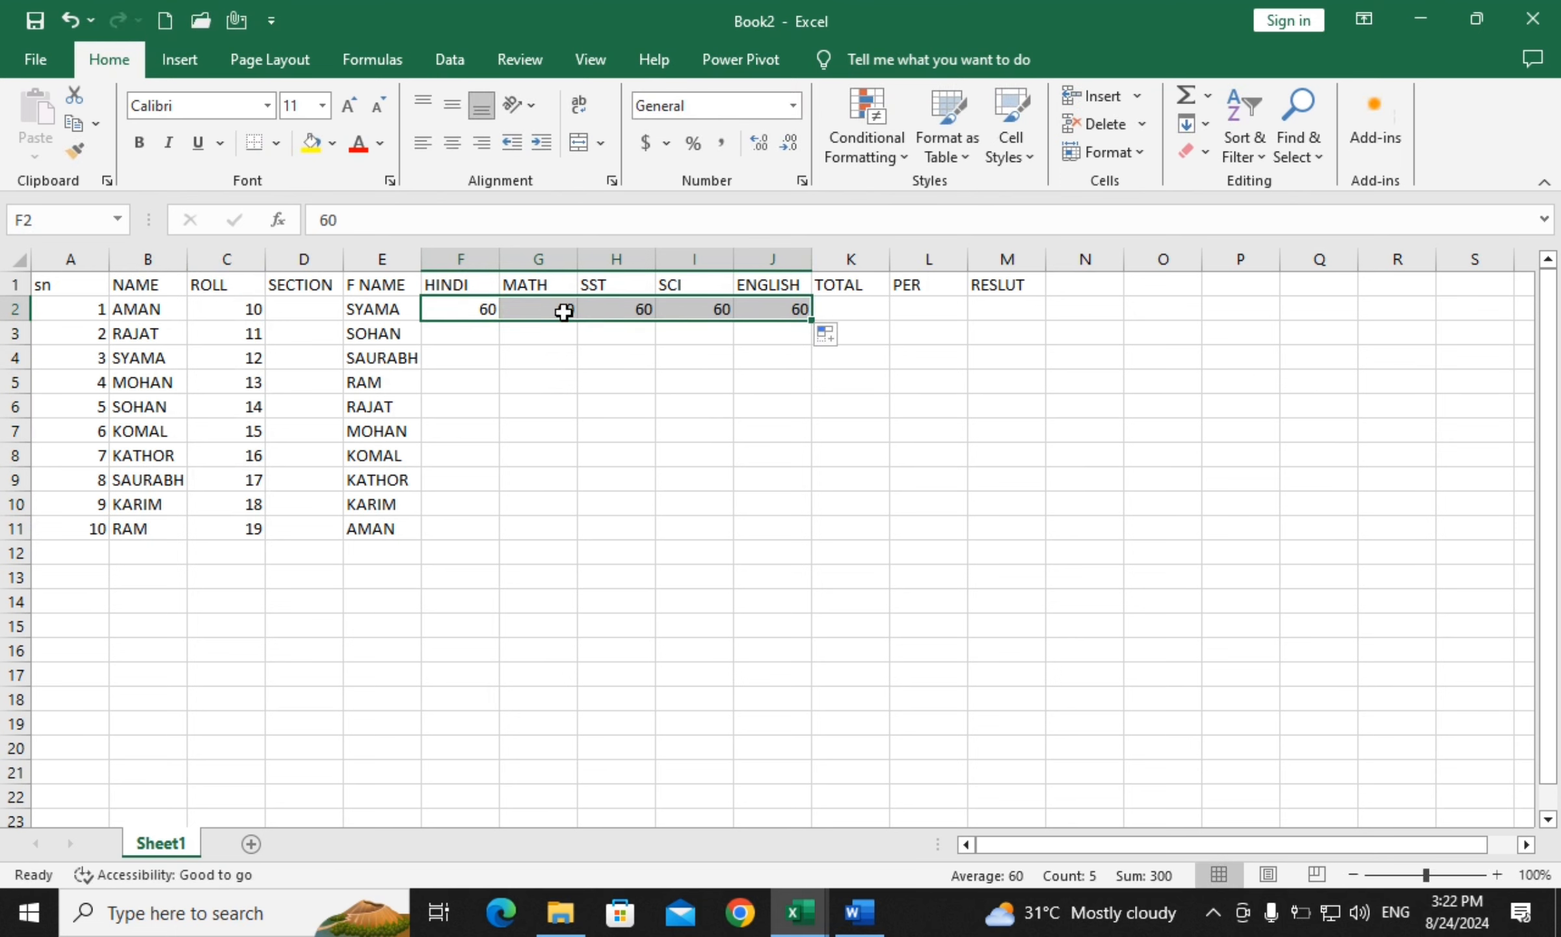
{"action": "left_click", "coordinate": [493, 332]}
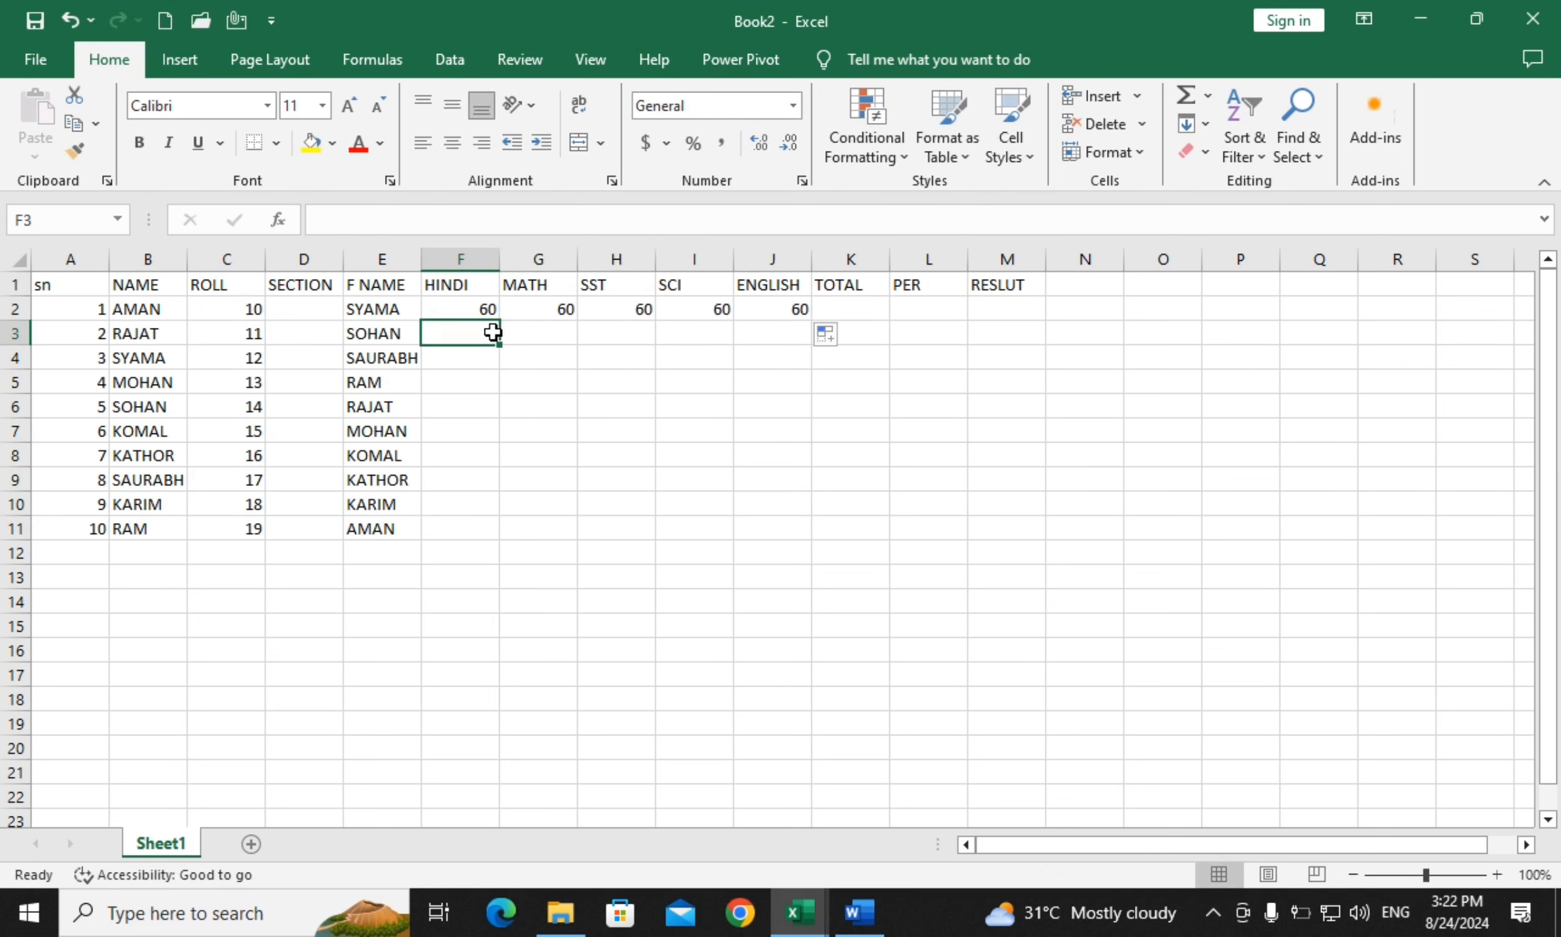
{"action": "type", "text": "48"}
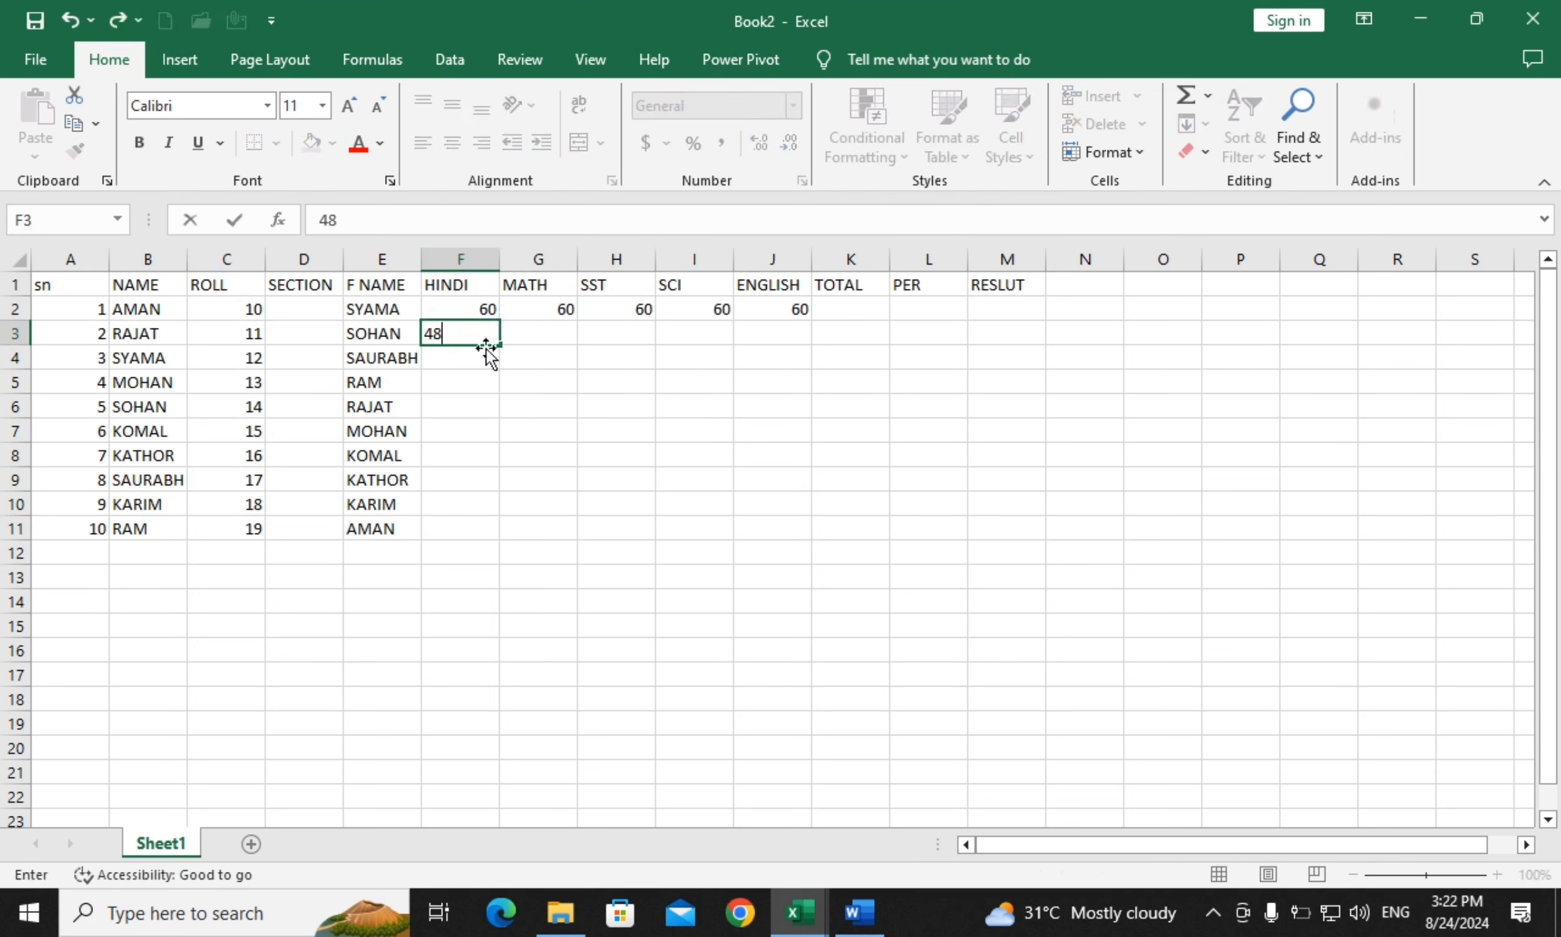
{"action": "left_click_drag", "start_coordinate": [499, 344], "coordinate": [798, 340]}
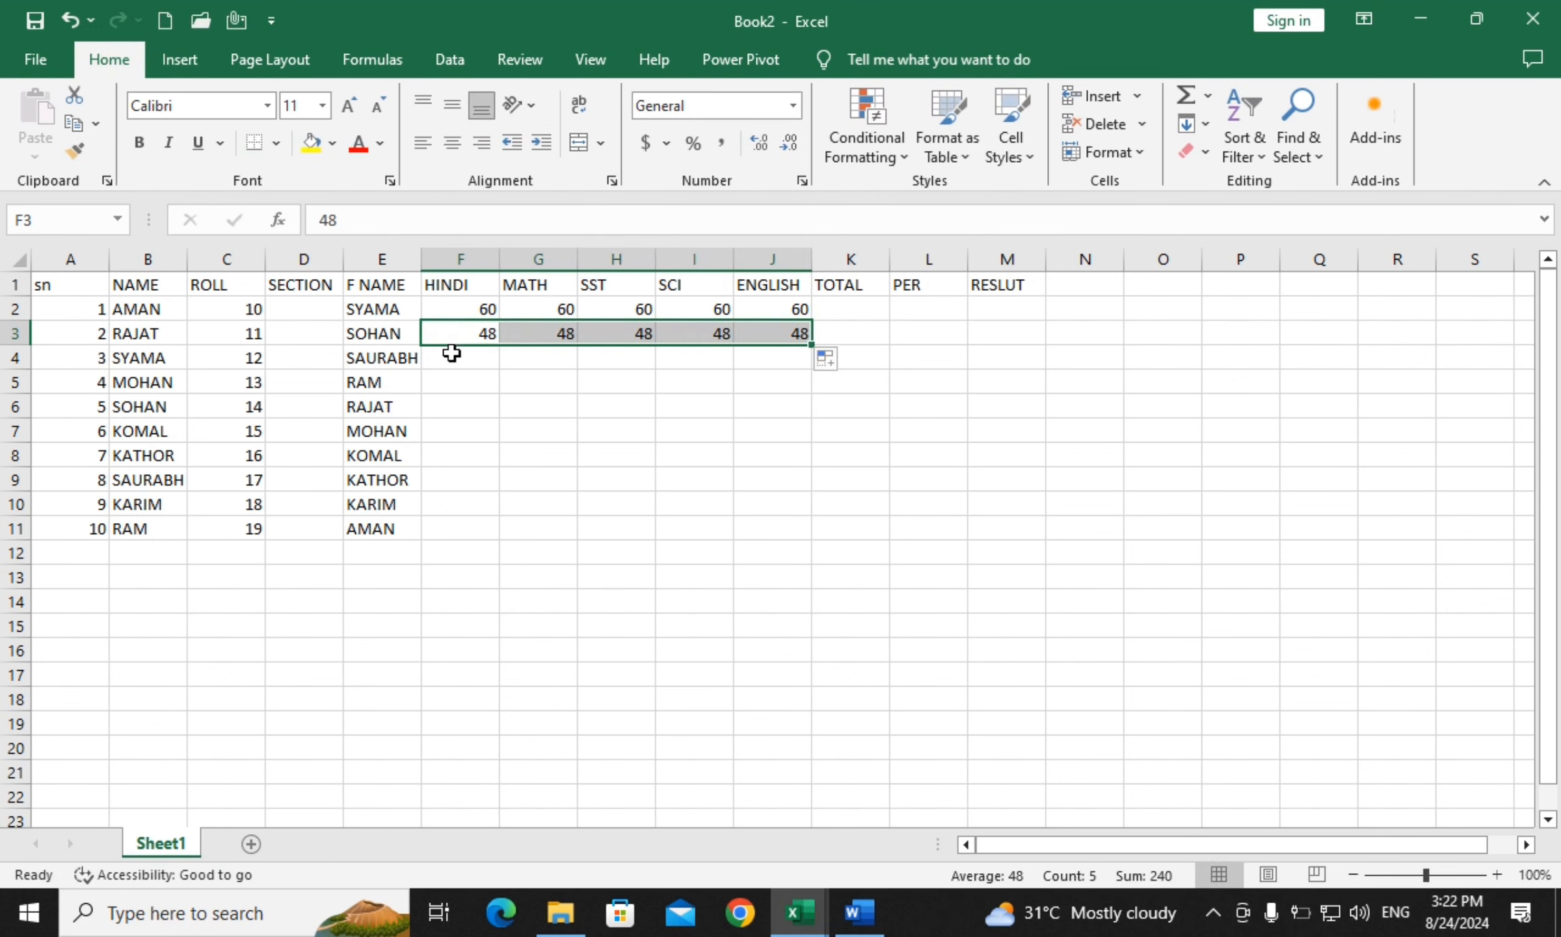
{"action": "left_click", "coordinate": [455, 357]}
{"action": "type", "text": "22"}
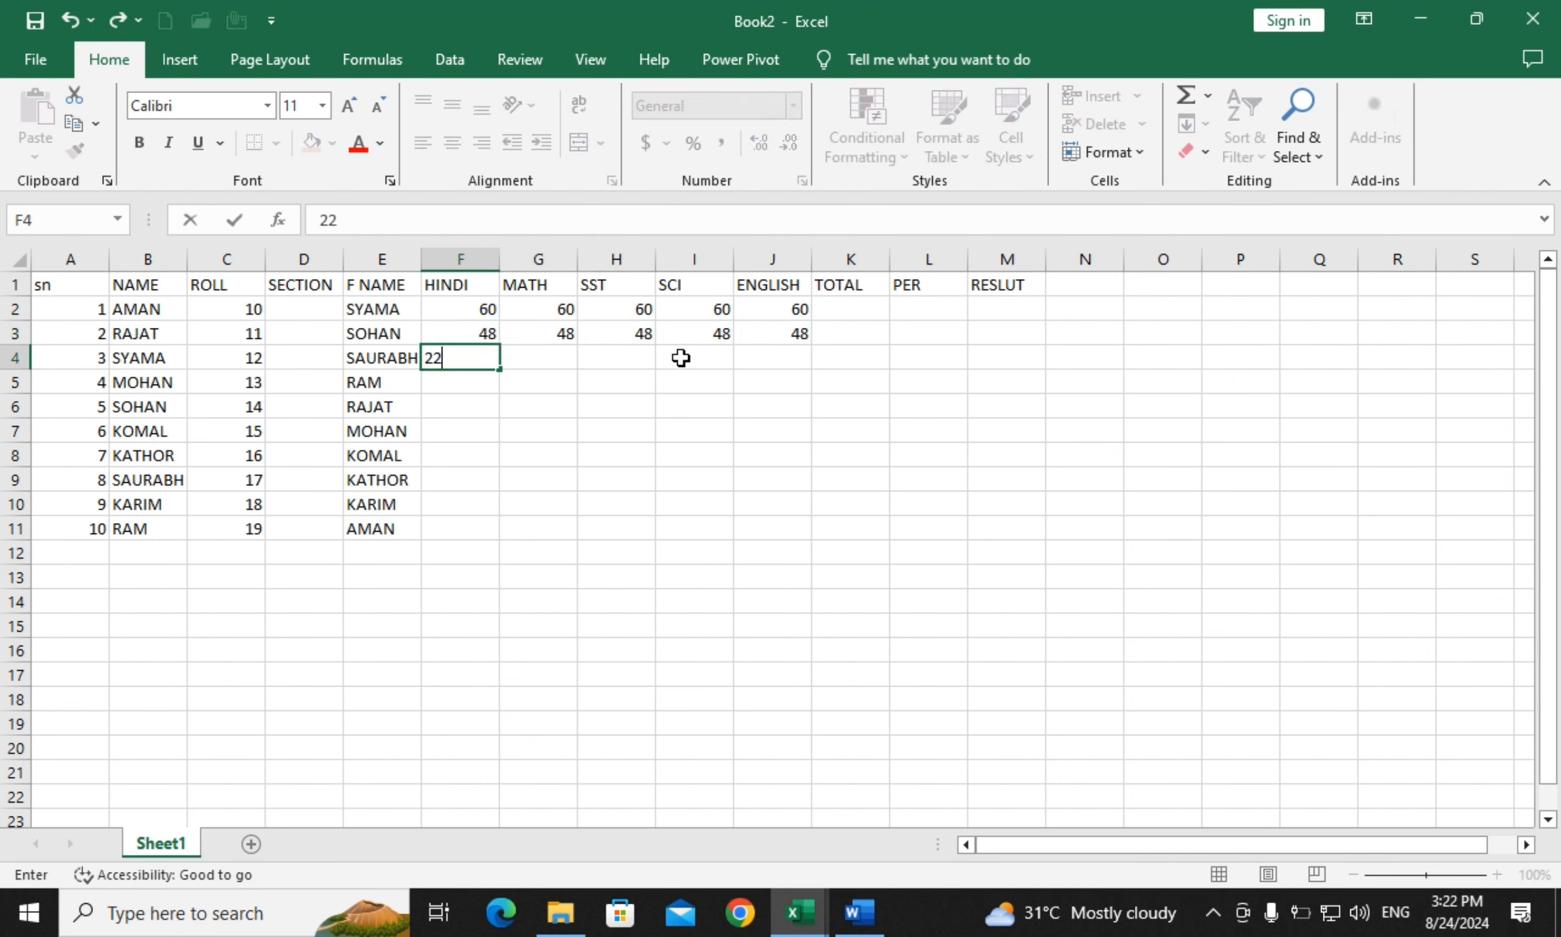
{"action": "left_click_drag", "start_coordinate": [501, 375], "coordinate": [813, 374]}
{"action": "left_click", "coordinate": [442, 387]}
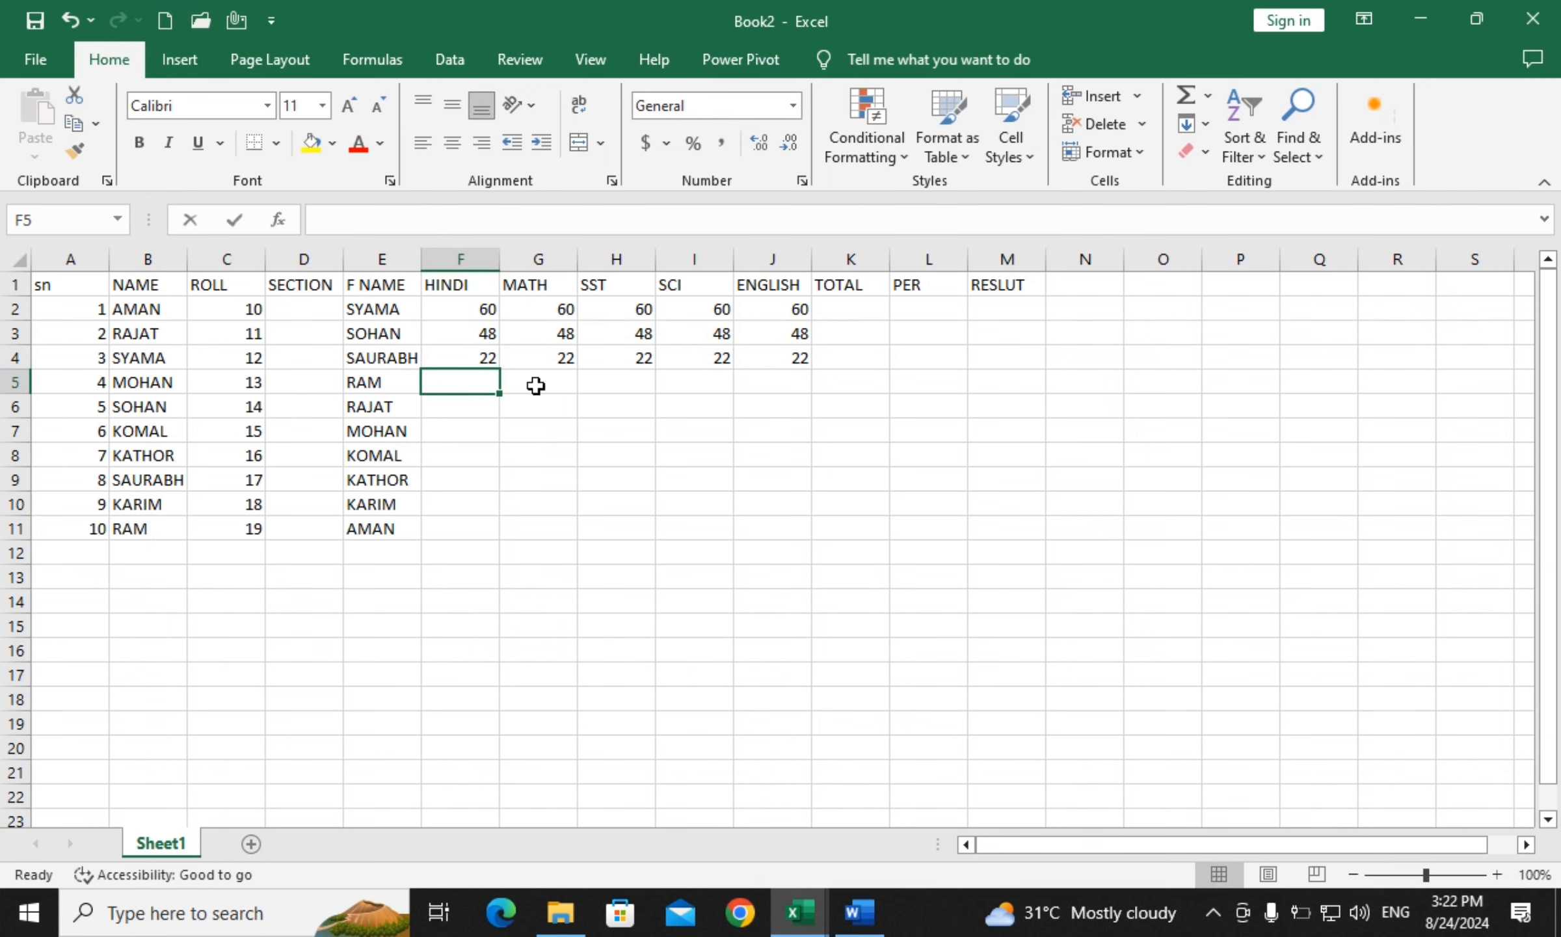
{"action": "type", "text": "10"}
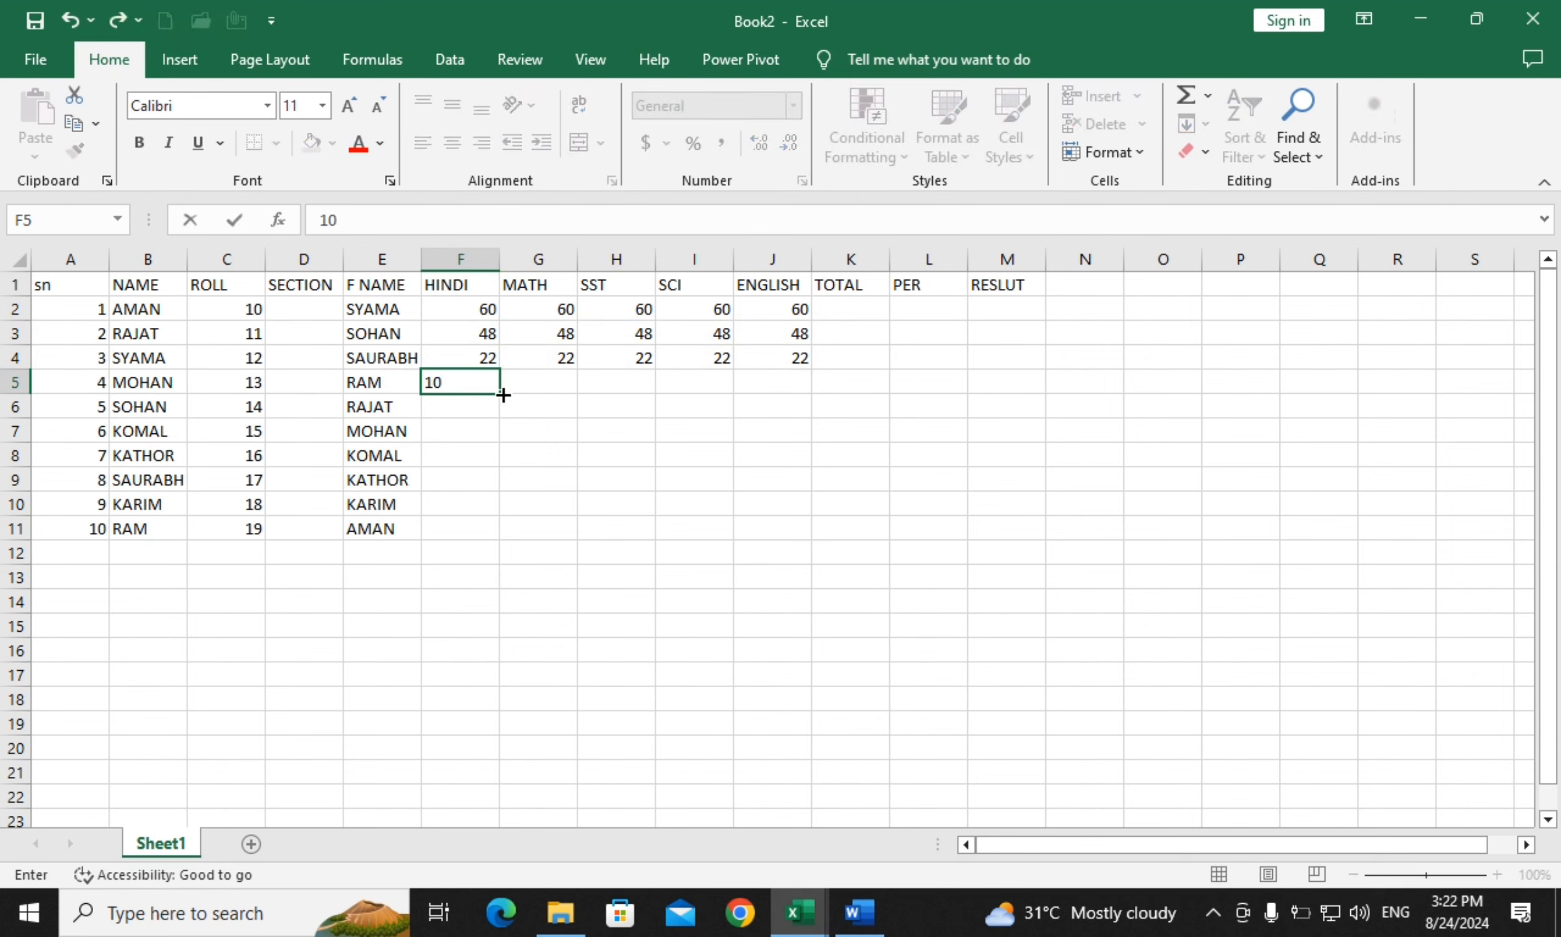
{"action": "left_click_drag", "start_coordinate": [503, 394], "coordinate": [754, 404]}
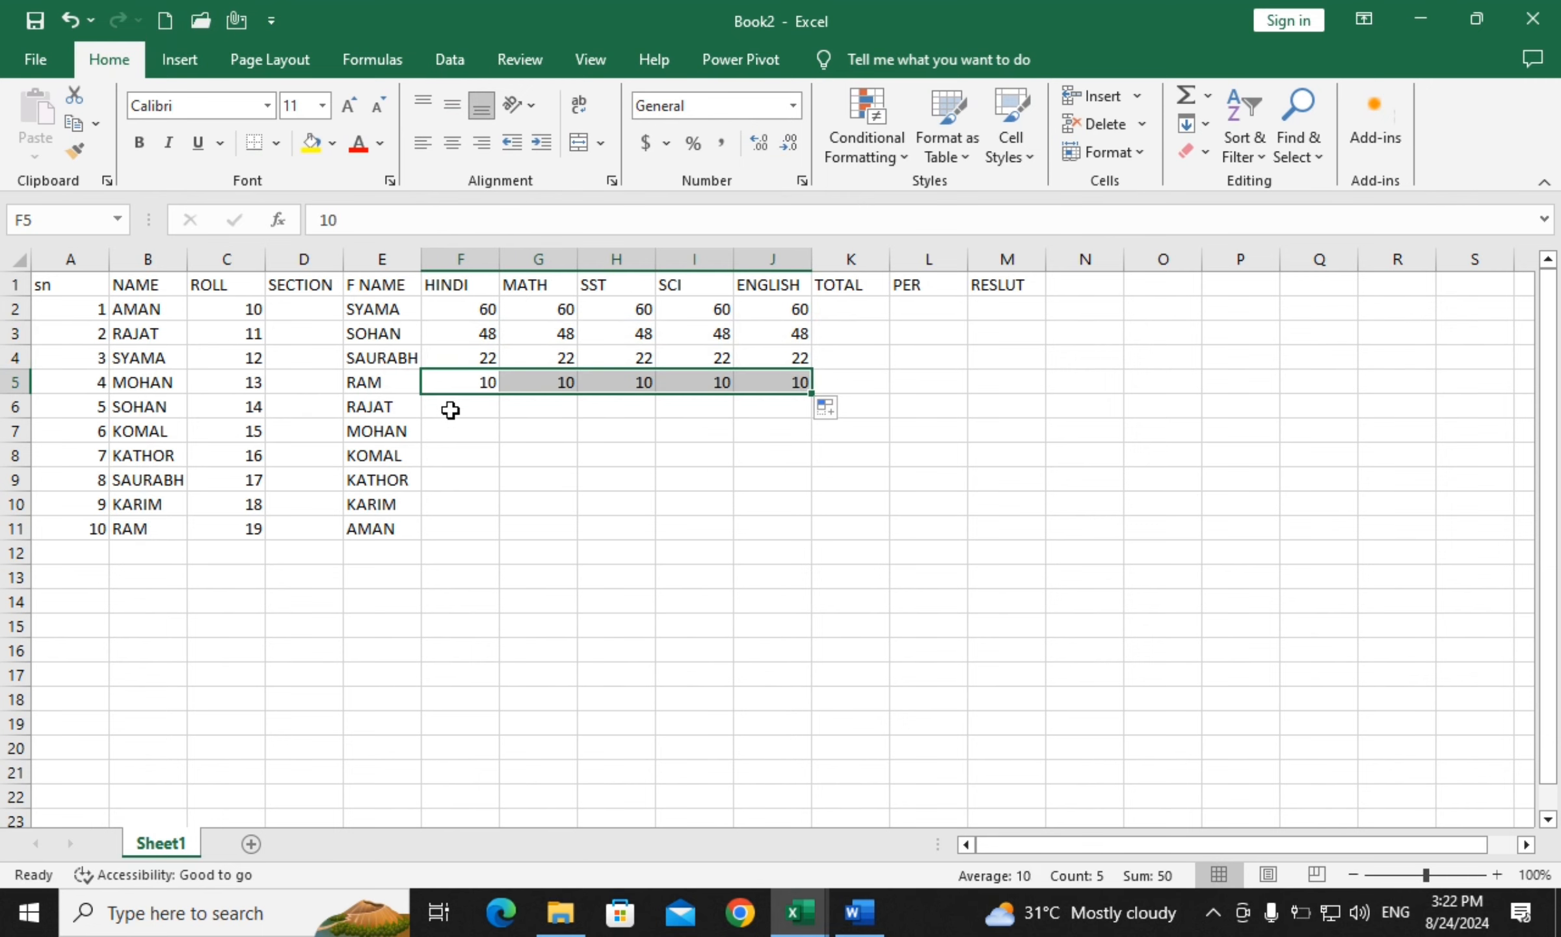
Fill rows 6 to 8 across the subject columns with 33, 89 and 12
{"action": "left_click", "coordinate": [451, 410]}
{"action": "type", "text": "33"}
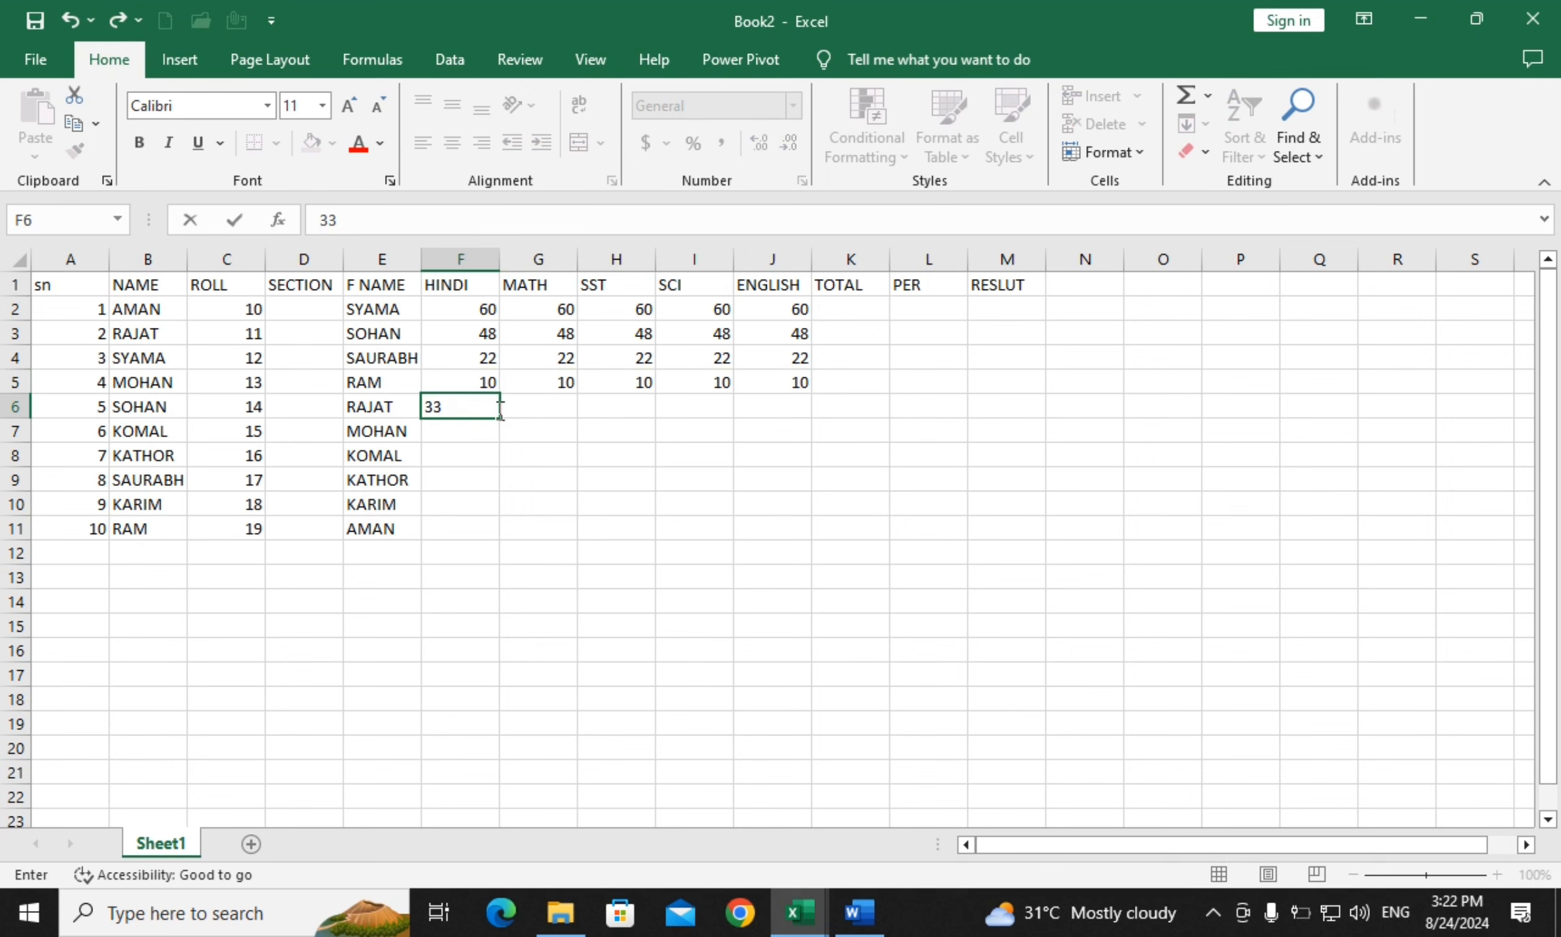
{"action": "left_click_drag", "start_coordinate": [501, 424], "coordinate": [810, 419]}
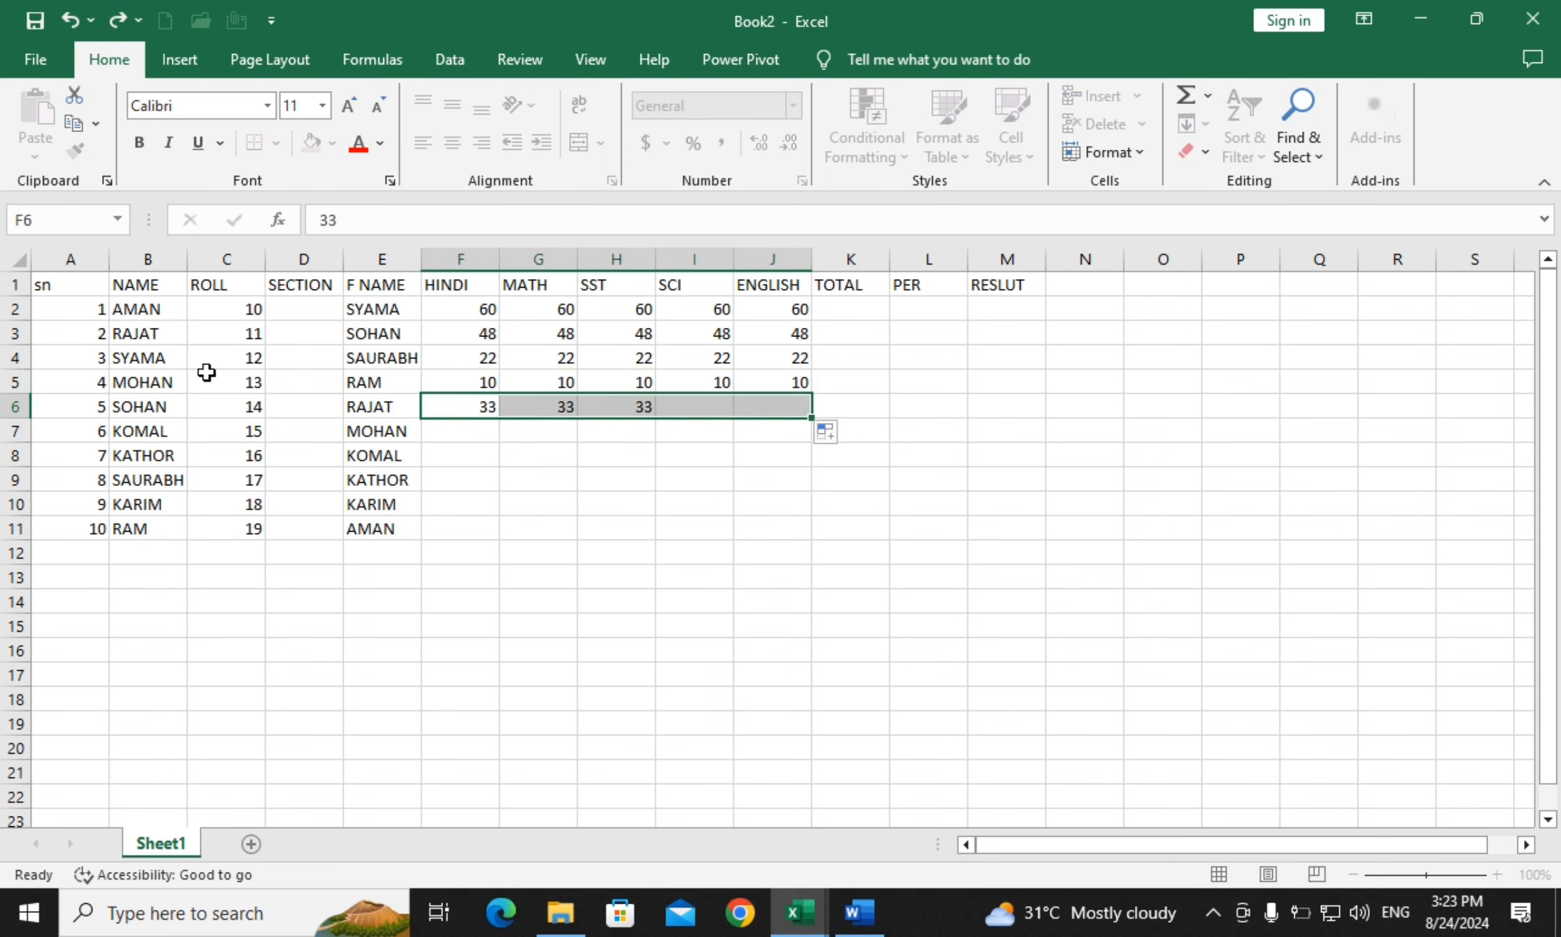
{"action": "left_click", "coordinate": [477, 432]}
{"action": "type", "text": "32"}
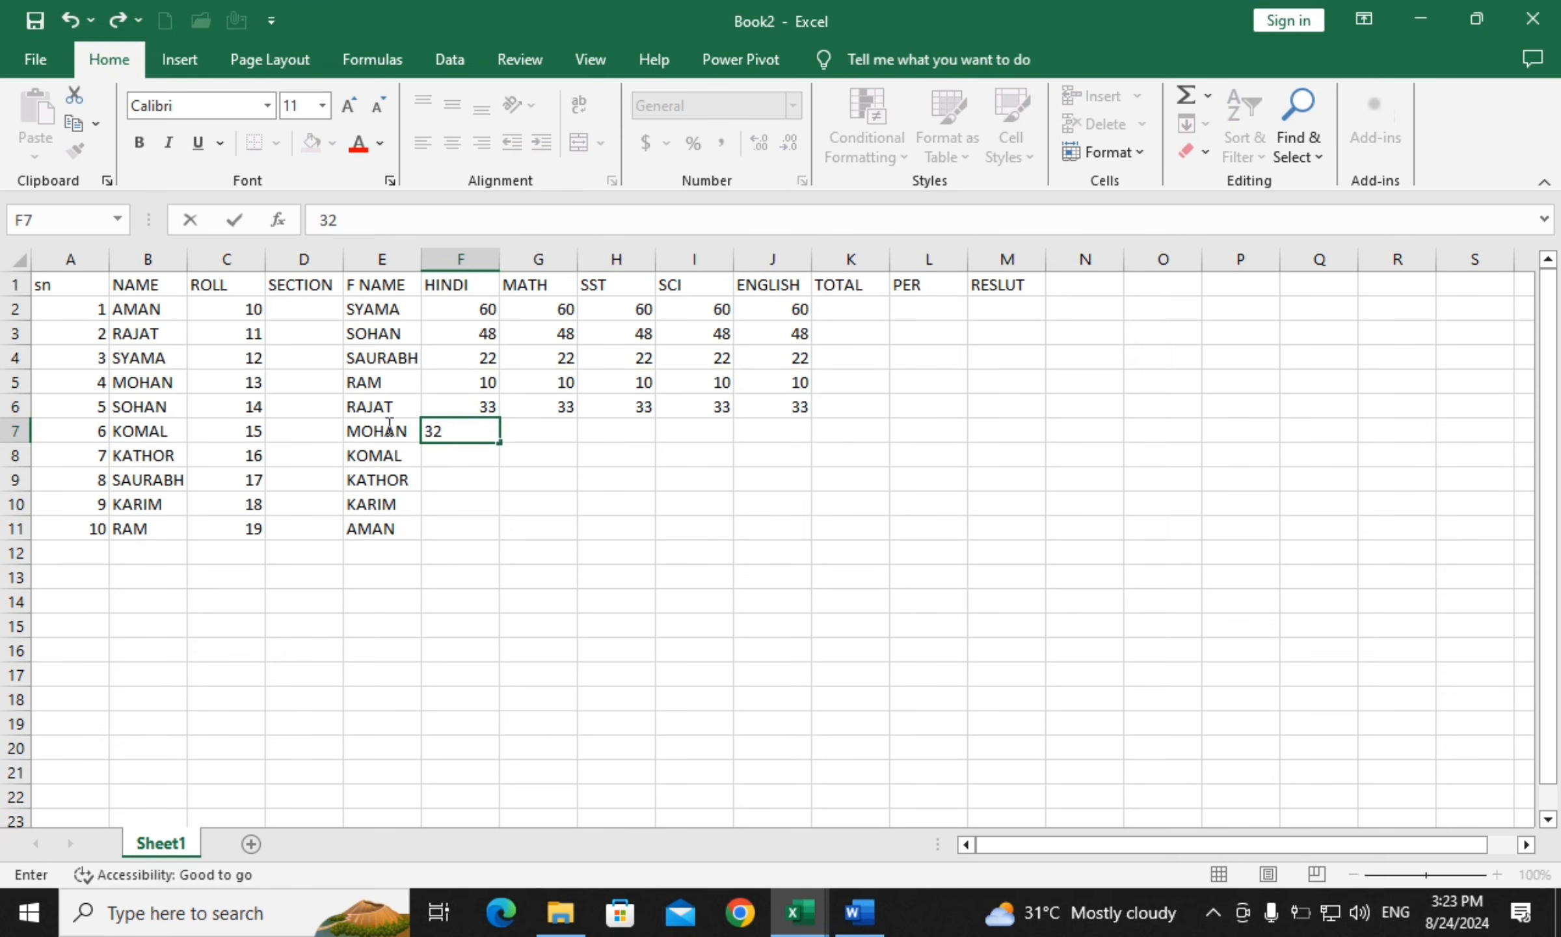
{"action": "double_click", "coordinate": [433, 430]}
{"action": "left_click_drag", "start_coordinate": [493, 445], "coordinate": [809, 442]}
{"action": "left_click", "coordinate": [467, 456]}
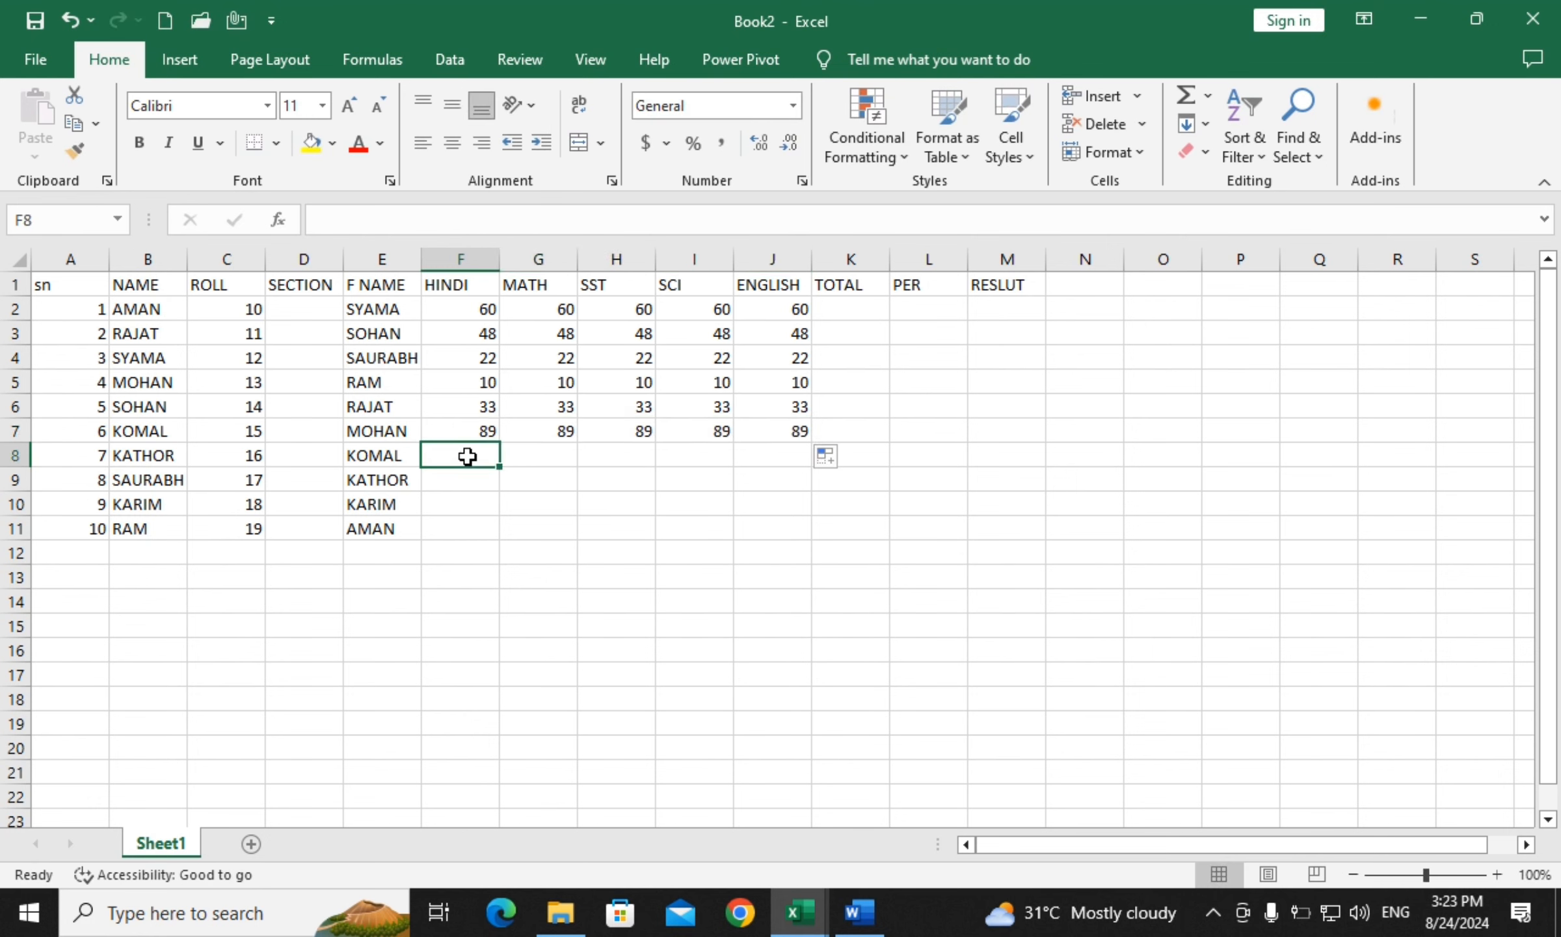
{"action": "type", "text": "12"}
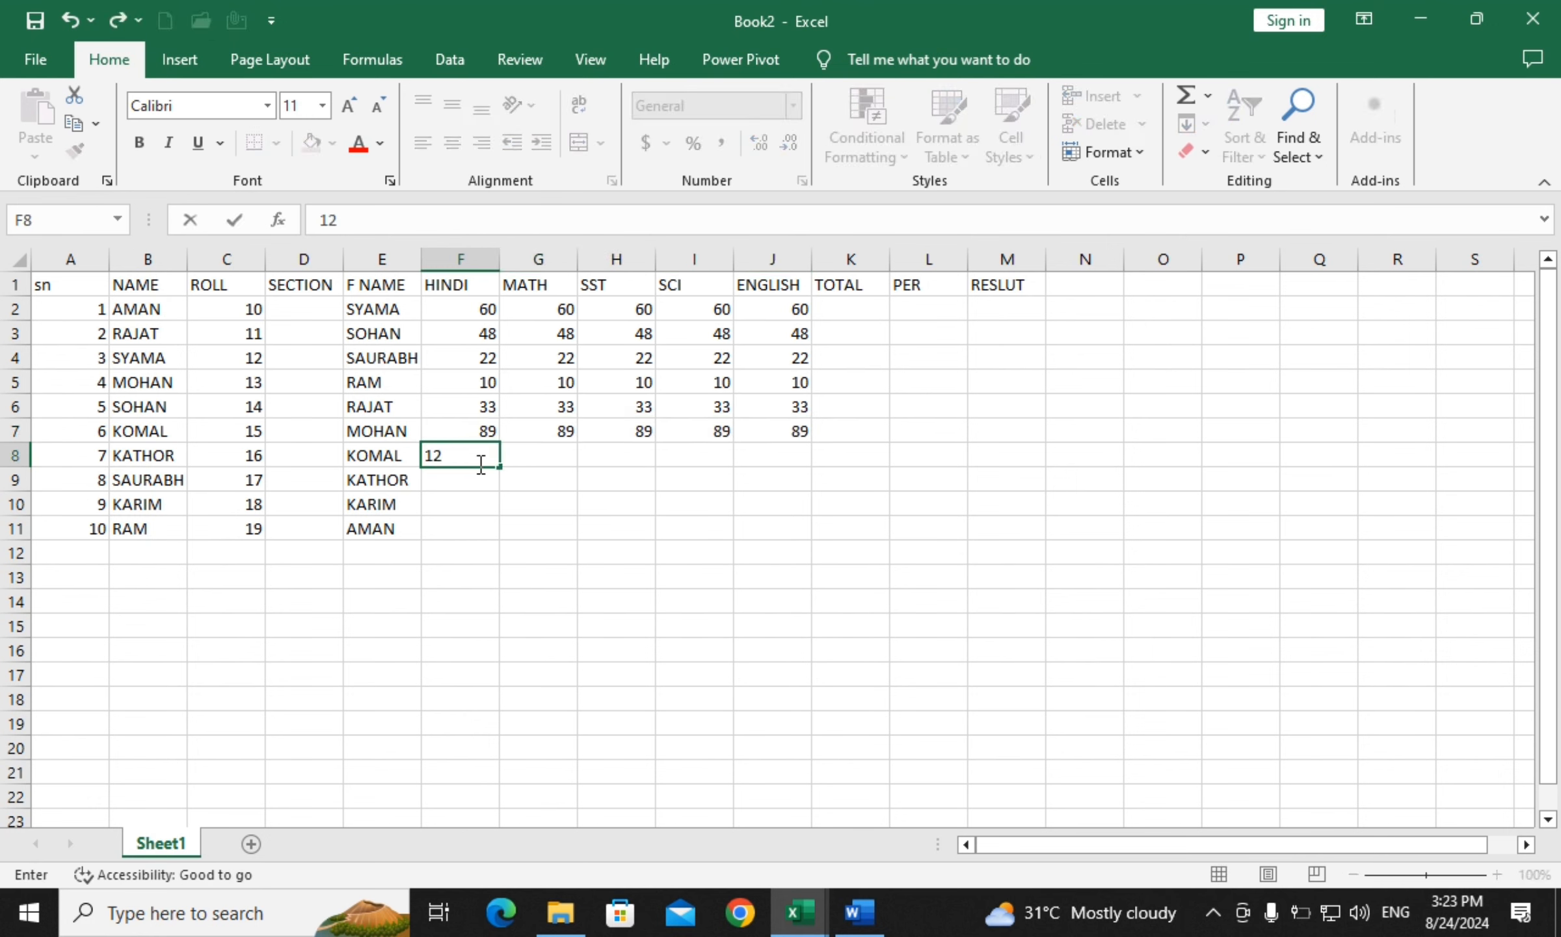
{"action": "left_click_drag", "start_coordinate": [506, 468], "coordinate": [502, 537]}
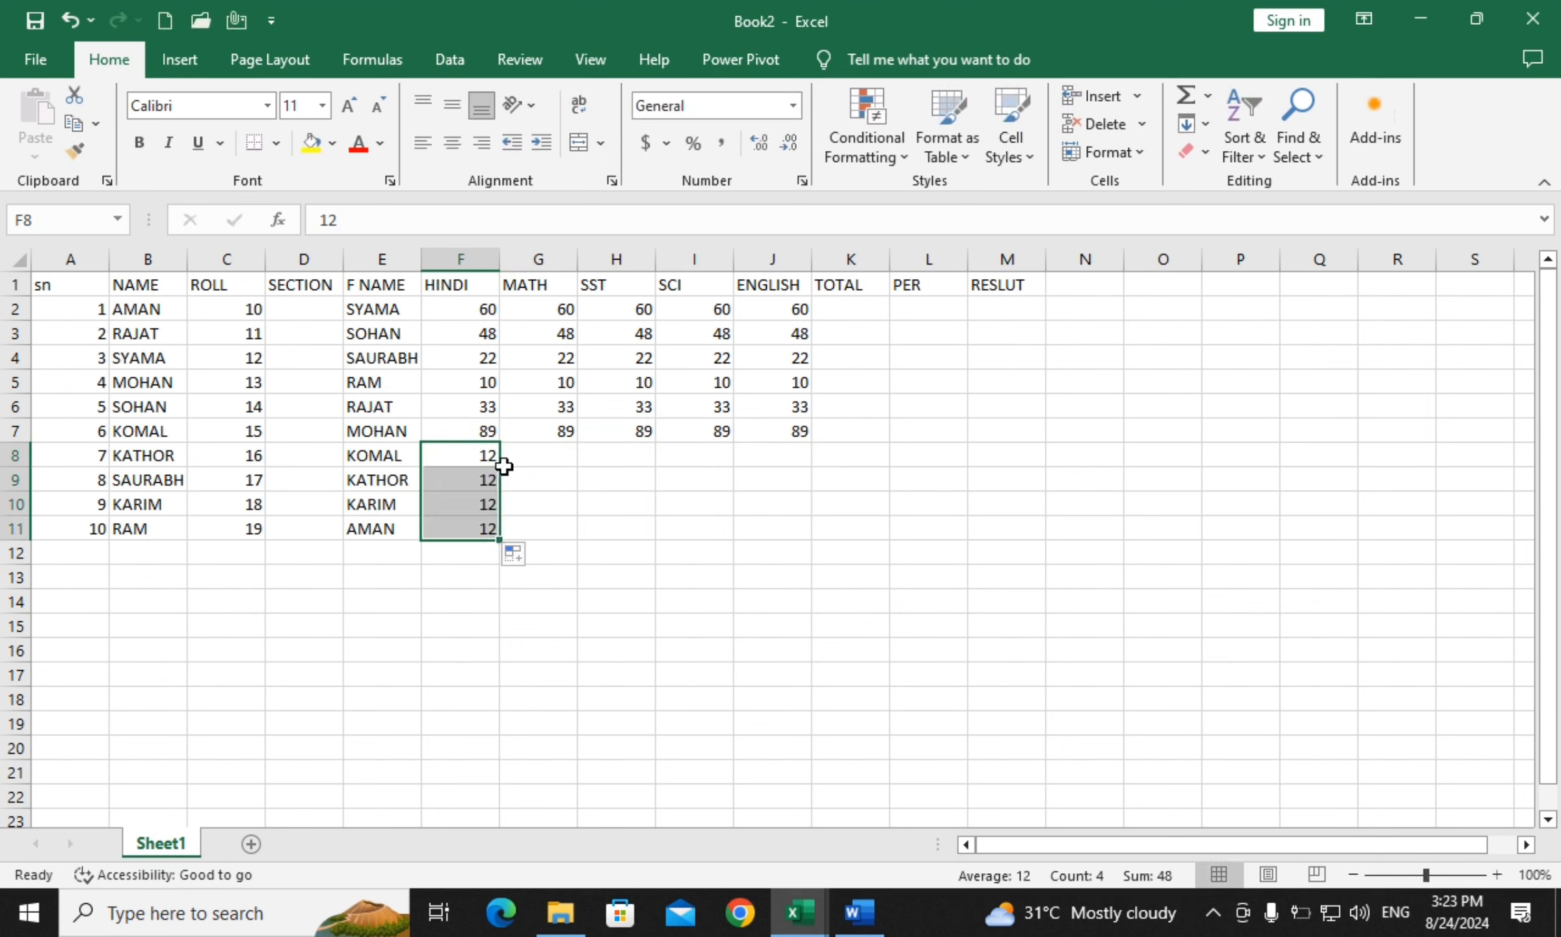
{"action": "key", "text": "ctrl+z"}
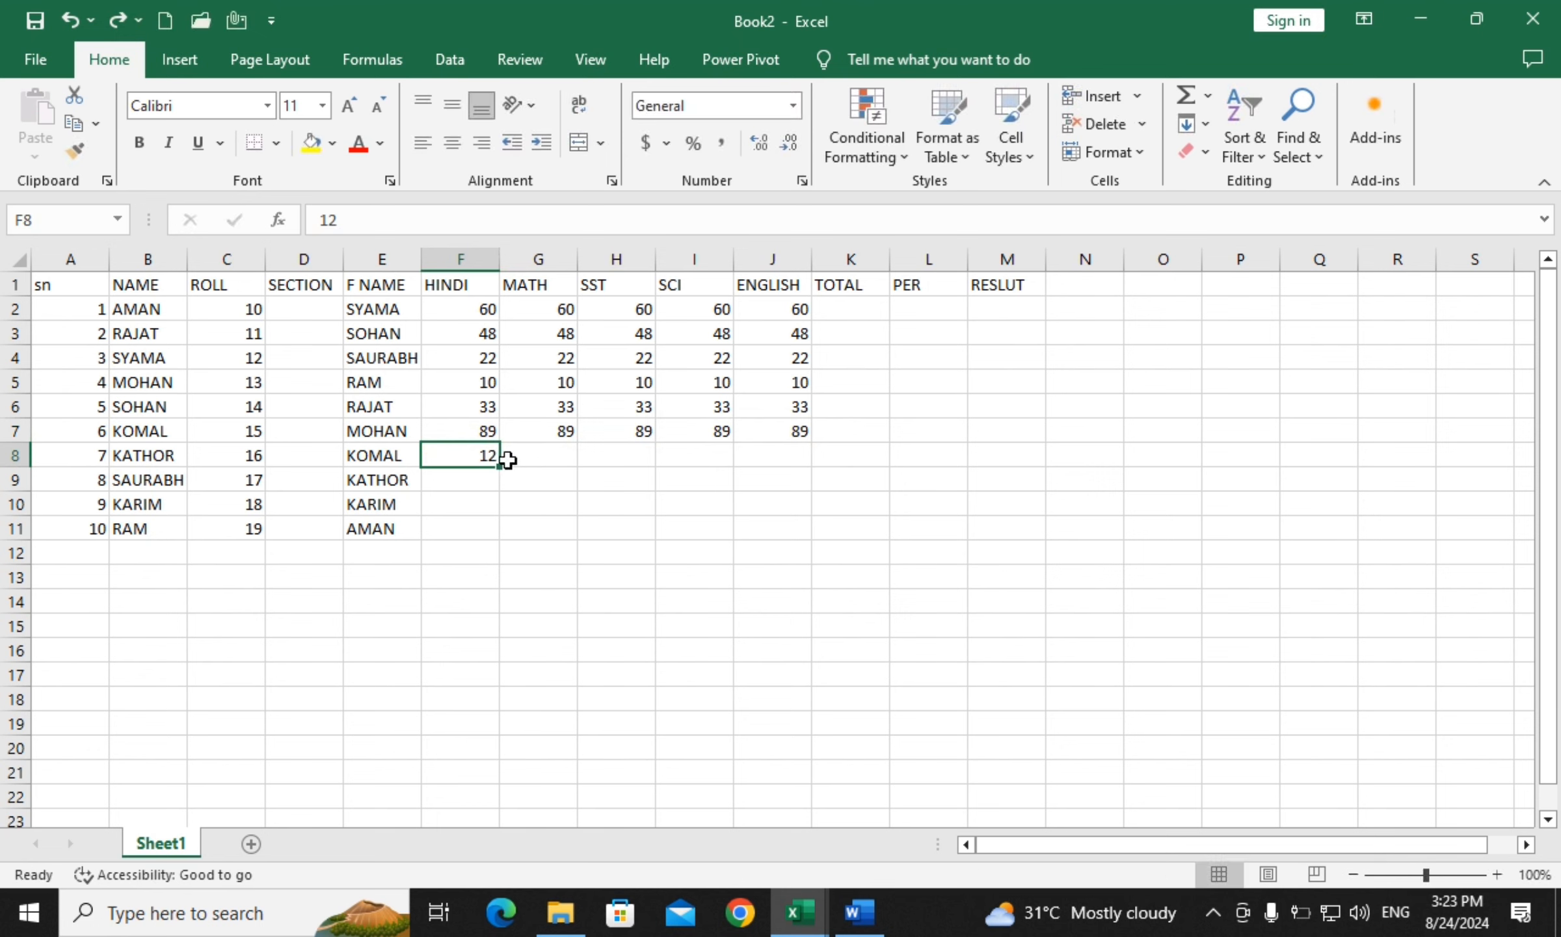
{"action": "left_click_drag", "start_coordinate": [501, 469], "coordinate": [813, 464]}
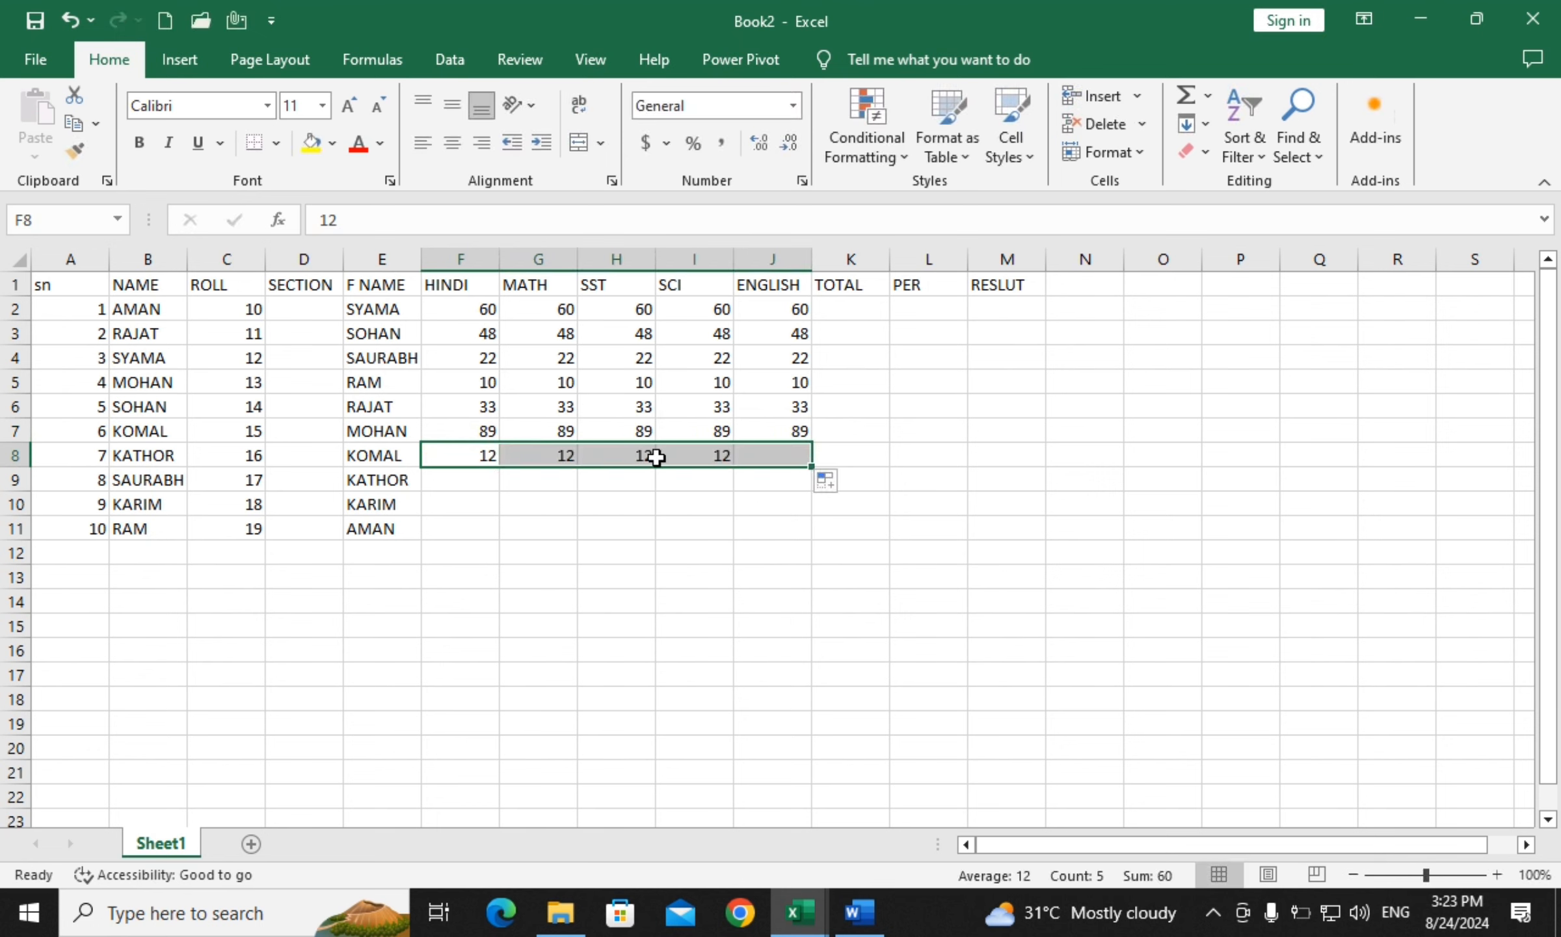
Fill rows 9 to 11 across the subject columns with 80, 70 and 50
{"action": "left_click", "coordinate": [464, 481]}
{"action": "type", "text": "80"}
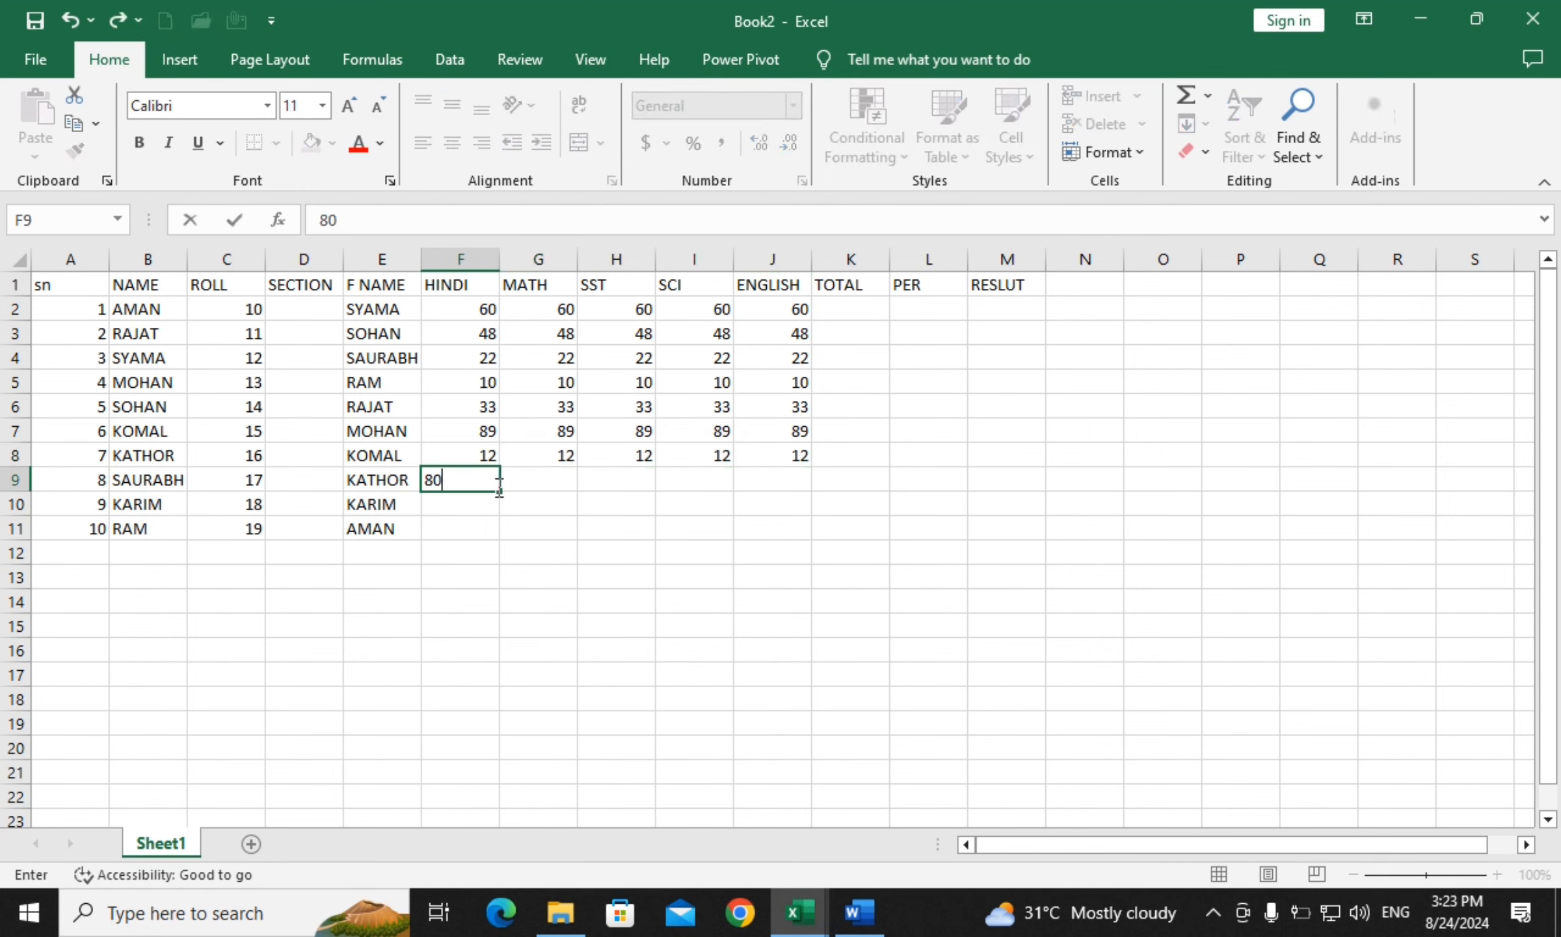
{"action": "left_click_drag", "start_coordinate": [503, 494], "coordinate": [737, 492]}
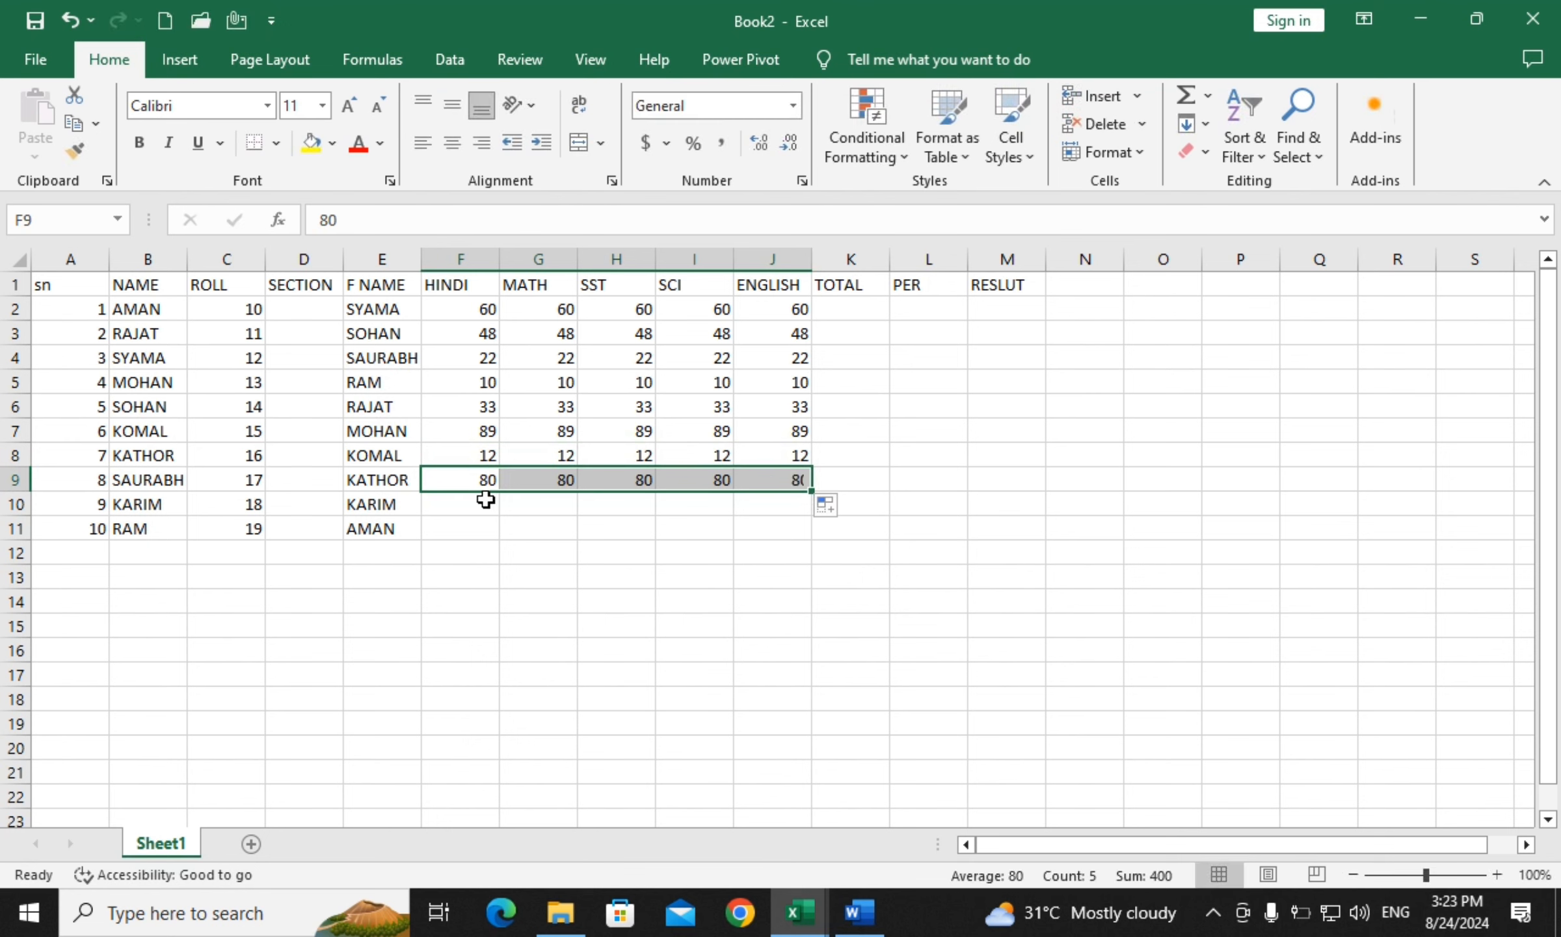
{"action": "left_click", "coordinate": [461, 505]}
{"action": "type", "text": "70"}
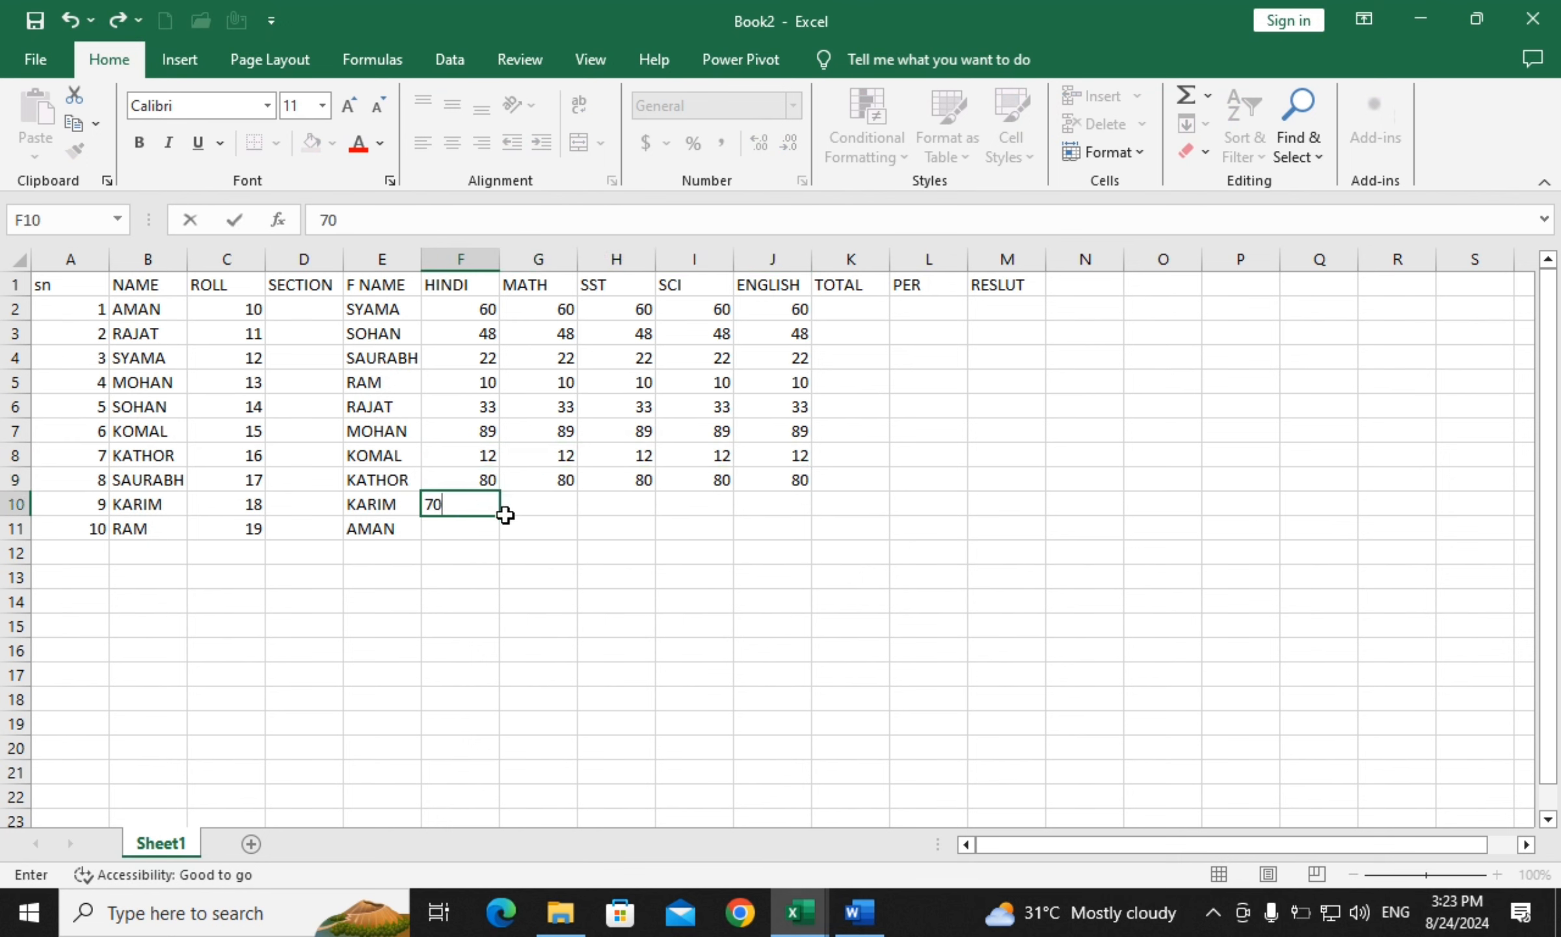
{"action": "left_click_drag", "start_coordinate": [501, 517], "coordinate": [791, 517]}
{"action": "left_click", "coordinate": [463, 526]}
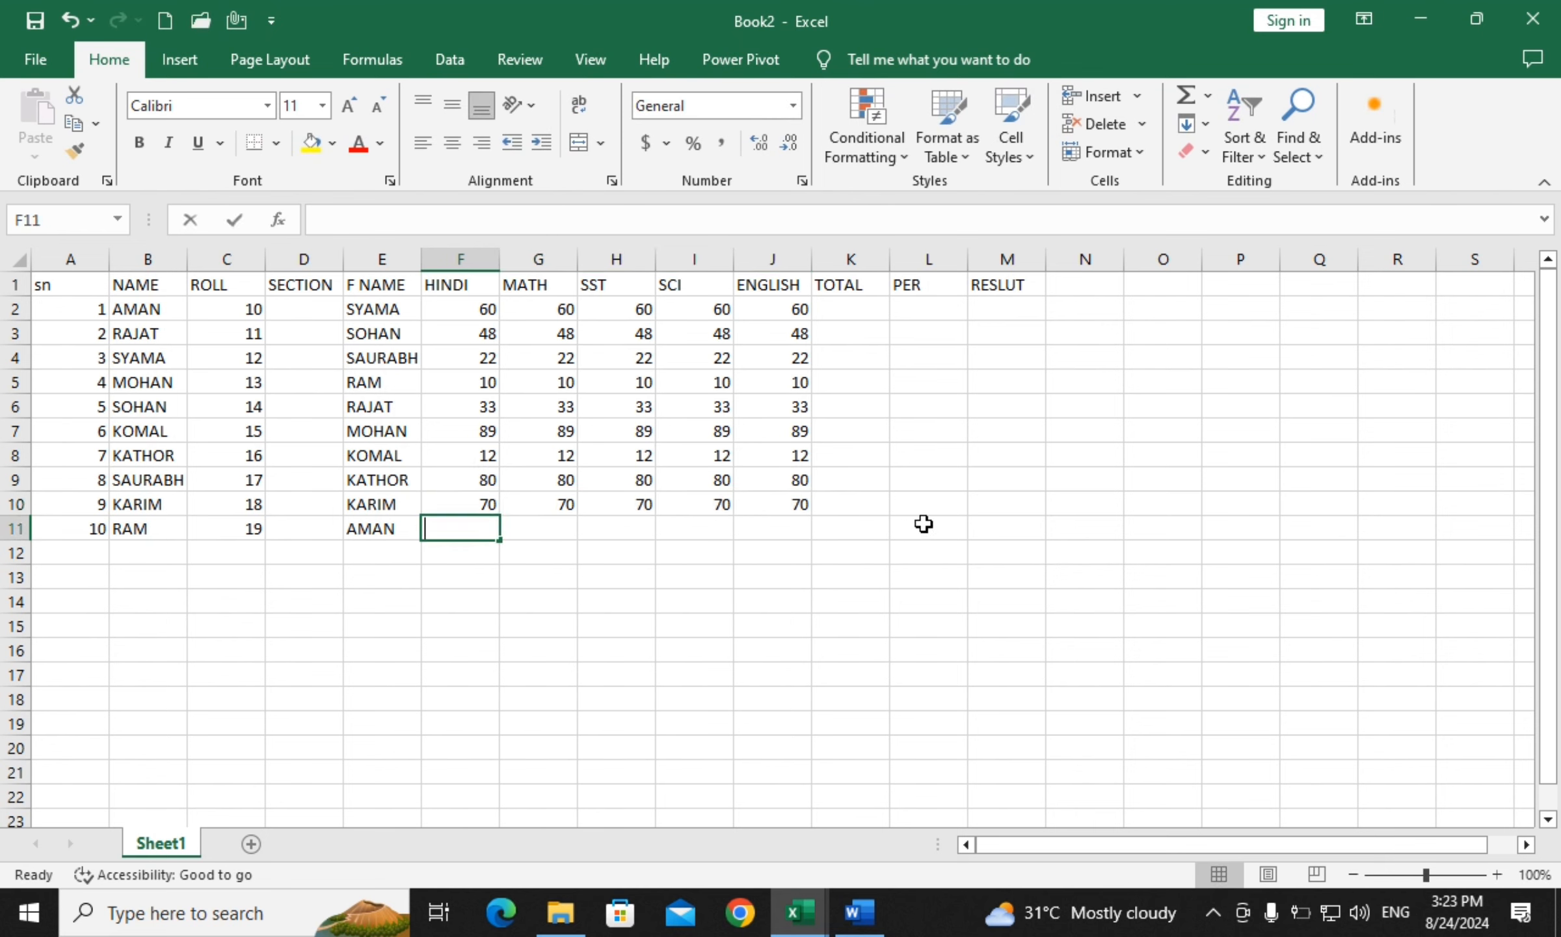
{"action": "type", "text": "50"}
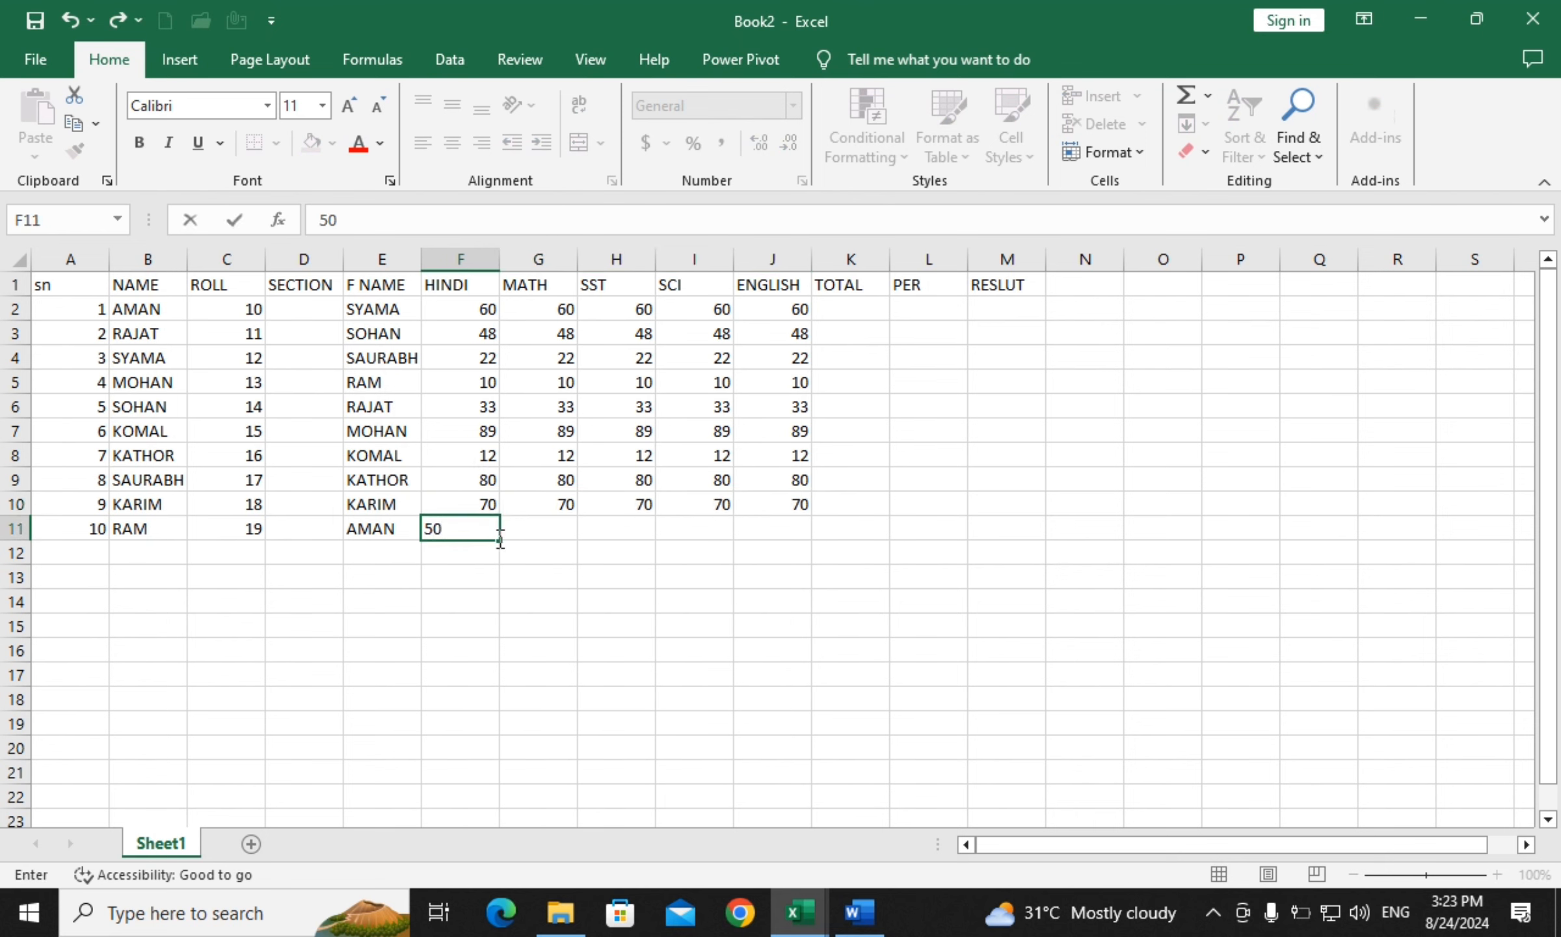
{"action": "left_click_drag", "start_coordinate": [501, 538], "coordinate": [811, 531]}
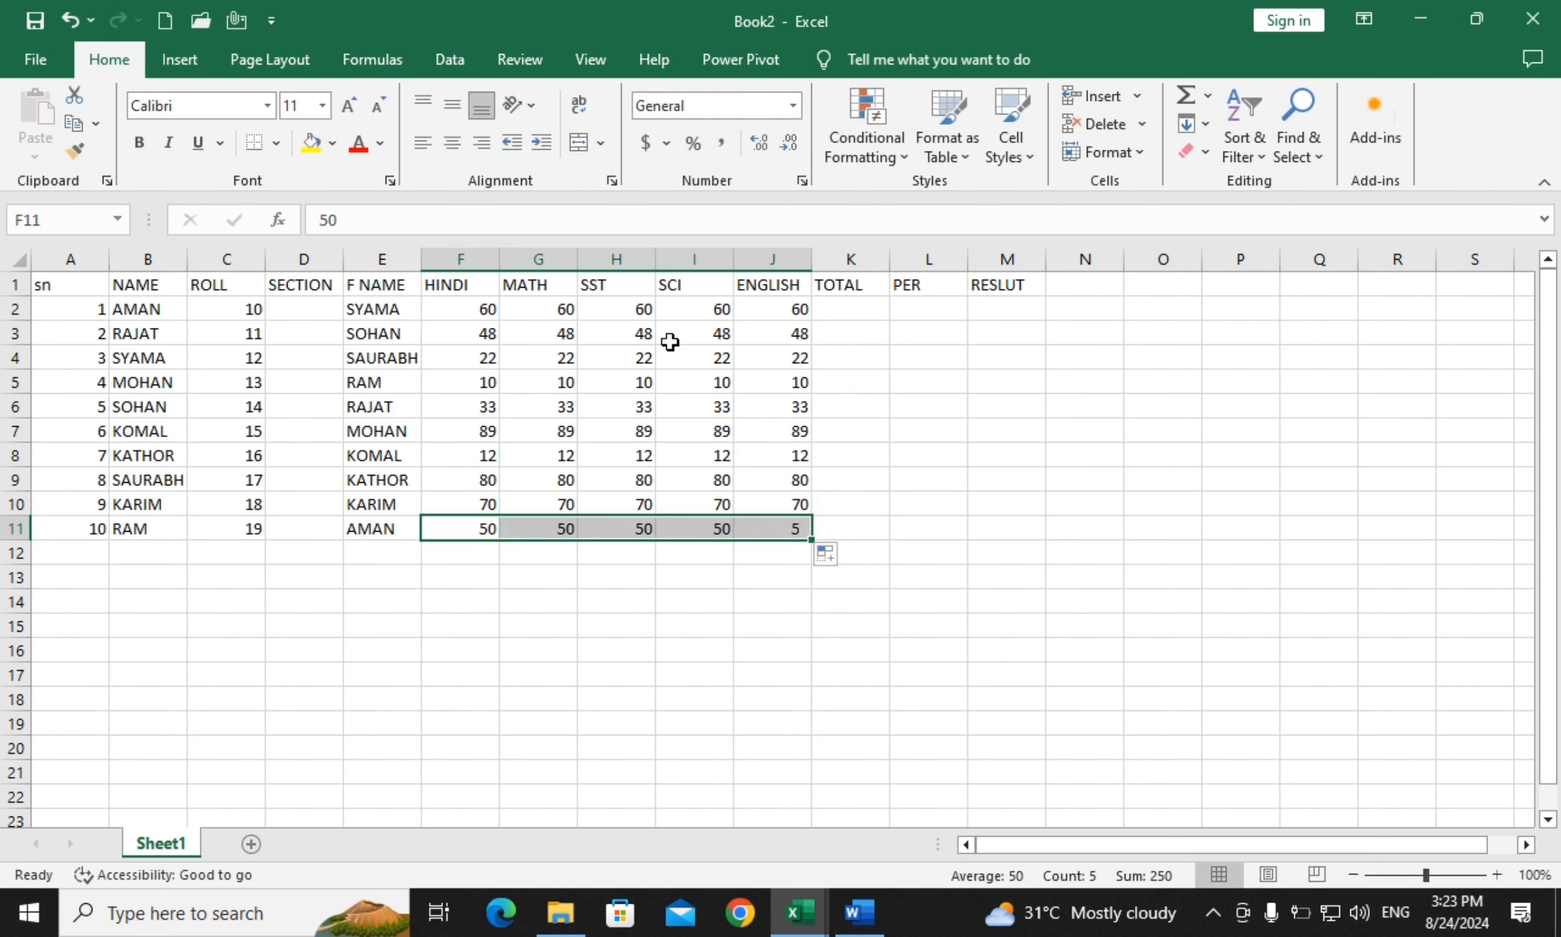
{"action": "left_click", "coordinate": [1005, 473]}
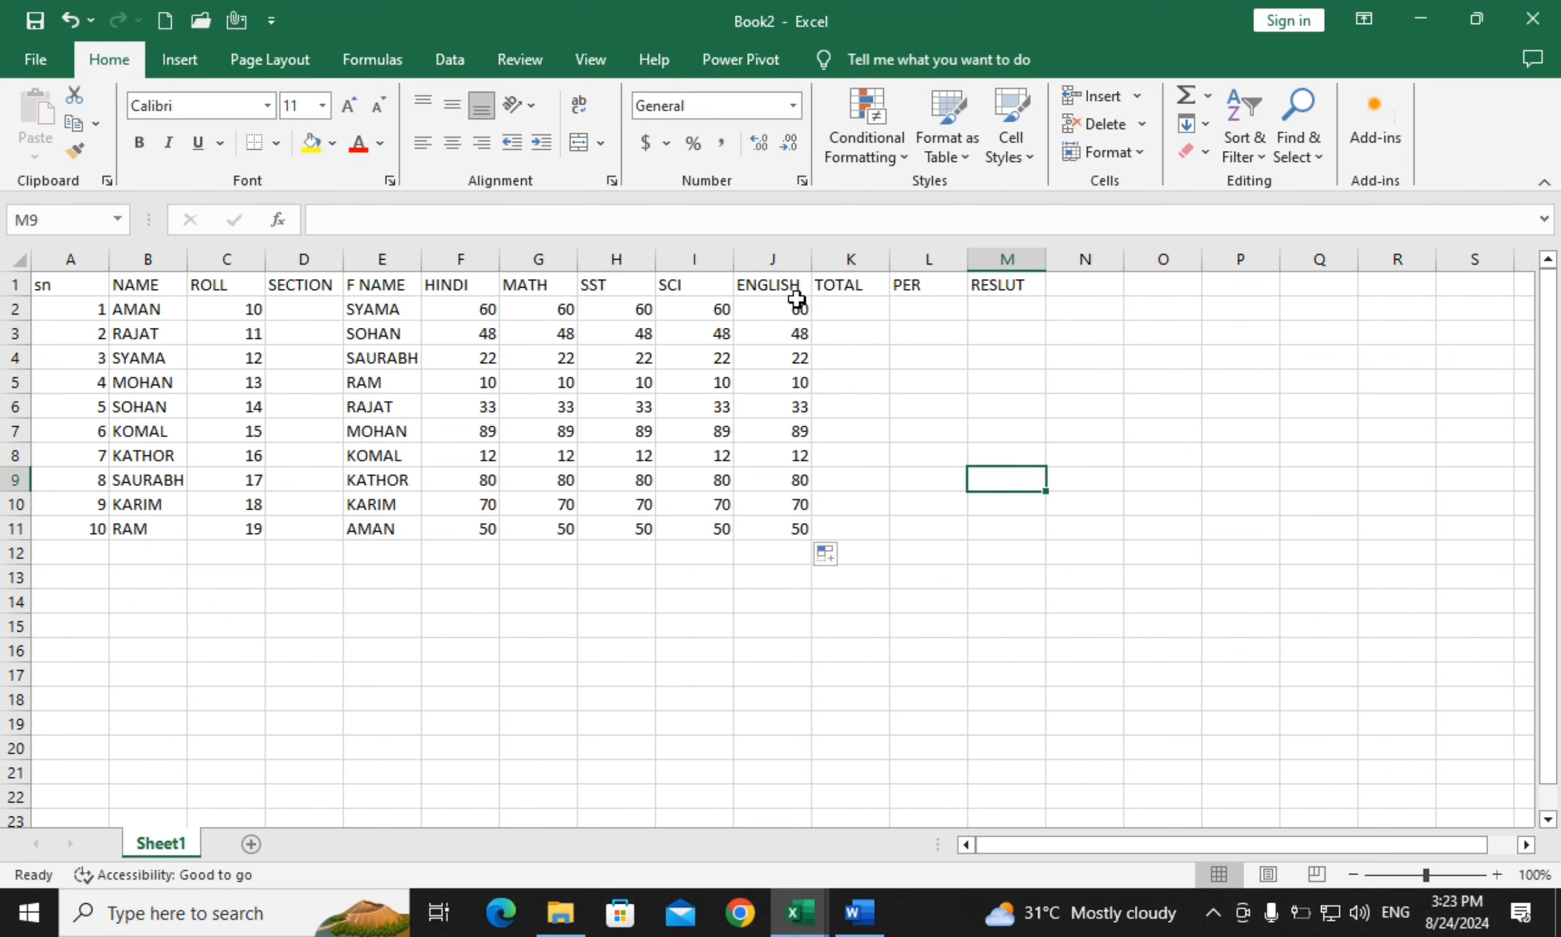
{"action": "left_click", "coordinate": [857, 300]}
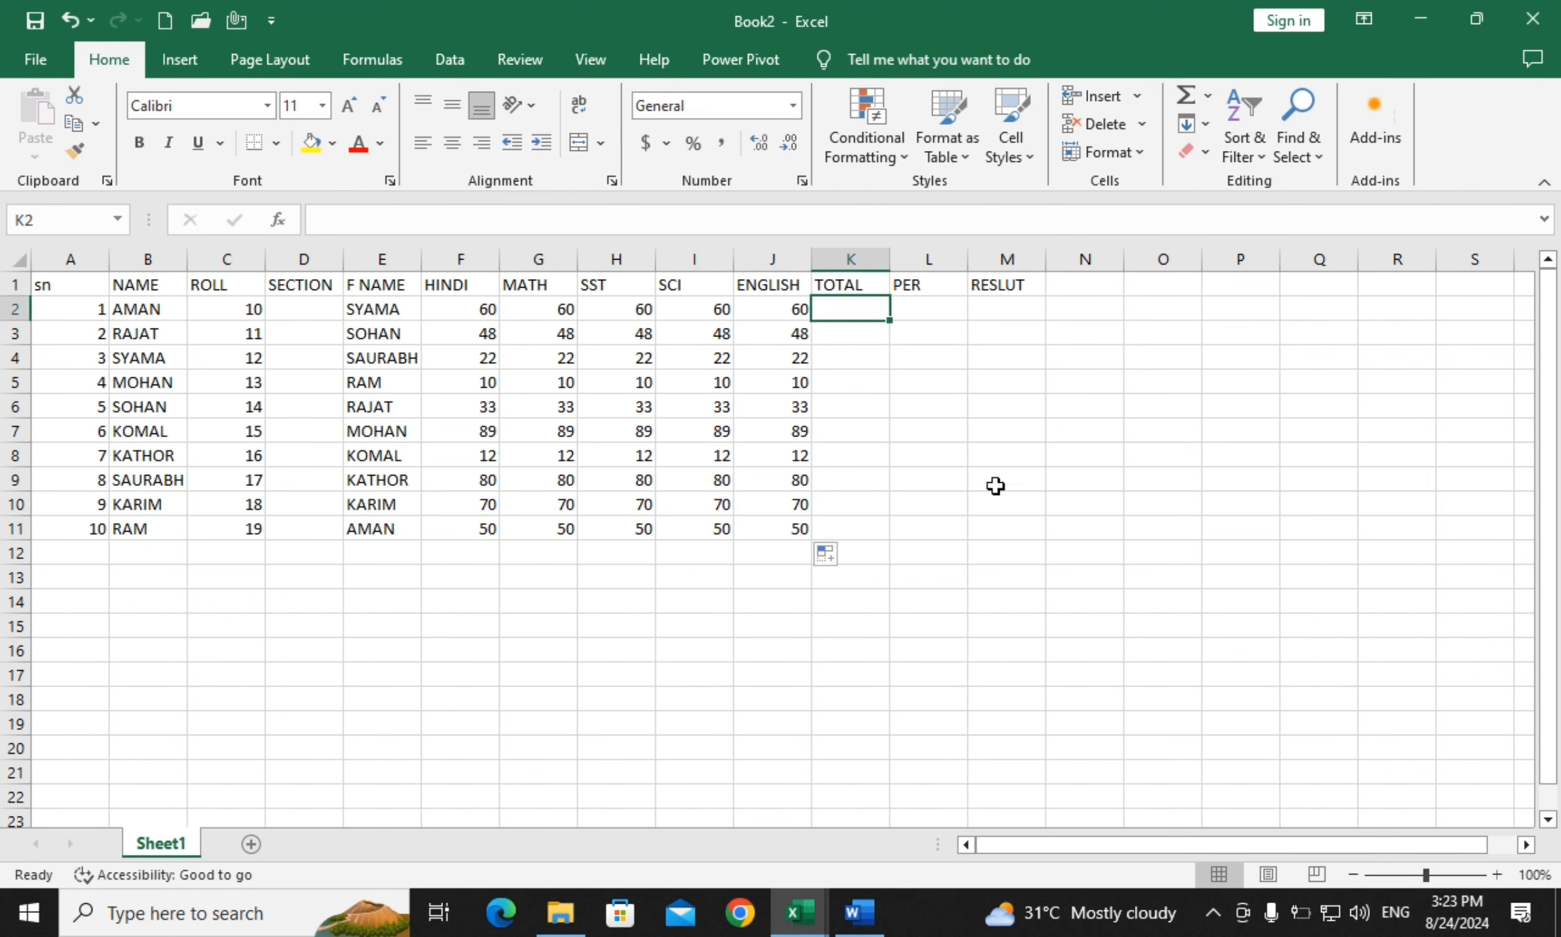
Enter =F2+G2+H2+I2+J2 in K2 and fill it down to K11, totals 300 to 250
{"action": "type", "text": "="}
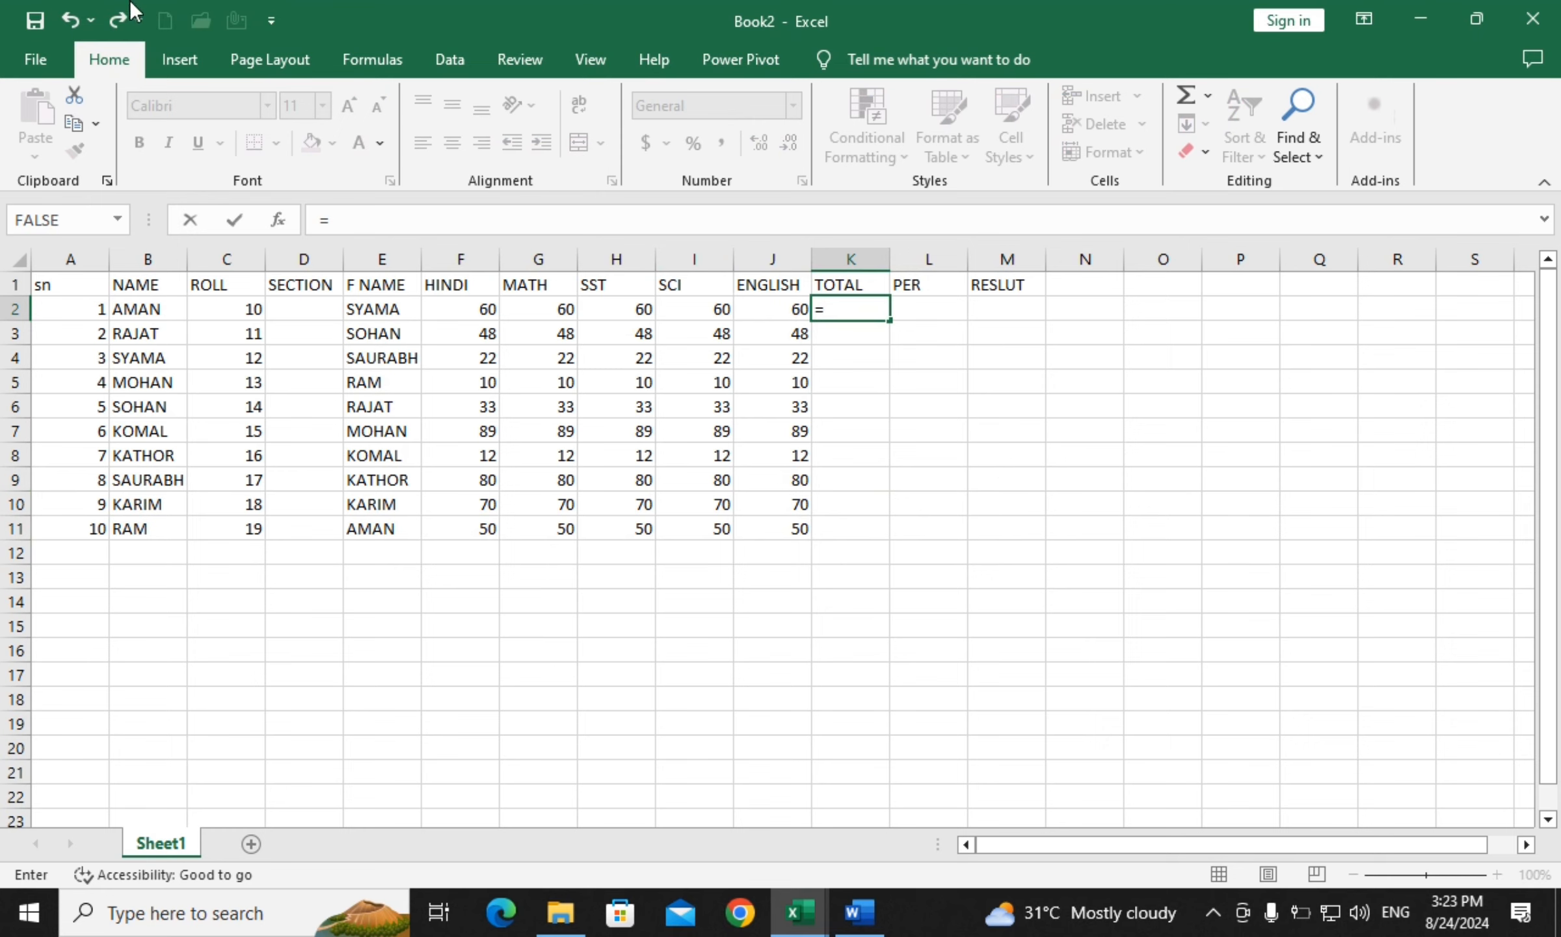
{"action": "left_click", "coordinate": [478, 308]}
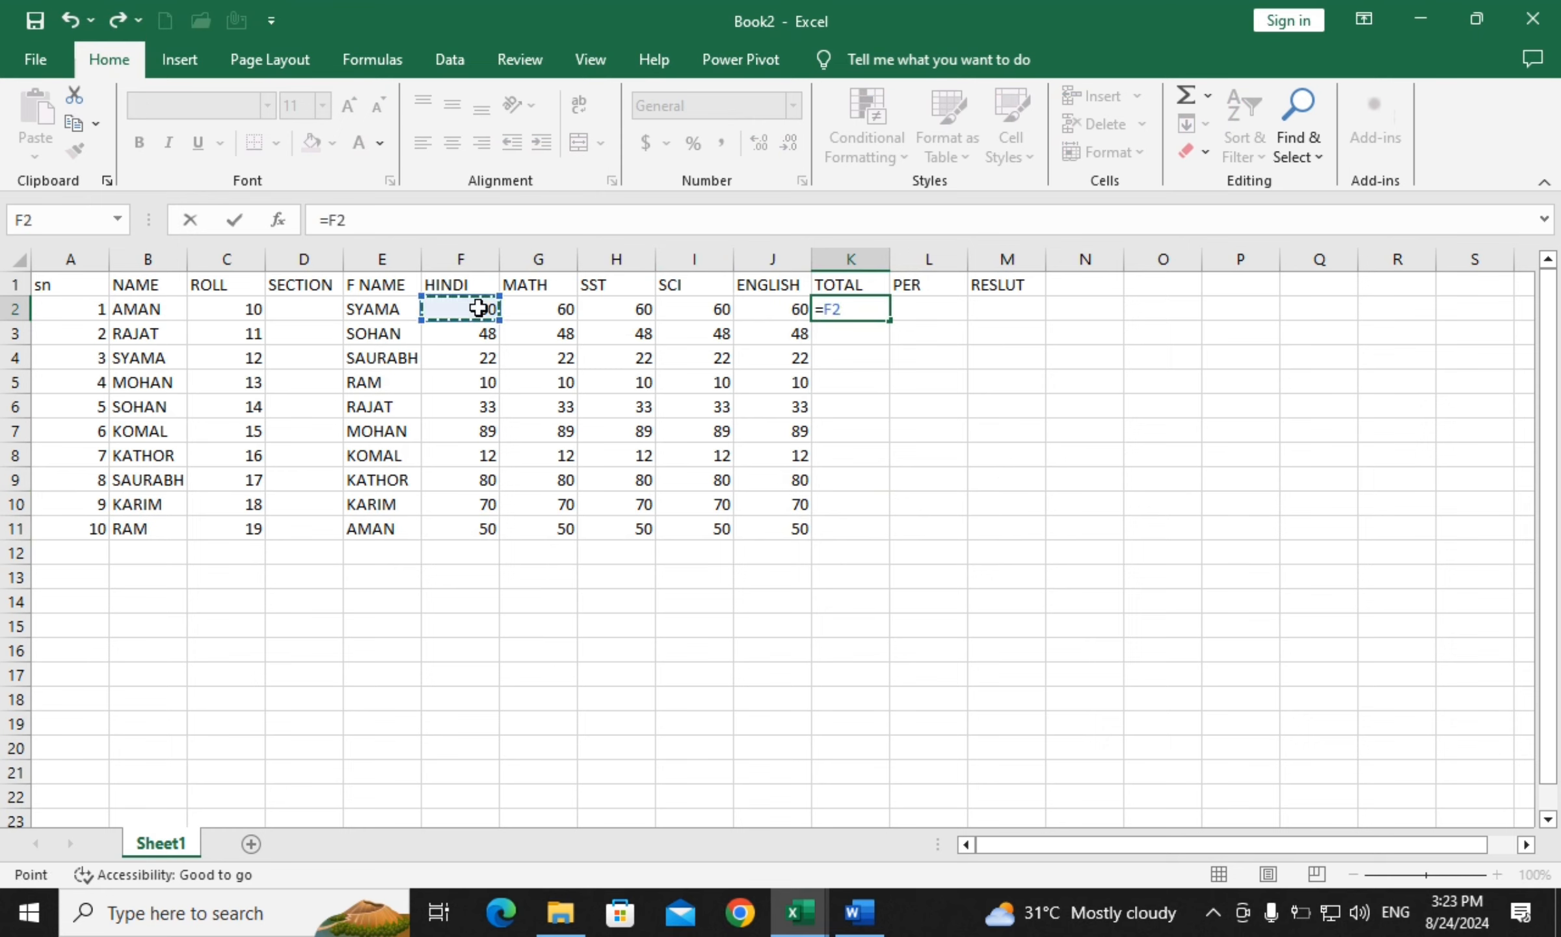
{"action": "type", "text": "+"}
{"action": "left_click", "coordinate": [563, 313]}
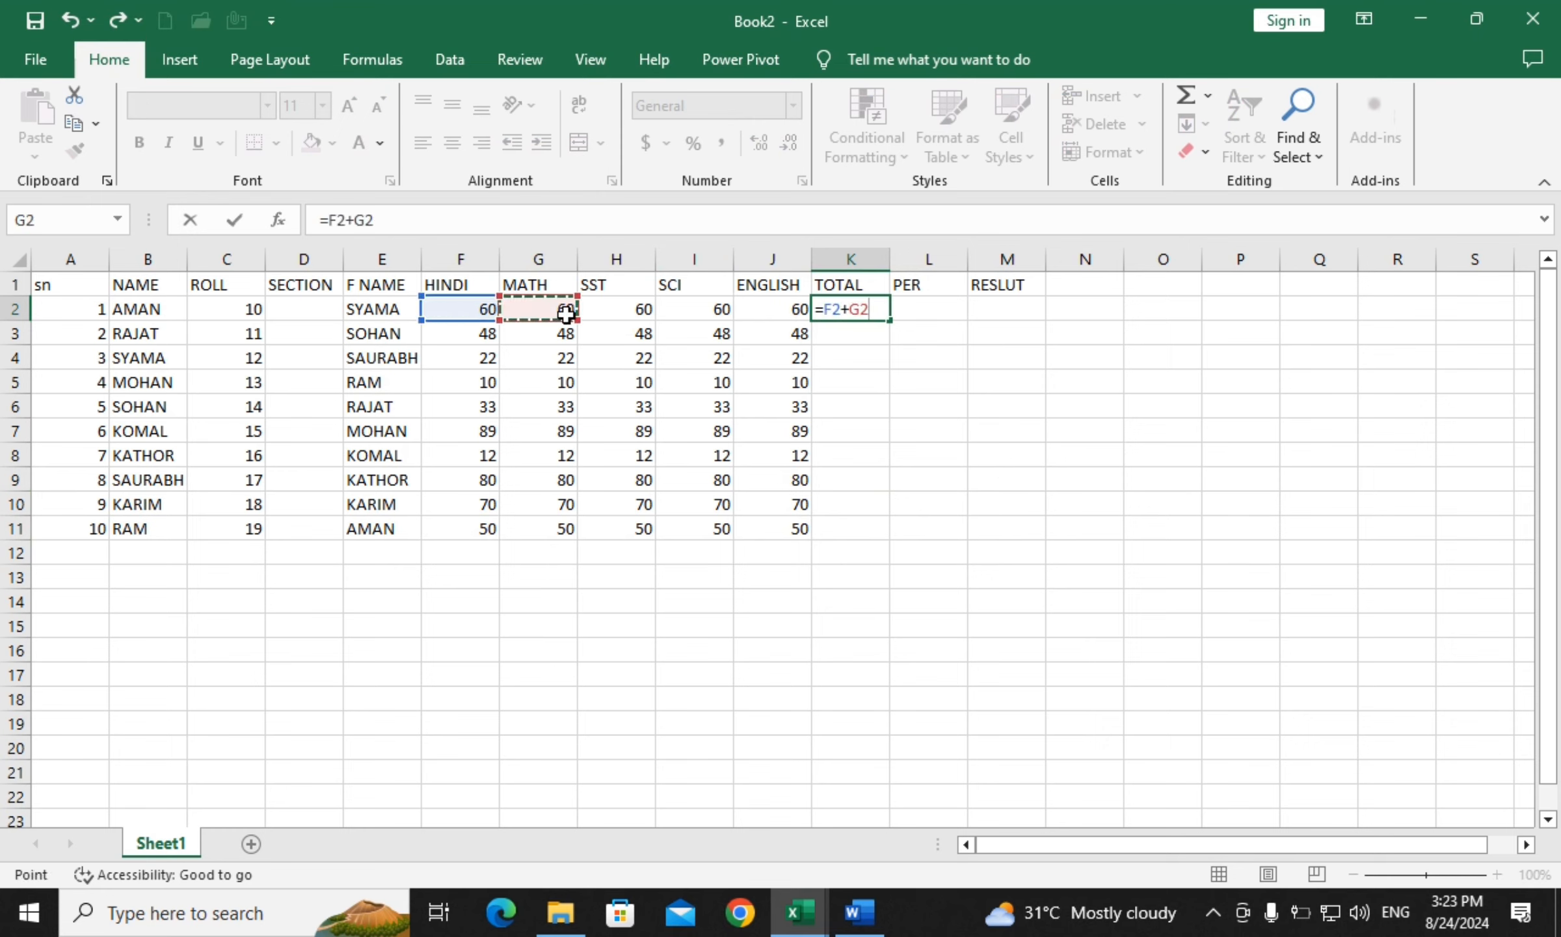
{"action": "type", "text": "+"}
{"action": "left_click", "coordinate": [619, 315]}
{"action": "type", "text": "+"}
{"action": "left_click", "coordinate": [720, 317]}
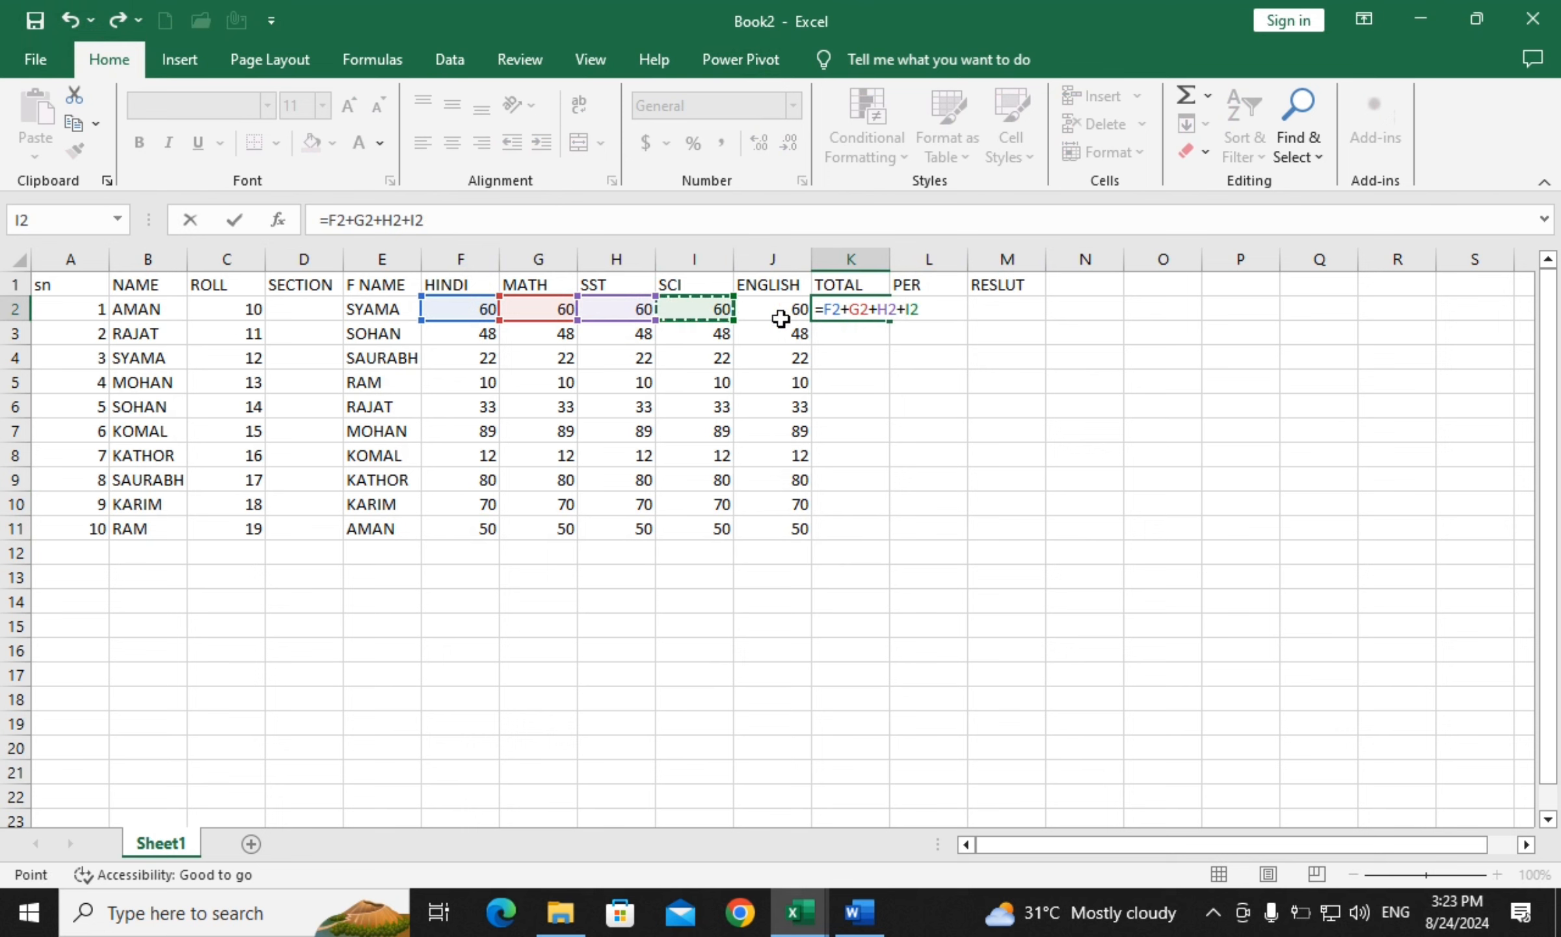
{"action": "type", "text": "+"}
{"action": "left_click", "coordinate": [772, 313]}
{"action": "key", "text": "Return"}
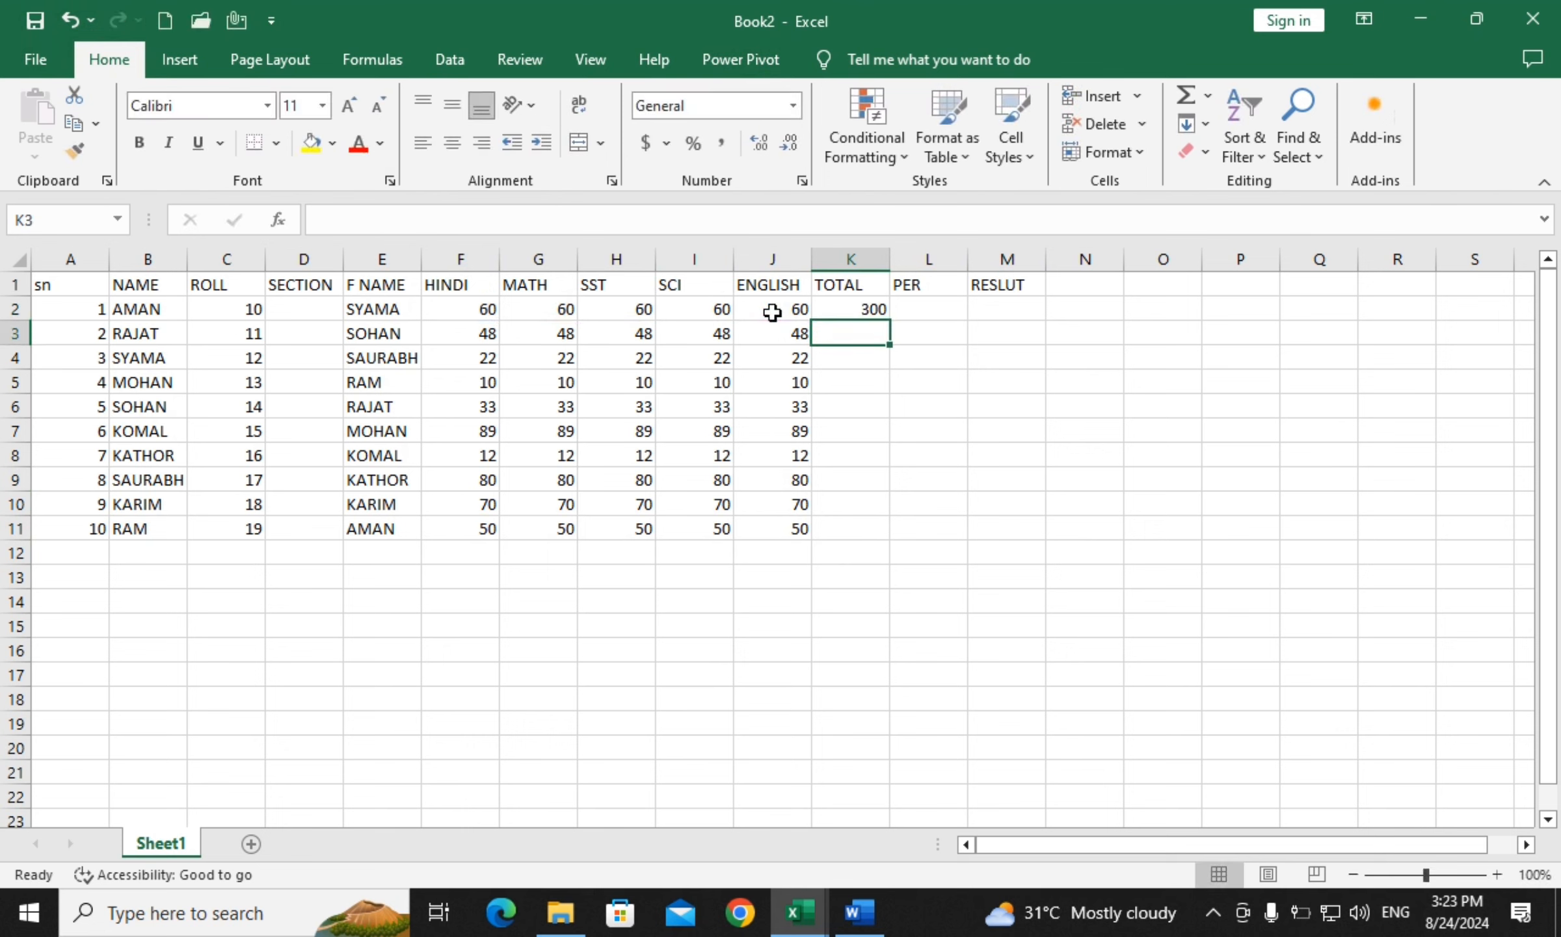
{"action": "left_click", "coordinate": [858, 300]}
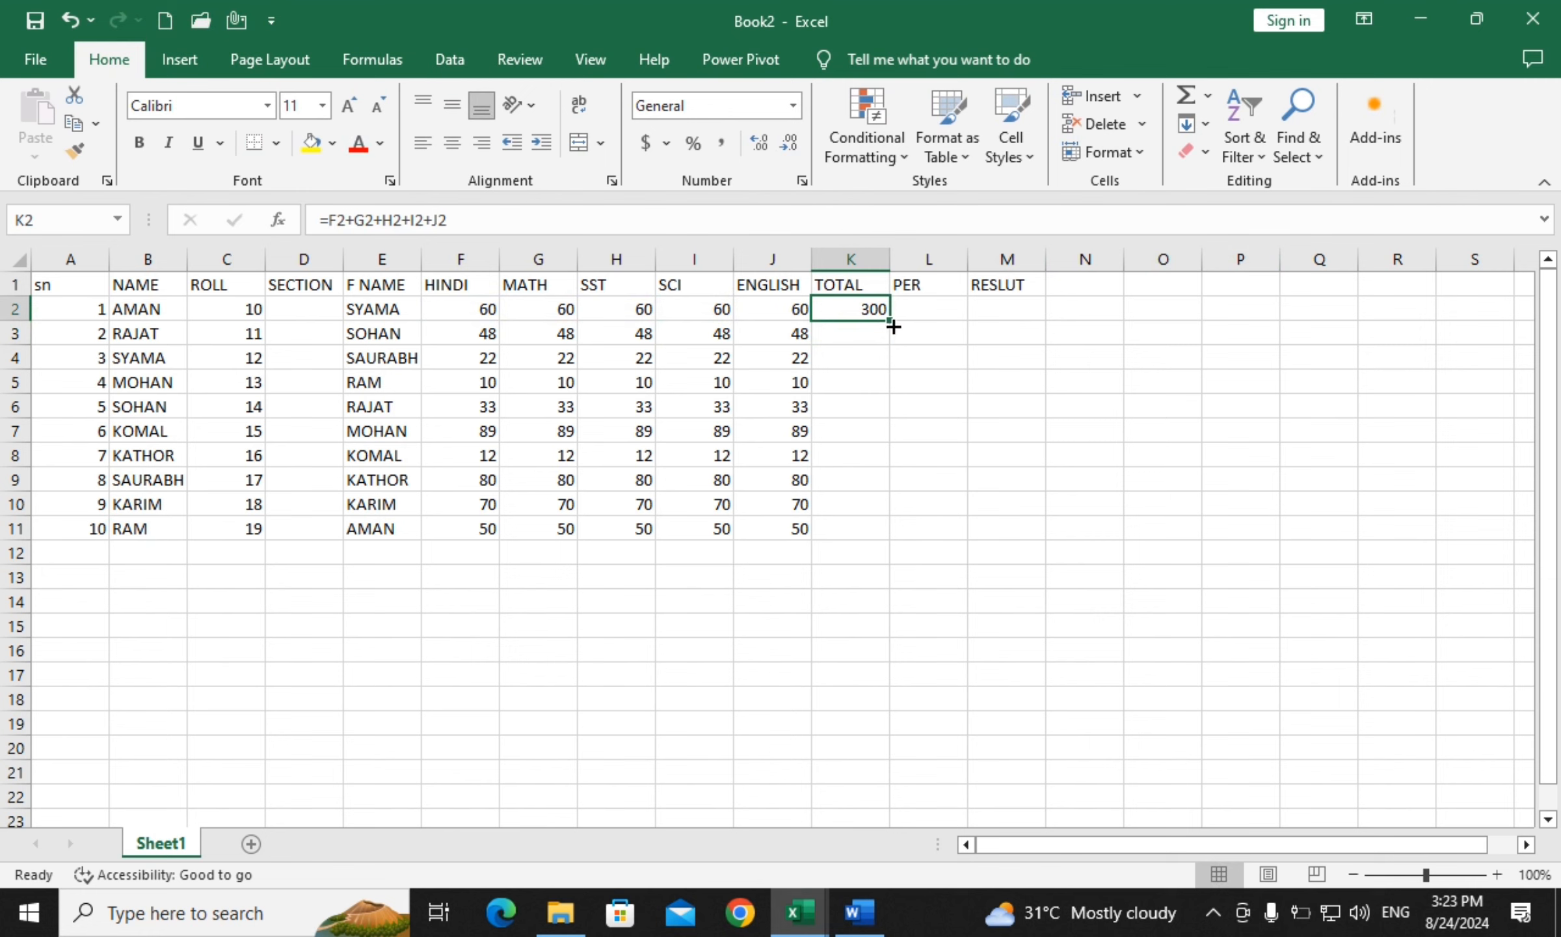
{"action": "left_click_drag", "start_coordinate": [892, 327], "coordinate": [878, 534]}
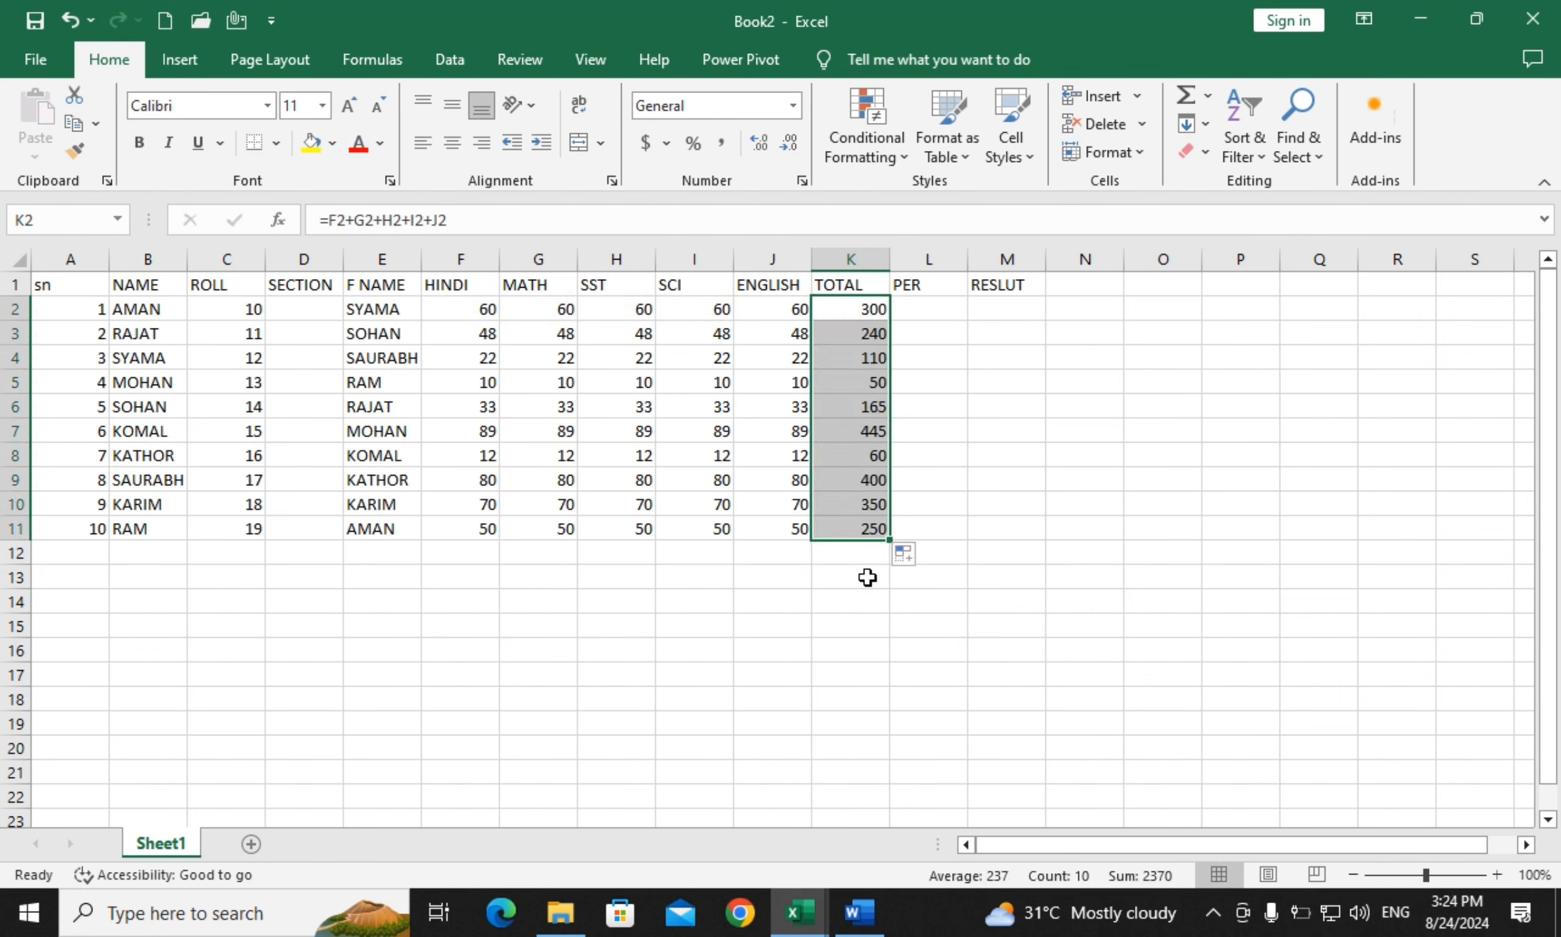
Enter the =K2*100/500 percentage in L2 and fill it down to L11, giving 60 to 50
{"action": "left_click", "coordinate": [920, 312]}
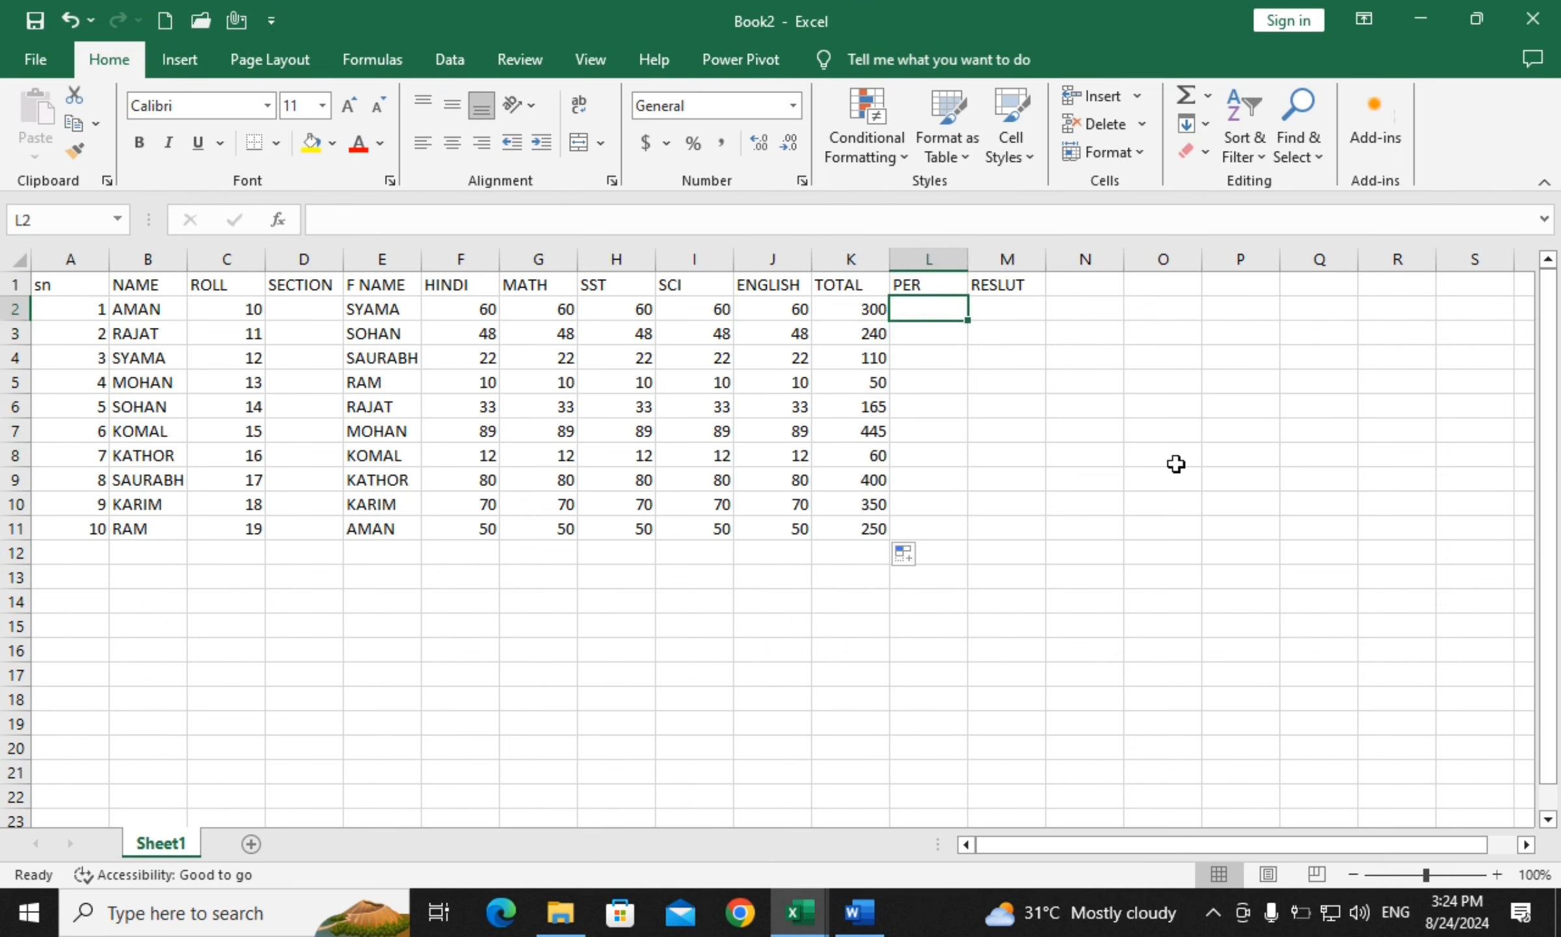
{"action": "type", "text": "="}
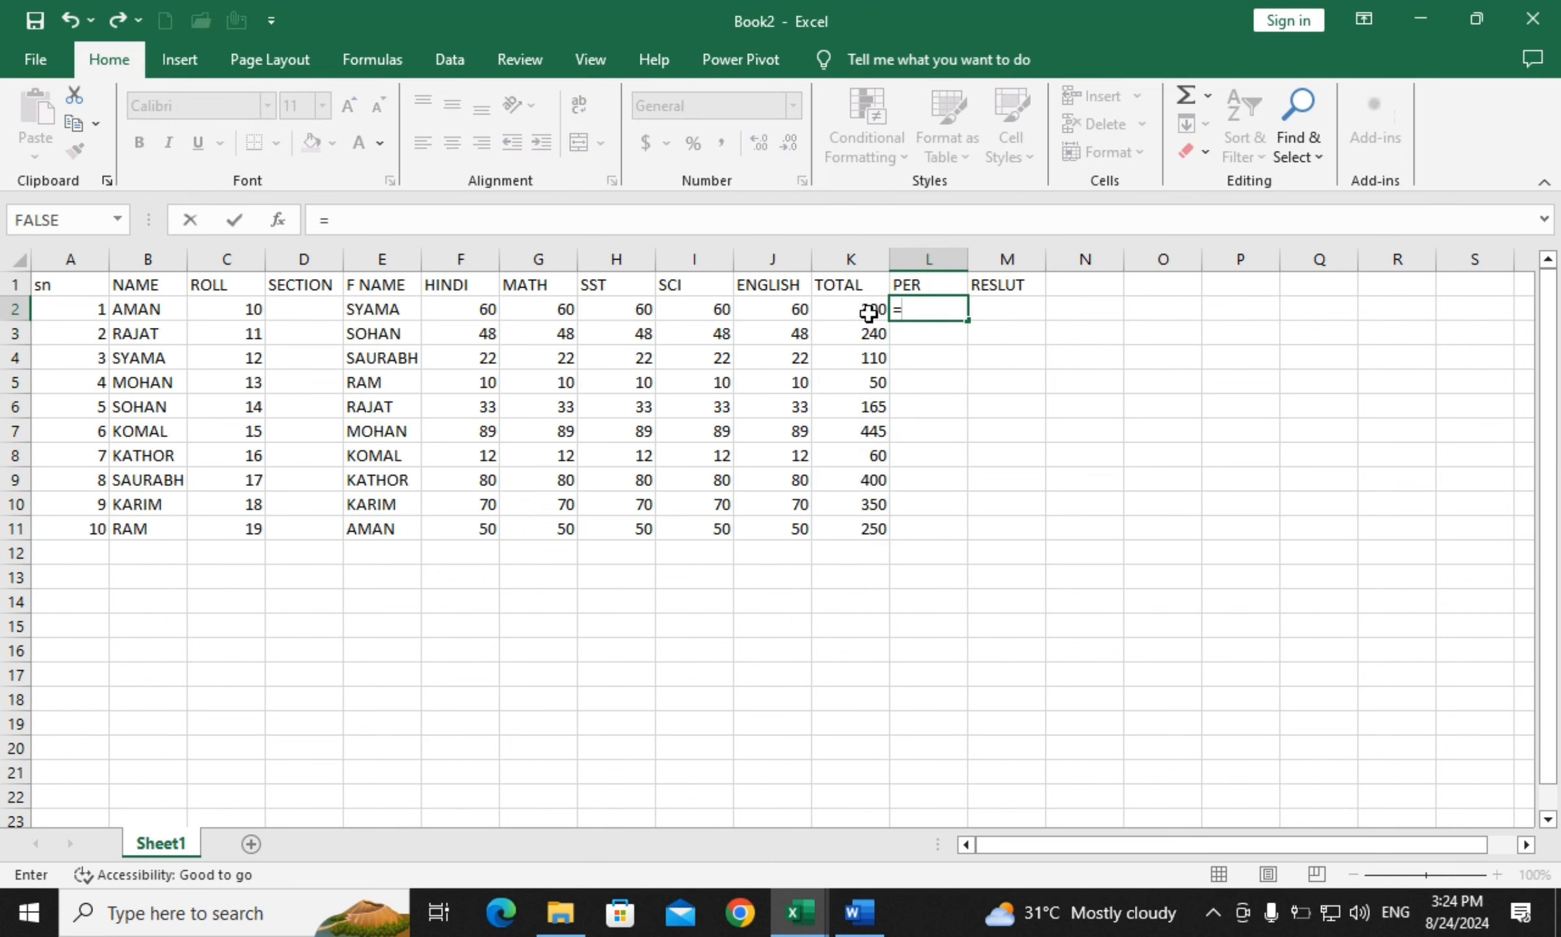
{"action": "left_click", "coordinate": [869, 312]}
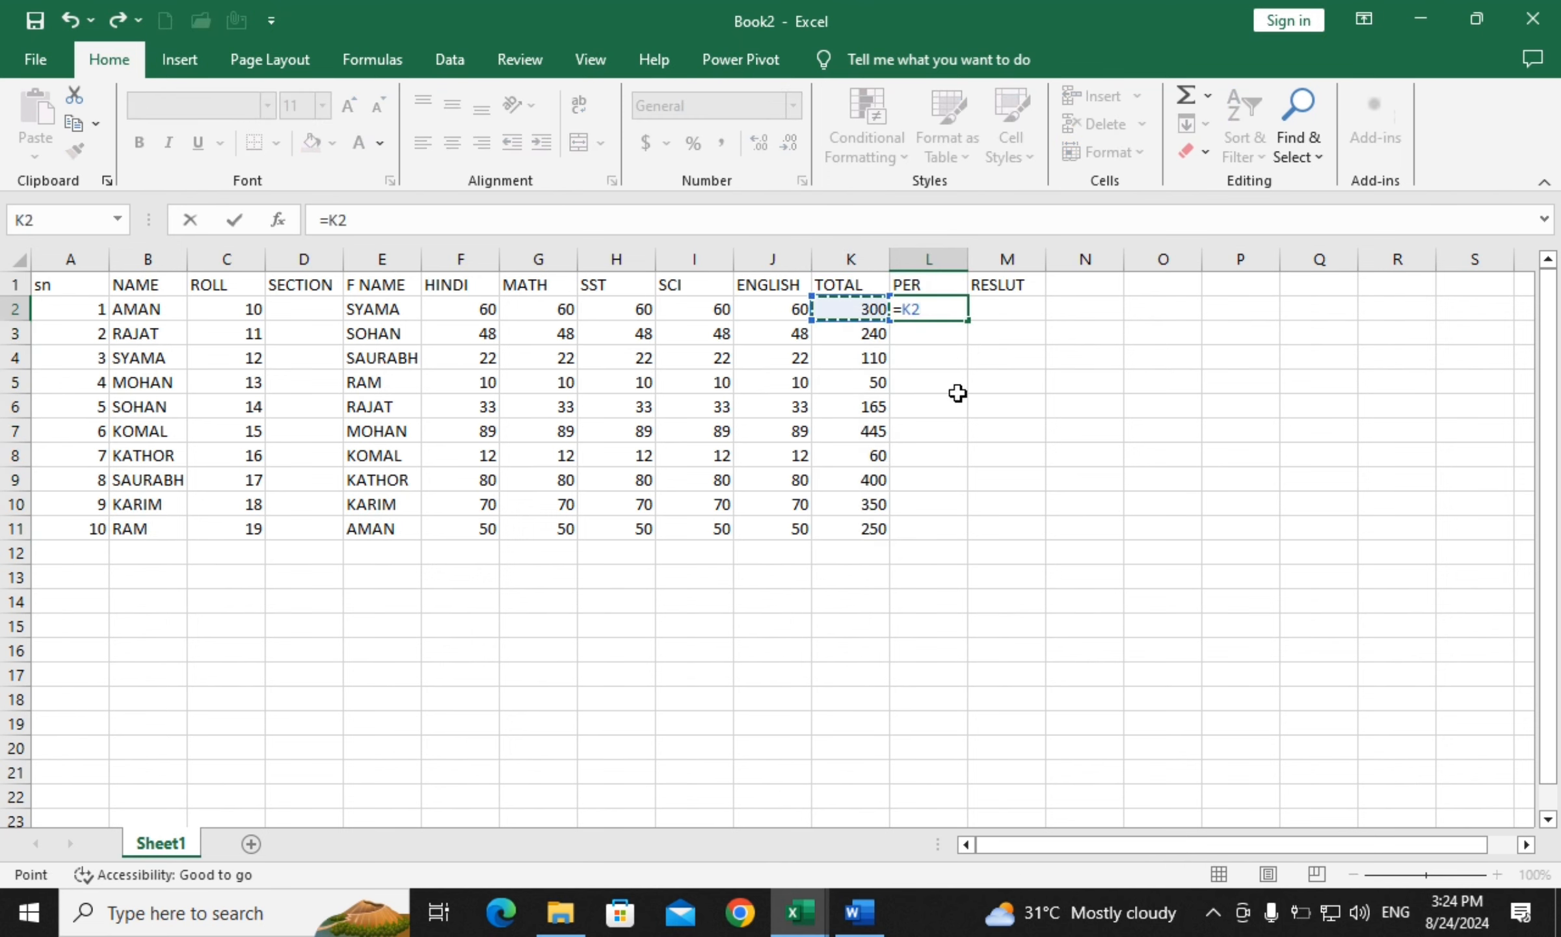
{"action": "type", "text": "*"}
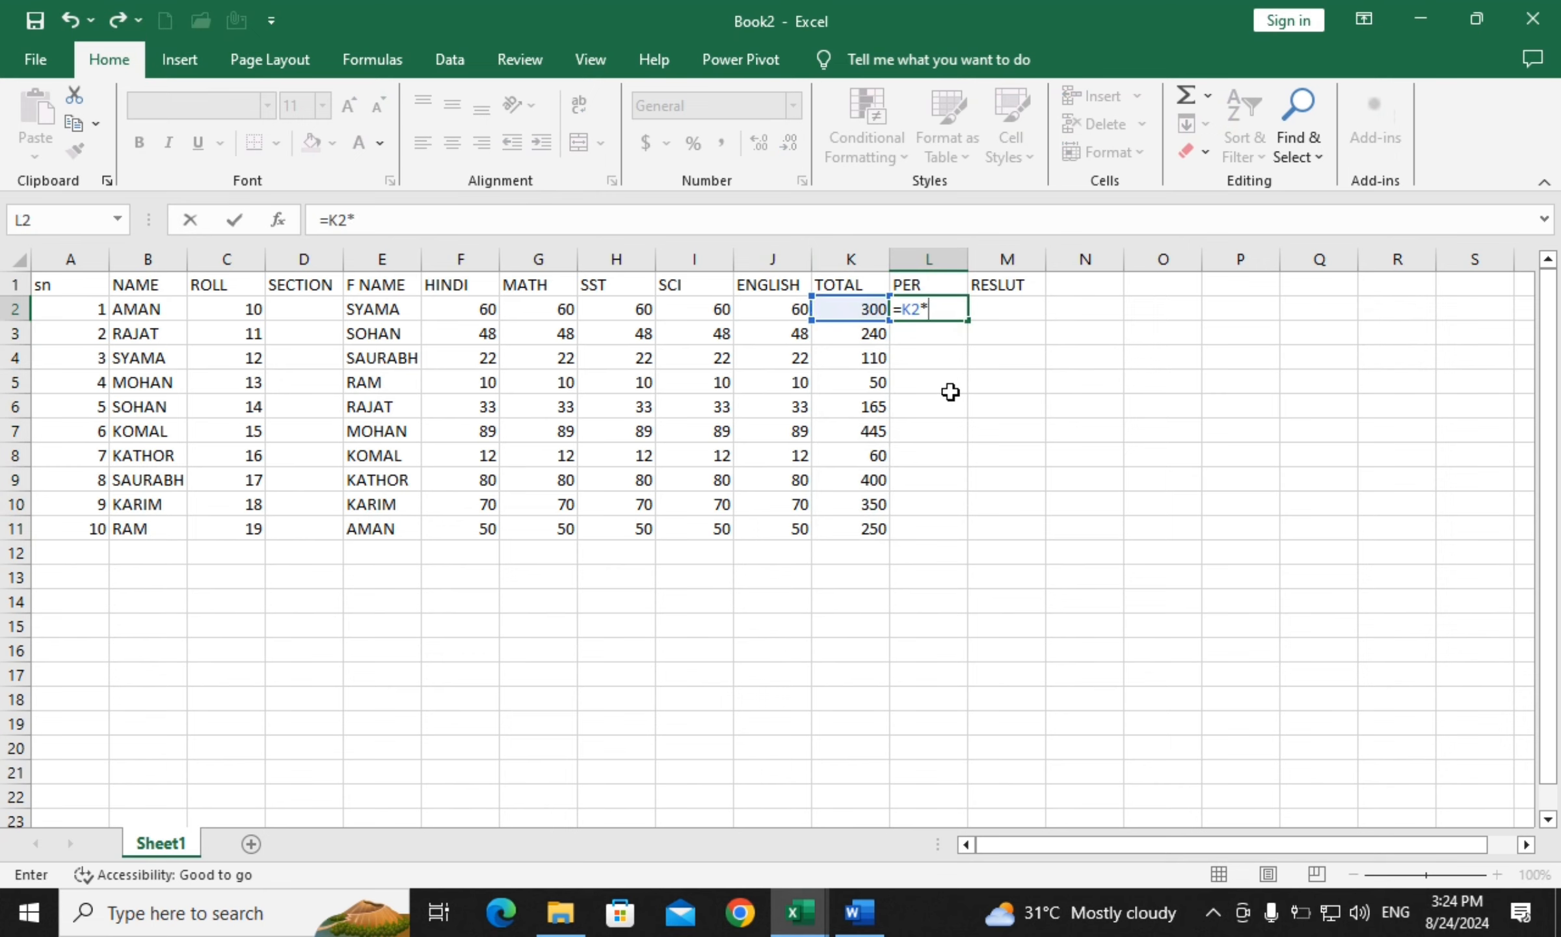
{"action": "type", "text": "100/500"}
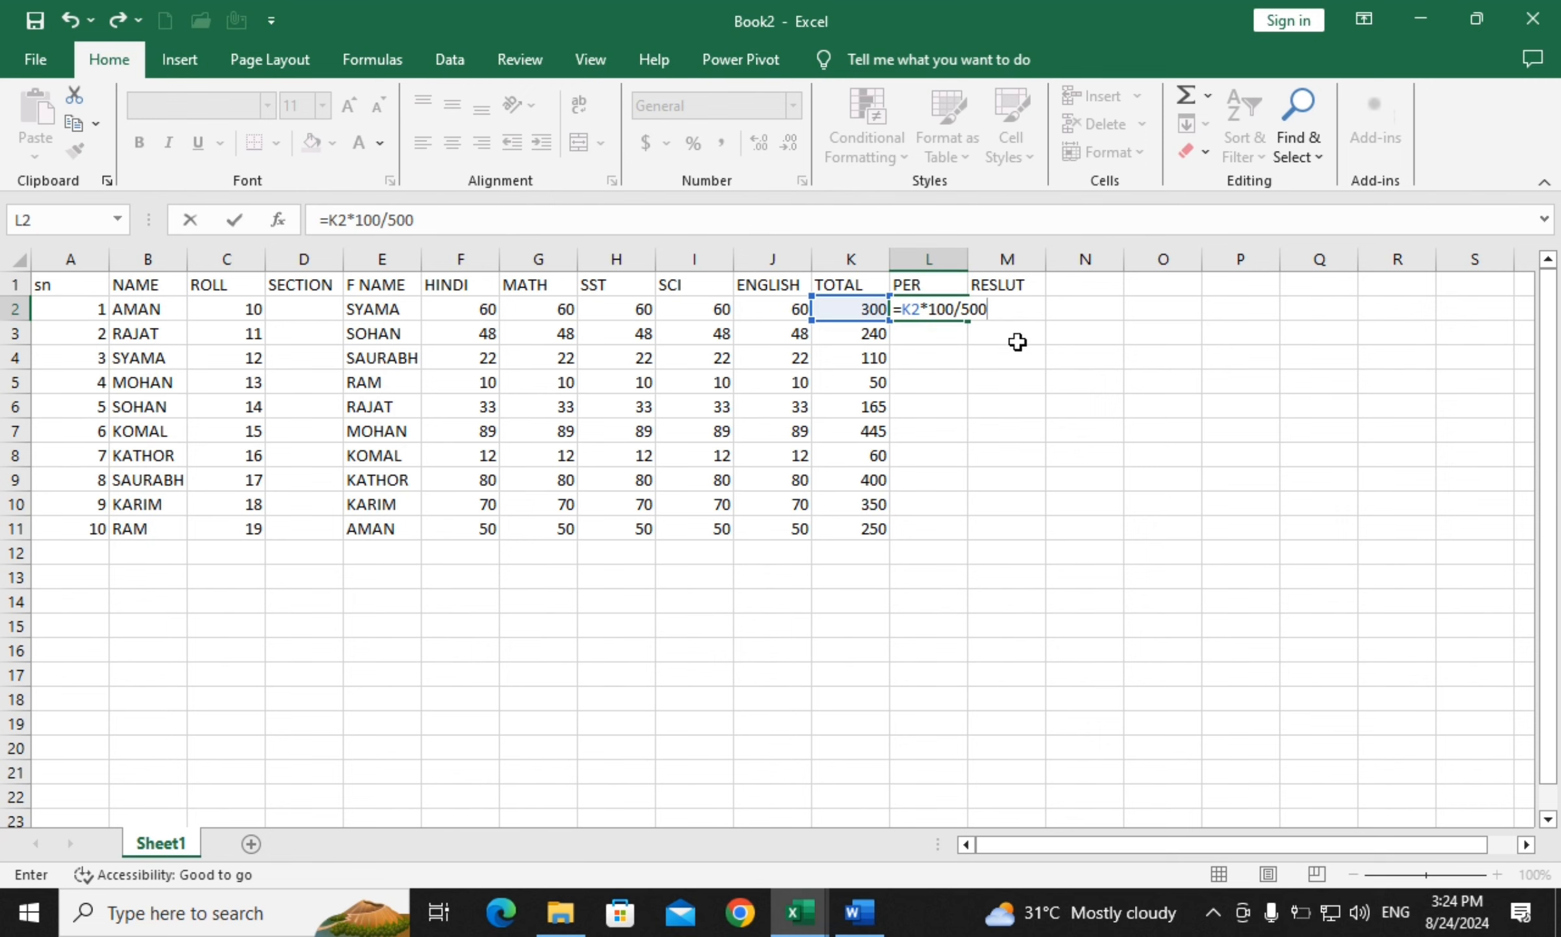
{"action": "key", "text": "Return"}
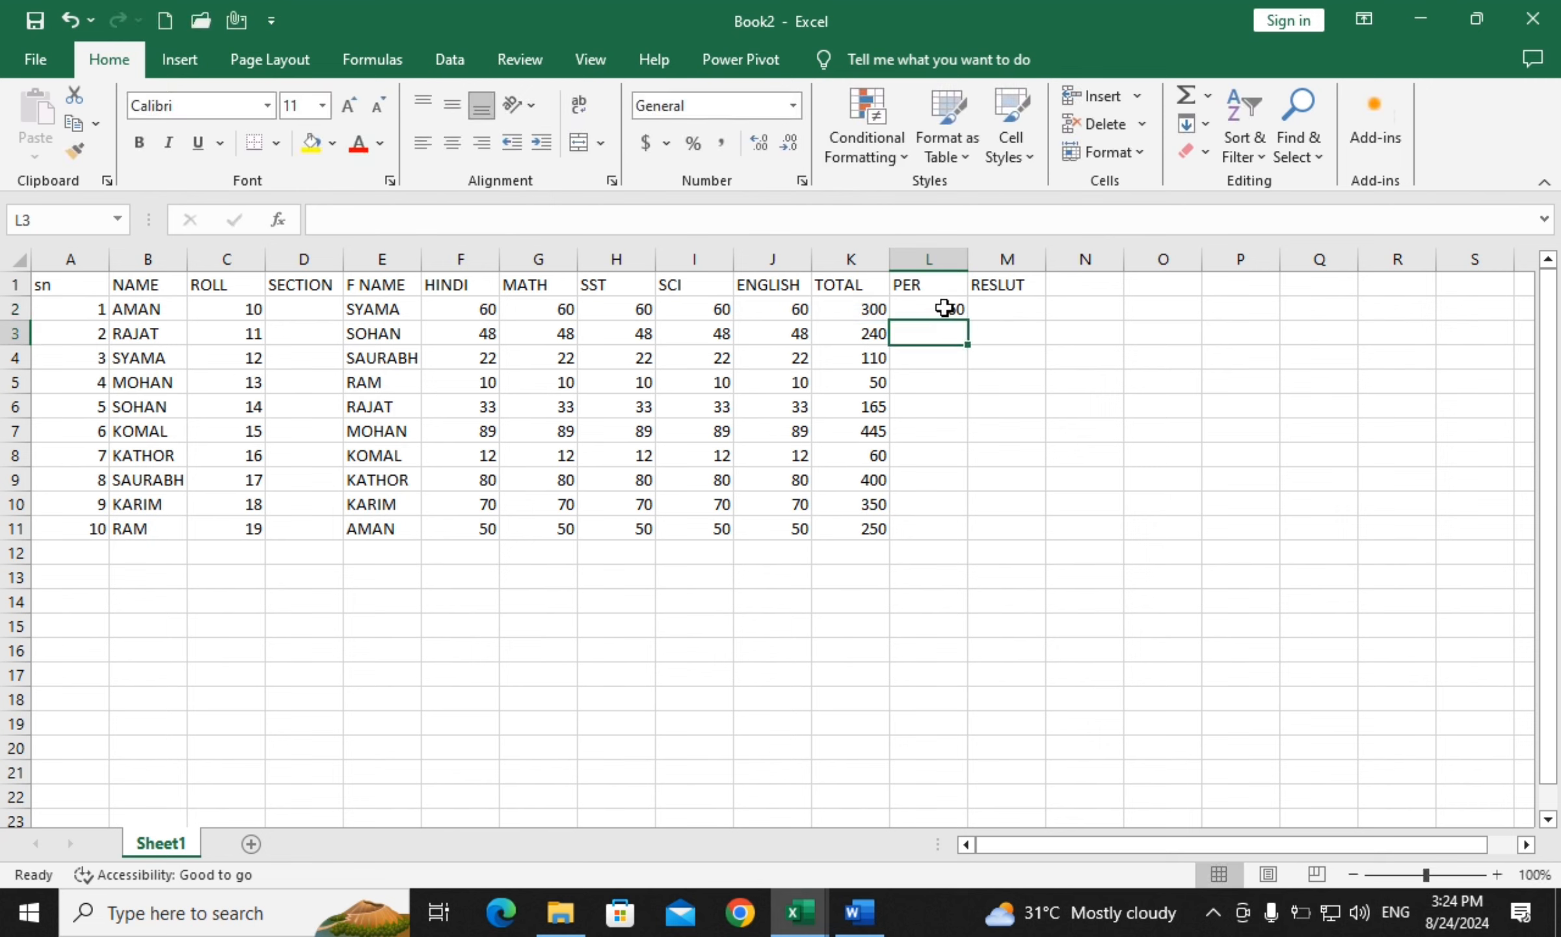
{"action": "left_click", "coordinate": [943, 310]}
{"action": "double_click", "coordinate": [967, 326]}
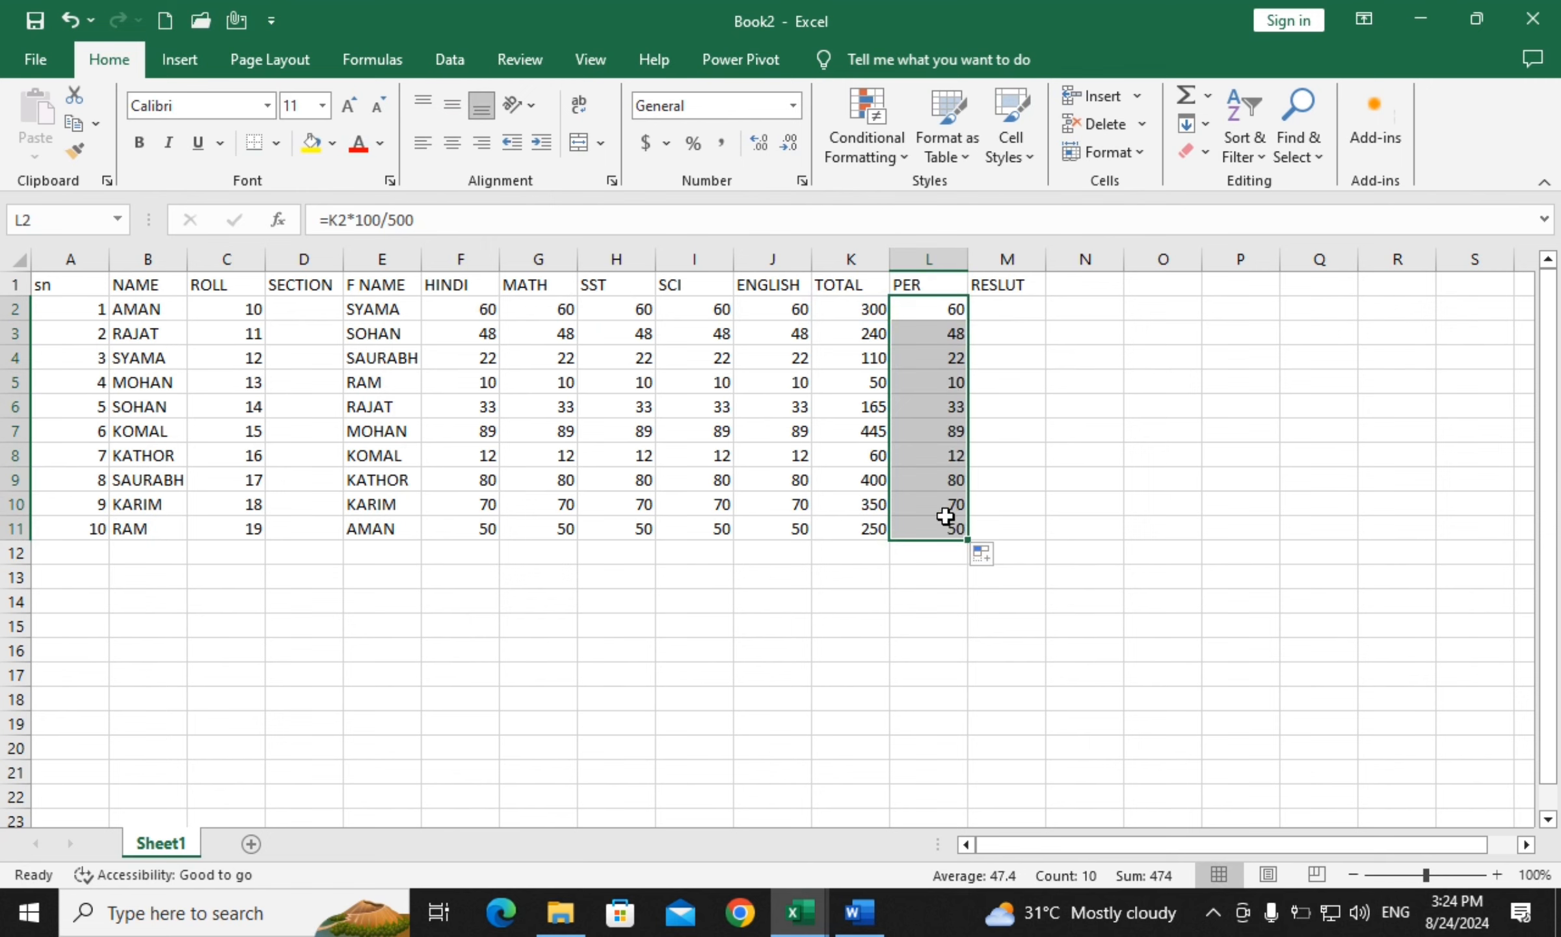
{"action": "left_click", "coordinate": [1085, 471]}
{"action": "left_click", "coordinate": [944, 389]}
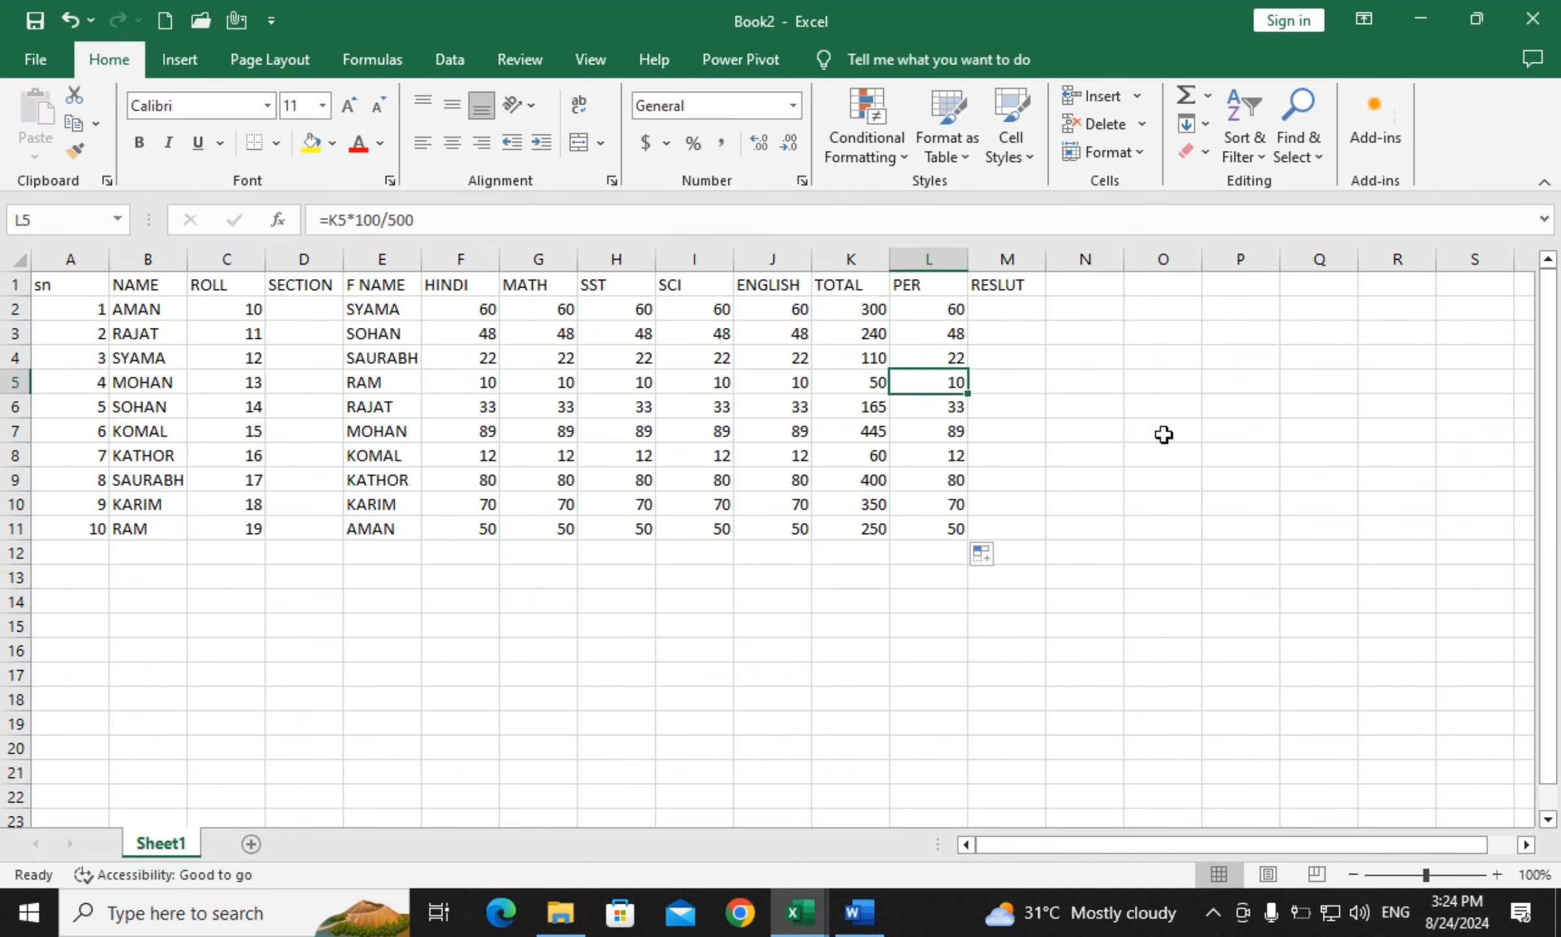
{"action": "left_click", "coordinate": [1007, 312]}
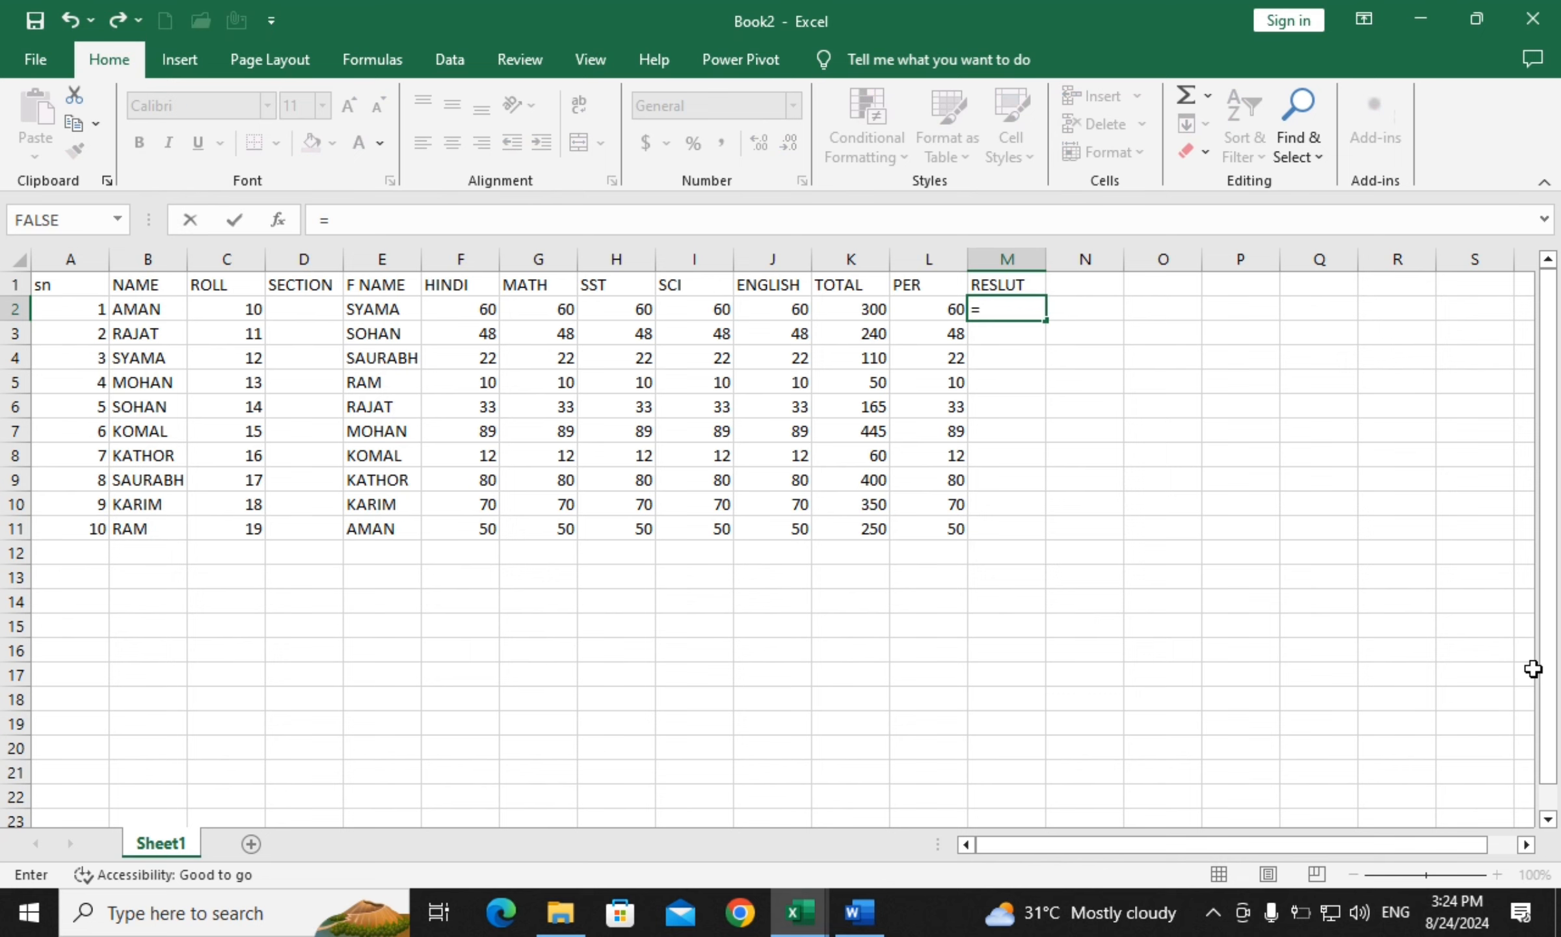
Enter =IF(L2>=33,"PASS","FAIL") in M2 and accept Excel's suggested correction
{"action": "type", "text": "F("}
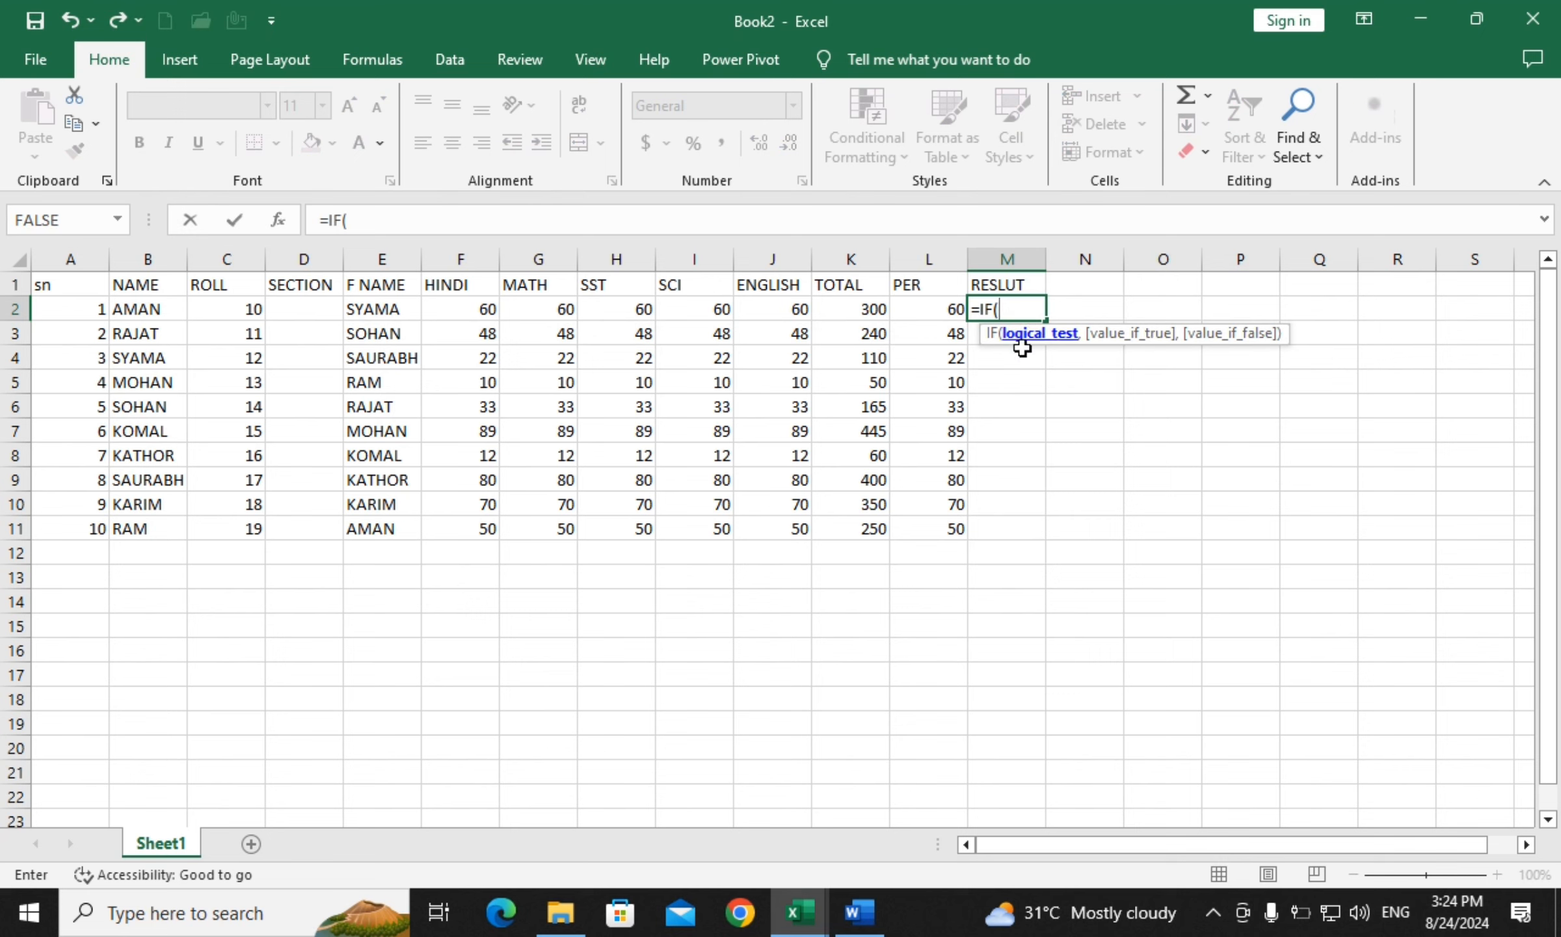
{"action": "left_click", "coordinate": [927, 307]}
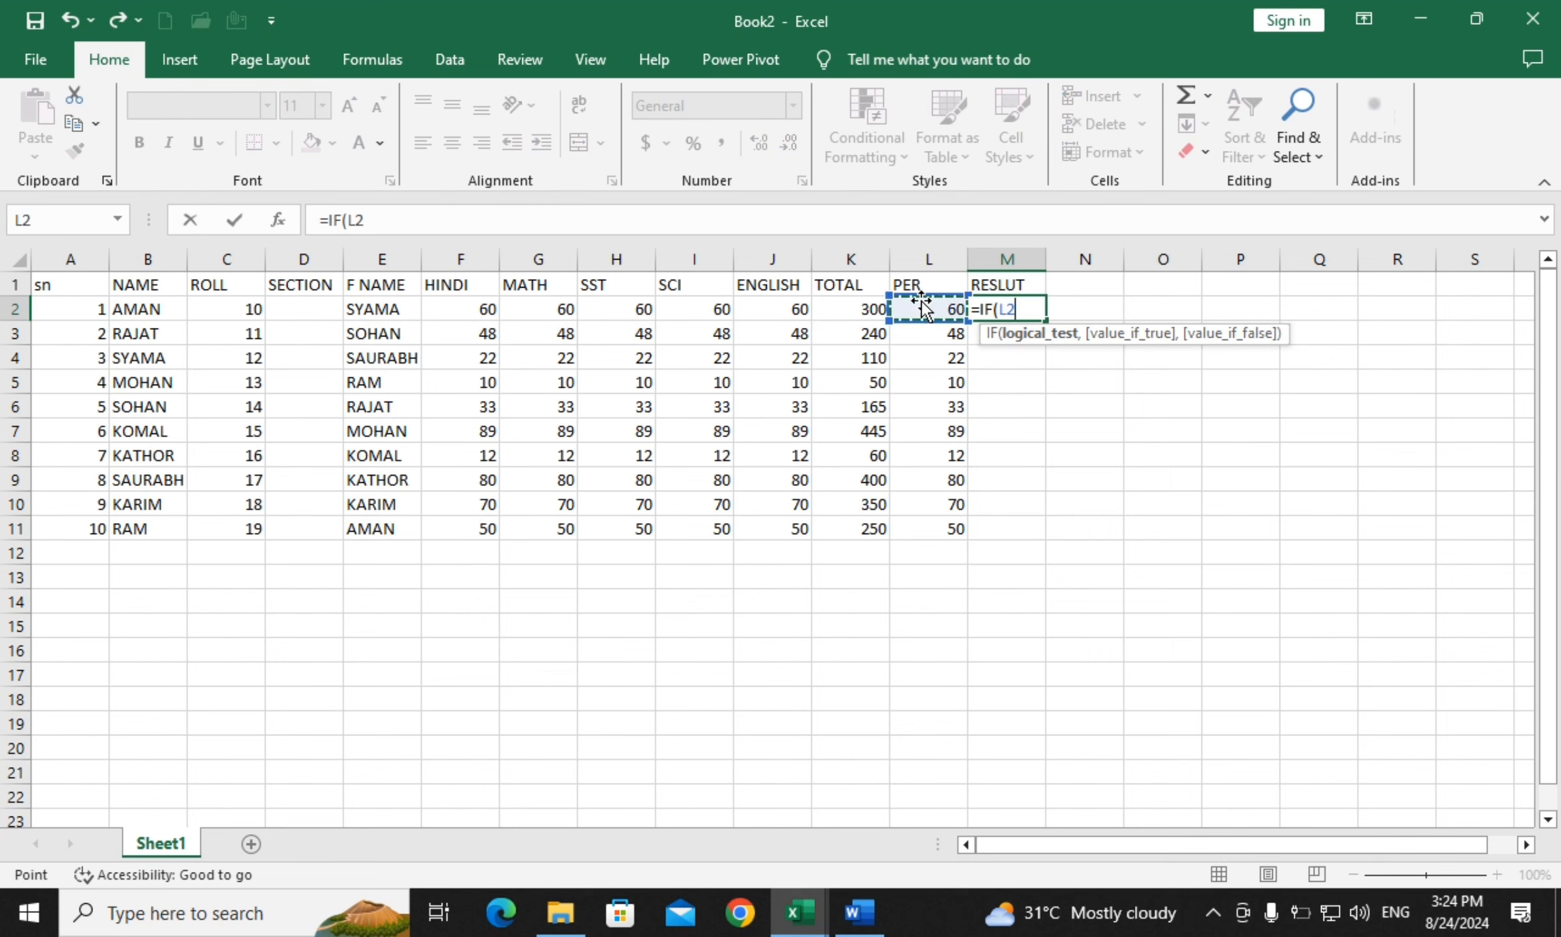
{"action": "type", "text": "=>"}
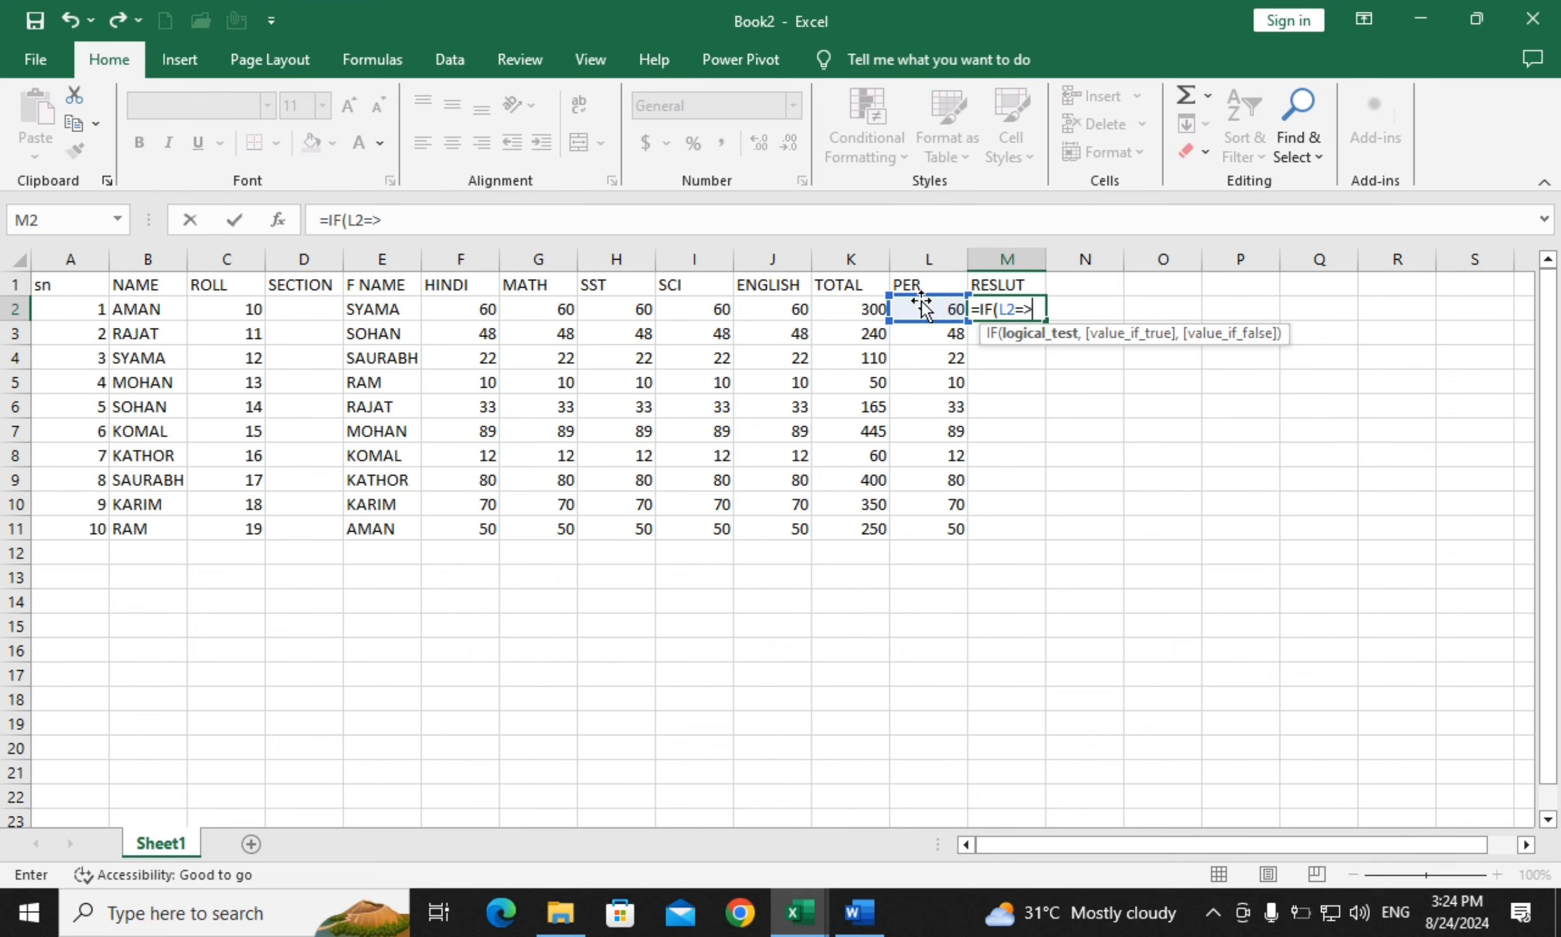
{"action": "type", "text": "33"}
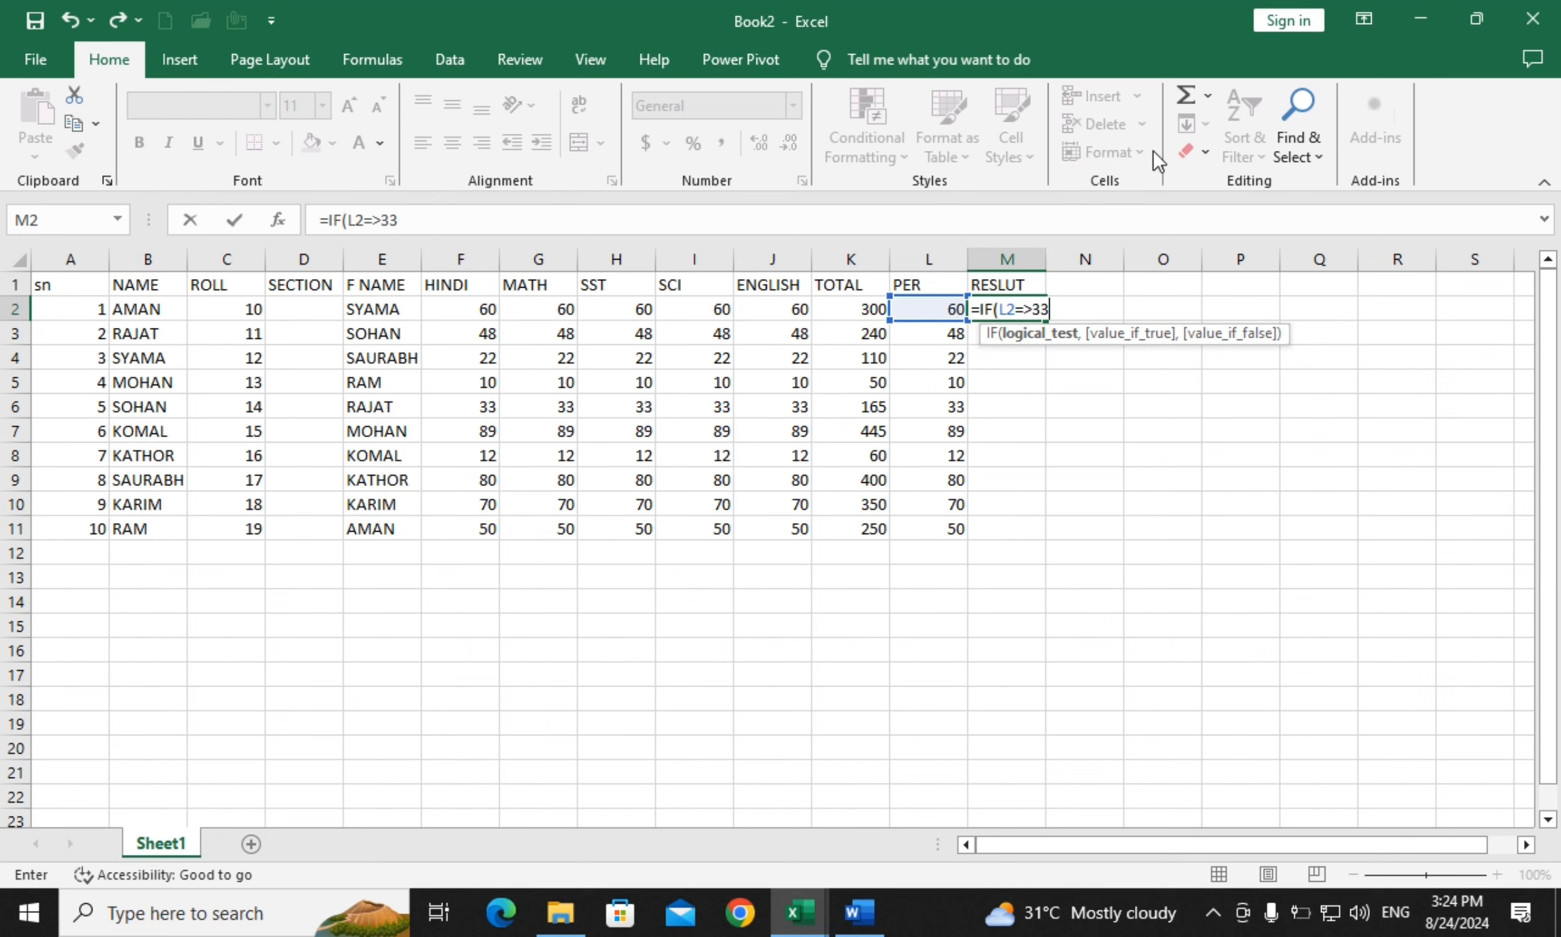
{"action": "type", "text": ","}
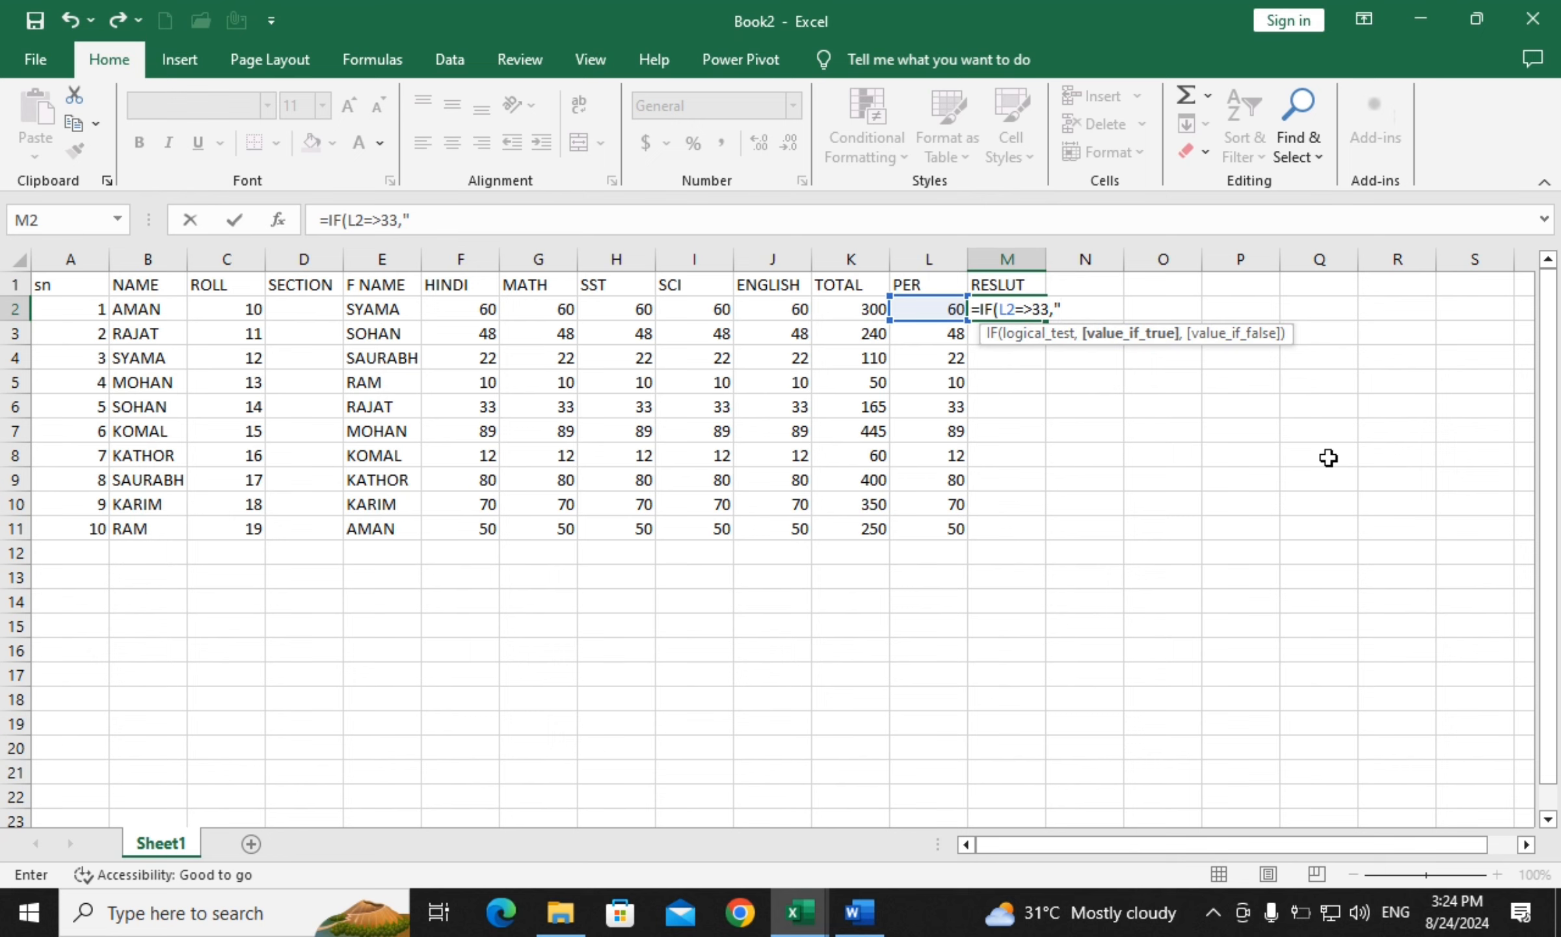
{"action": "type", "text": "PASS\","}
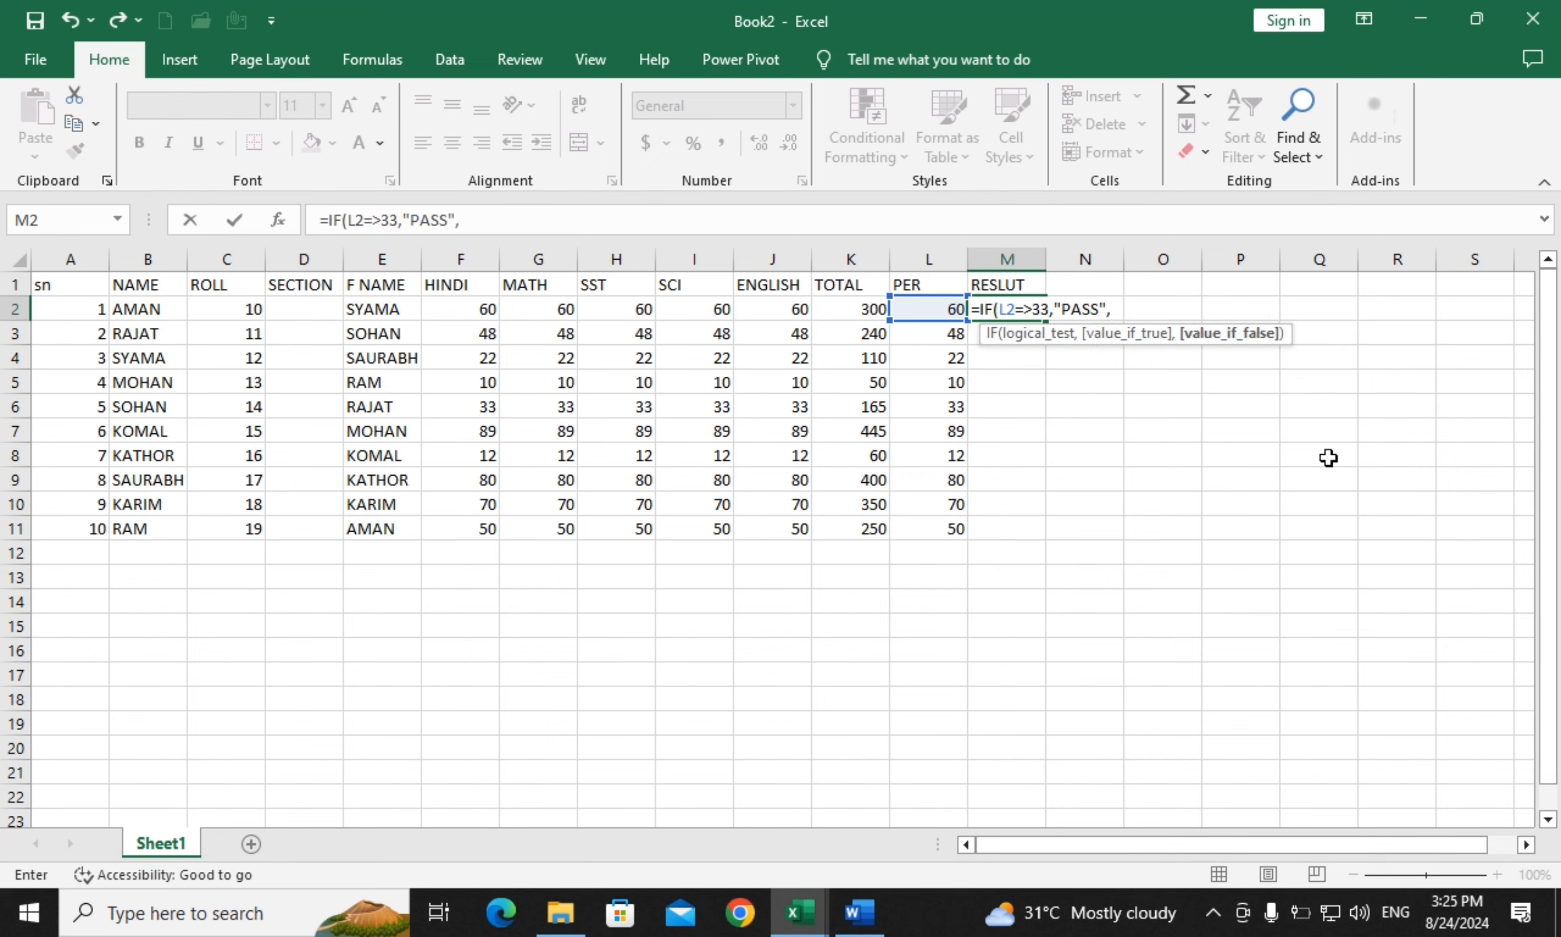
{"action": "type", "text": "\"FAIL"}
{"action": "type", "text": "\""}
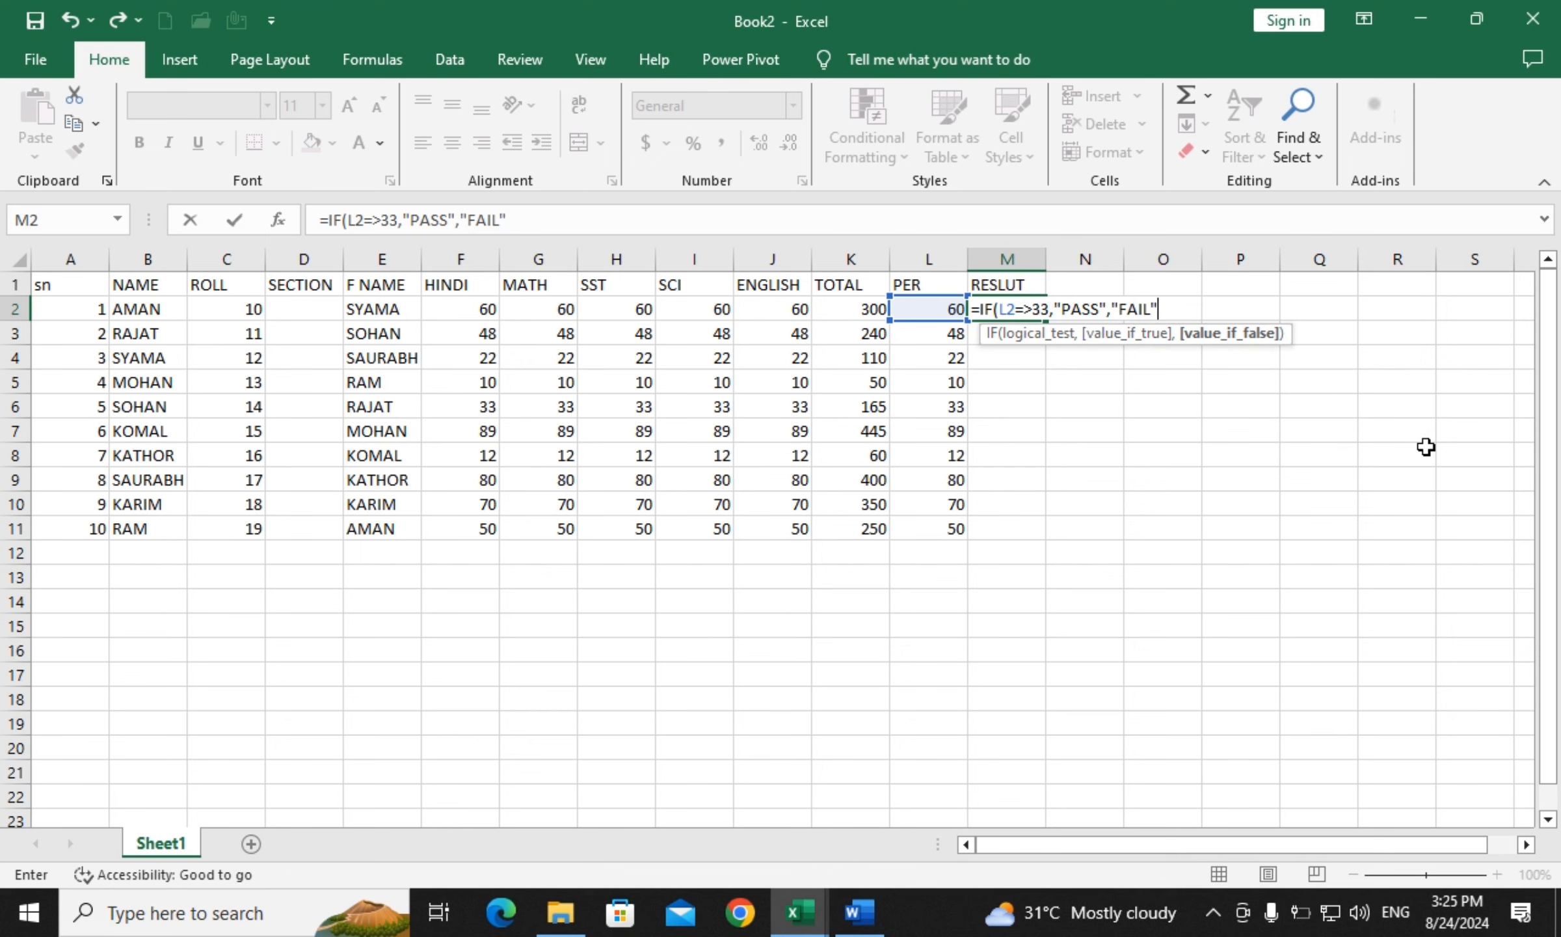
{"action": "type", "text": ")"}
{"action": "key", "text": "Return"}
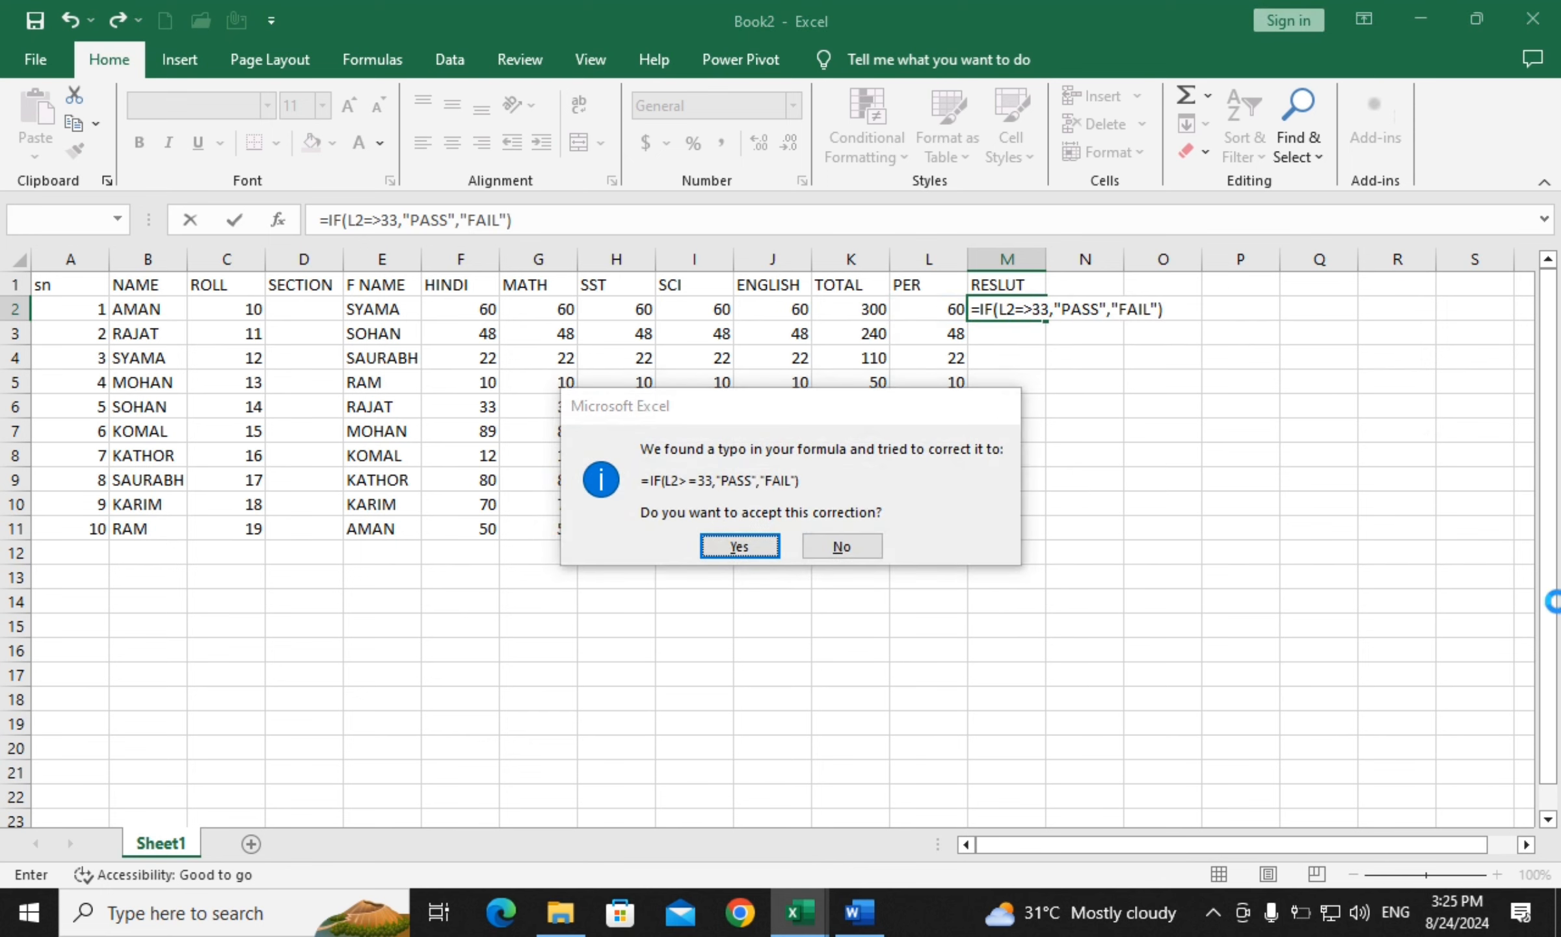
{"action": "key", "text": "Return"}
Fill the result formula from M2 down to M11 and check the copy in M5
{"action": "left_click", "coordinate": [1023, 307]}
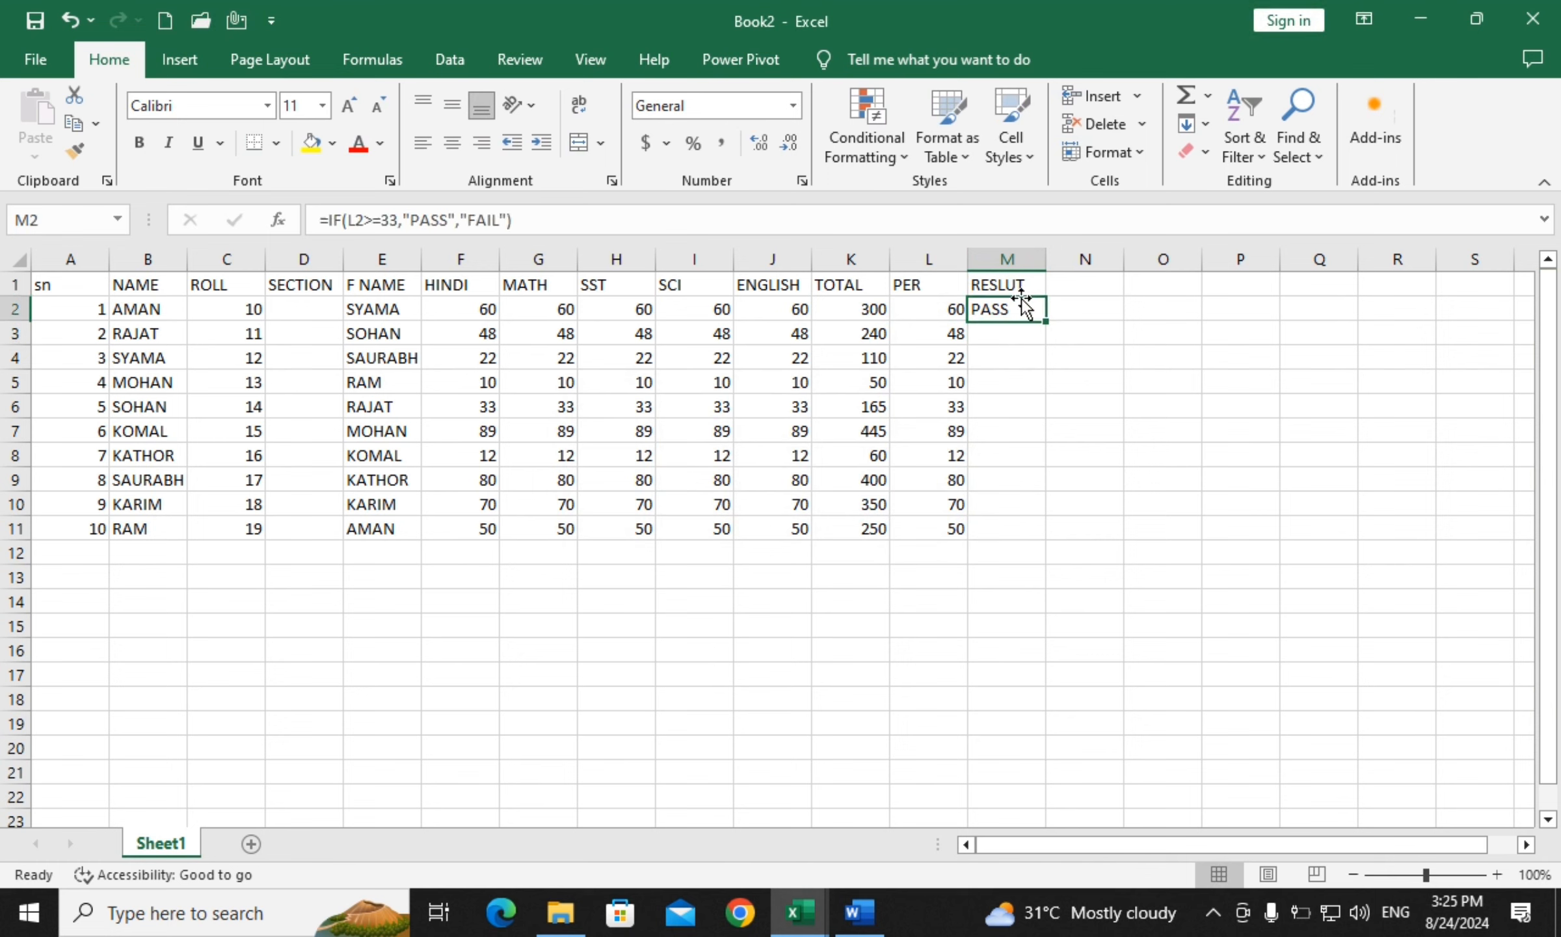
{"action": "left_click_drag", "start_coordinate": [1045, 320], "coordinate": [1046, 530]}
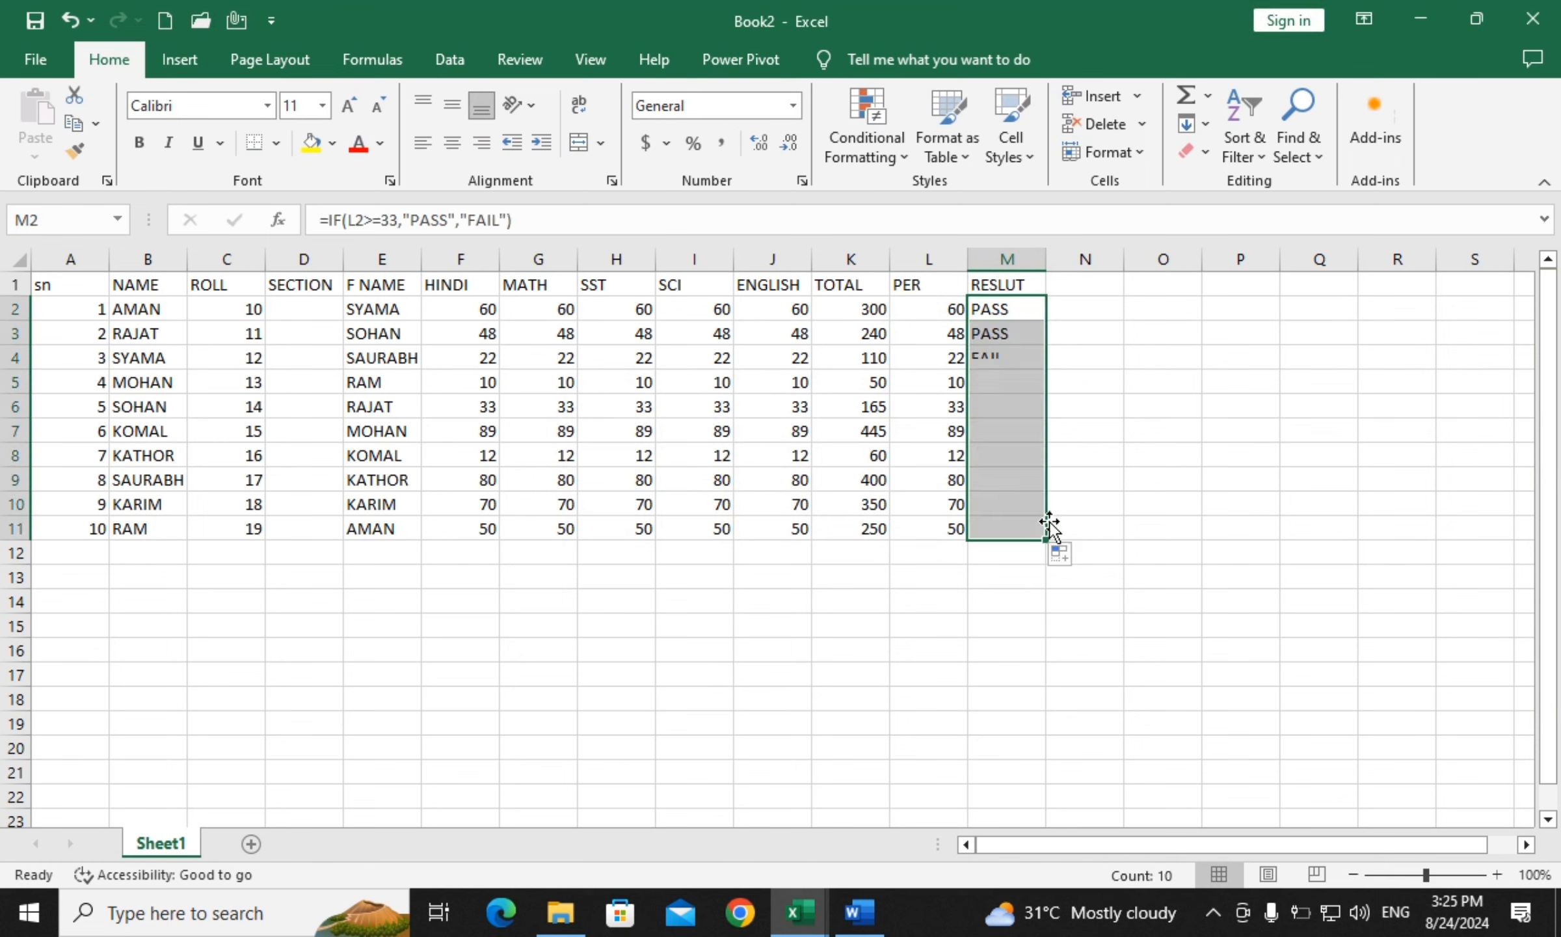
{"action": "left_click", "coordinate": [996, 354]}
{"action": "left_click", "coordinate": [1010, 391]}
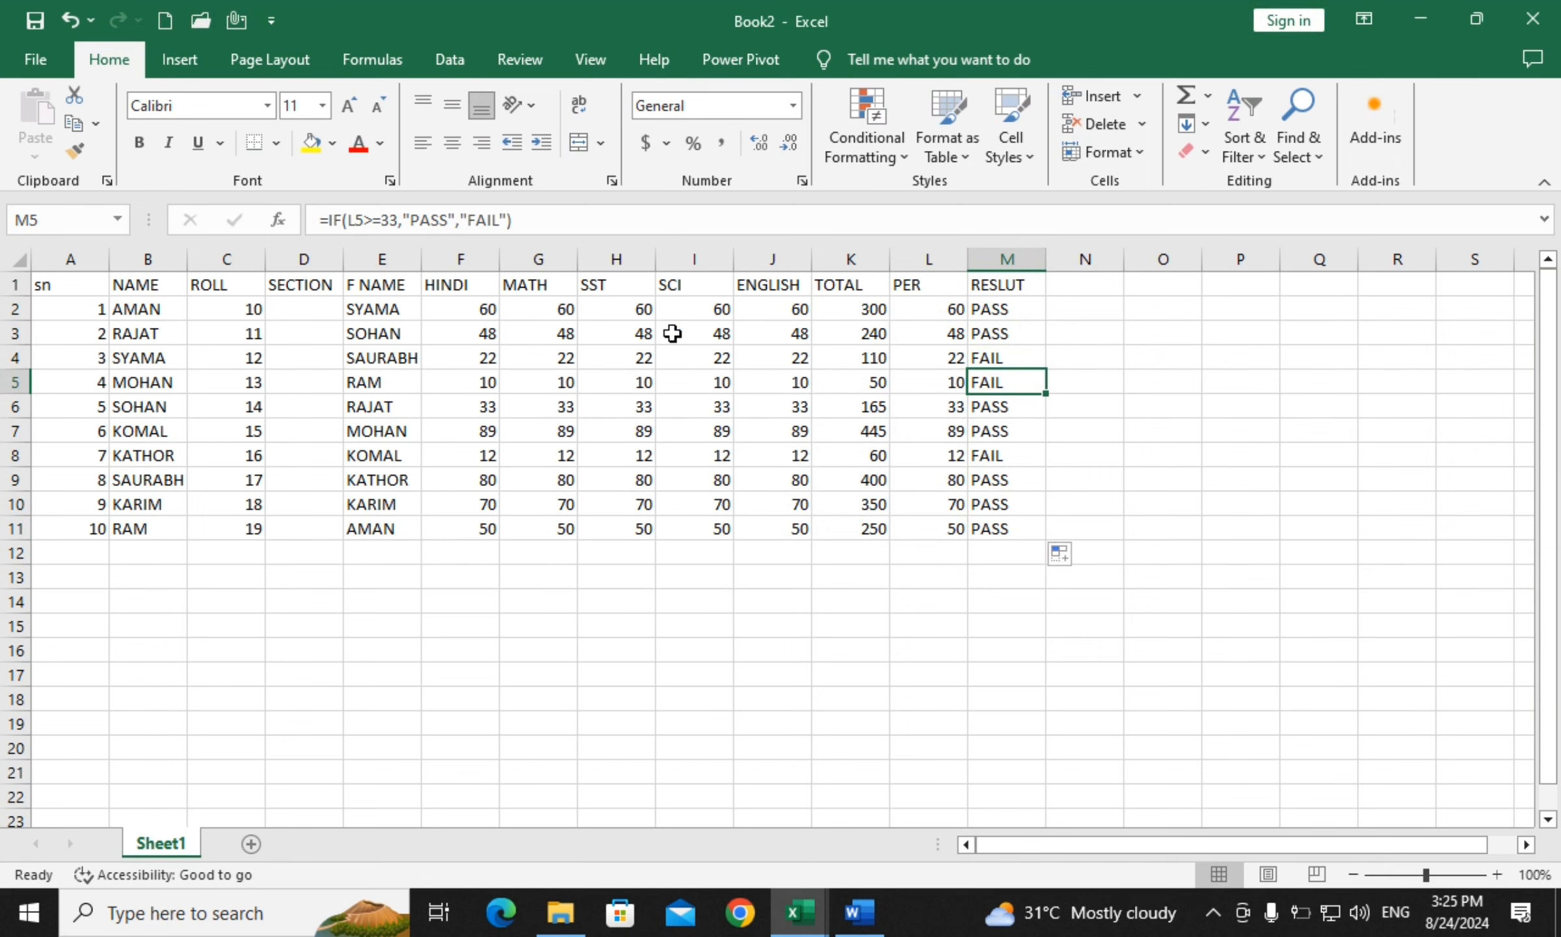
Save the marks workbook to the Desktop as 10TH, then minimise Excel
{"action": "left_click", "coordinate": [65, 66]}
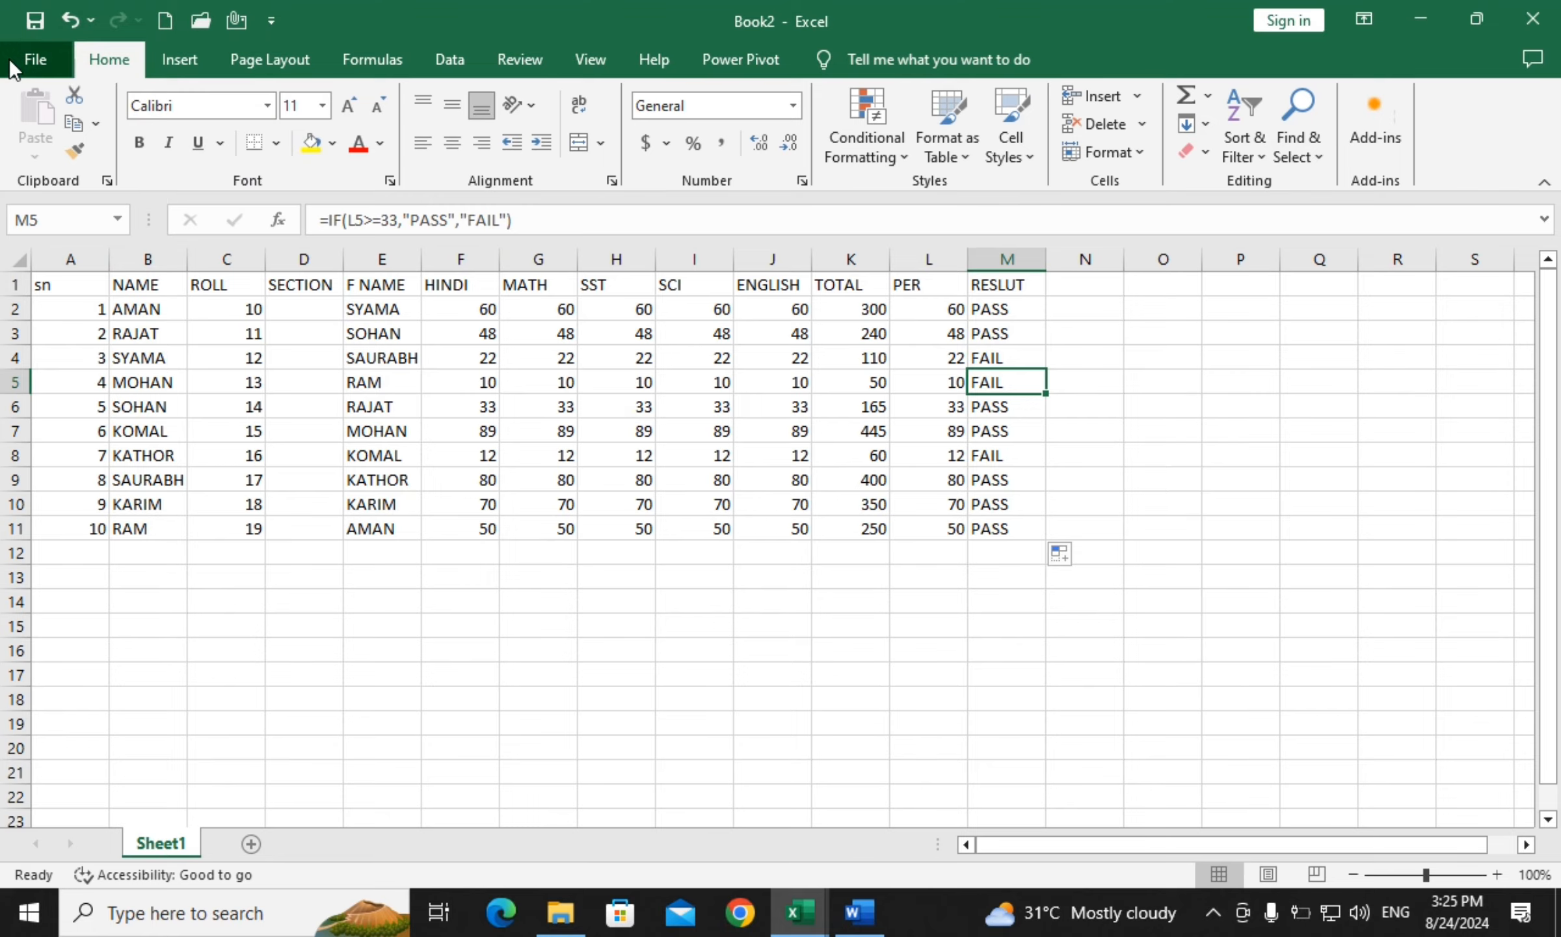
{"action": "left_click", "coordinate": [68, 437]}
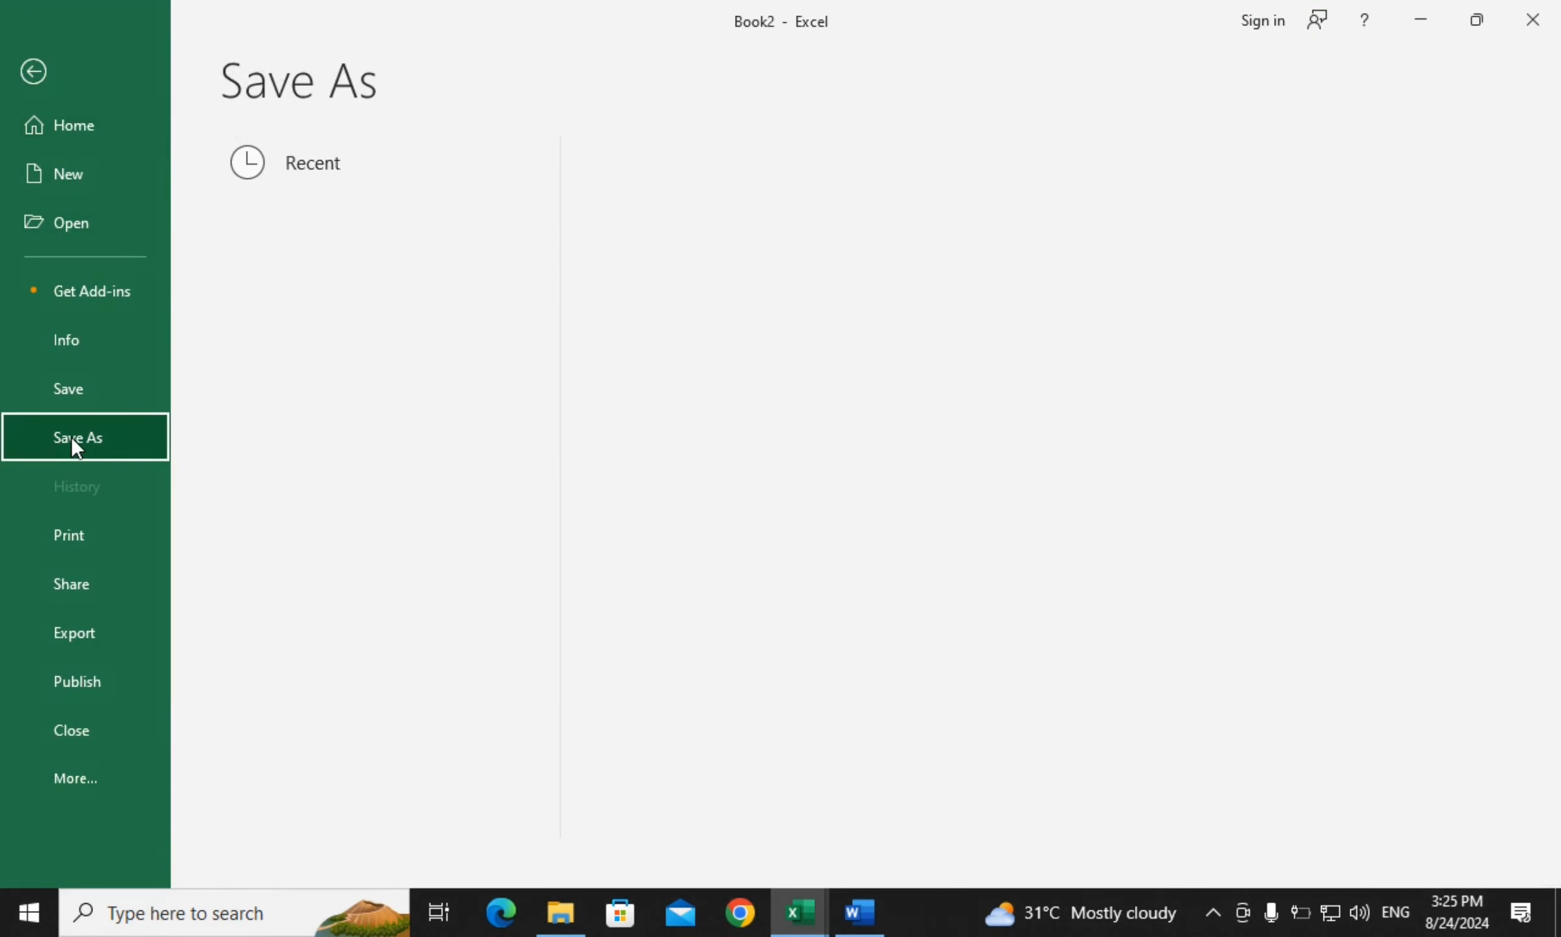
{"action": "left_click", "coordinate": [330, 573]}
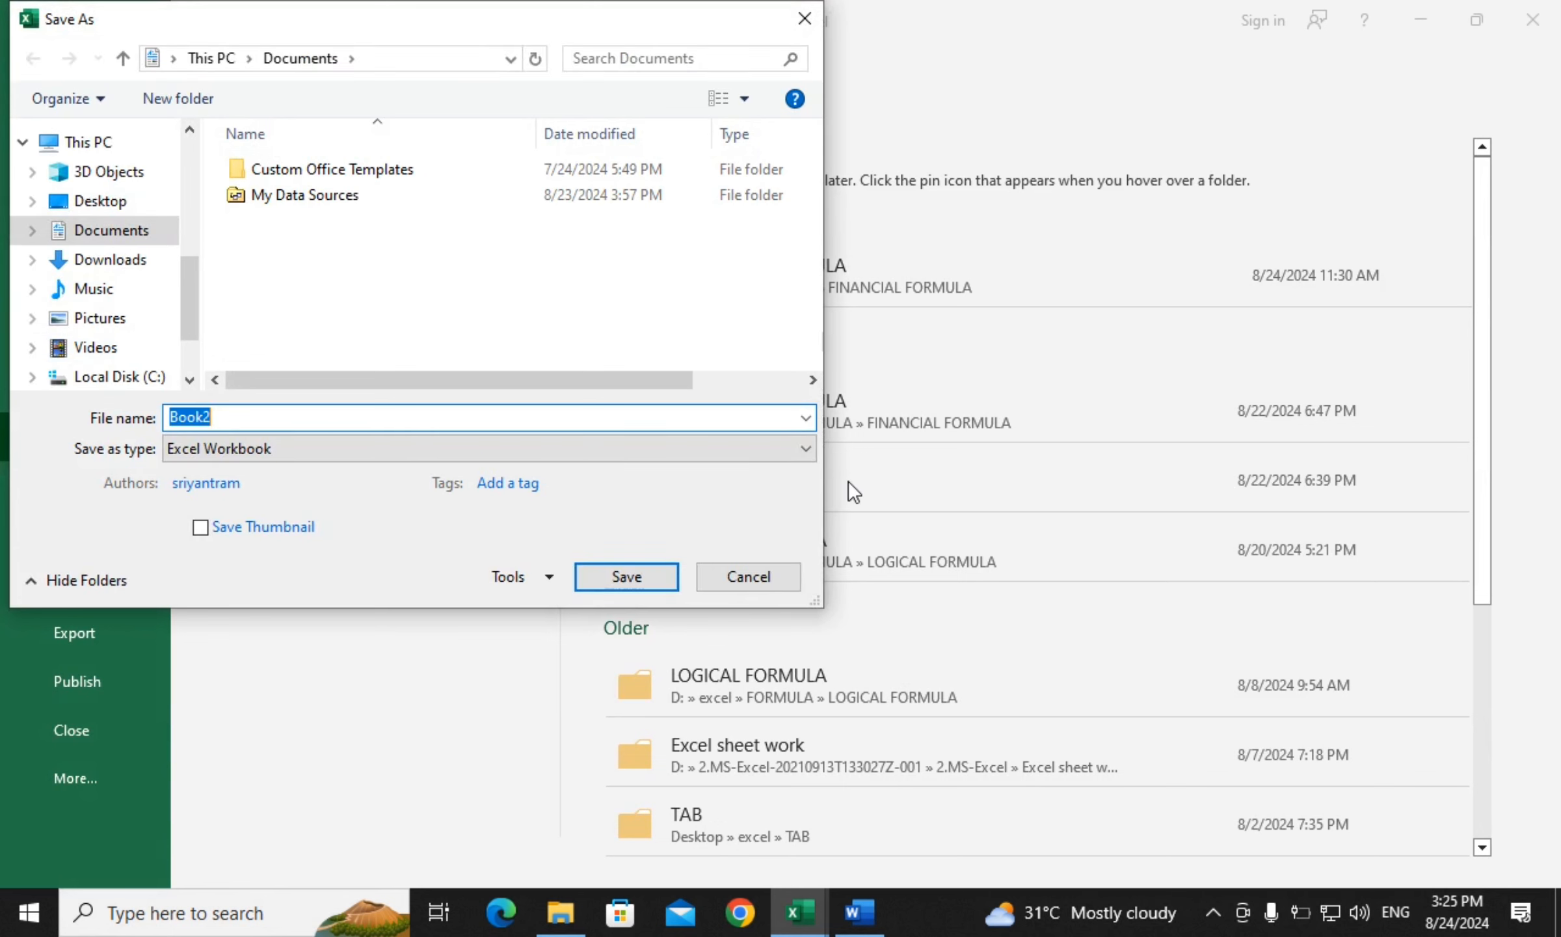
{"action": "type", "text": "10TH"}
{"action": "left_click", "coordinate": [104, 202]}
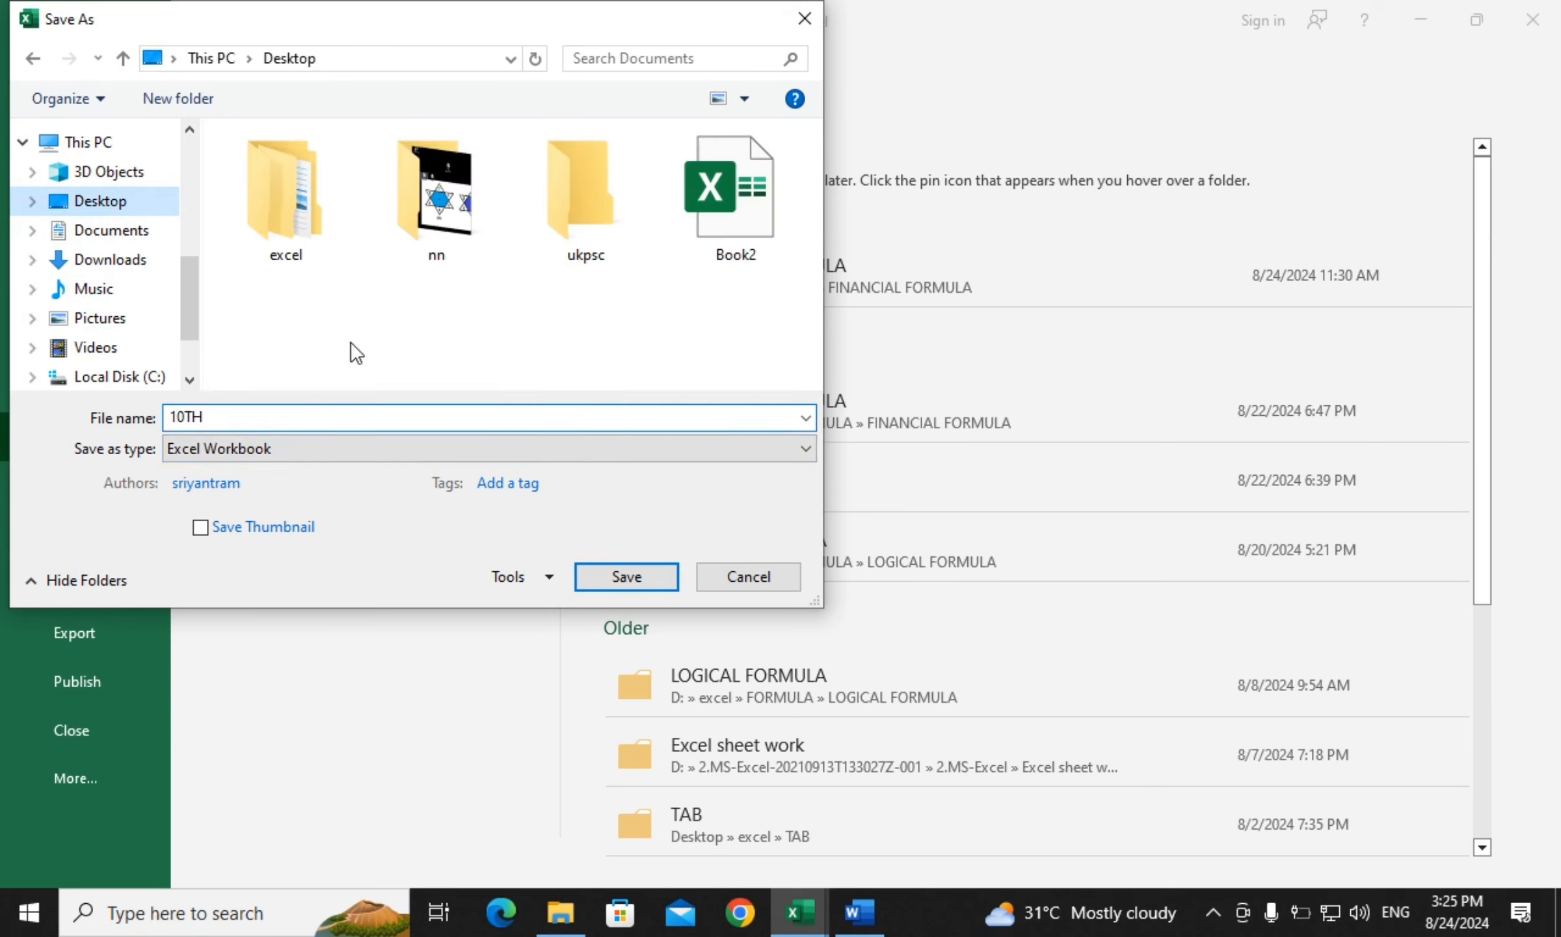
{"action": "left_click", "coordinate": [623, 577]}
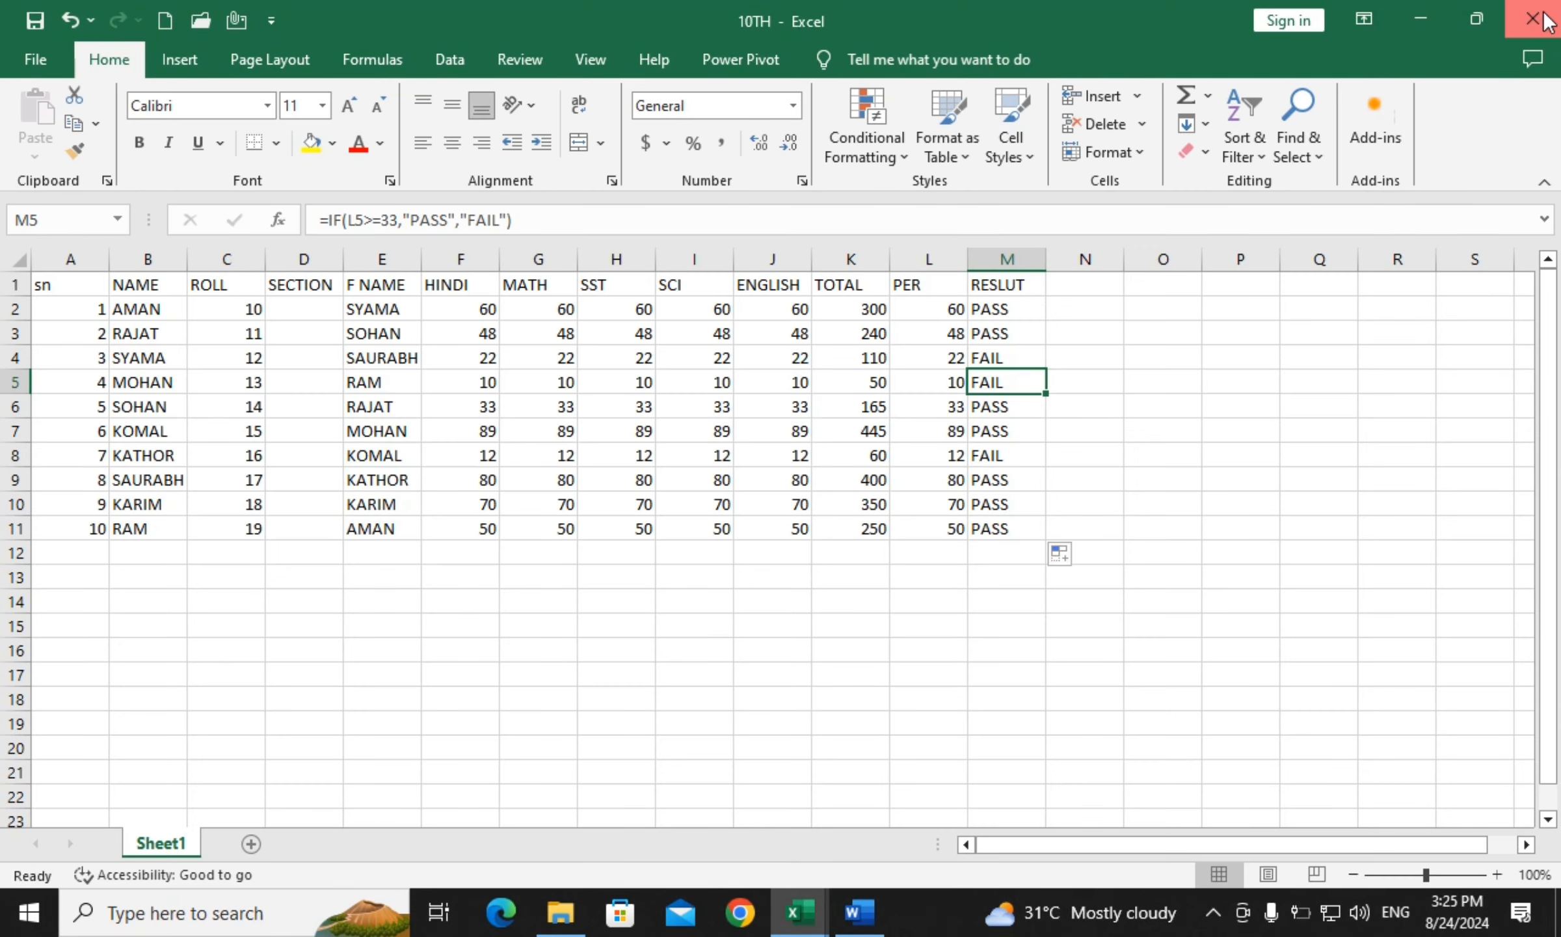
{"action": "left_click", "coordinate": [1421, 22]}
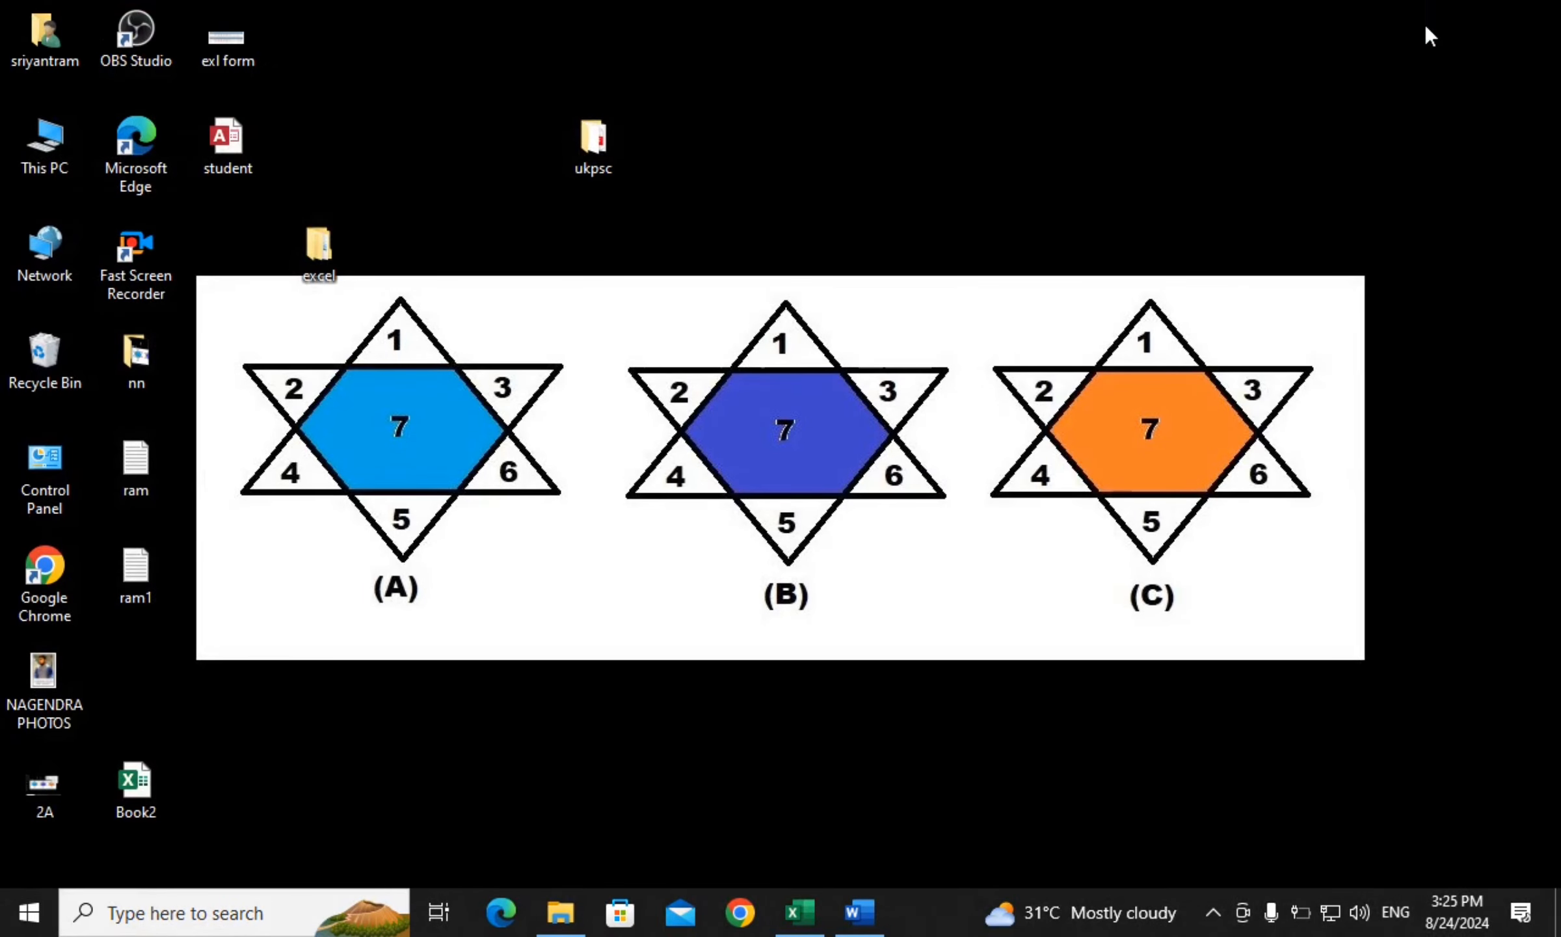
In Labels3, type a centred, enlarged heading with CBSE BOARD and DEHRADUN on two lines
{"action": "left_click", "coordinate": [859, 910]}
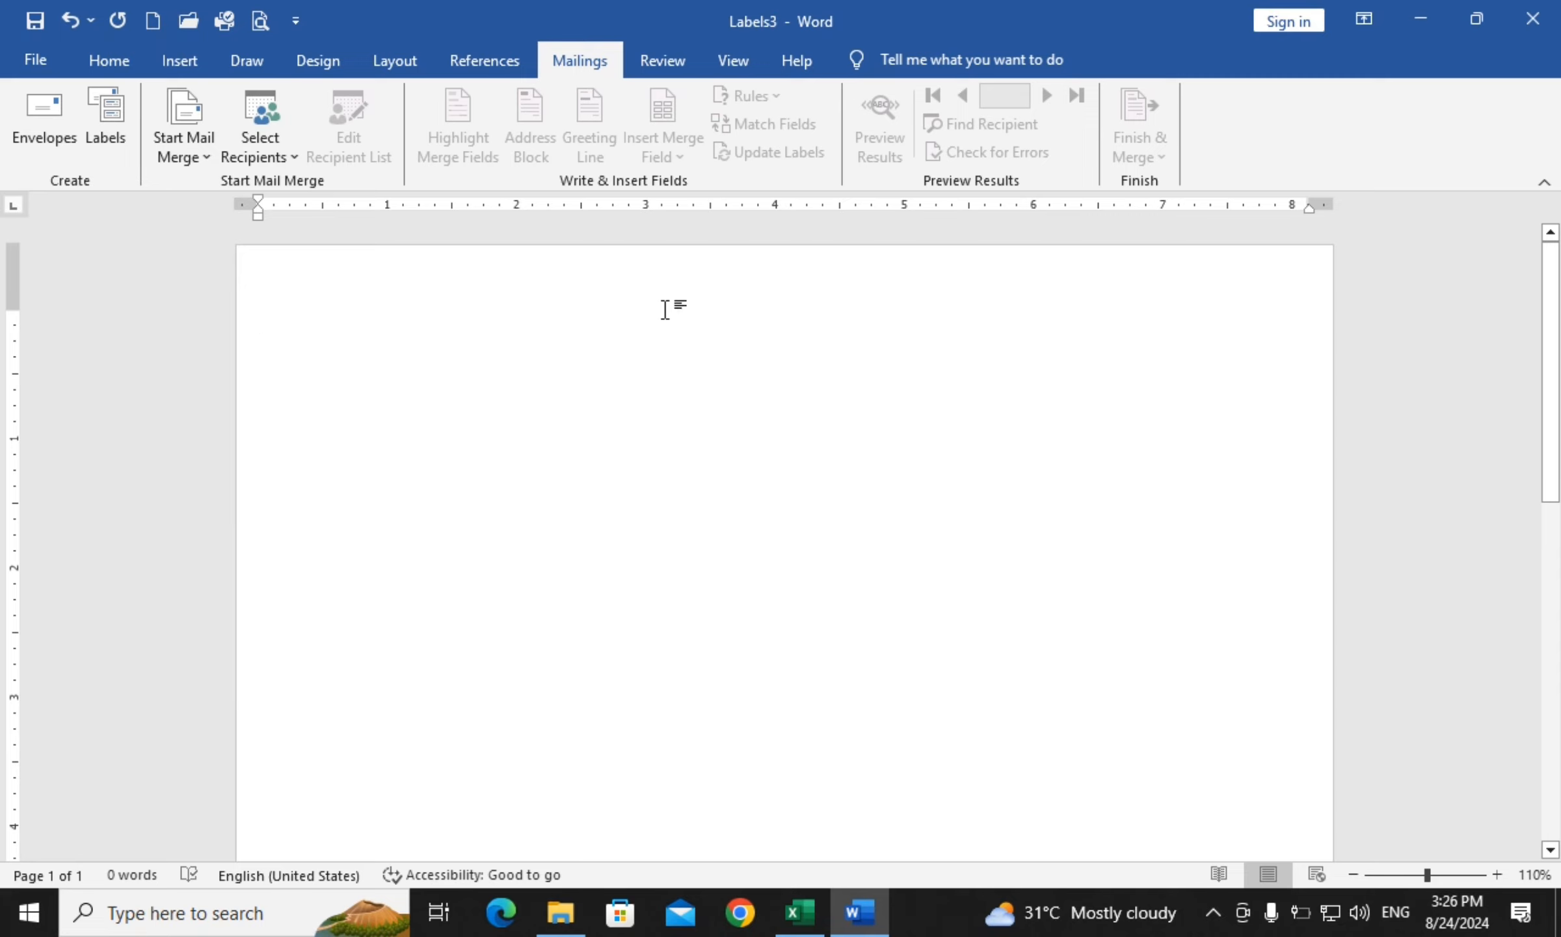
{"action": "type", "text": "CB"}
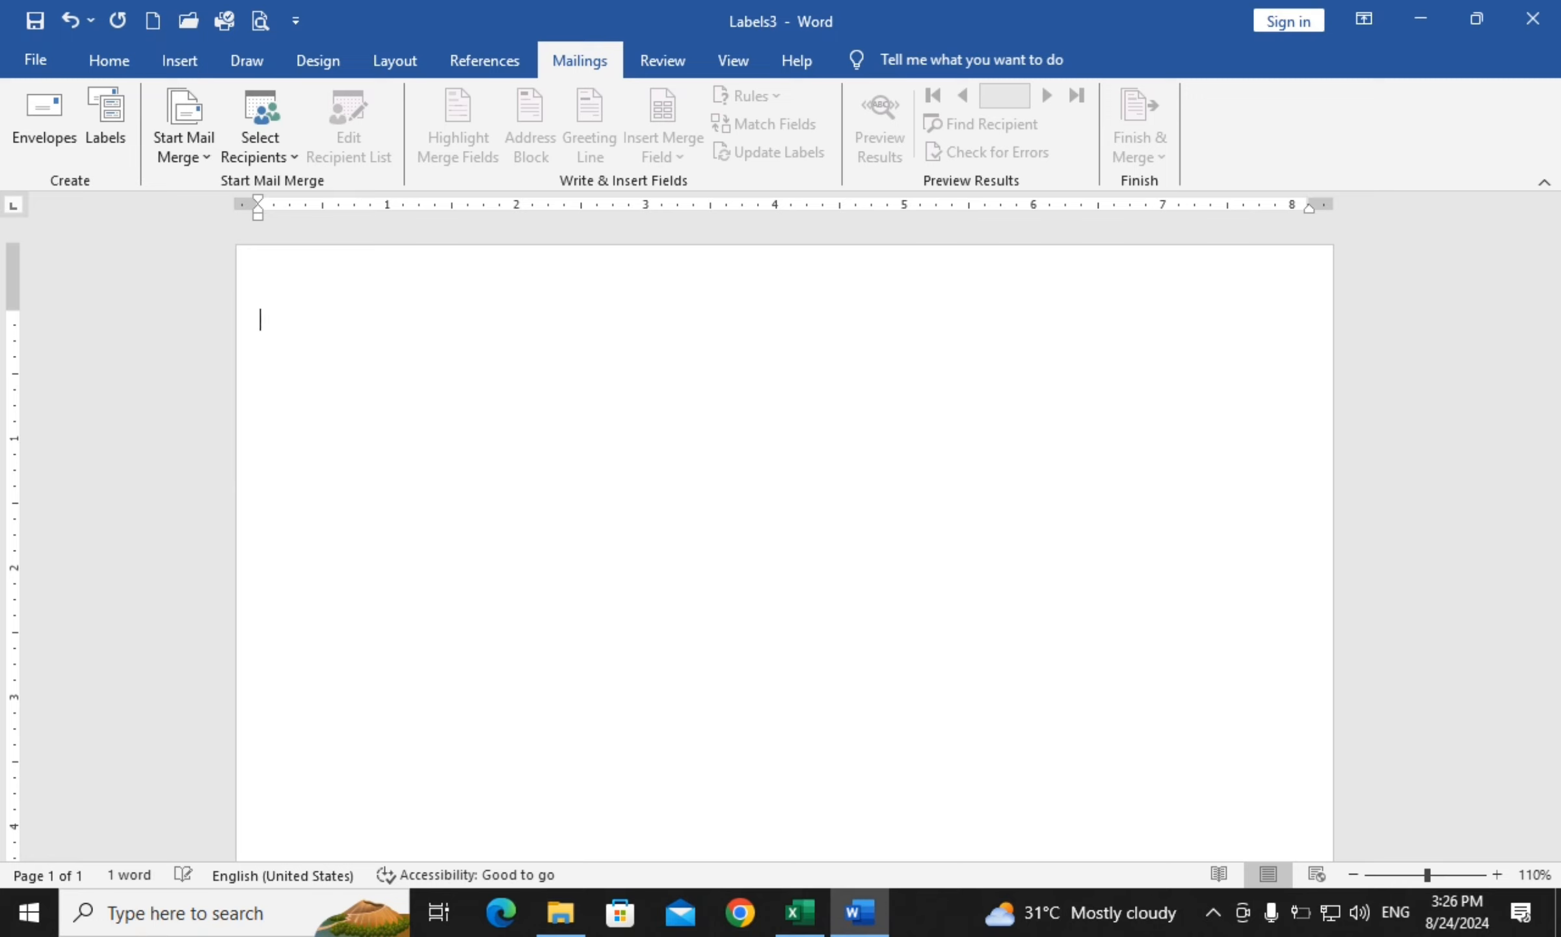
{"action": "type", "text": "SE BOARD"}
{"action": "type", "text": " DEHRADUN"}
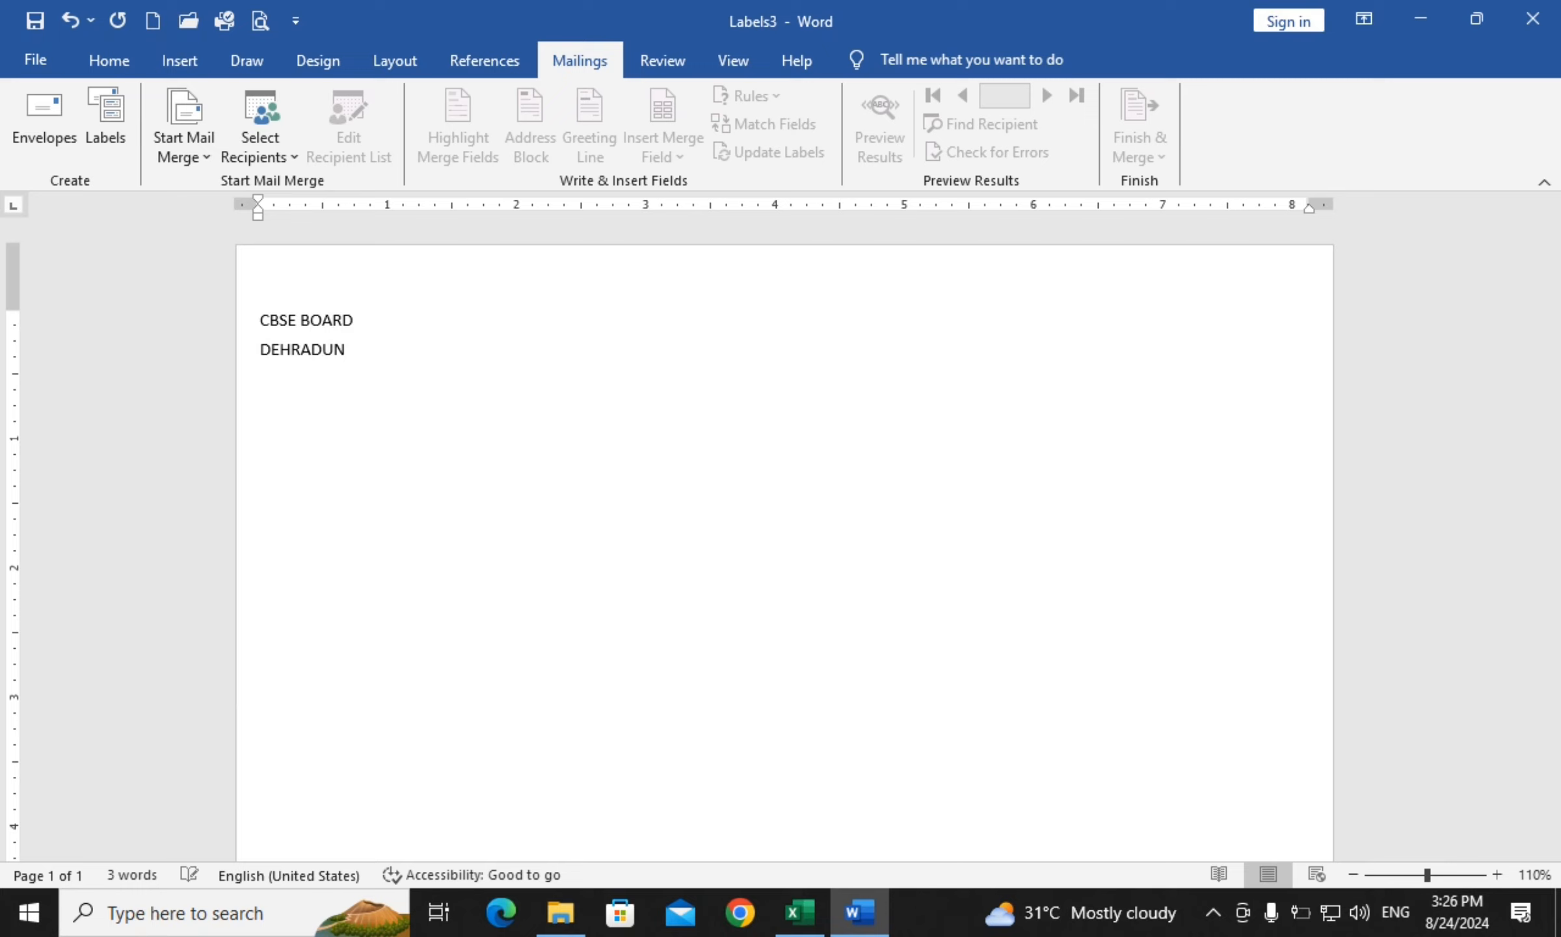
{"action": "key", "text": "Return"}
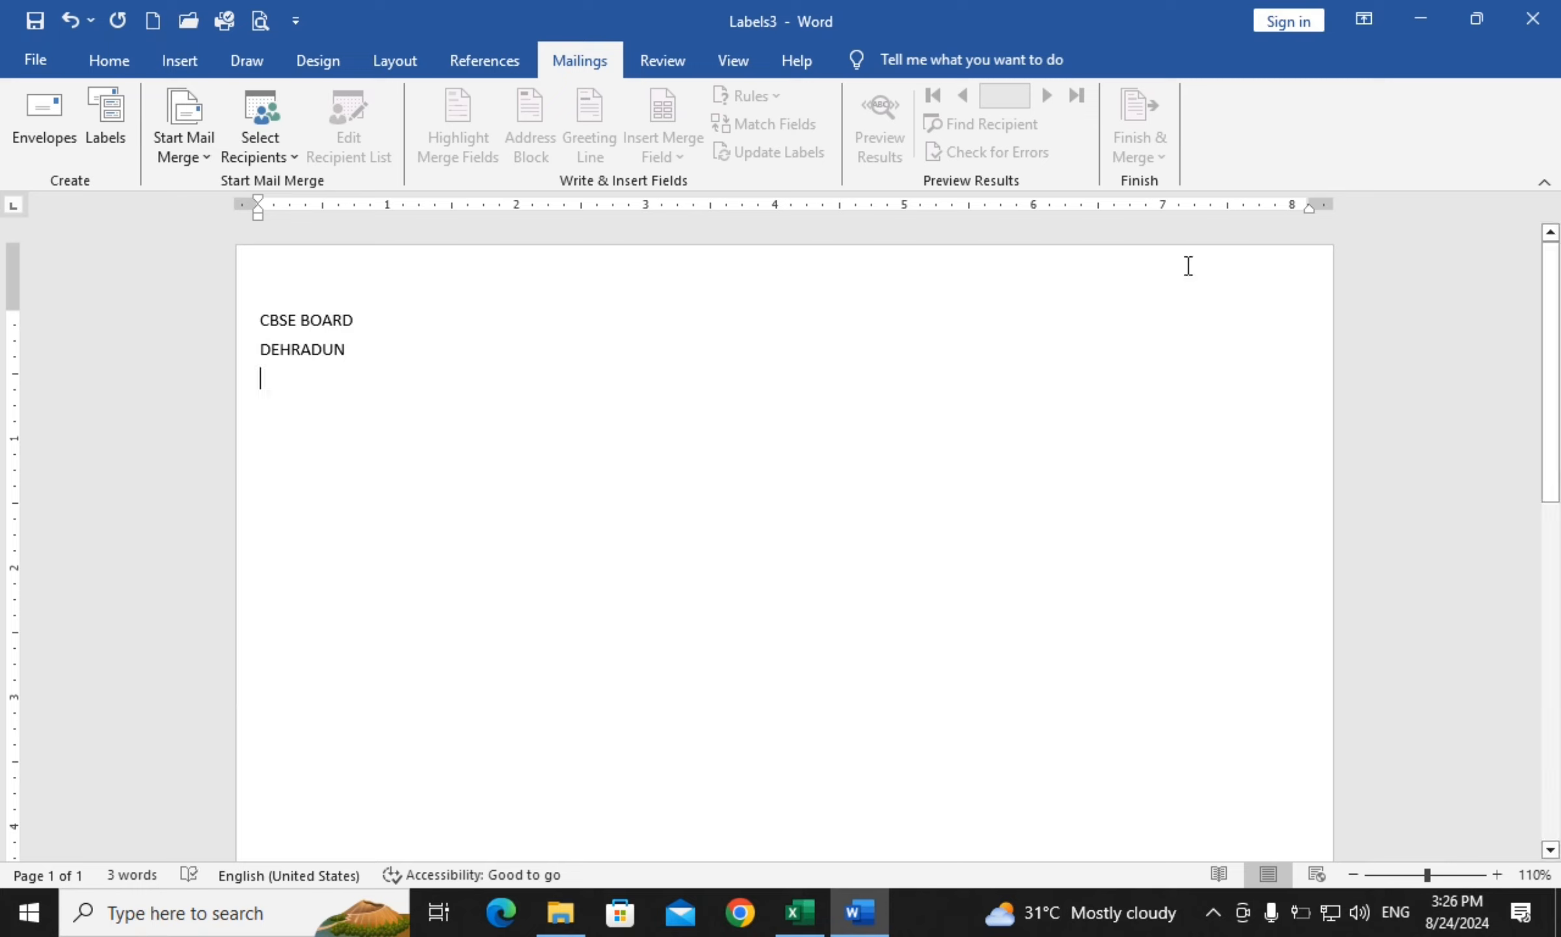
{"action": "key", "text": "ctrl+a"}
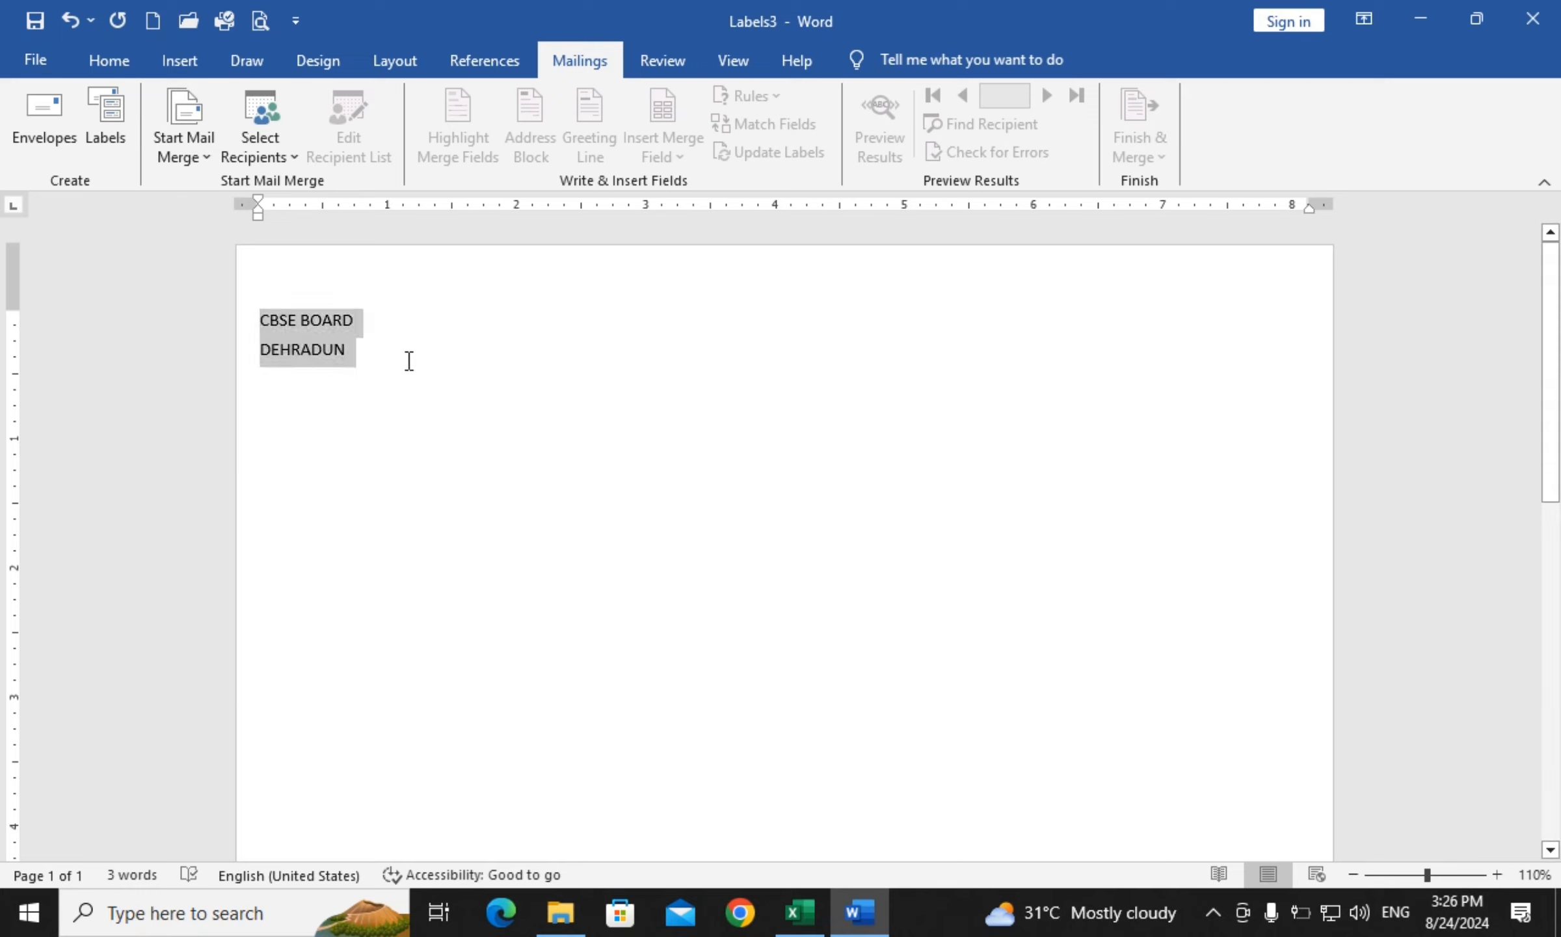
{"action": "key", "text": "ctrl+e"}
{"action": "key", "text": "ctrl+bracketright"}
{"action": "key", "text": "ctrl+bracketright"}
{"action": "key", "text": "ctrl+bracketright"}
{"action": "key", "text": "ctrl+bracketright"}
{"action": "key", "text": "ctrl+bracketright"}
{"action": "key", "text": "ctrl+bracketright"}
{"action": "key", "text": "ctrl+bracketright"}
{"action": "key", "text": "ctrl+bracketright"}
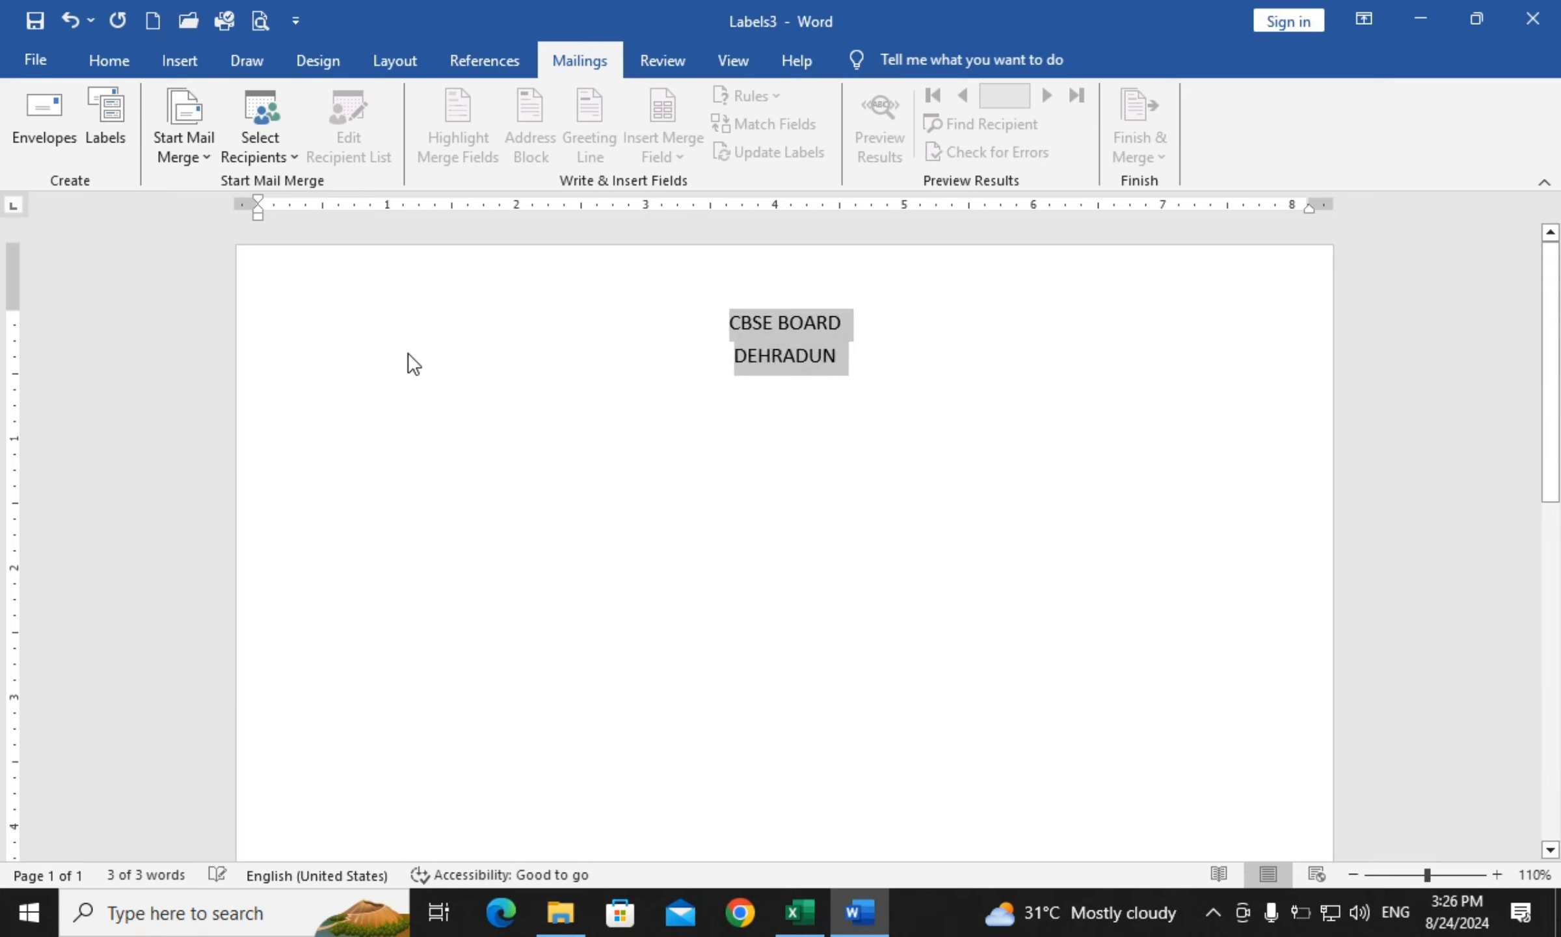
Draw a straight horizontal line shape across the page beneath the heading
{"action": "left_click", "coordinate": [637, 620]}
{"action": "left_click", "coordinate": [176, 61]}
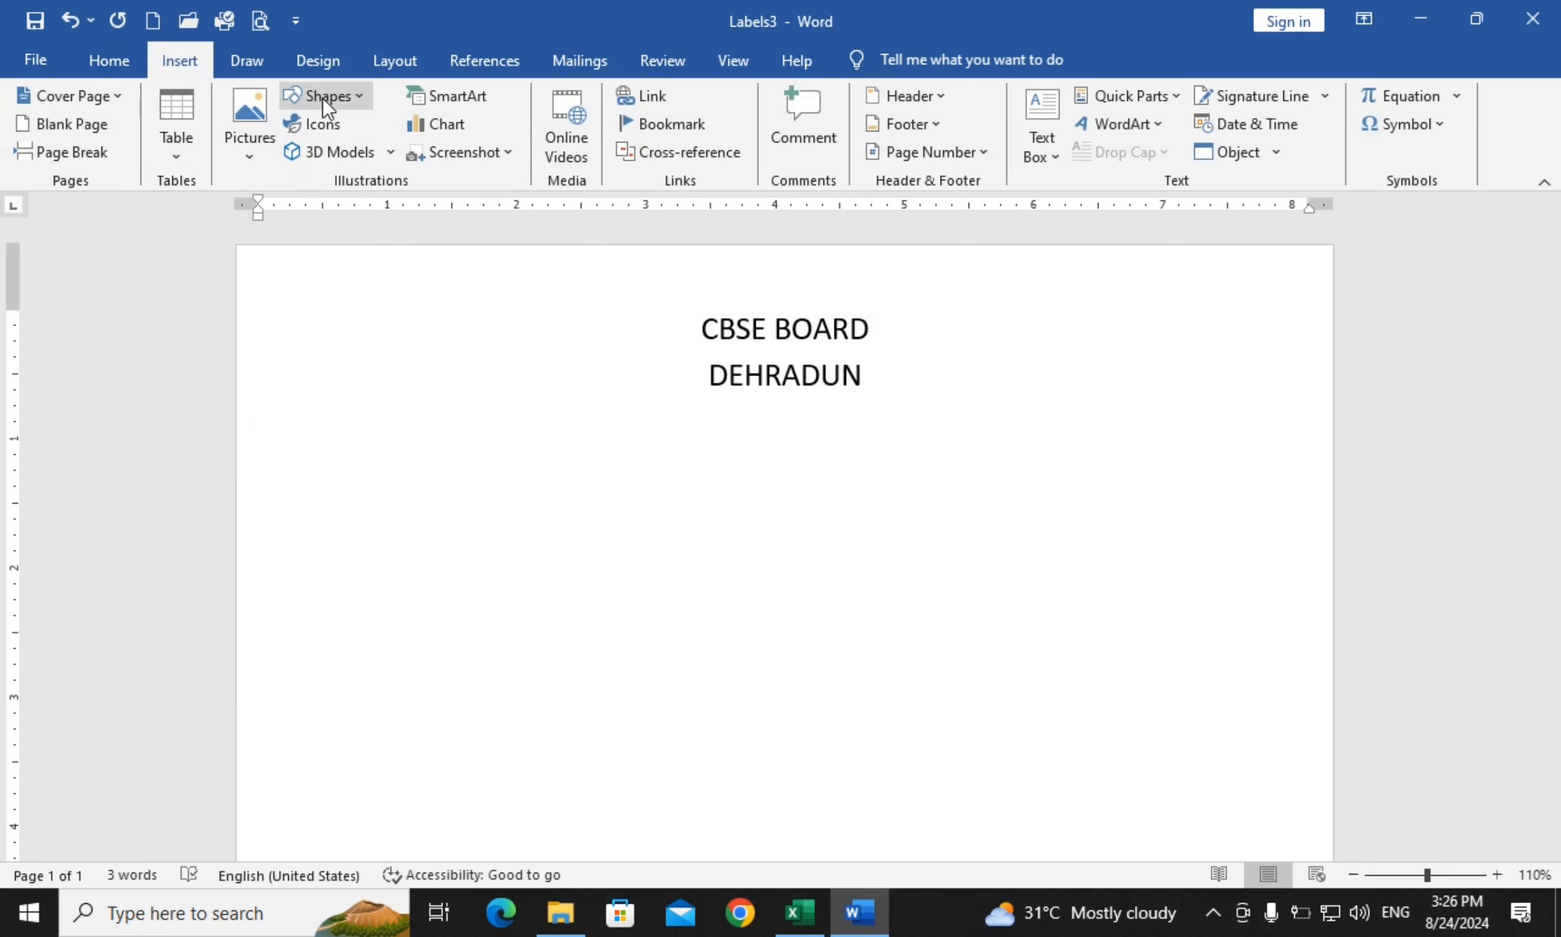
{"action": "left_click", "coordinate": [302, 103]}
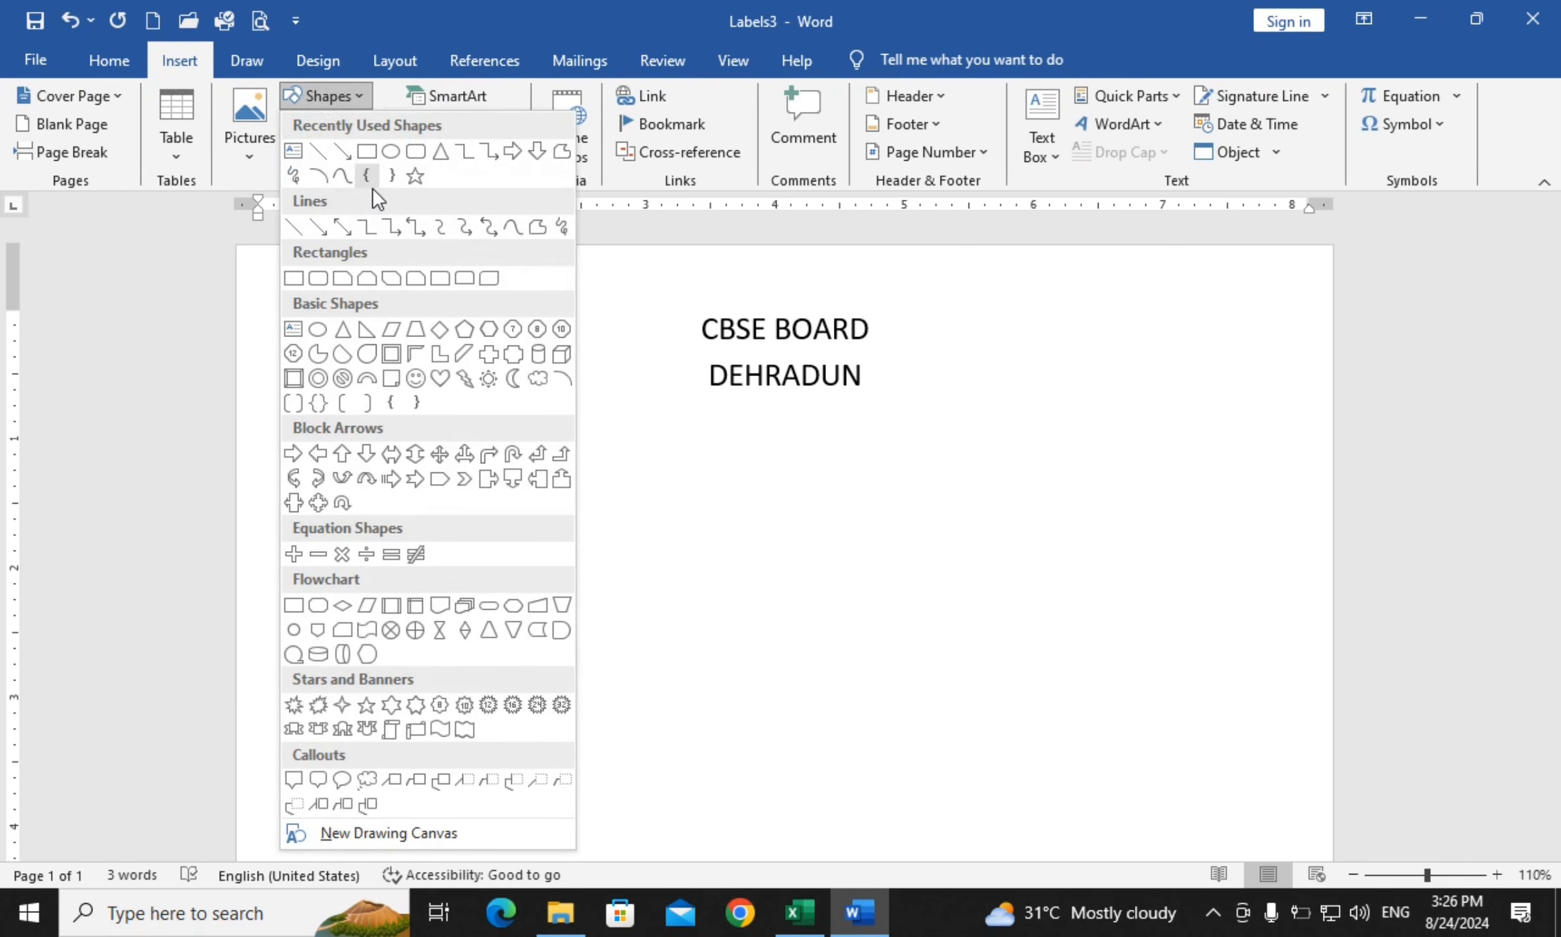
{"action": "left_click", "coordinate": [309, 157]}
{"action": "mouse_move", "coordinate": [720, 415]}
{"action": "left_mouse_down"}
{"action": "mouse_move", "coordinate": [1345, 428]}
{"action": "mouse_move", "coordinate": [1285, 410]}
{"action": "left_mouse_up"}
Move the line up under DEHRADUN and type NAME on a new line below it
{"action": "left_click", "coordinate": [422, 489]}
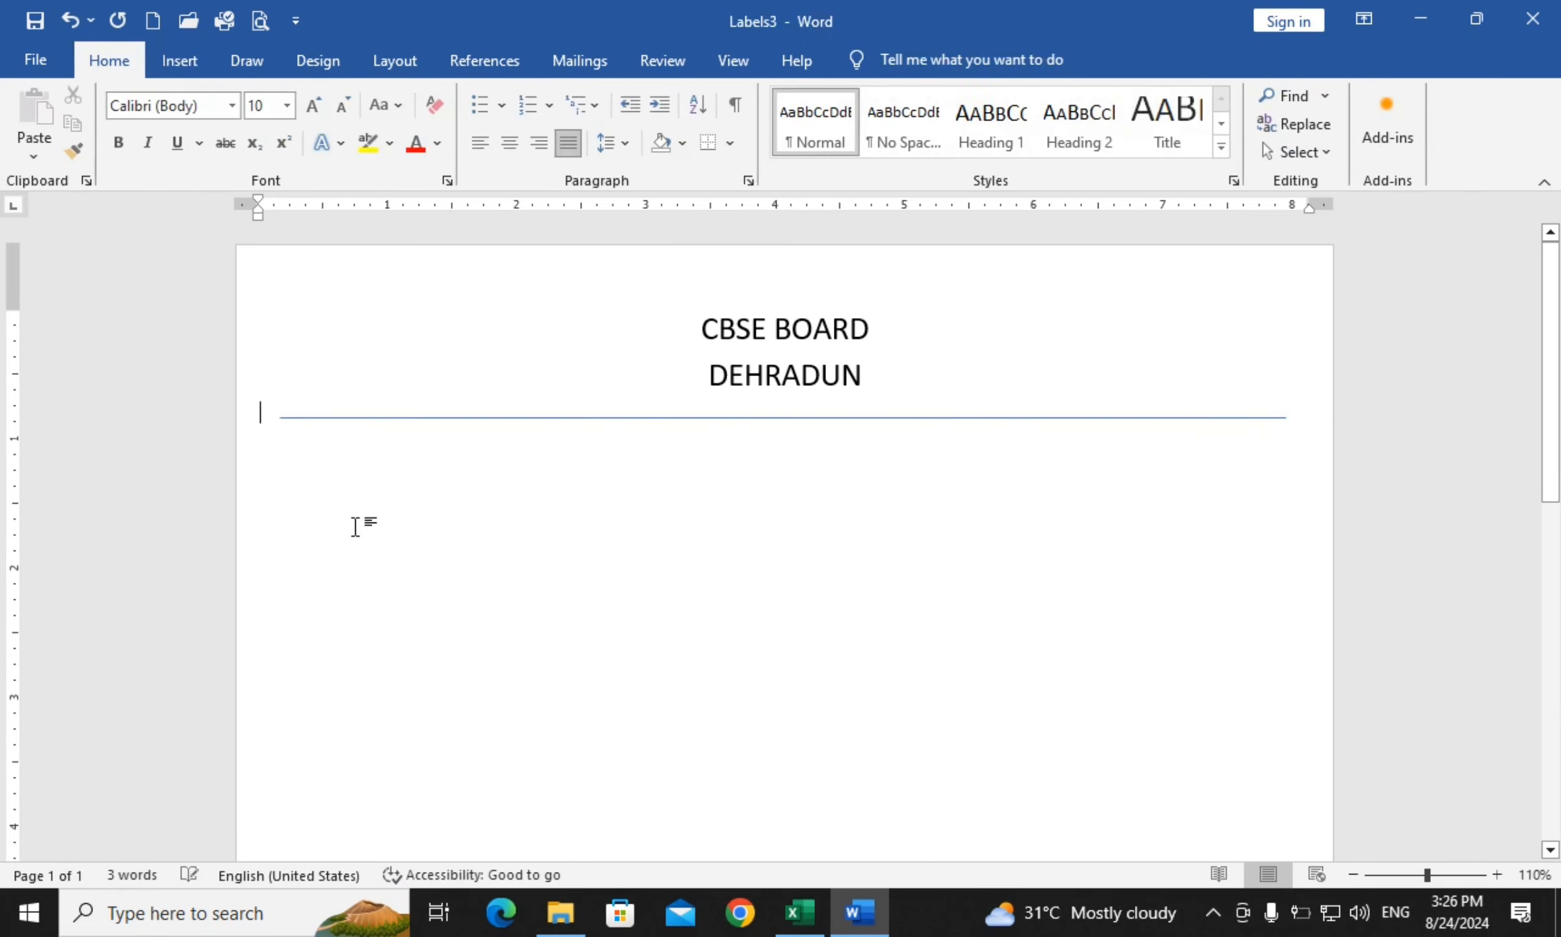
{"action": "key", "text": "Return"}
{"action": "key", "text": "Return"}
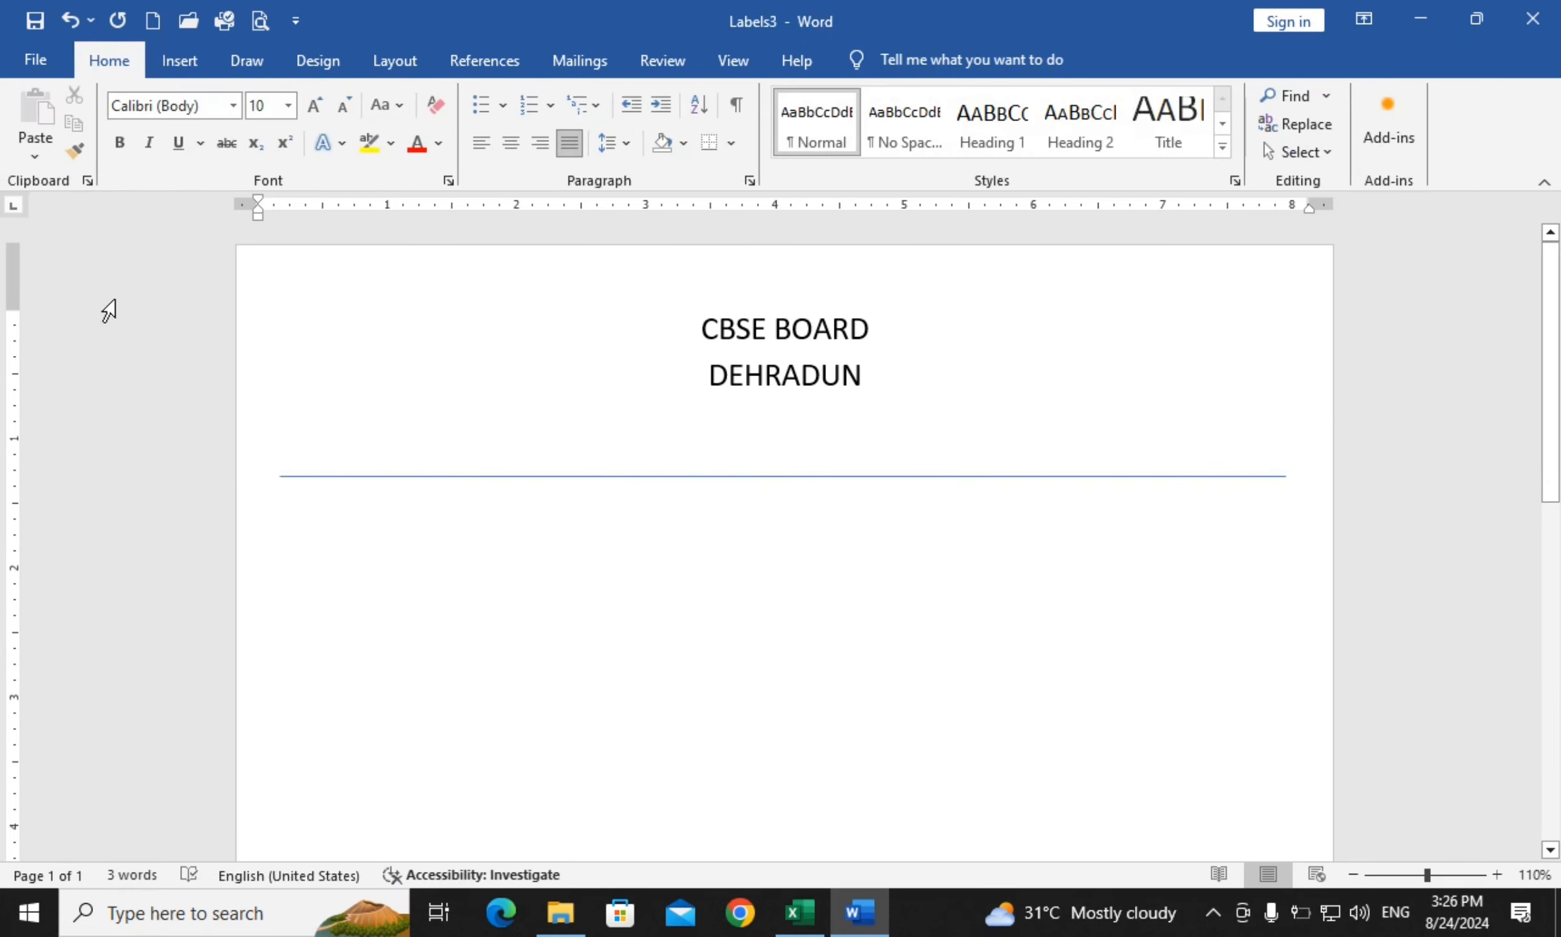
{"action": "left_click_drag", "start_coordinate": [515, 476], "coordinate": [516, 426]}
{"action": "left_click", "coordinate": [362, 504]}
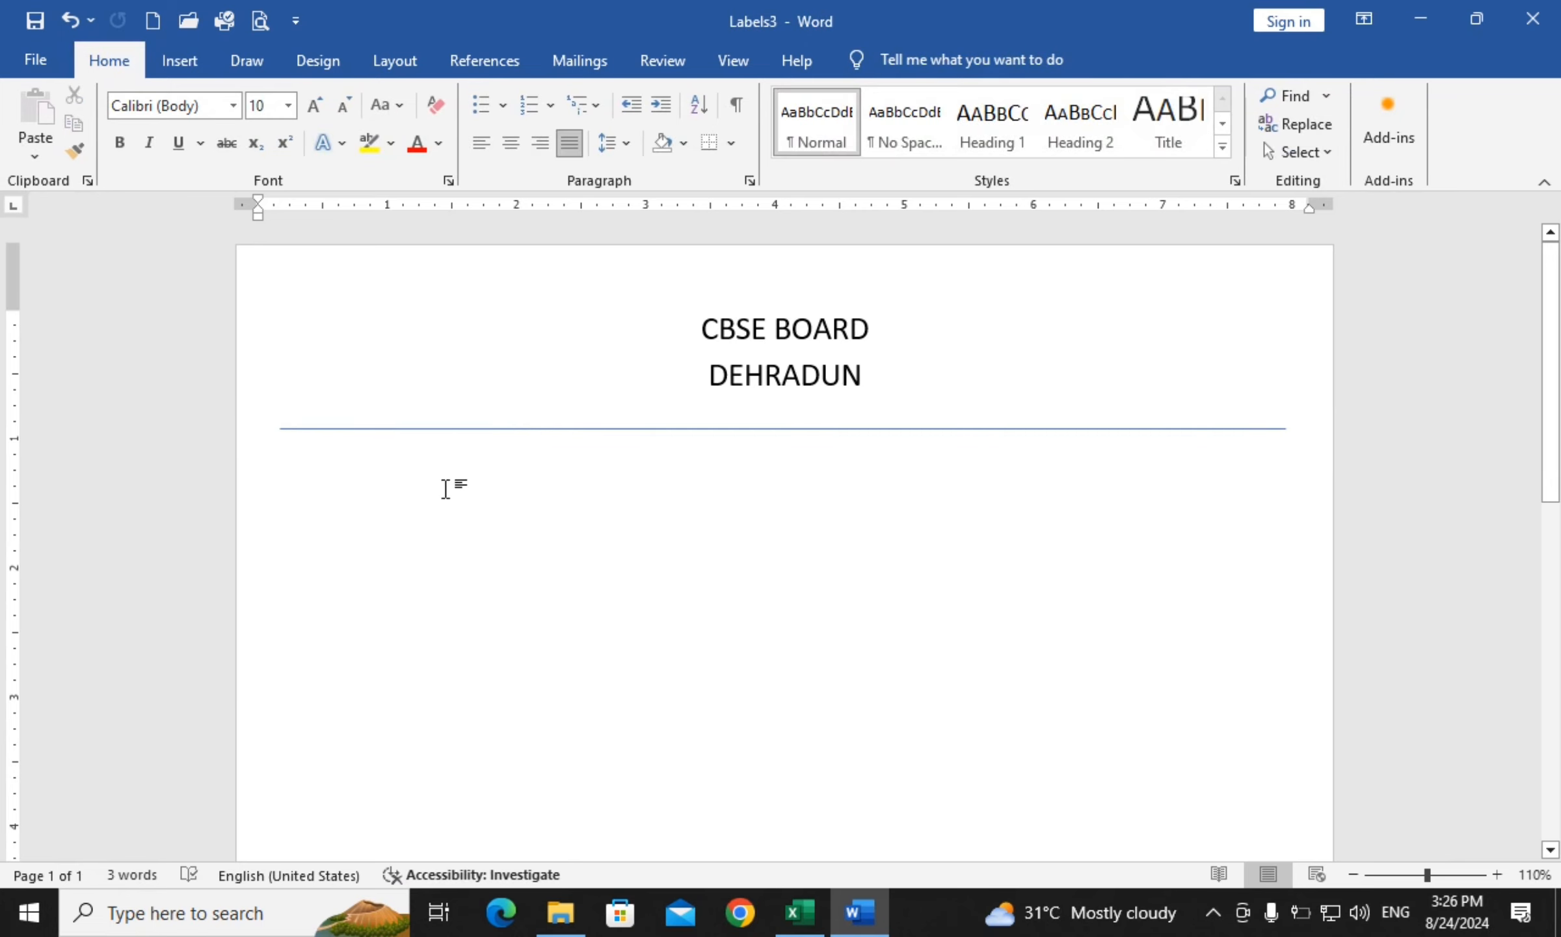
{"action": "key", "text": "Return"}
{"action": "type", "text": "NAME   :"}
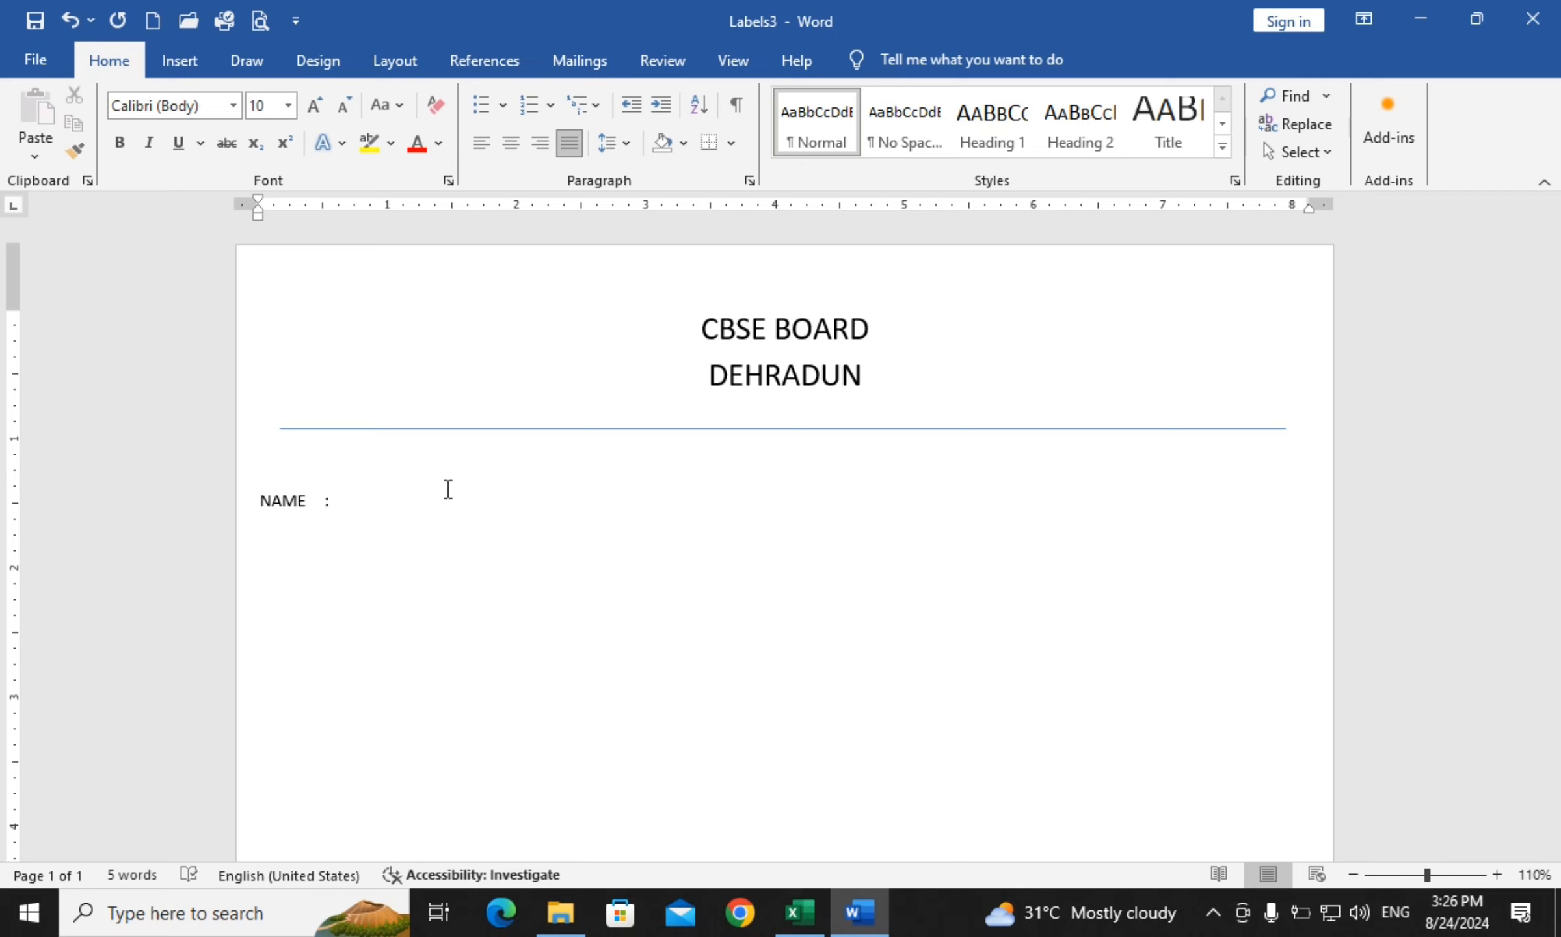
Type FATERH'S NAME :, SECTION : and ROLL NO : label lines beneath NAME
{"action": "key", "text": "Return"}
{"action": "type", "text": "FATERH'S NAME"}
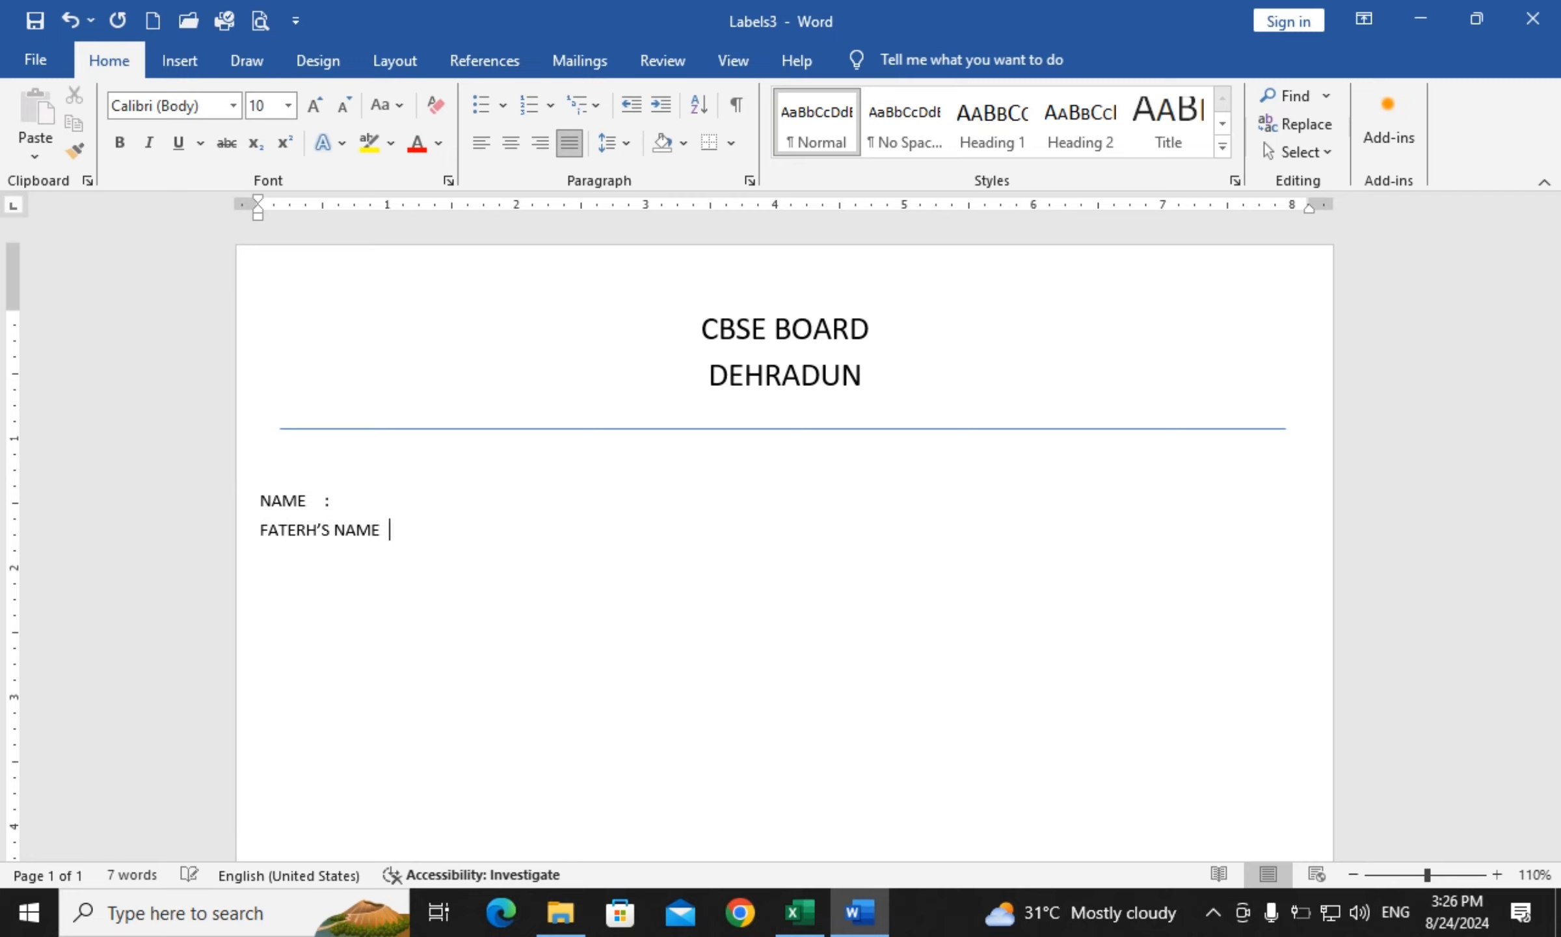
{"action": "type", "text": " :"}
{"action": "key", "text": "Return"}
{"action": "type", "text": "SECTION"}
{"action": "key", "text": "Tab"}
{"action": "type", "text": ":"}
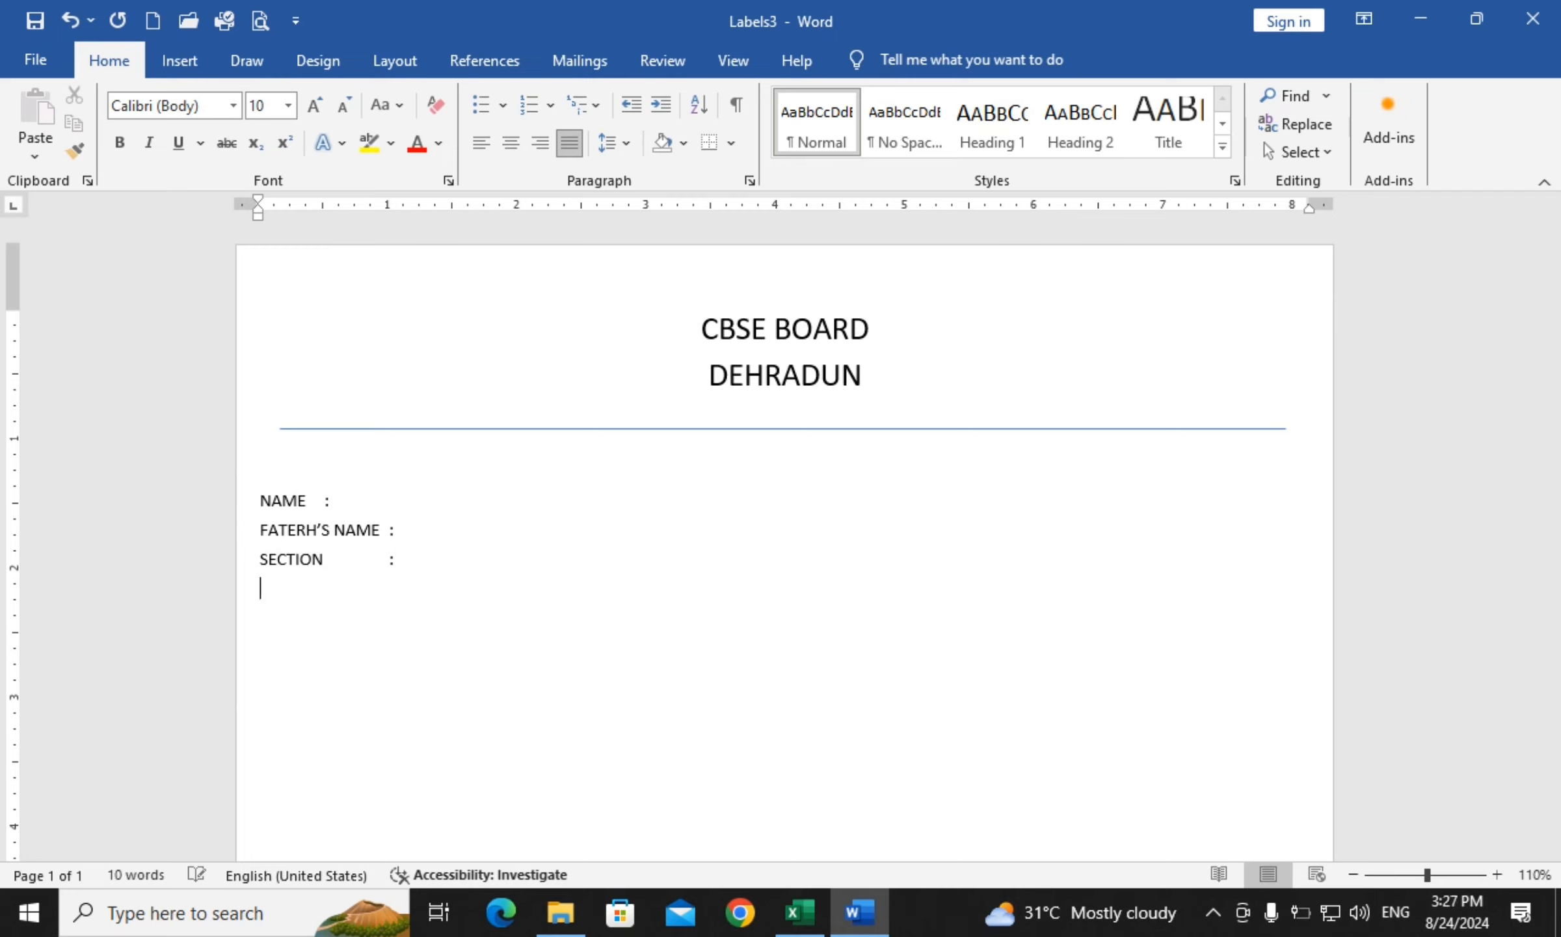
{"action": "type", "text": "ROLL NO:"}
{"action": "key", "text": "BackSpace"}
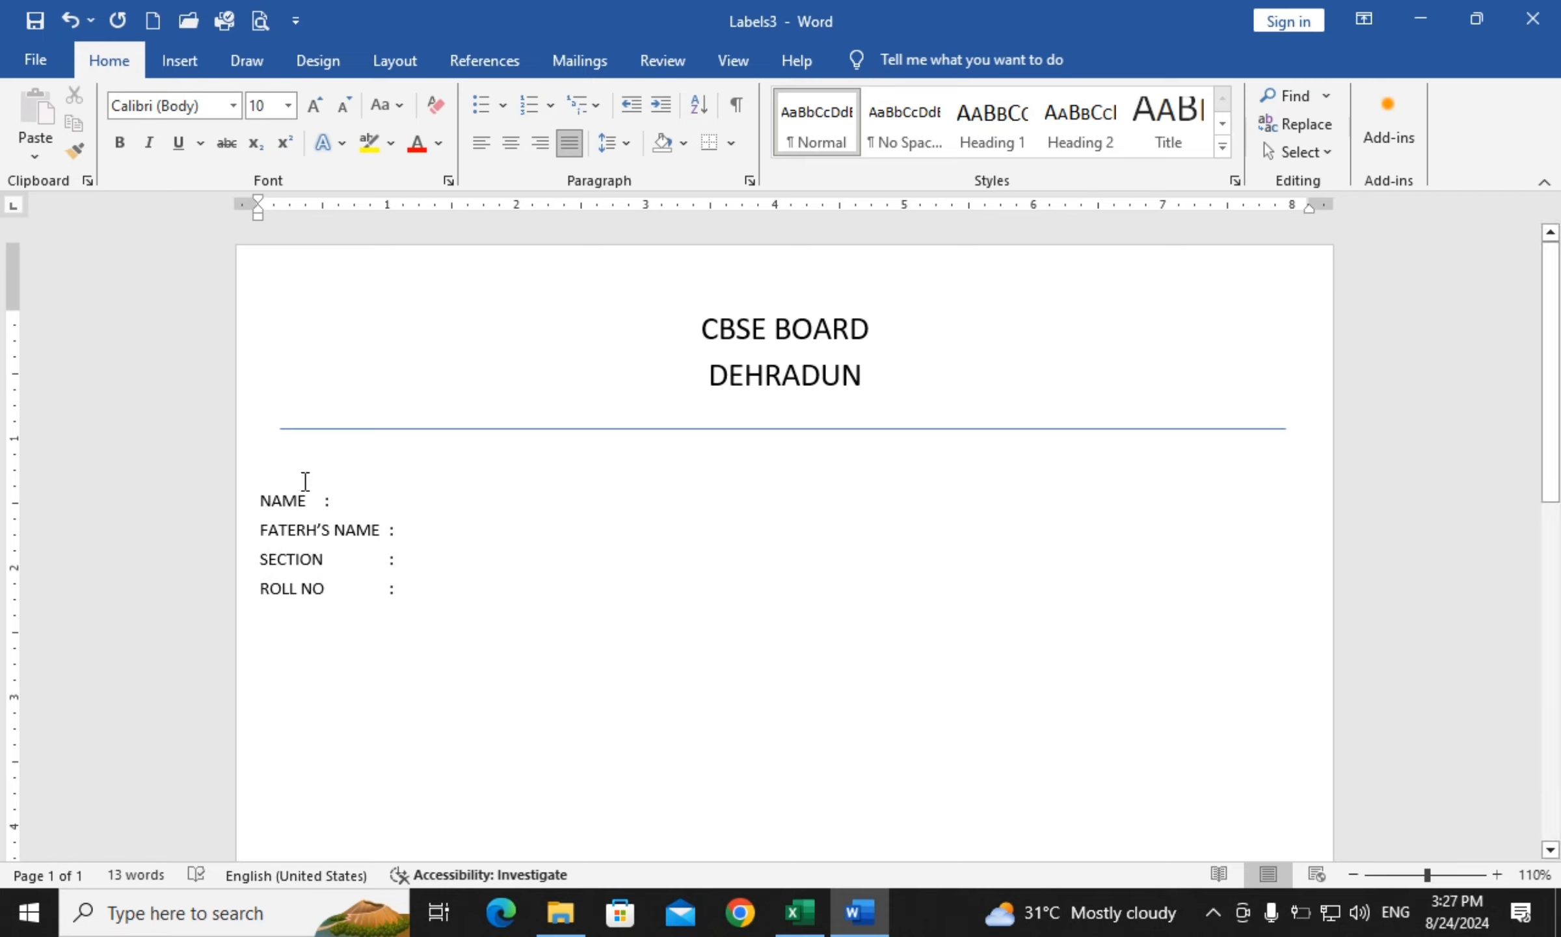
Set a 1.75-inch tab stop on the four label lines and remove extra tabs so the colons align
{"action": "left_click_drag", "start_coordinate": [260, 499], "coordinate": [452, 583]}
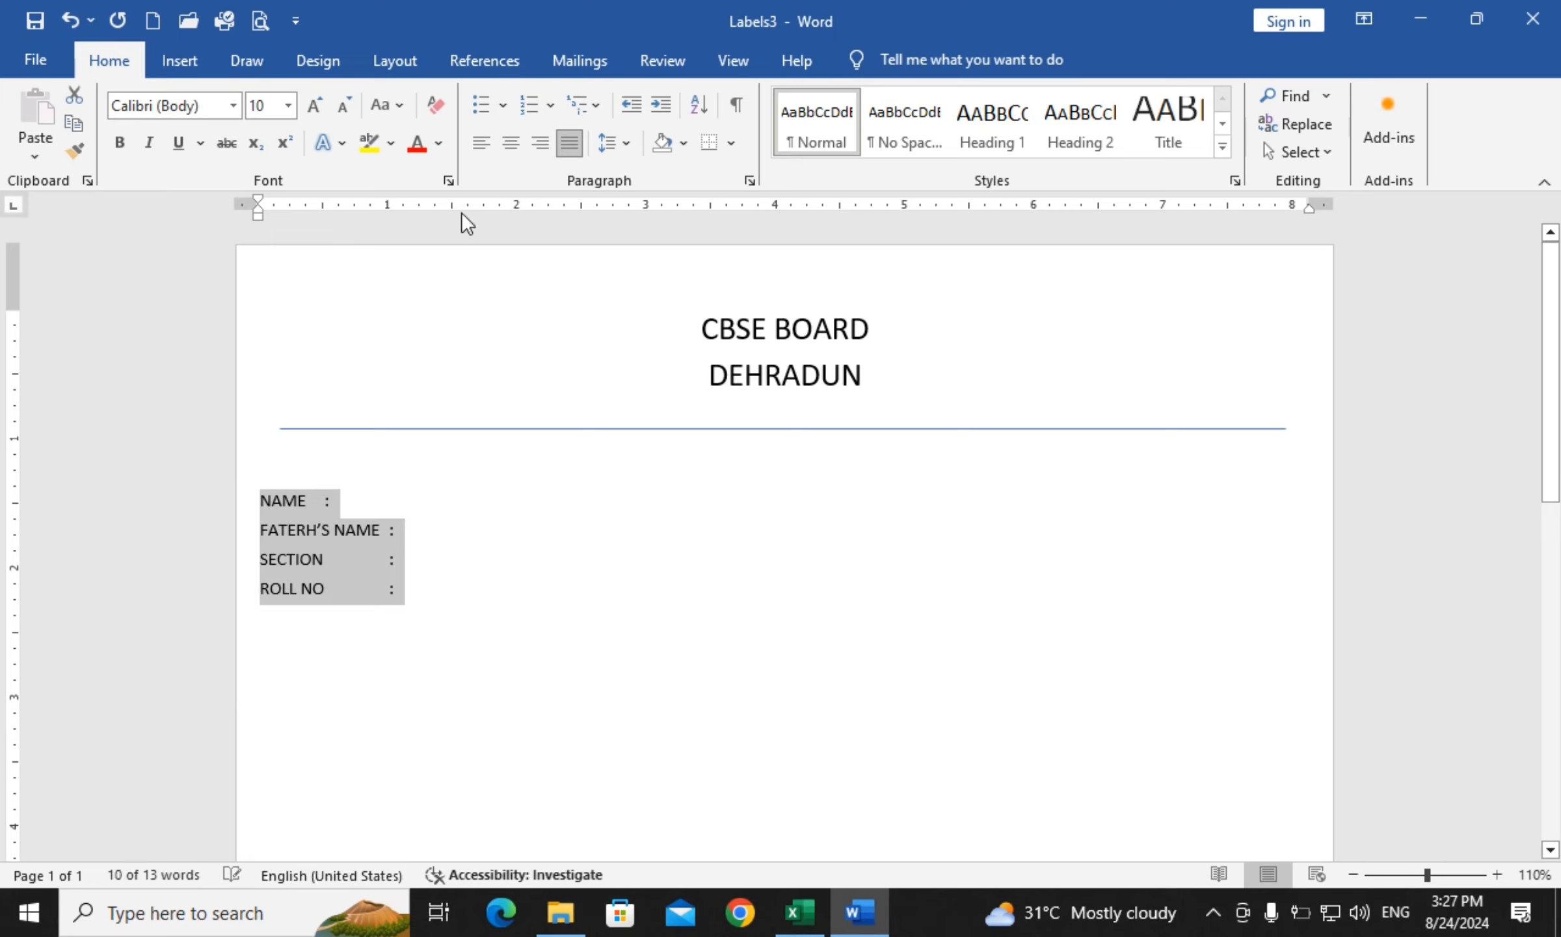
{"action": "left_click_drag", "start_coordinate": [463, 208], "coordinate": [463, 209]}
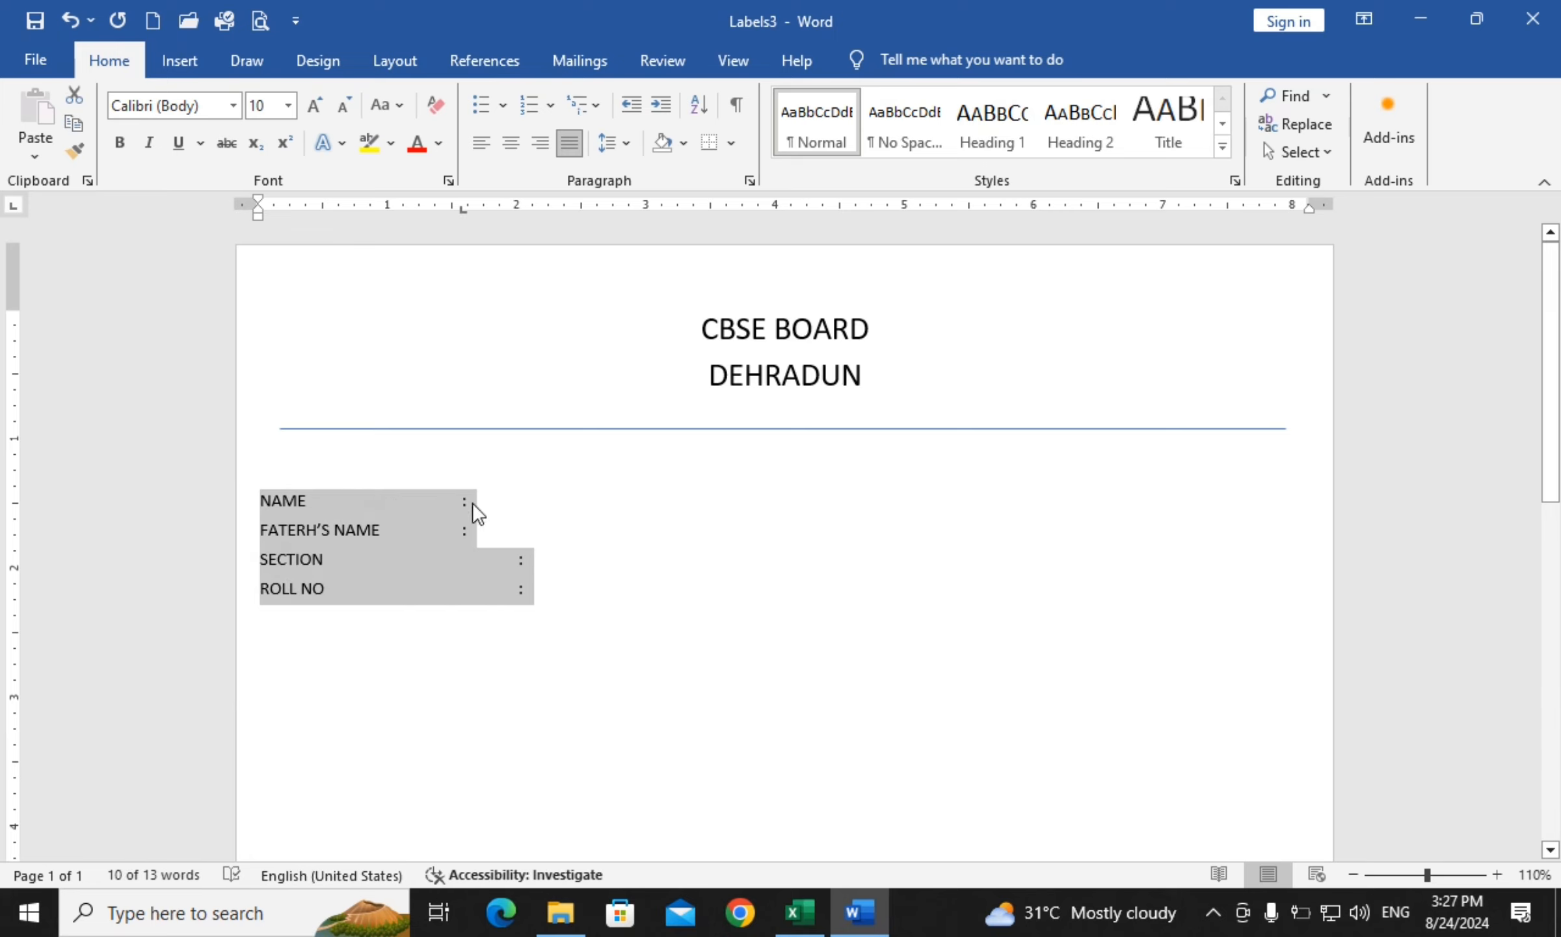
{"action": "left_click", "coordinate": [520, 563]}
{"action": "key", "text": "BackSpace"}
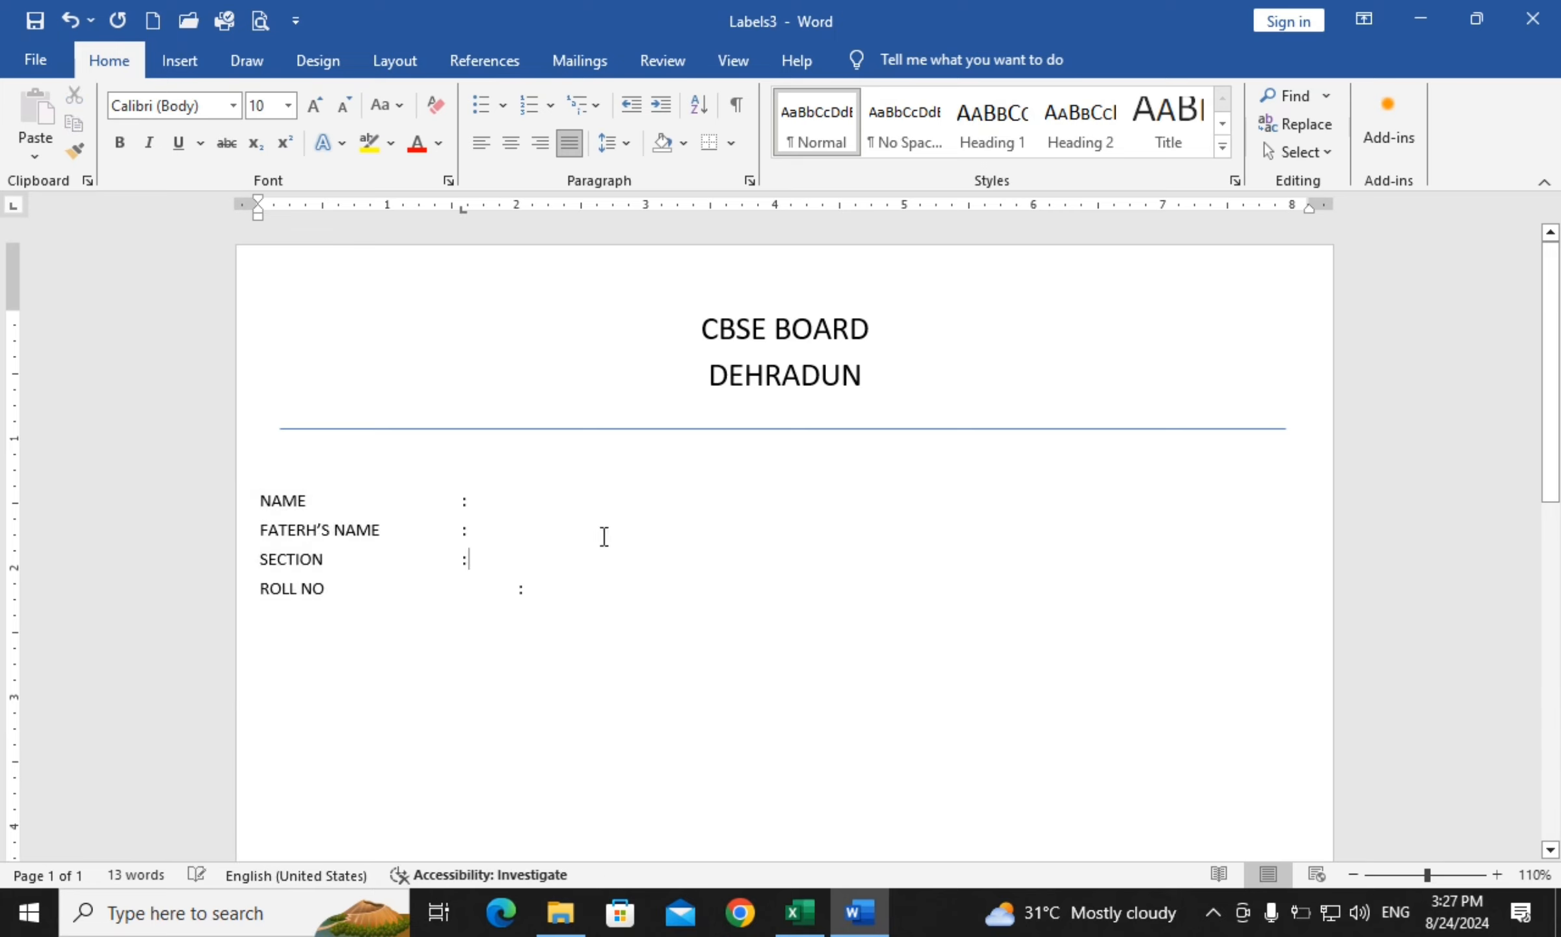
{"action": "left_click", "coordinate": [514, 593]}
{"action": "key", "text": "BackSpace"}
{"action": "key", "text": "Return"}
{"action": "key", "text": "Return"}
{"action": "key", "text": "Return"}
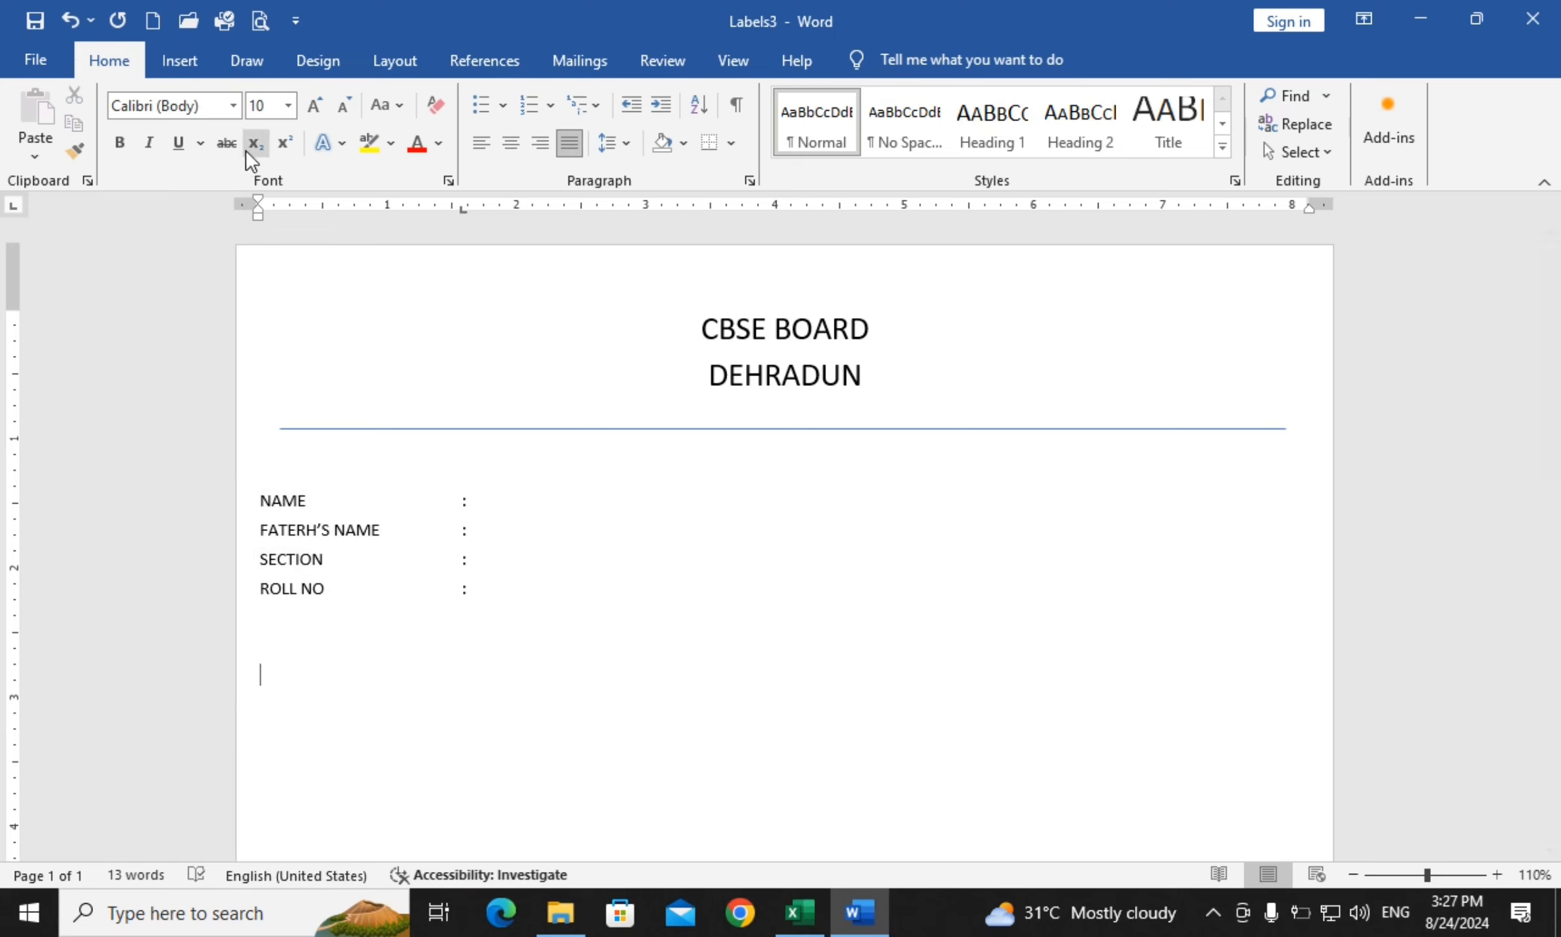
Insert a 4x7 table and enter SUBJECT, HINDI, MATH, SST, ENGLSIH, SCI down the first column
{"action": "left_click", "coordinate": [176, 67]}
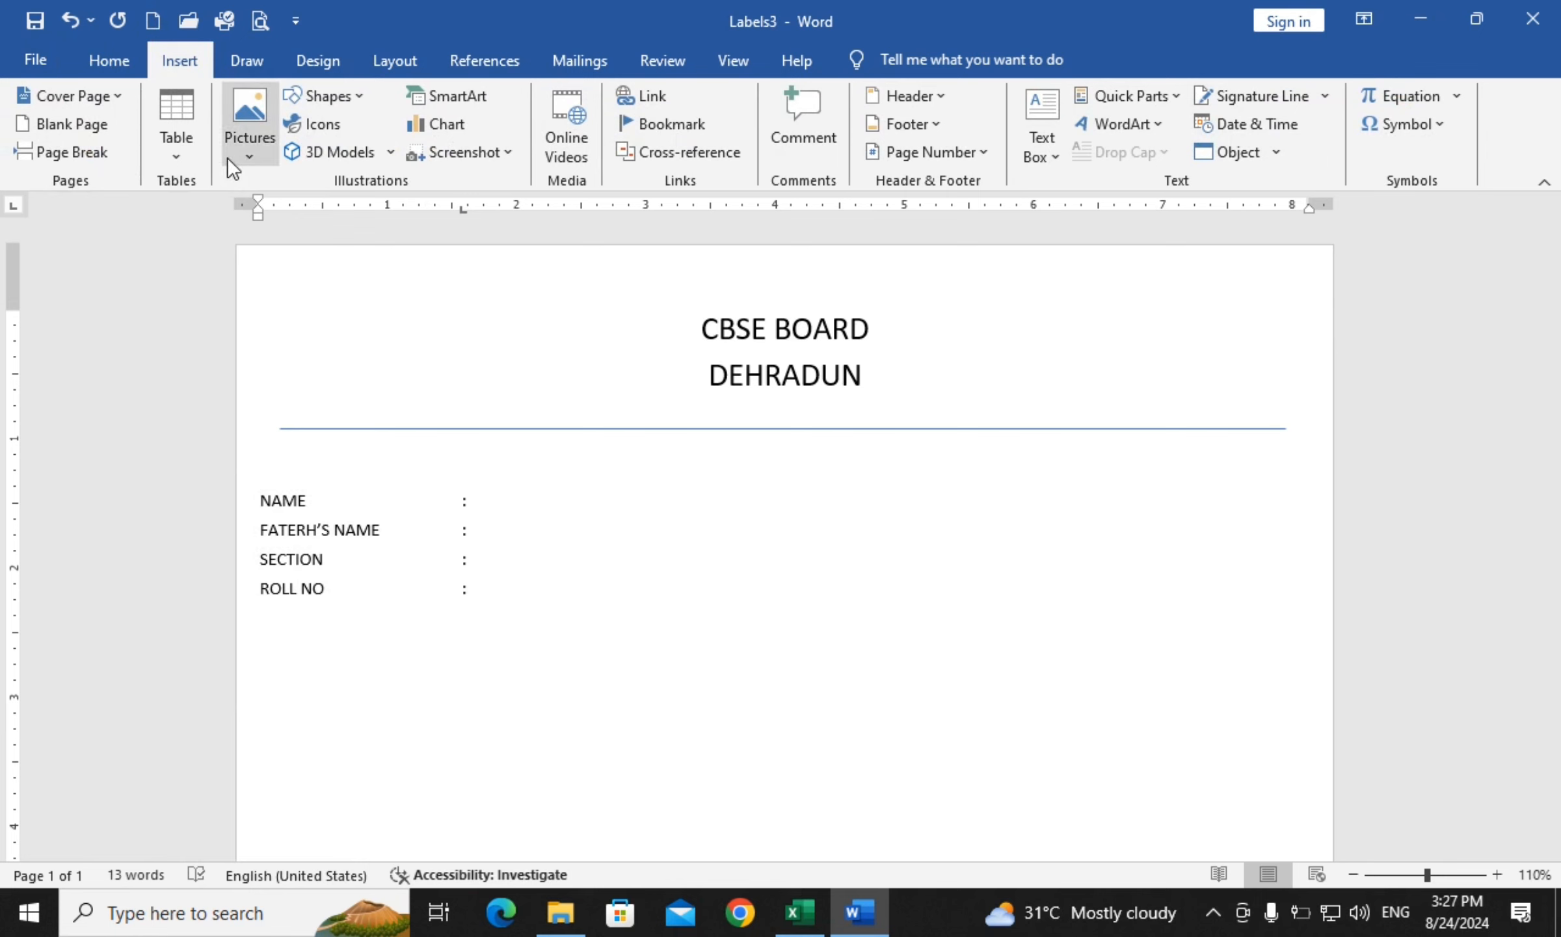
{"action": "left_click", "coordinate": [192, 141]}
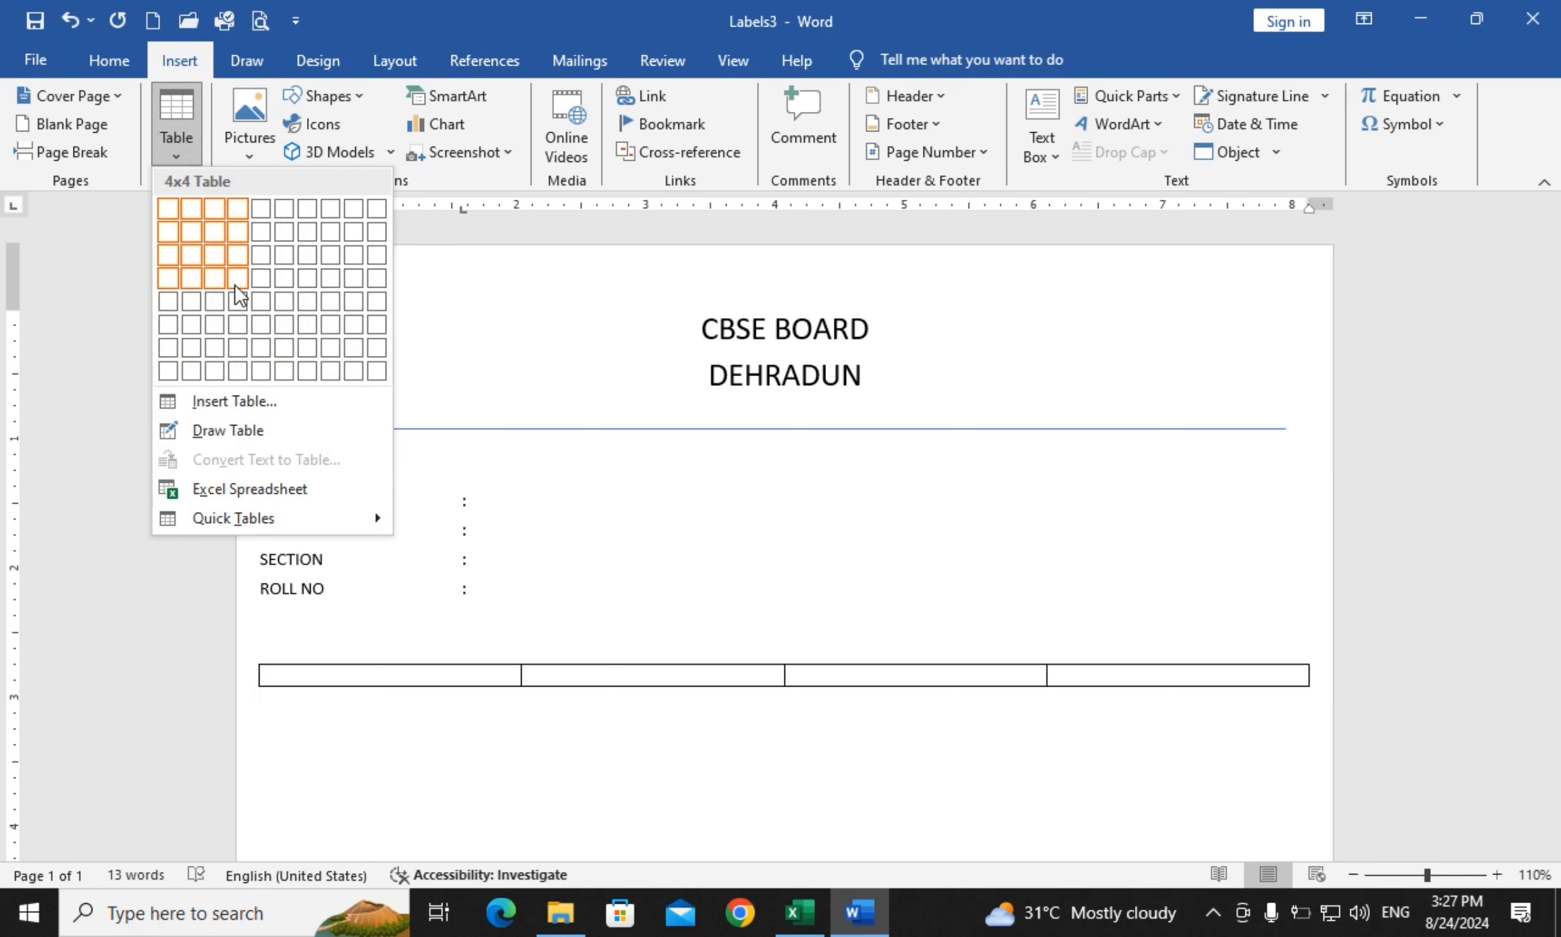
{"action": "left_click", "coordinate": [245, 352]}
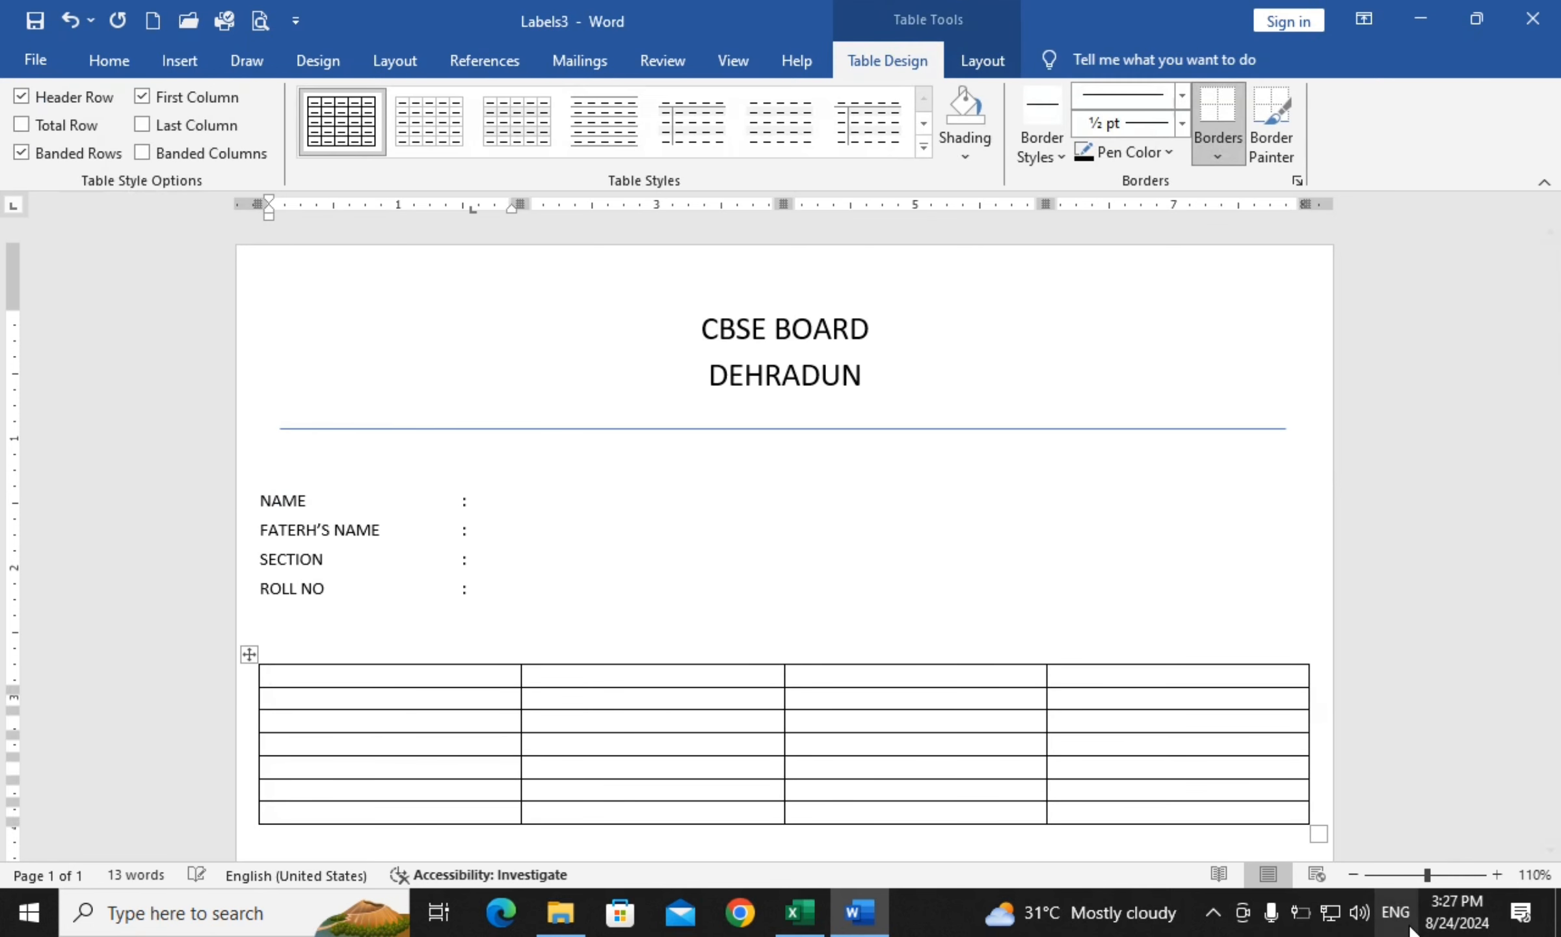
{"action": "type", "text": "SU"}
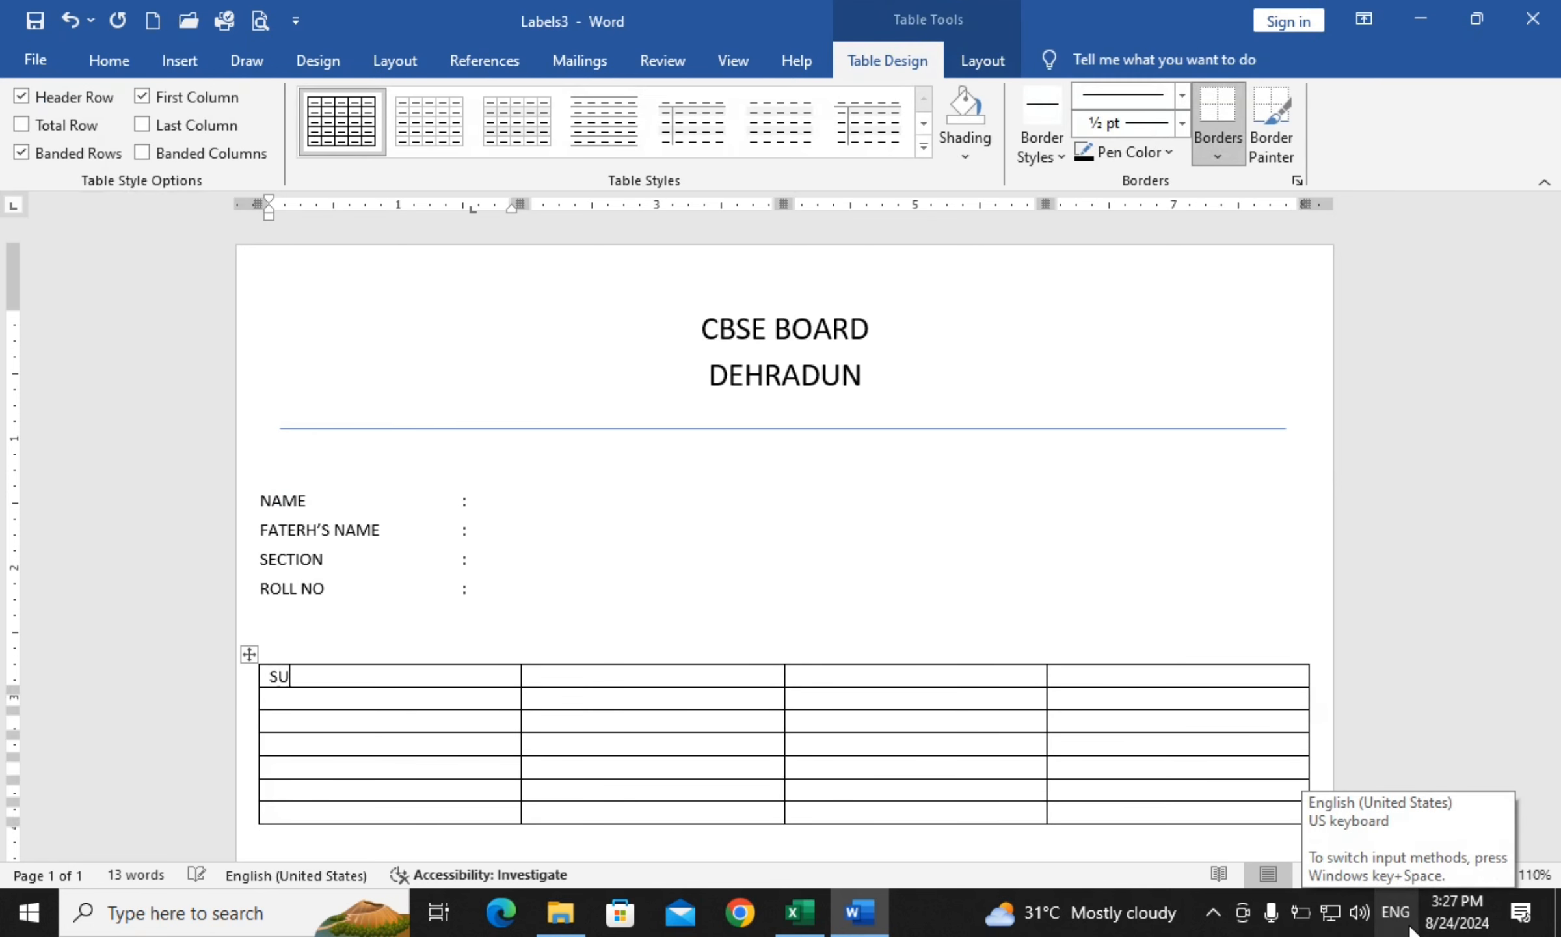
{"action": "type", "text": "BJECT "}
{"action": "type", "text": "HINDI"}
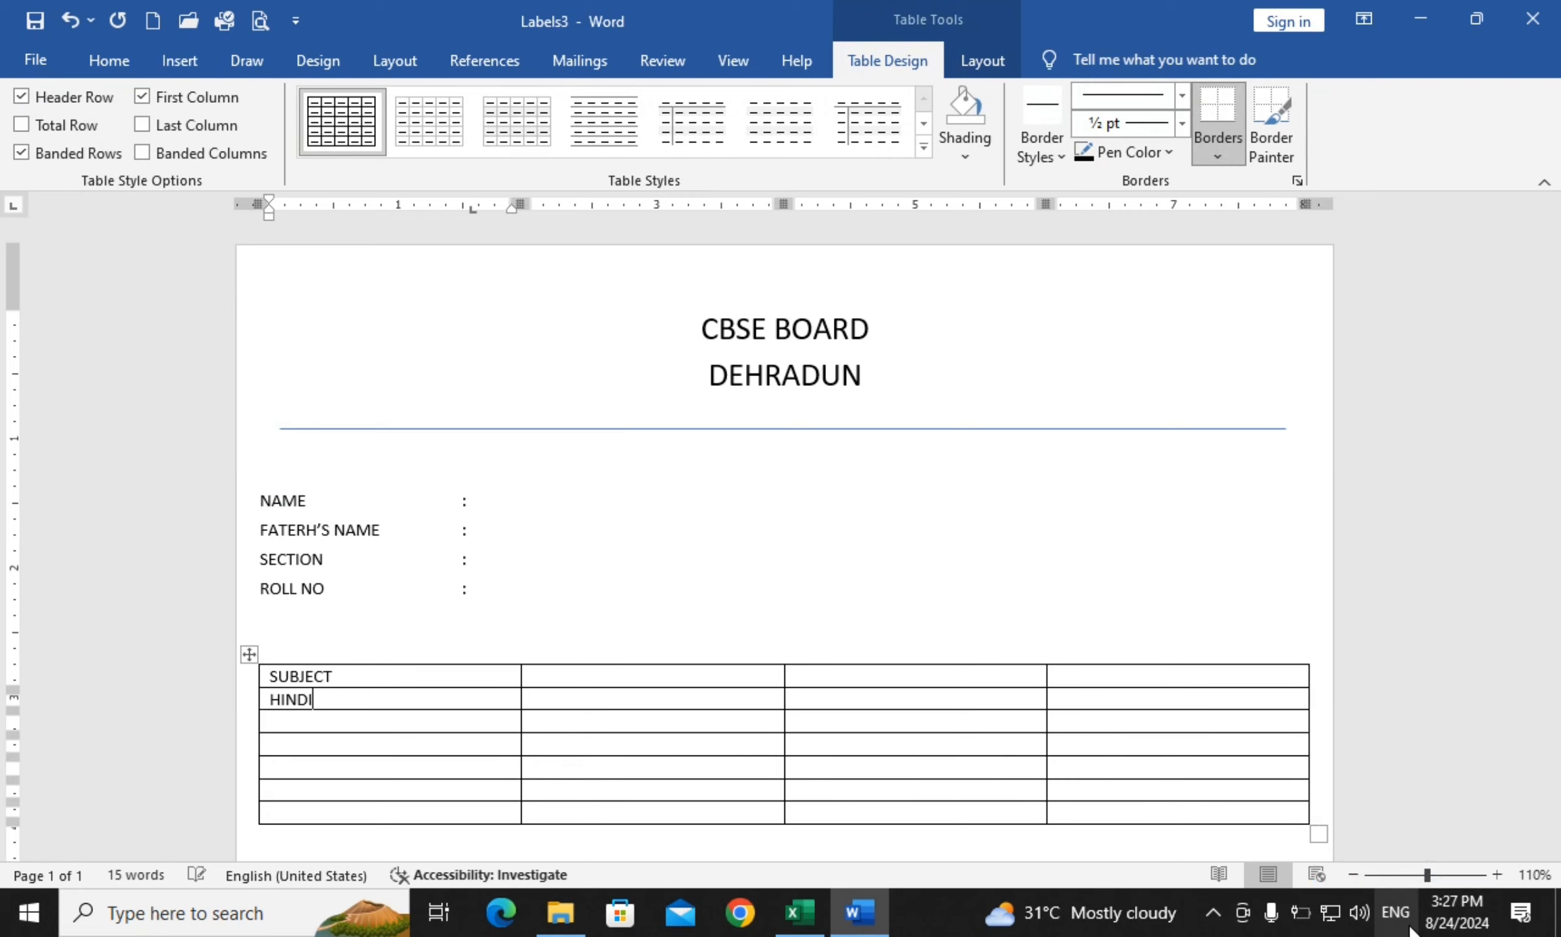
{"action": "key", "text": "Down"}
{"action": "type", "text": "MATH"}
{"action": "key", "text": "Down"}
{"action": "type", "text": "SST"}
{"action": "key", "text": "Down"}
{"action": "type", "text": "ENGLSIH"}
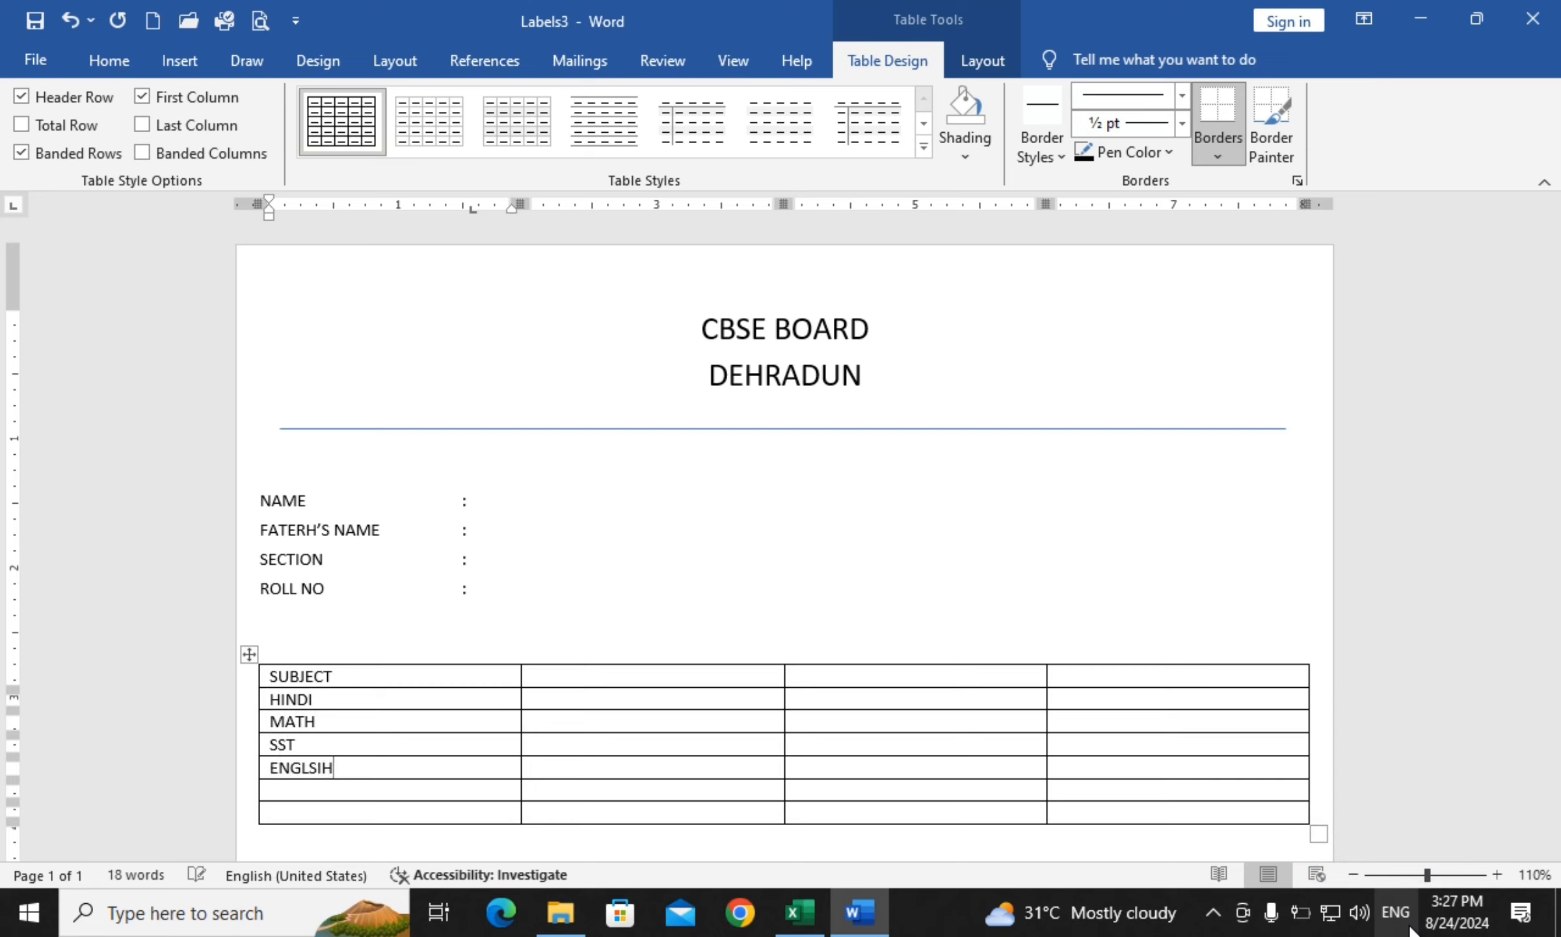
{"action": "type", "text": "SCI"}
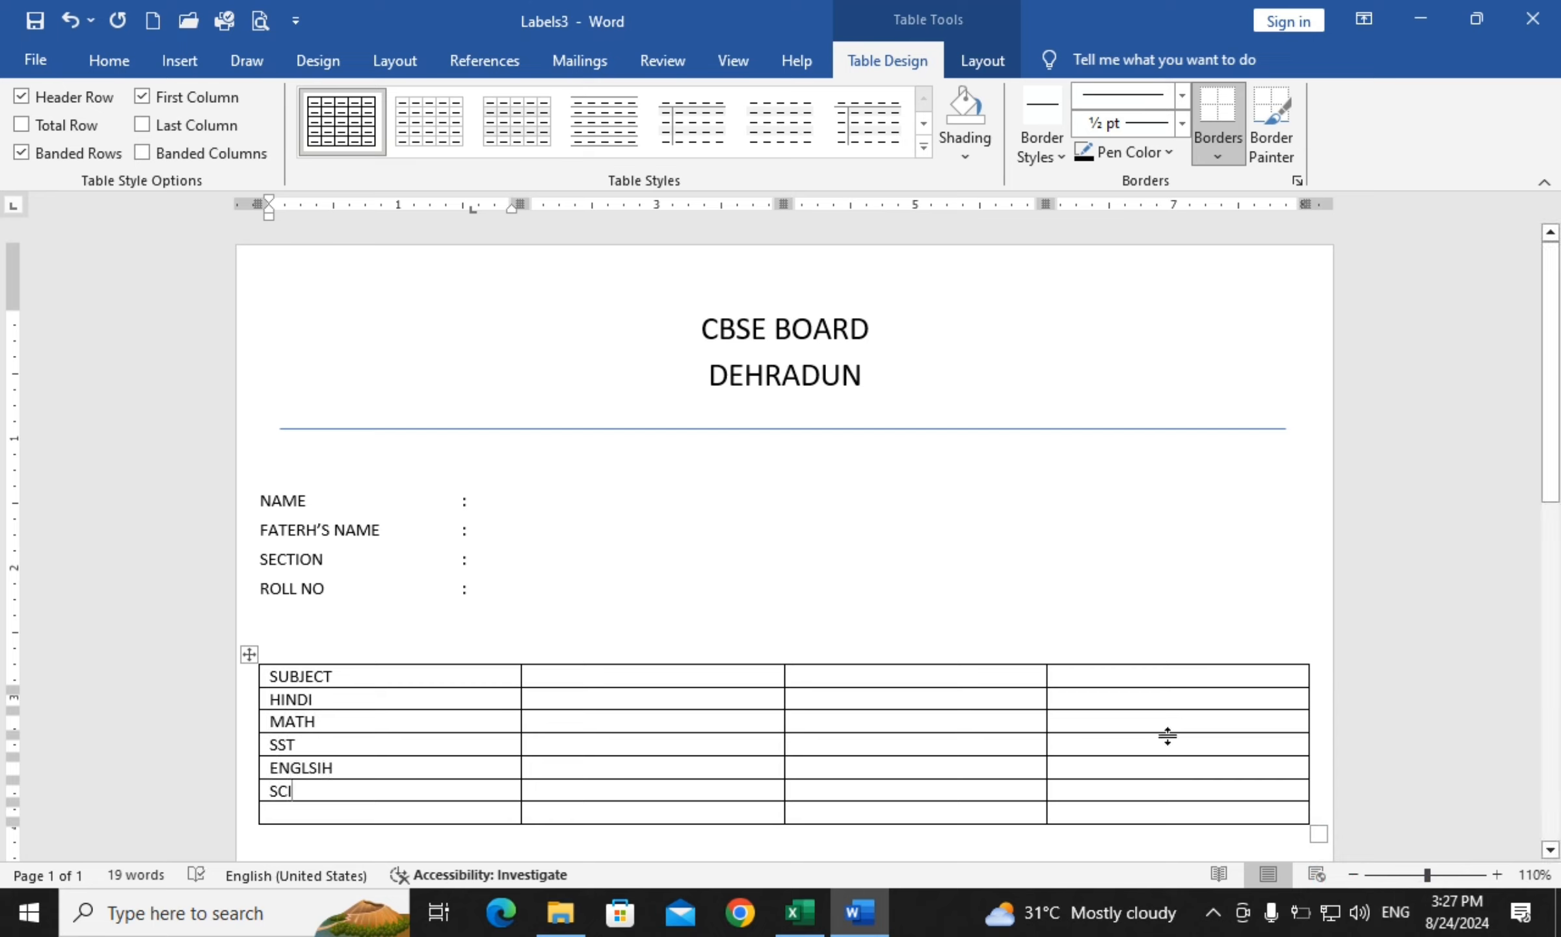
Fill the second column with MARKS and 100, and head the third column MAKRS
{"action": "left_click", "coordinate": [620, 681]}
{"action": "type", "text": "MARKS"}
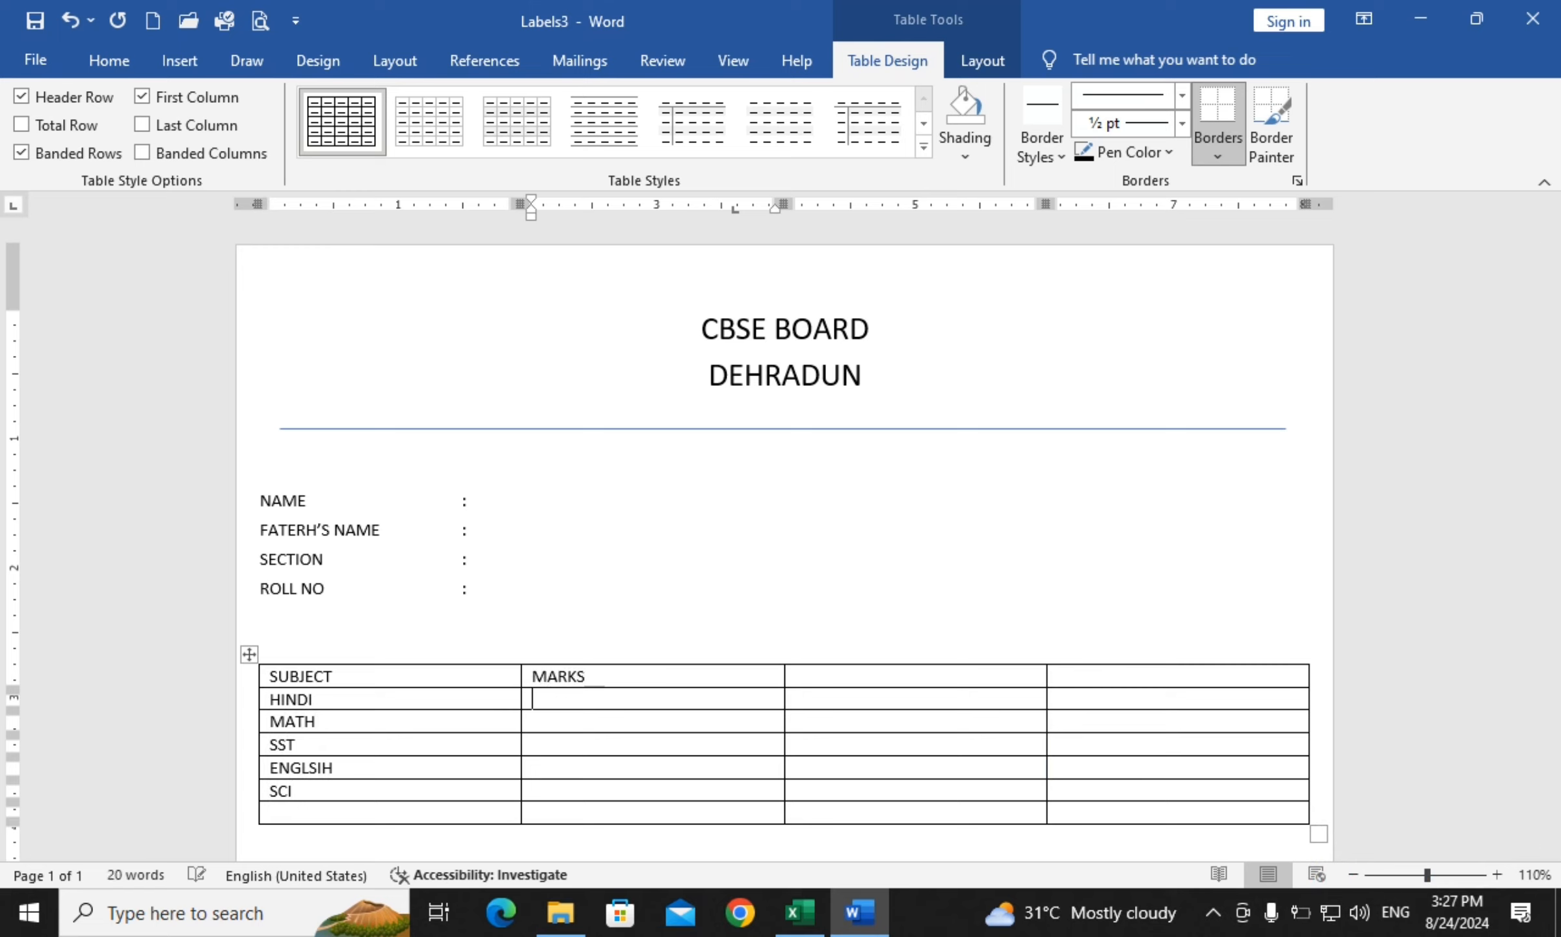
{"action": "type", "text": "100"}
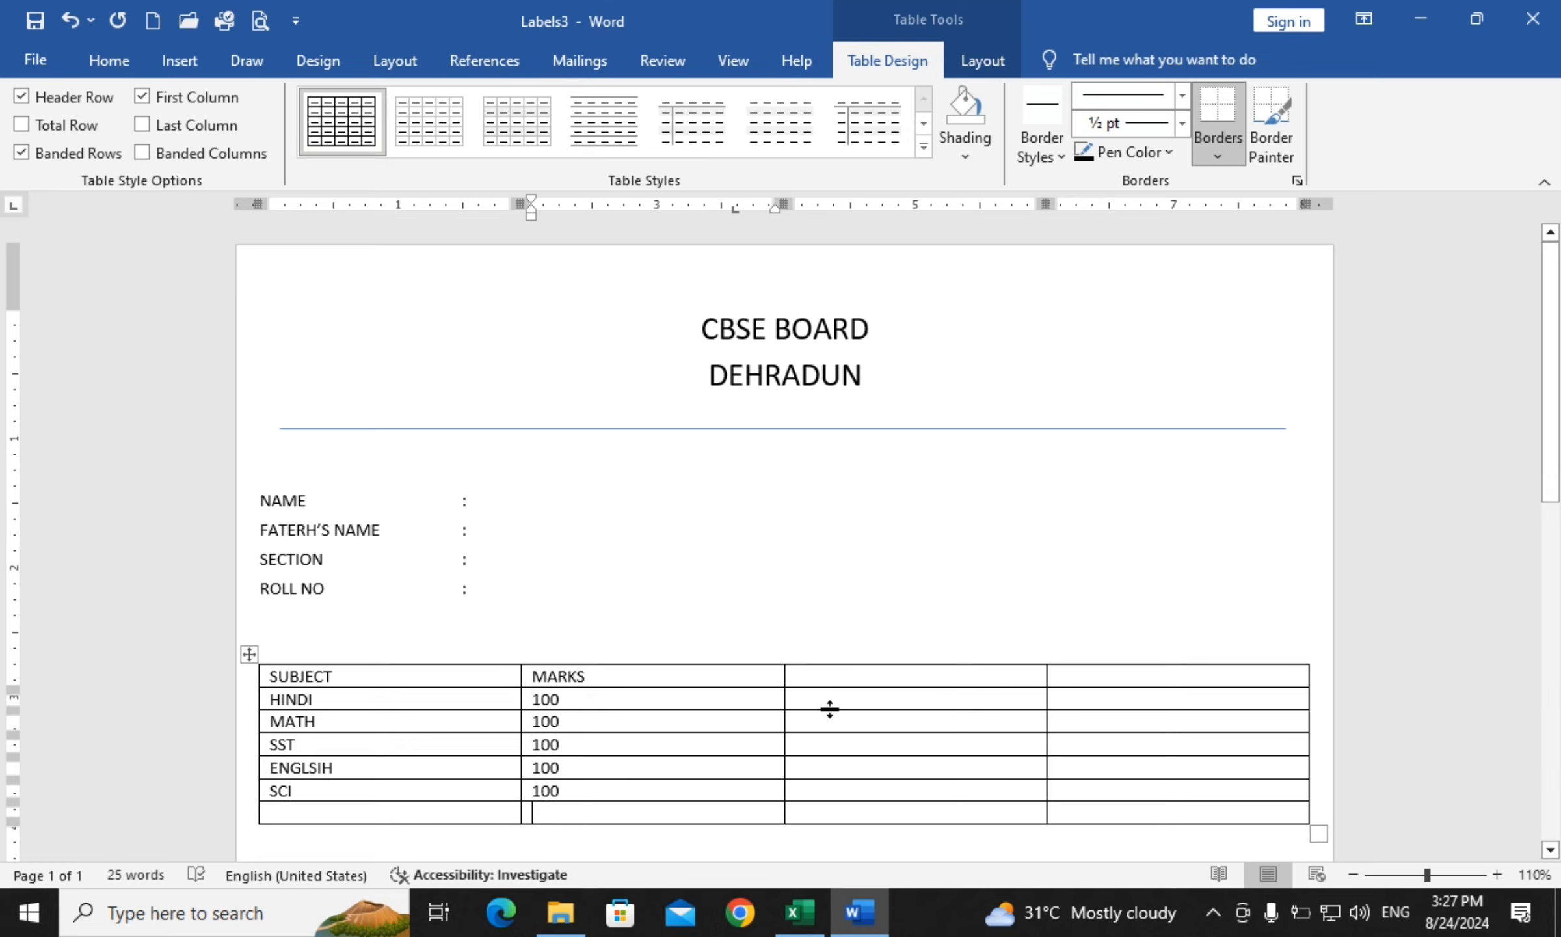
{"action": "left_click", "coordinate": [870, 671]}
{"action": "type", "text": "MAKRS"}
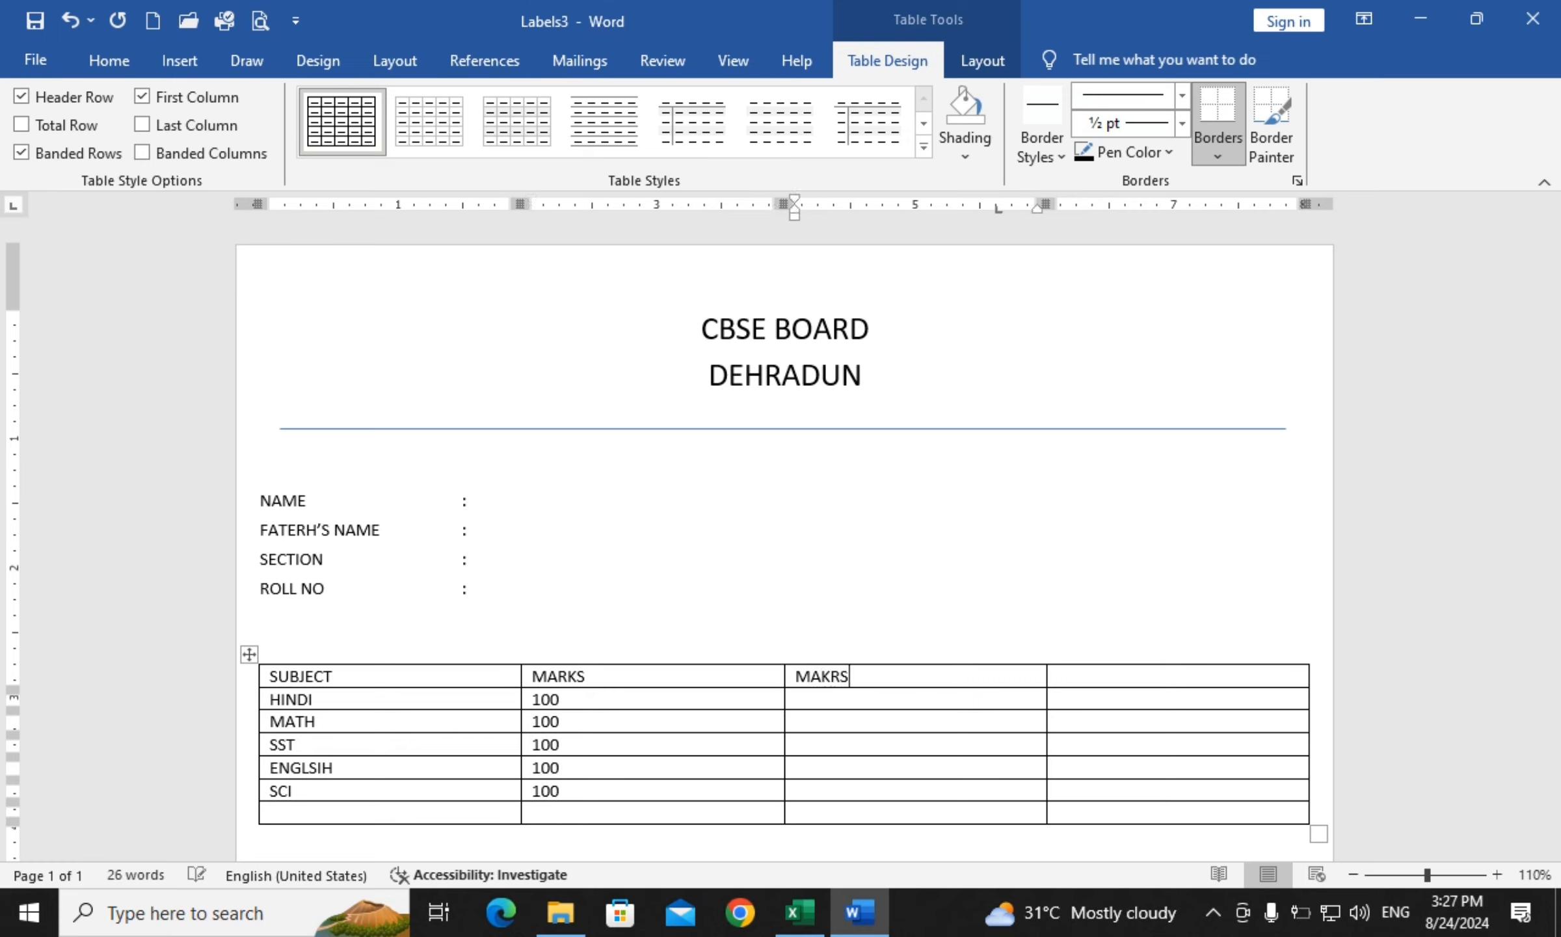
{"action": "key", "text": "Tab"}
Head the fourth column RESLUT and merge the six cells beneath it into one
{"action": "type", "text": "RESLUT"}
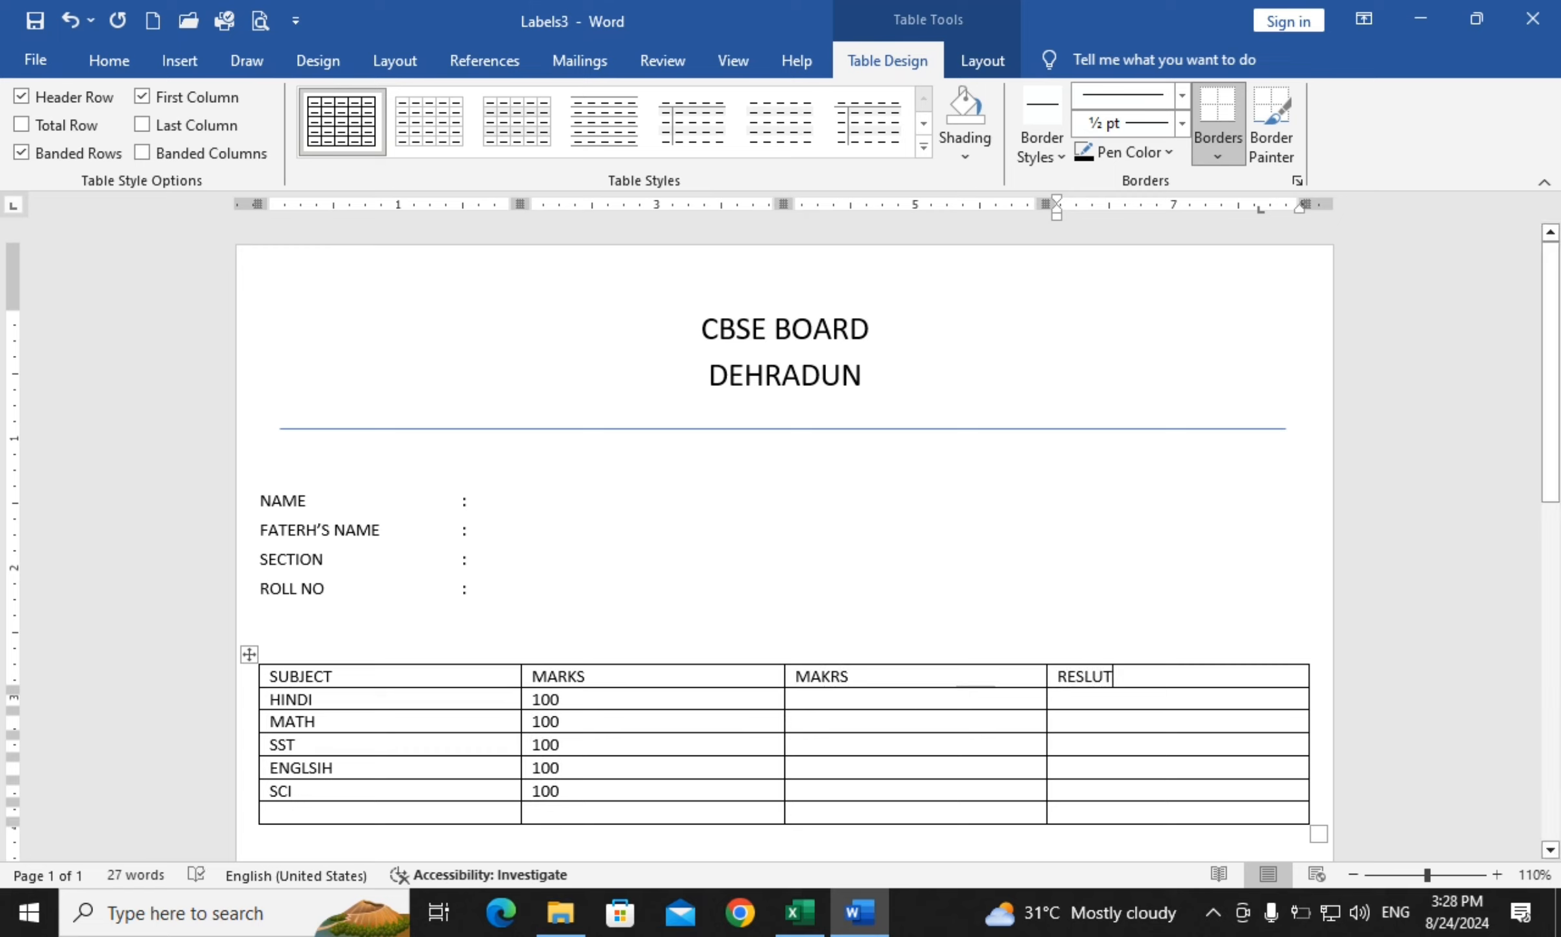
{"action": "left_click_drag", "start_coordinate": [1138, 699], "coordinate": [1136, 789]}
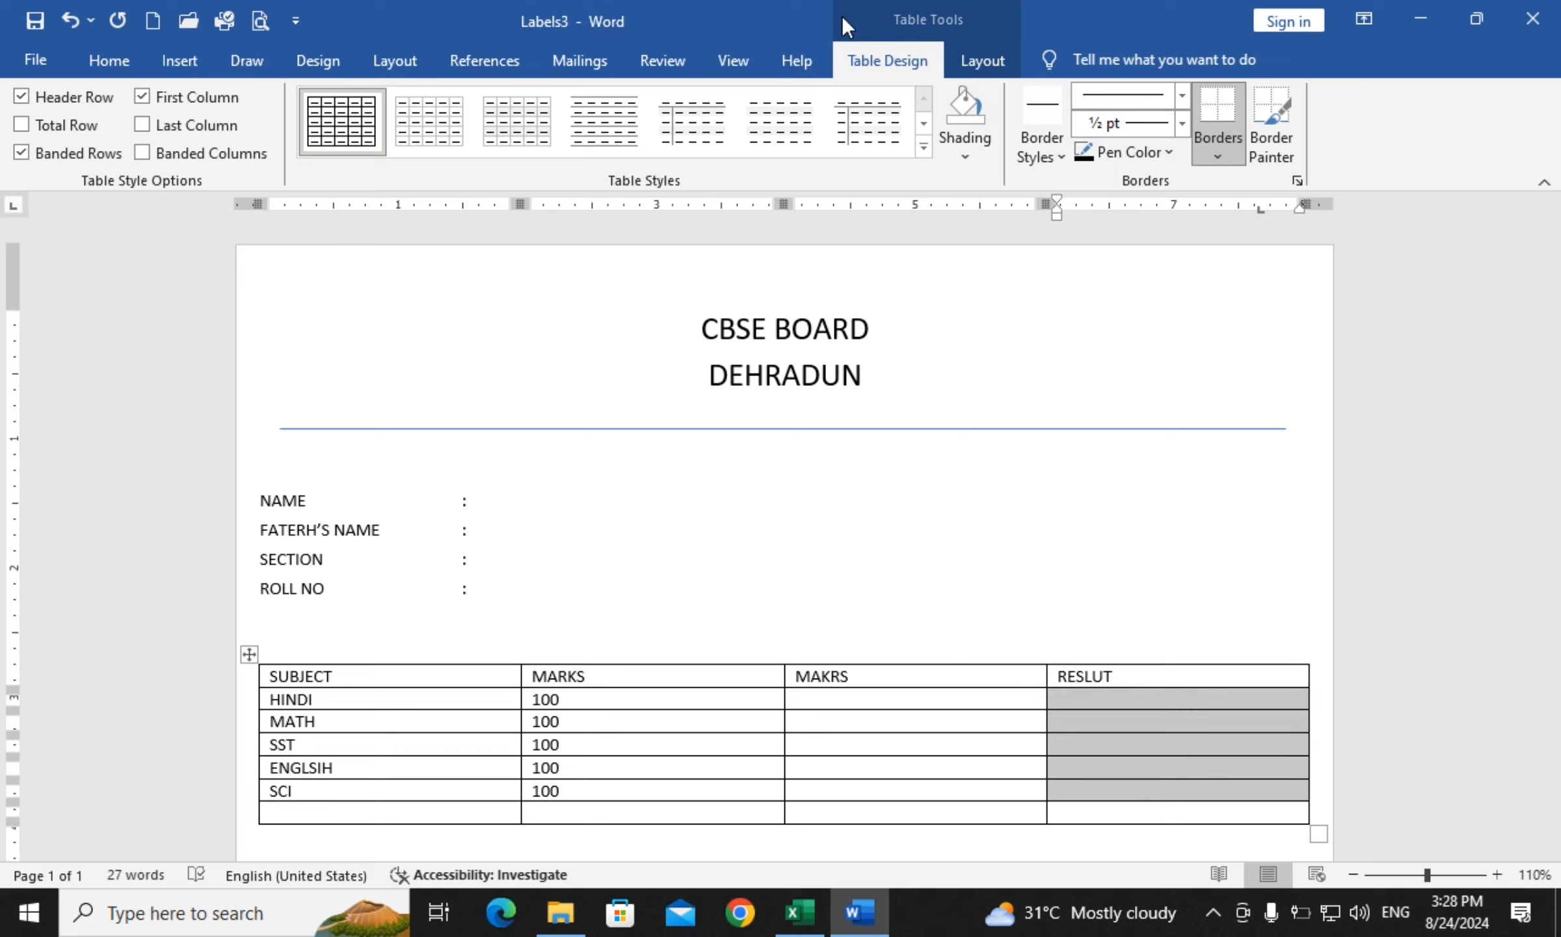
{"action": "left_click", "coordinate": [1136, 812]}
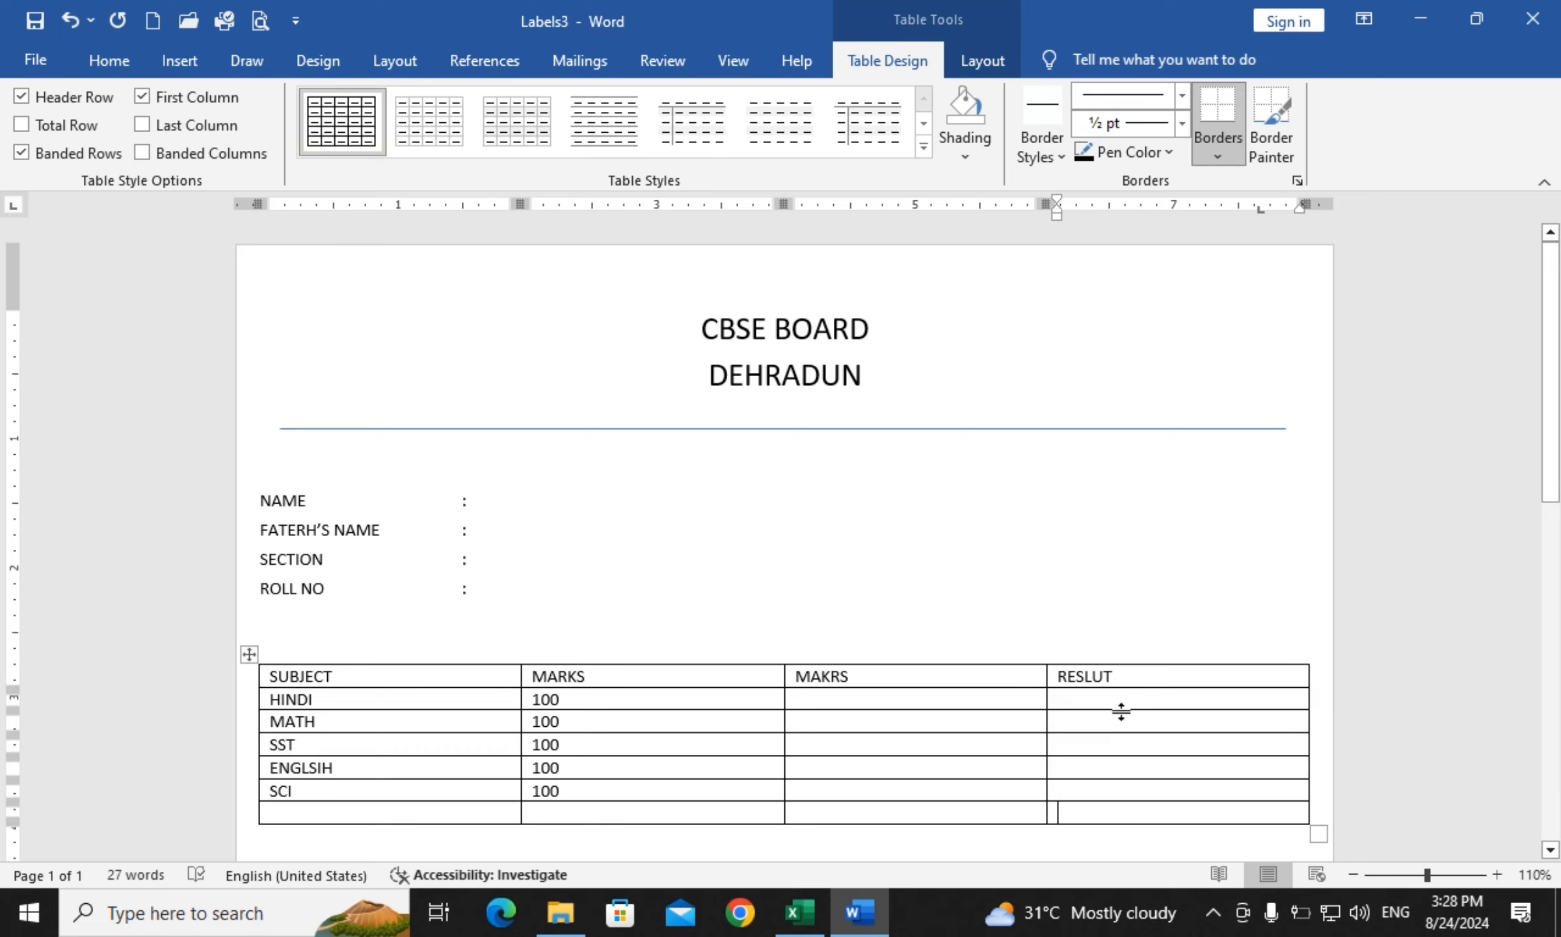
{"action": "left_click_drag", "start_coordinate": [1122, 699], "coordinate": [1125, 808]}
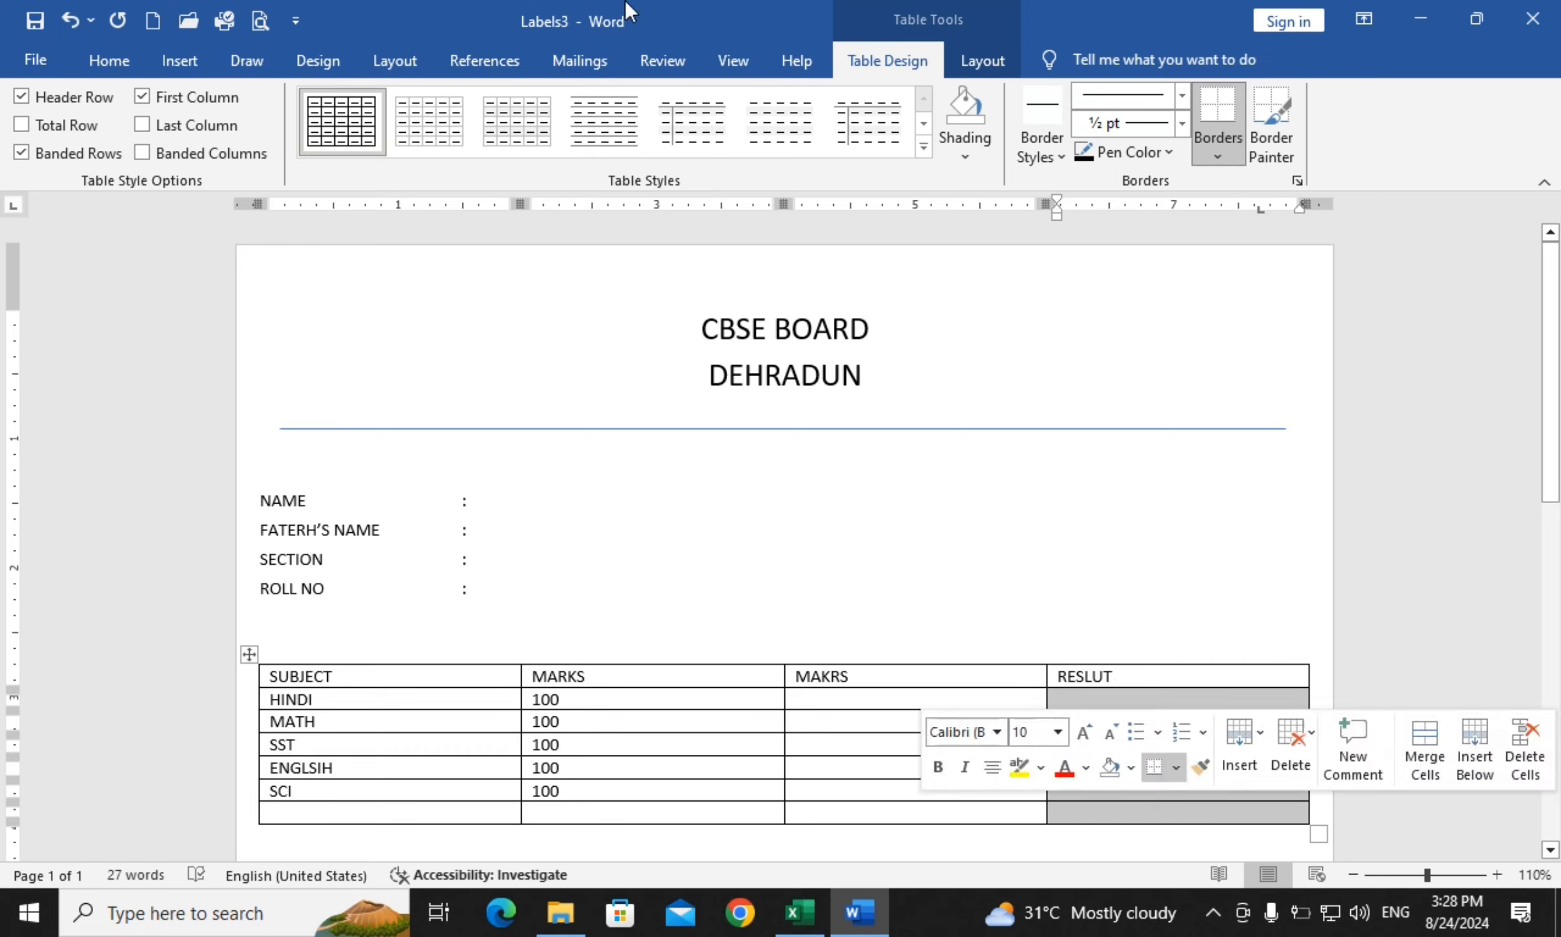
{"action": "left_click", "coordinate": [990, 60]}
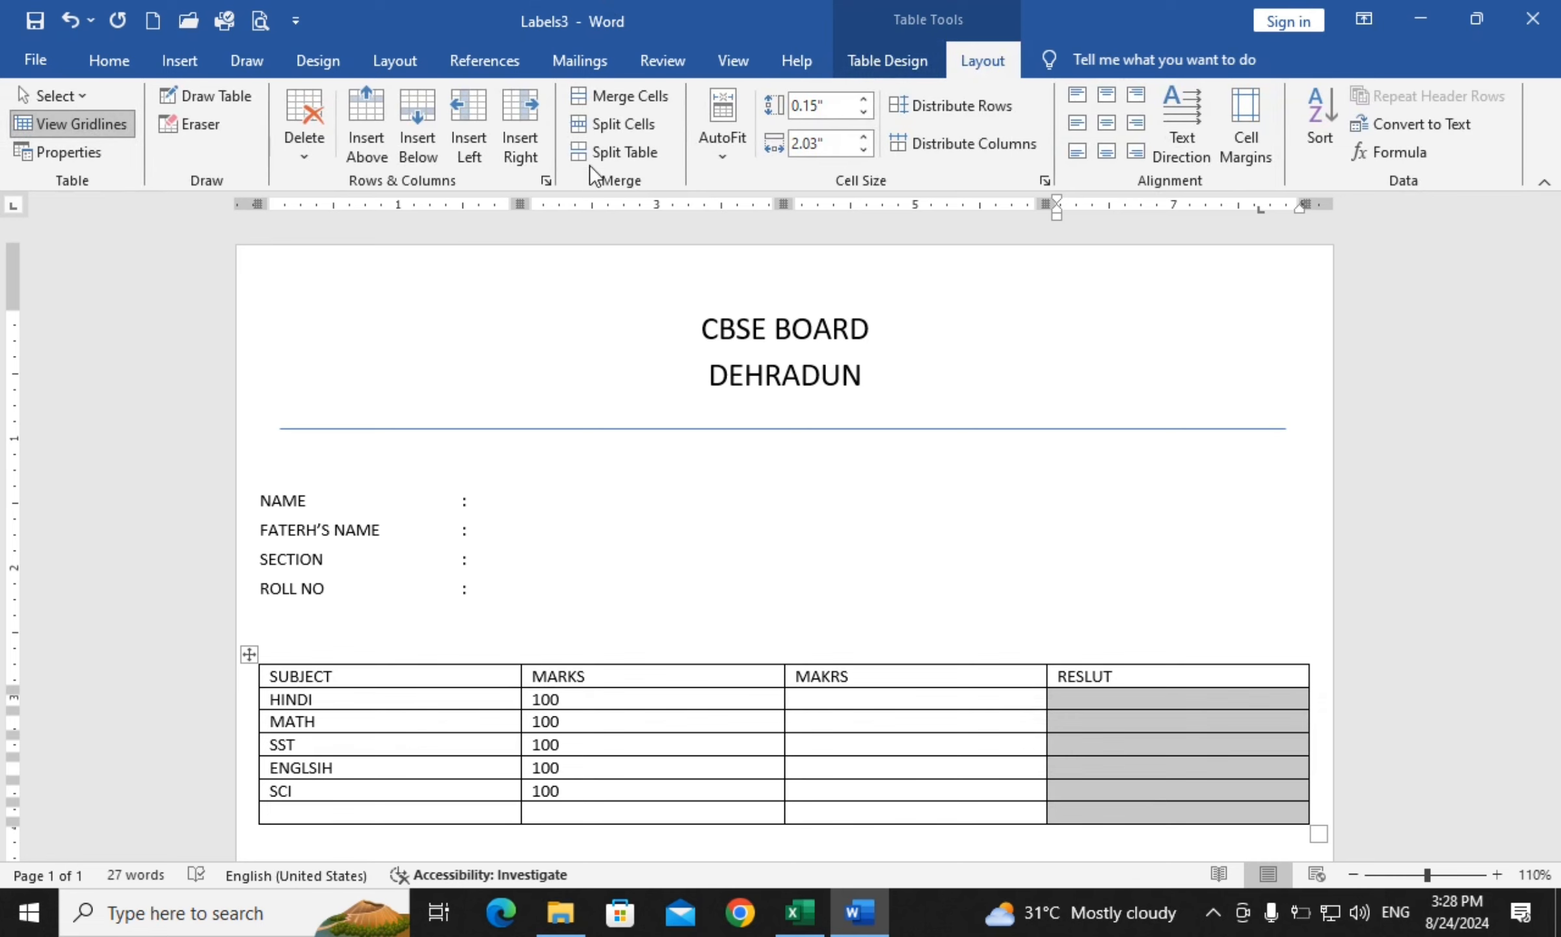
{"action": "left_click", "coordinate": [631, 99]}
Add empty lines inside the merged RESLUT cell
{"action": "left_click", "coordinate": [1170, 764]}
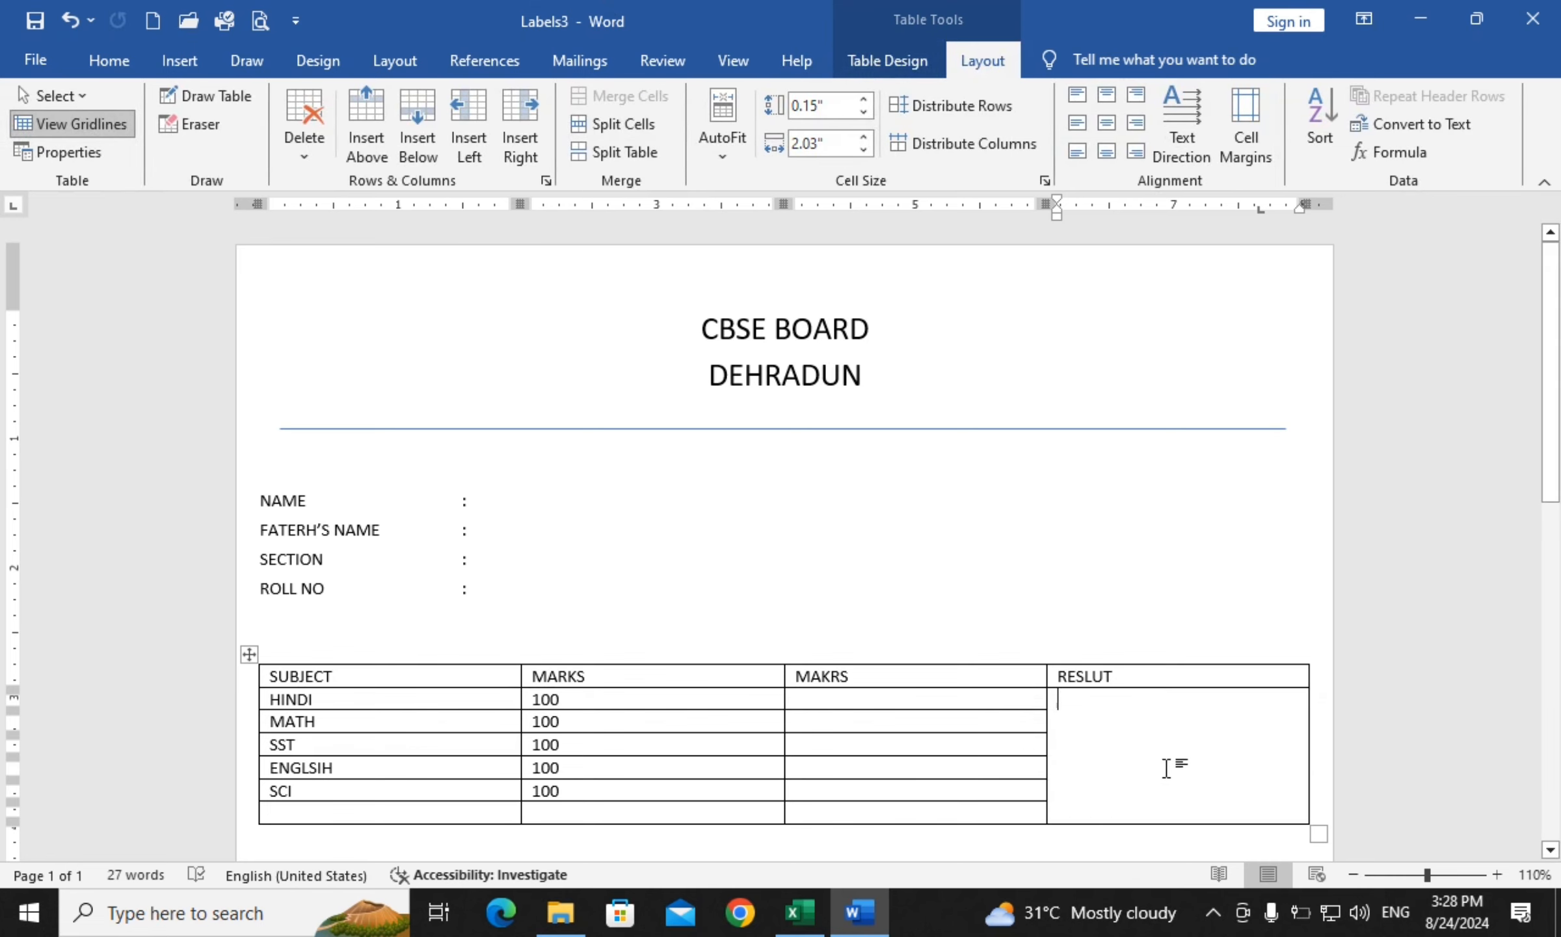
{"action": "key", "text": "Return"}
{"action": "key", "text": "Return"}
{"action": "scroll", "coordinate": [976, 729], "scroll_direction": "down", "scroll_amount": 3}
{"action": "left_click", "coordinate": [873, 621]}
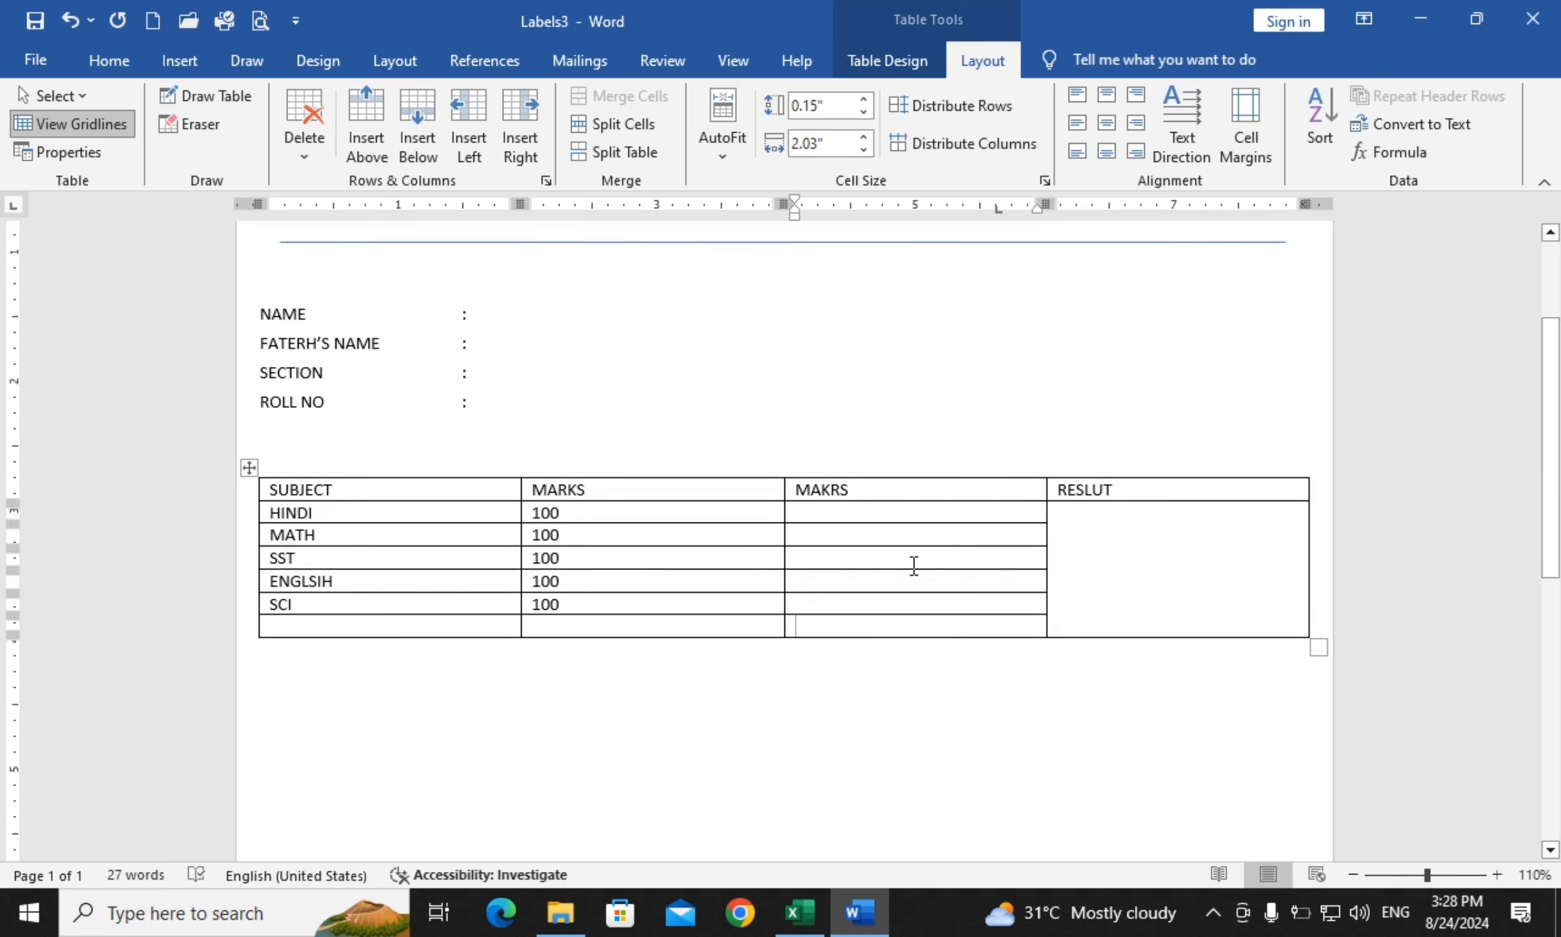
Type two lines of filler text in the paragraph below the table
{"action": "left_click", "coordinate": [371, 727]}
{"action": "type", "text": "JFDSA"}
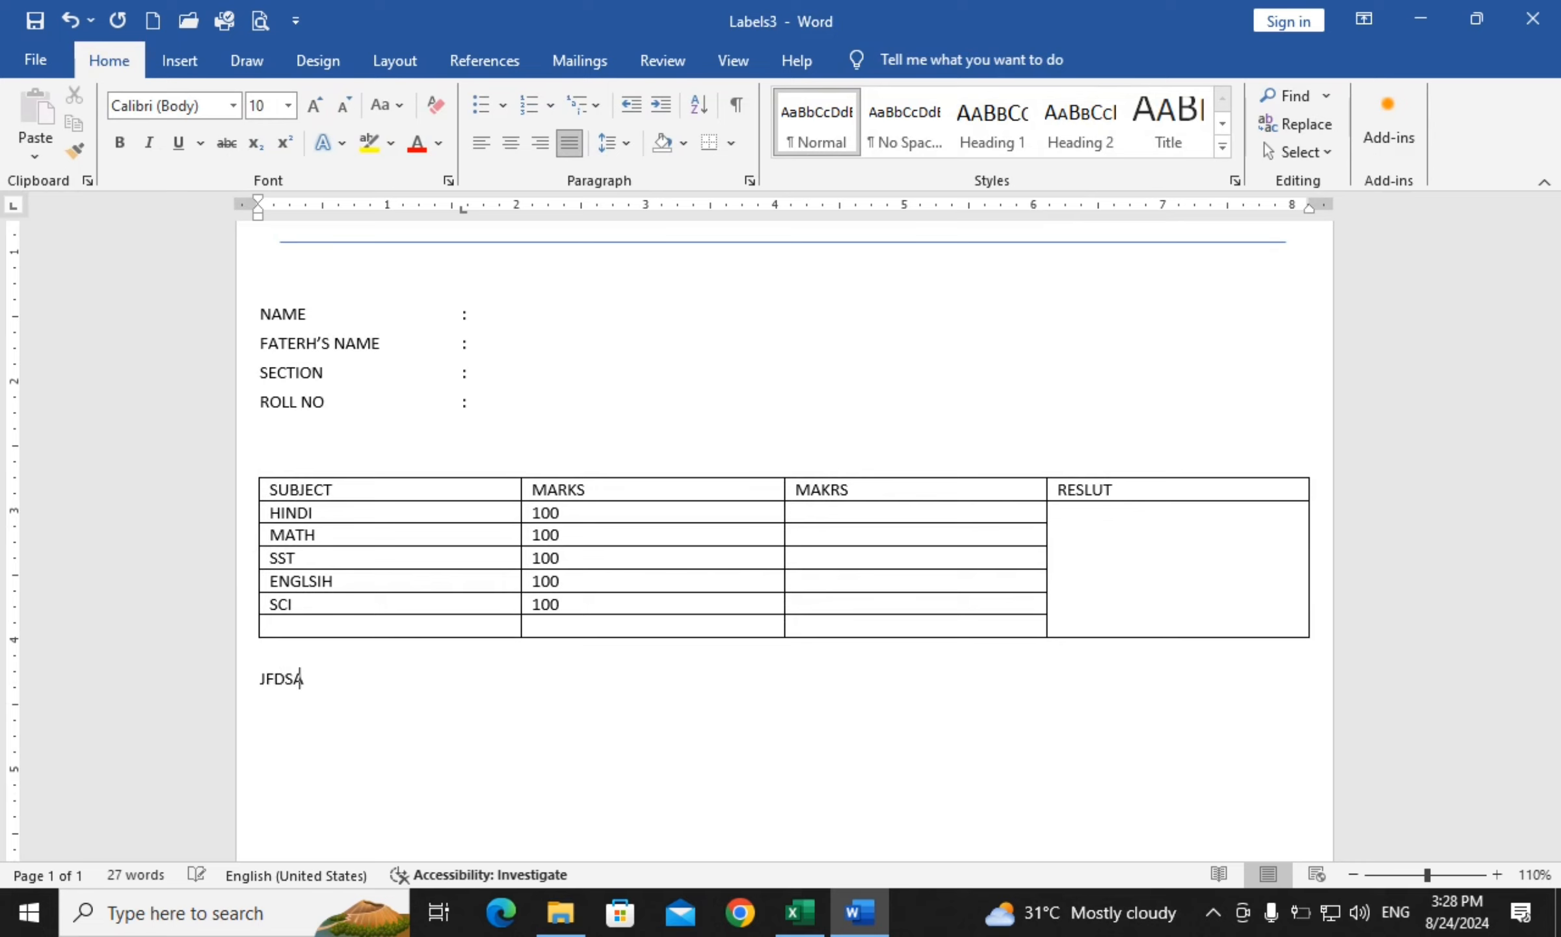
{"action": "type", "text": "JFLKSJDFL KFLDSAJLFJDSALKFJ;SLDJFL;SAF HDFLSAKJFL"}
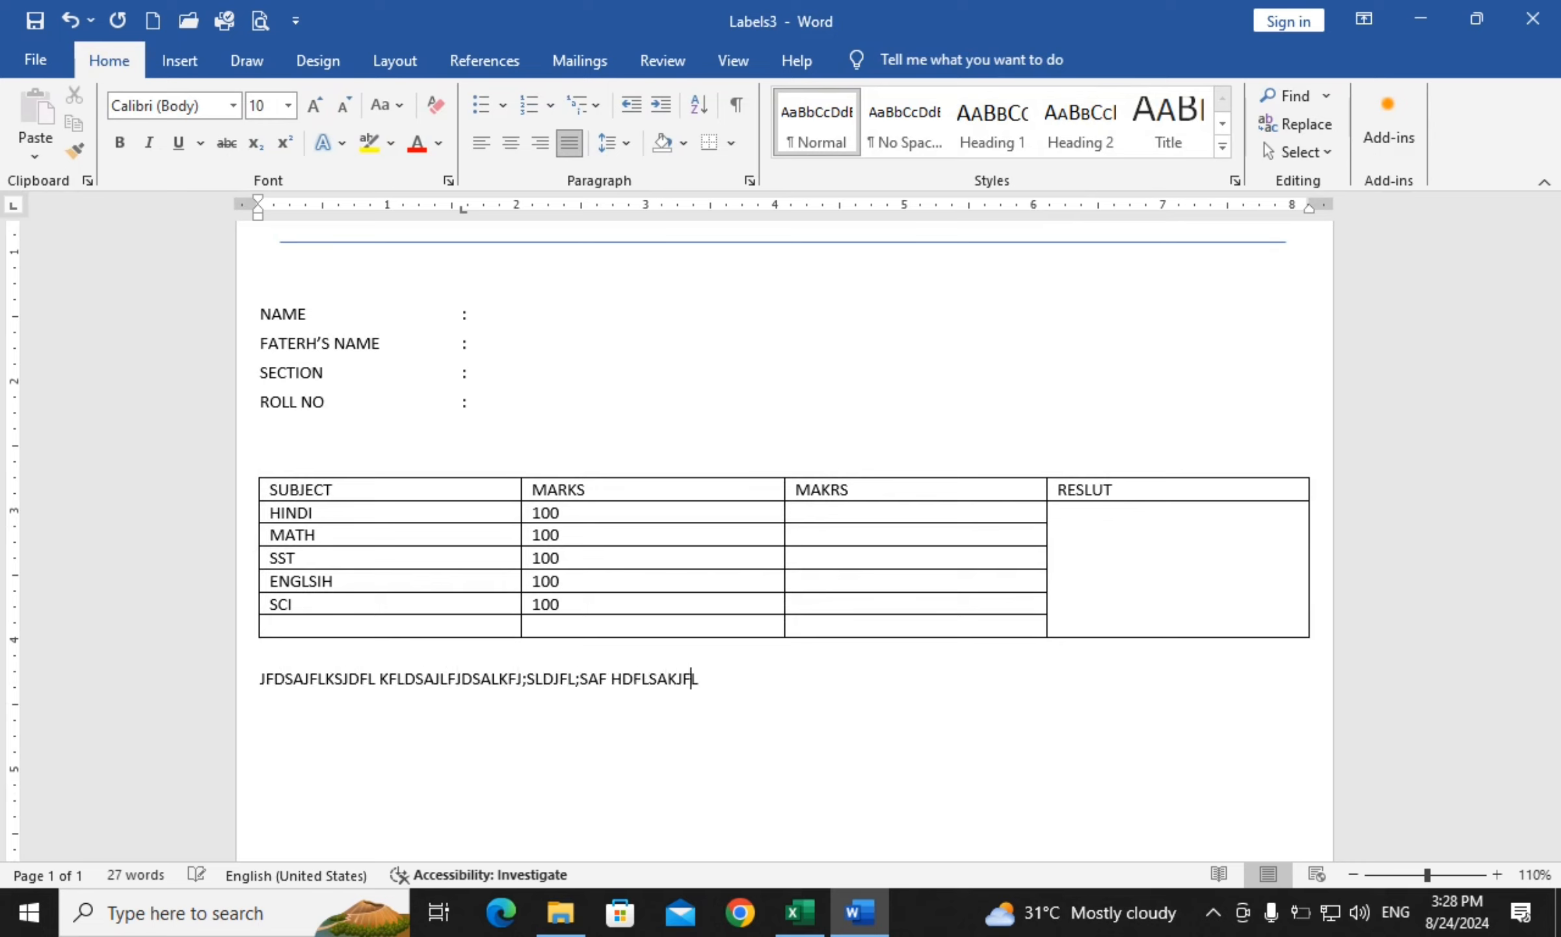
{"action": "type", "text": " ASJFLDJFL;SJ JFL;SDF SDKLFKJSDLFSD AFJDS"}
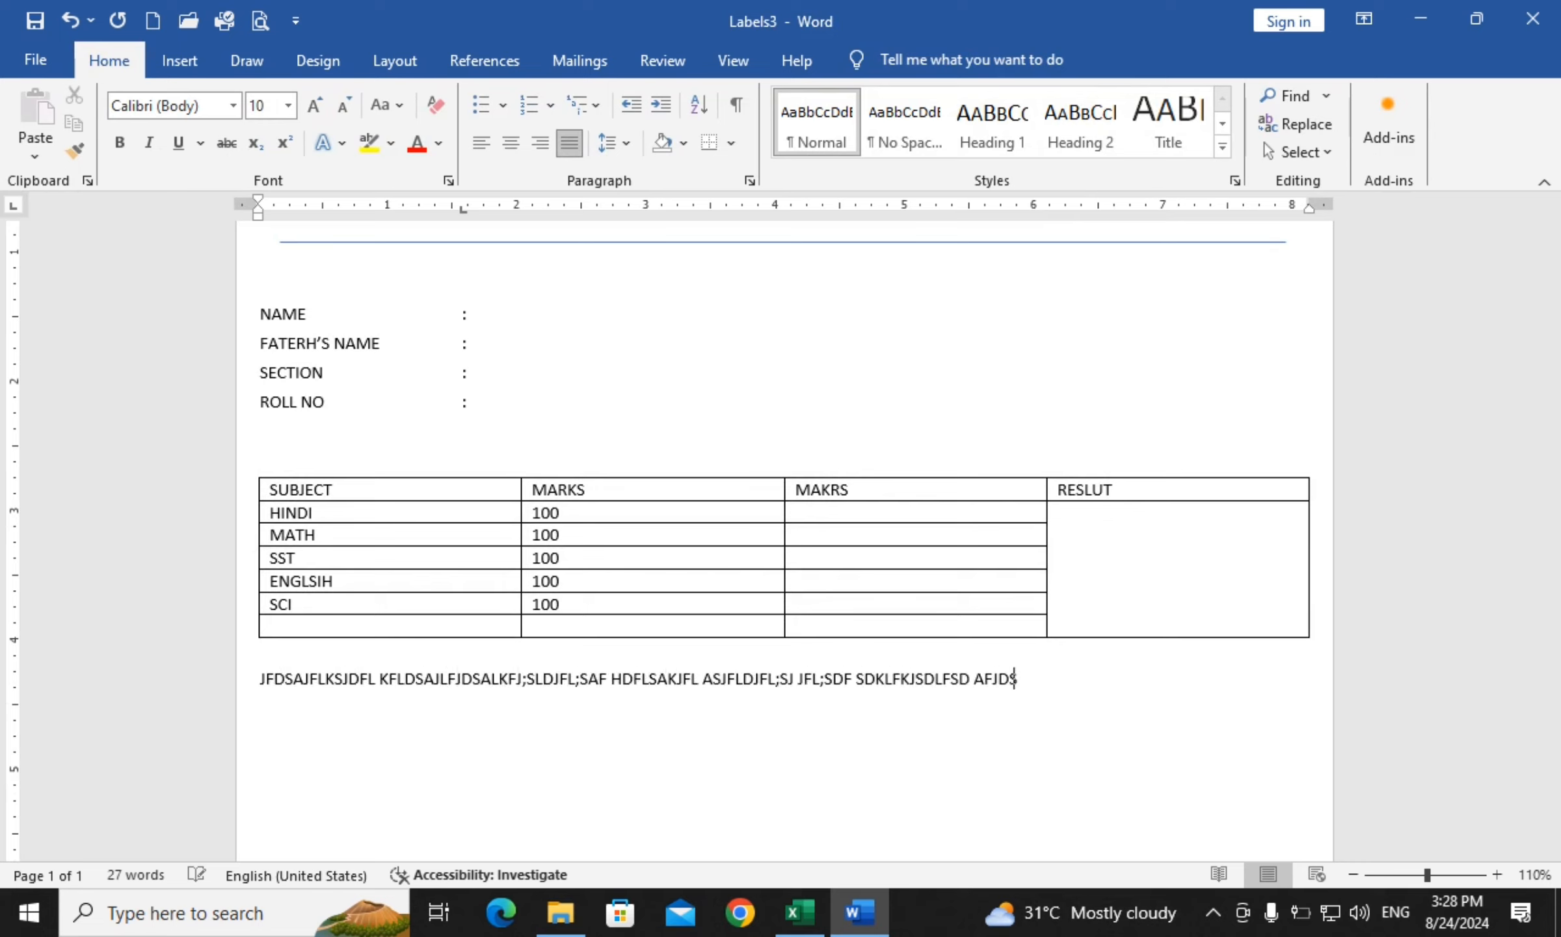
{"action": "type", "text": "LFJLDSJFLSDAJFSD FJSDLFSADF SDJF"}
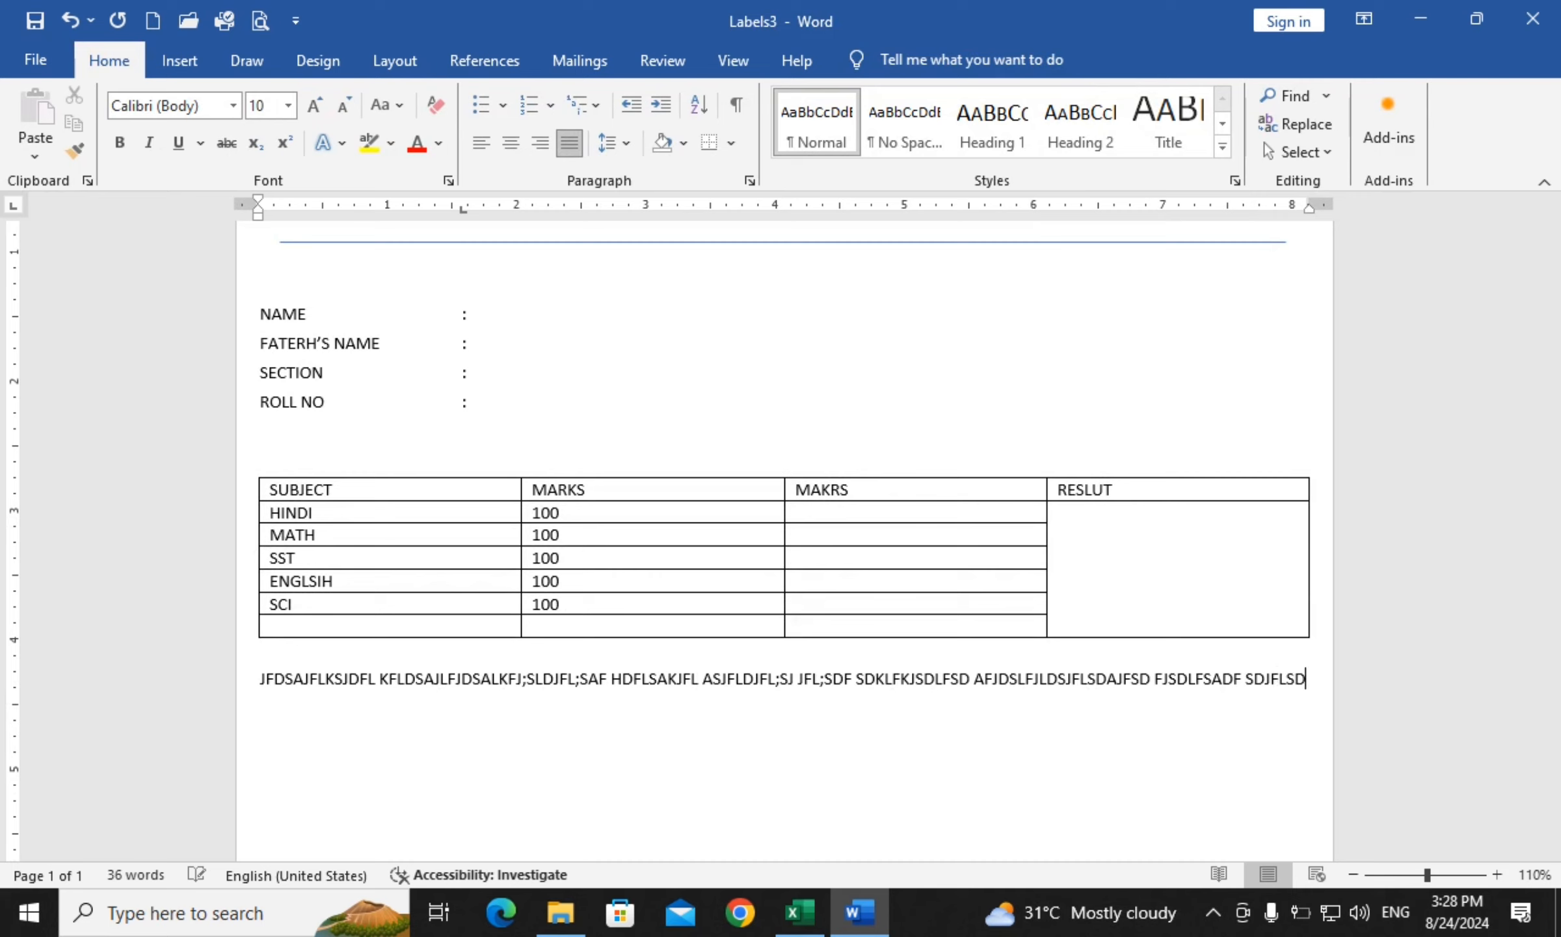
{"action": "type", "text": "LSD"}
{"action": "key", "text": "Return"}
{"action": "type", "text": "JFDLSAFJ"}
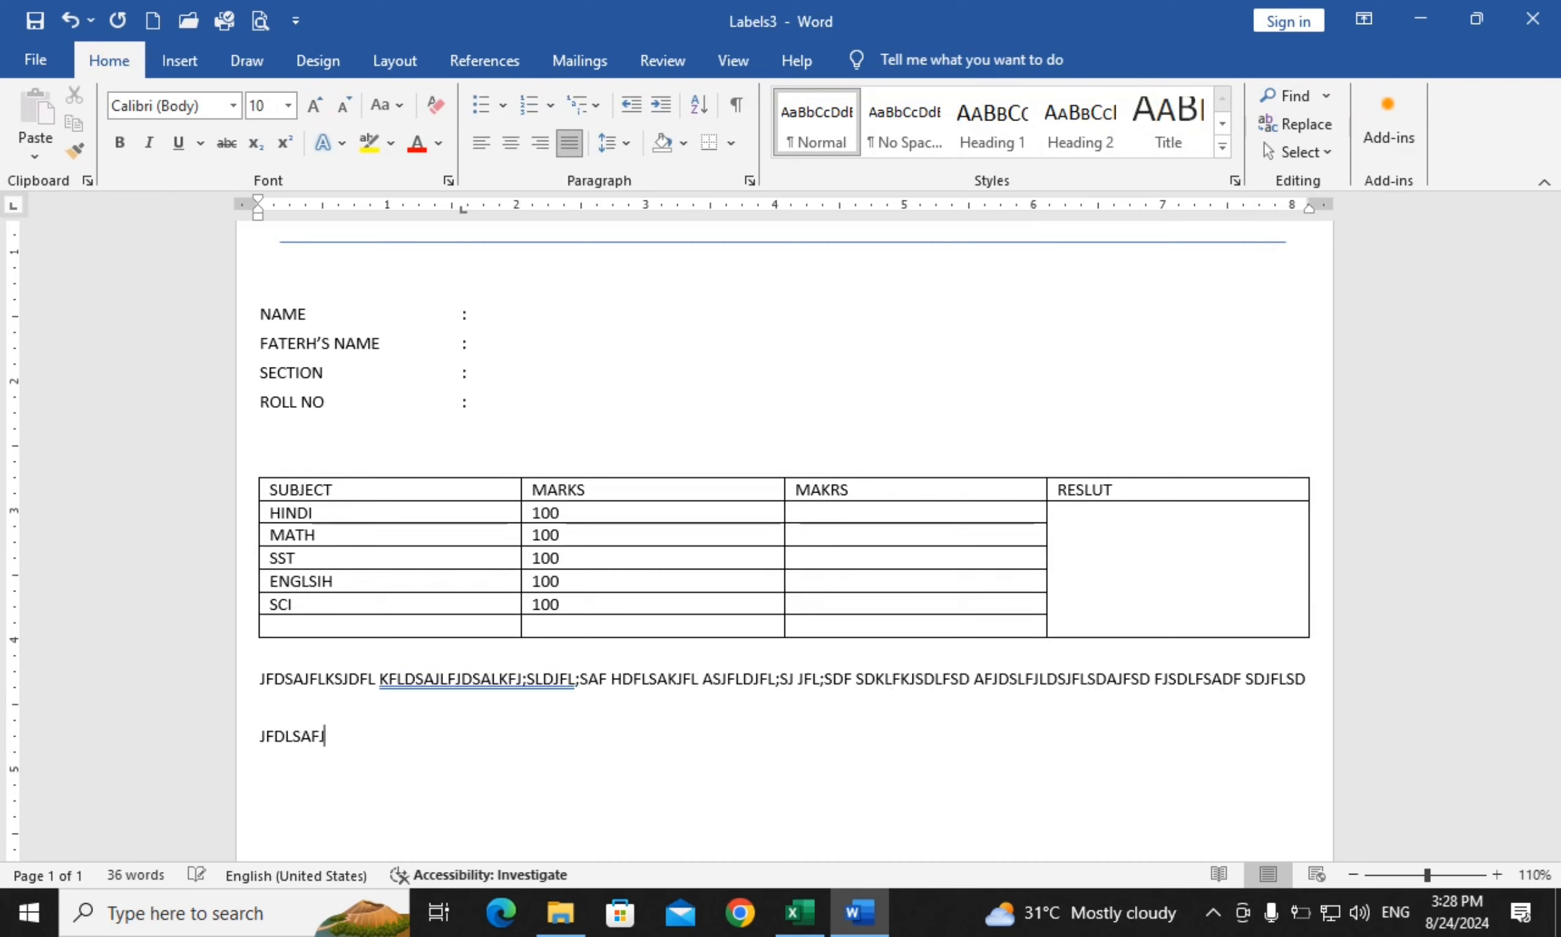
{"action": "type", "text": "LKSDAJFLKDSAF FDSJFJLKSDAFLKSDJF"}
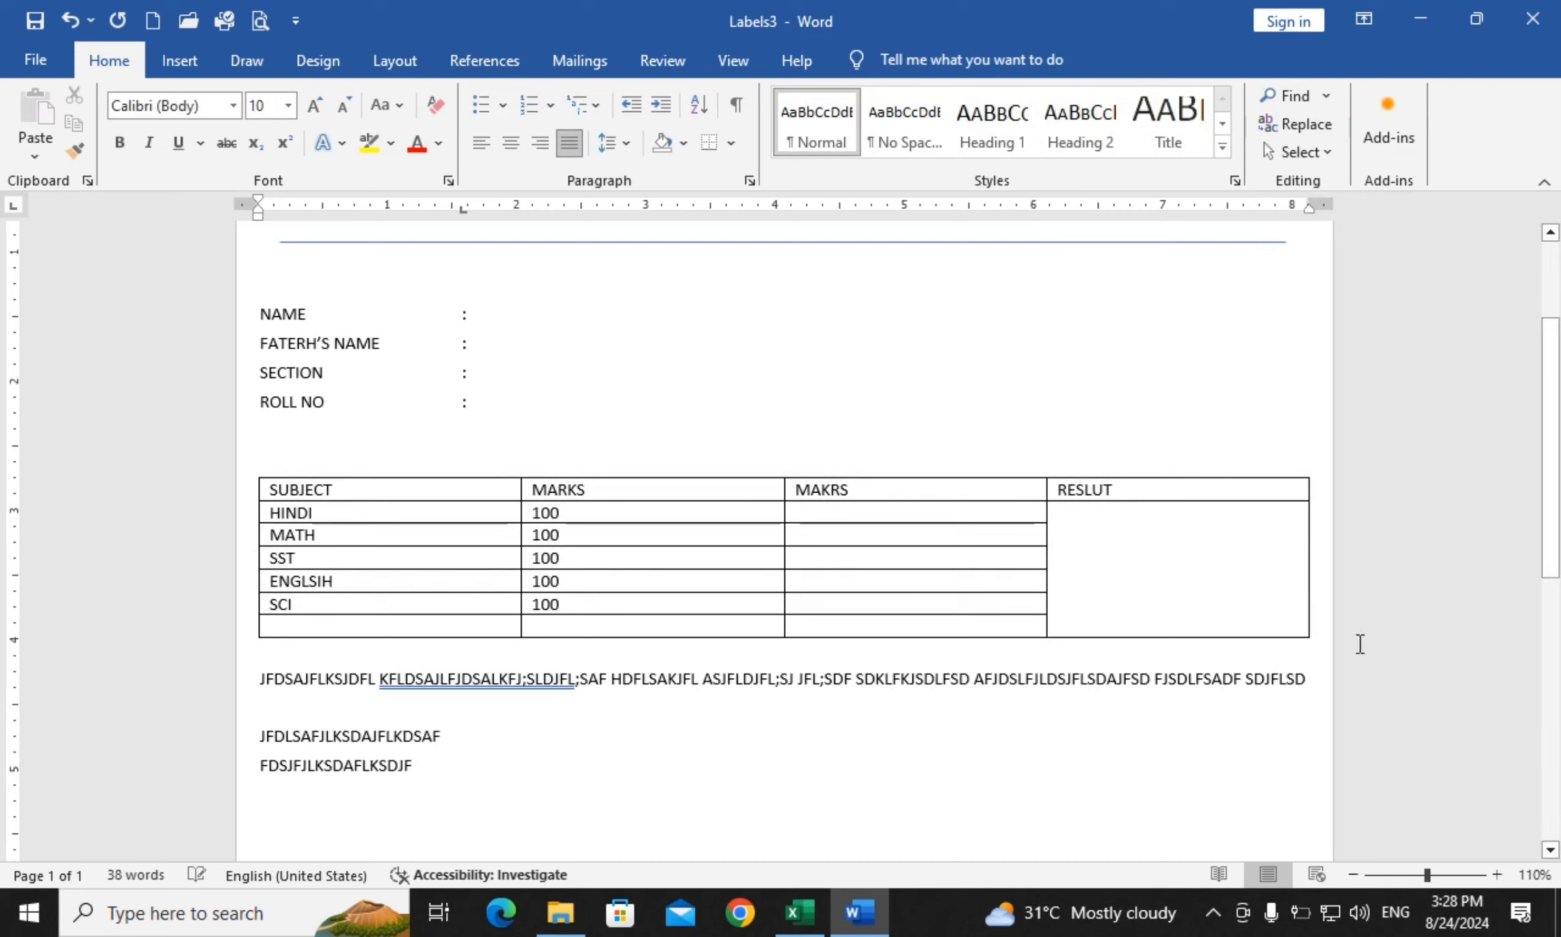
Centre the filler lines, indent them to about 2.9 inches, and push them a few lines lower
{"action": "left_click_drag", "start_coordinate": [283, 737], "coordinate": [442, 759]}
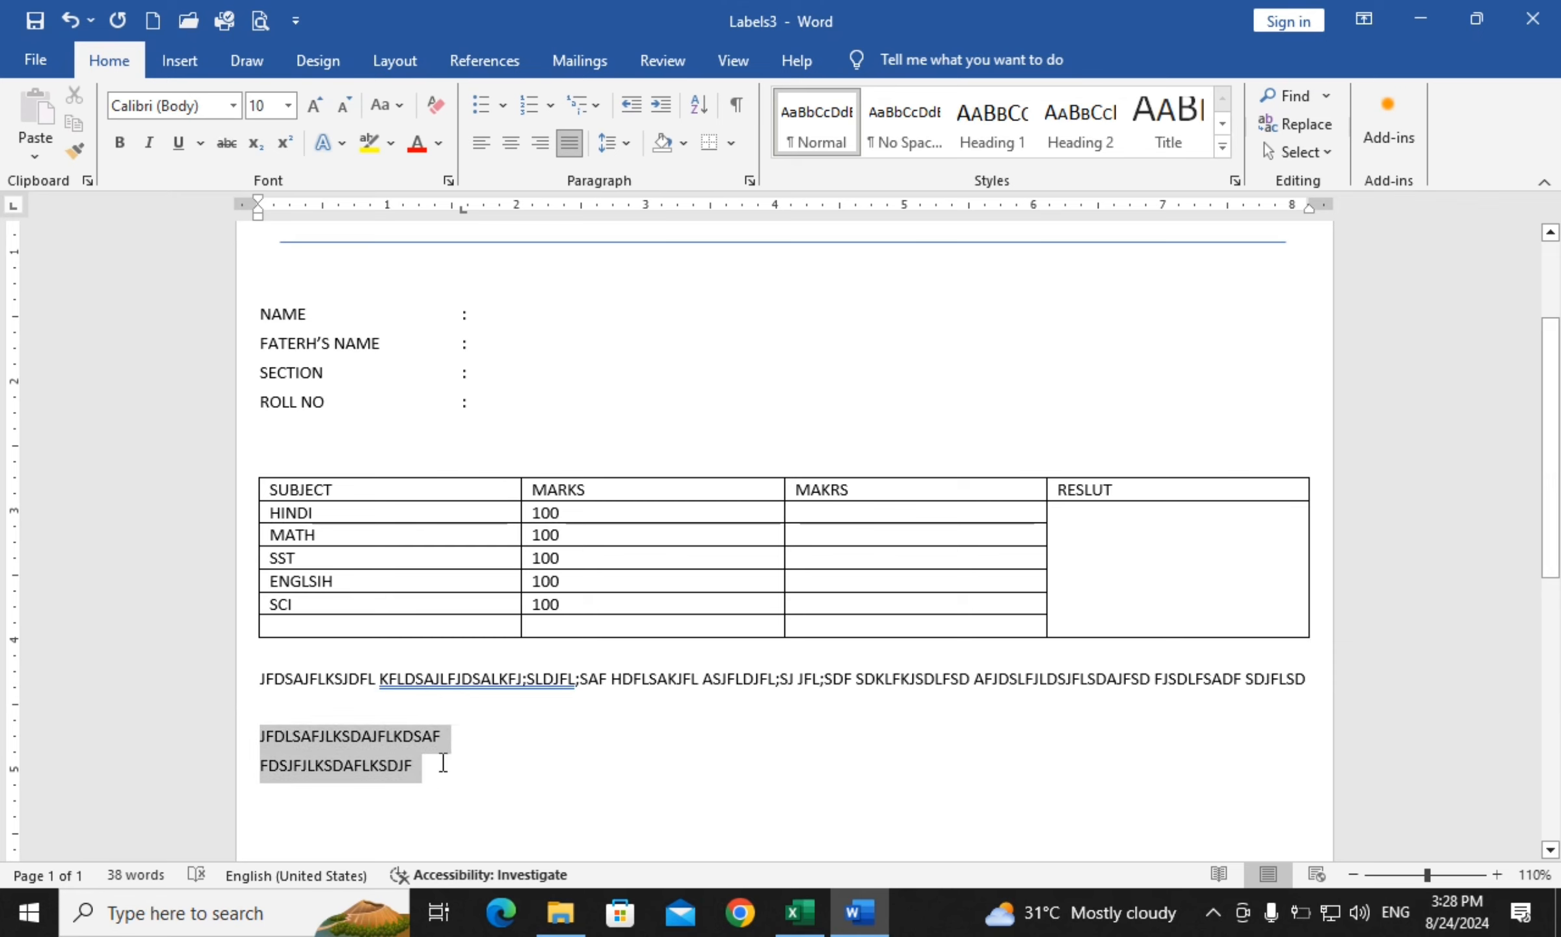
{"action": "left_click", "coordinate": [514, 140]}
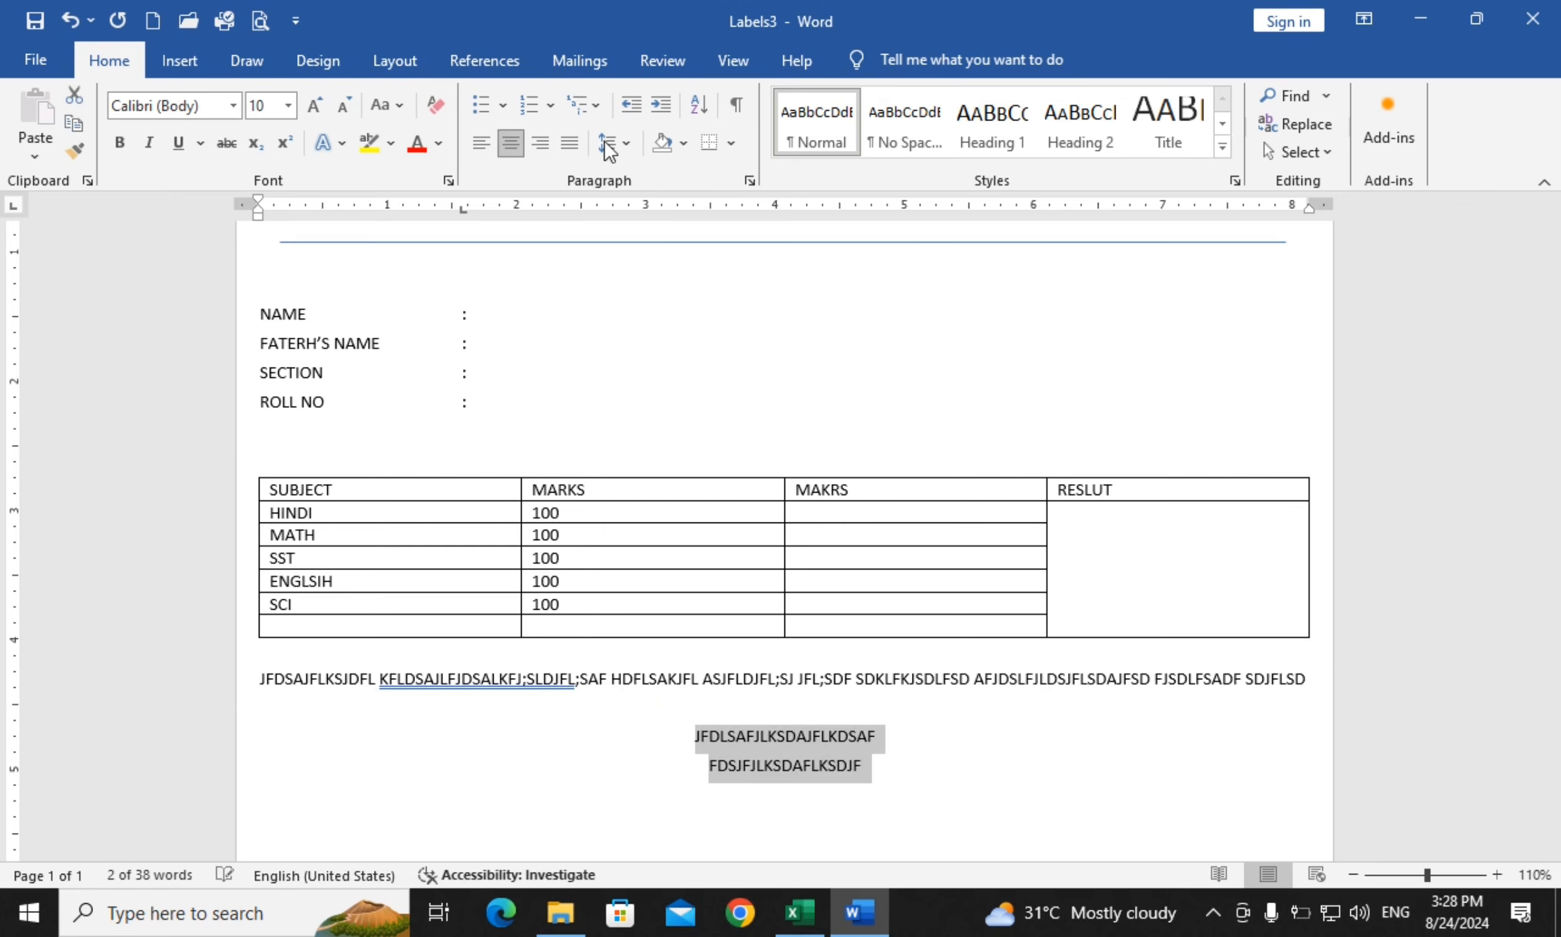
{"action": "left_click_drag", "start_coordinate": [257, 218], "coordinate": [631, 270]}
{"action": "left_click", "coordinate": [861, 733]}
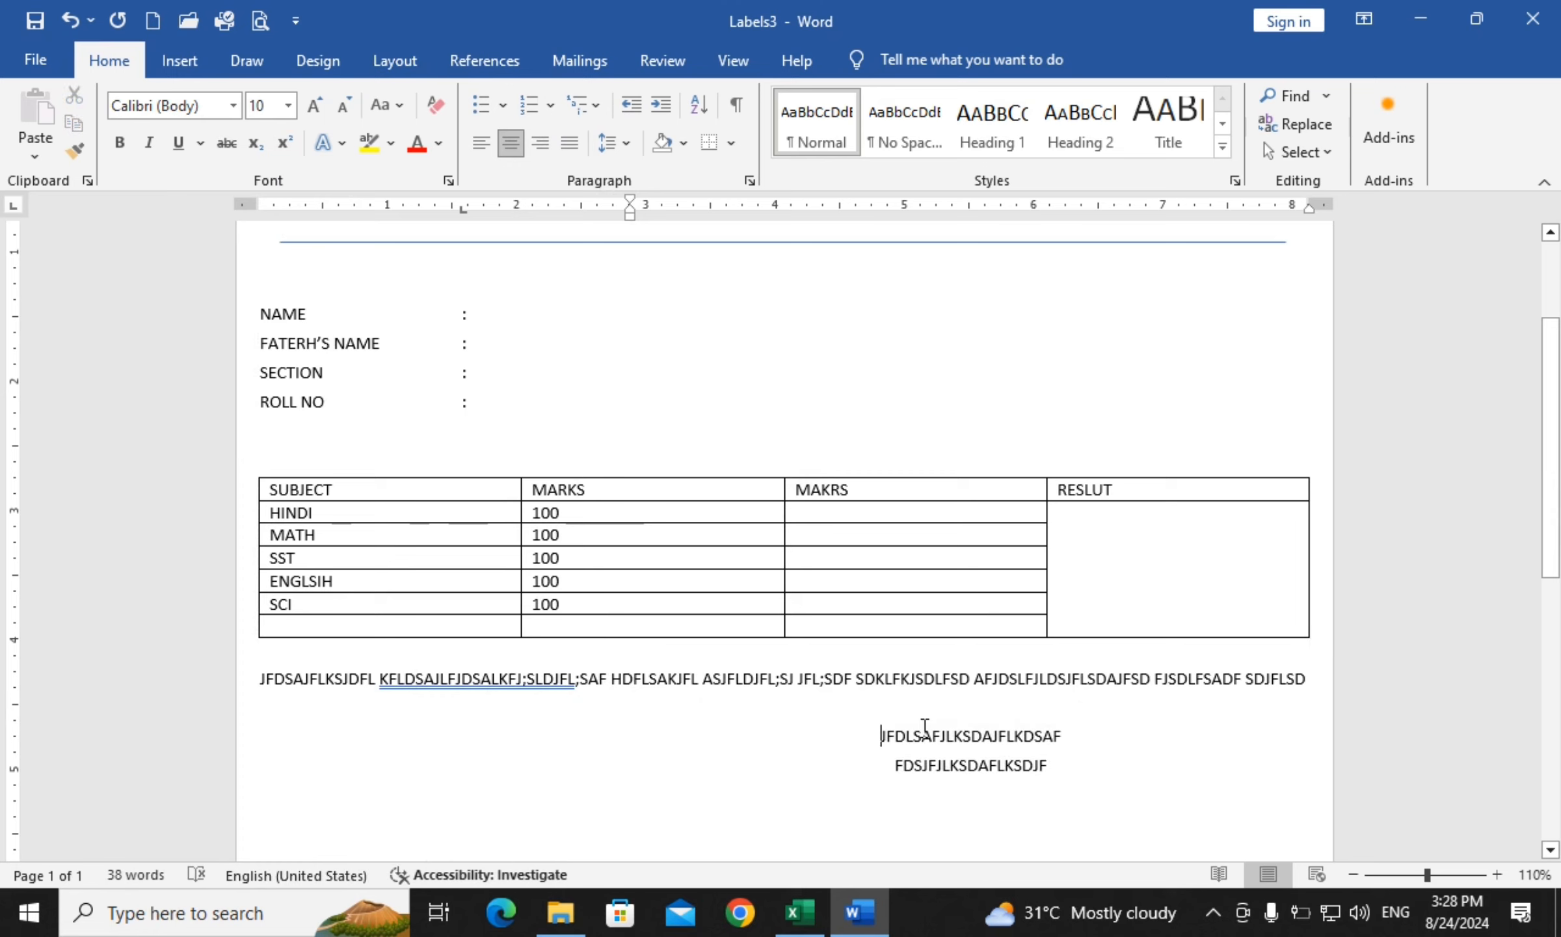
{"action": "key", "text": "Return"}
{"action": "key", "text": "Return"}
{"action": "key", "text": "Return"}
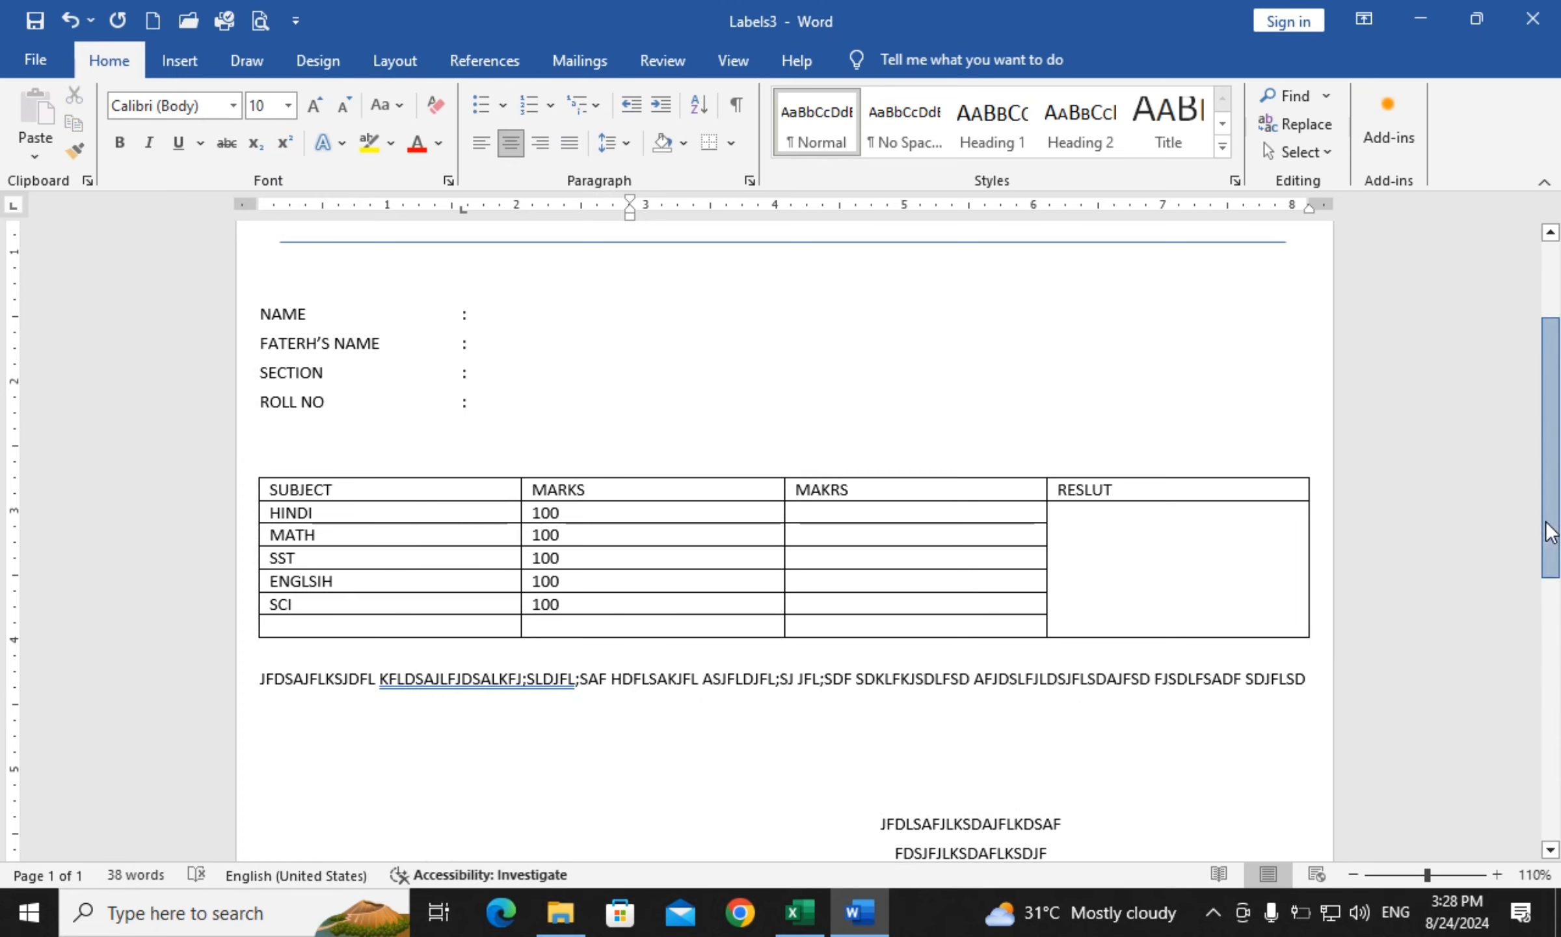
{"action": "scroll", "coordinate": [1548, 530], "scroll_direction": "up", "scroll_amount": 3}
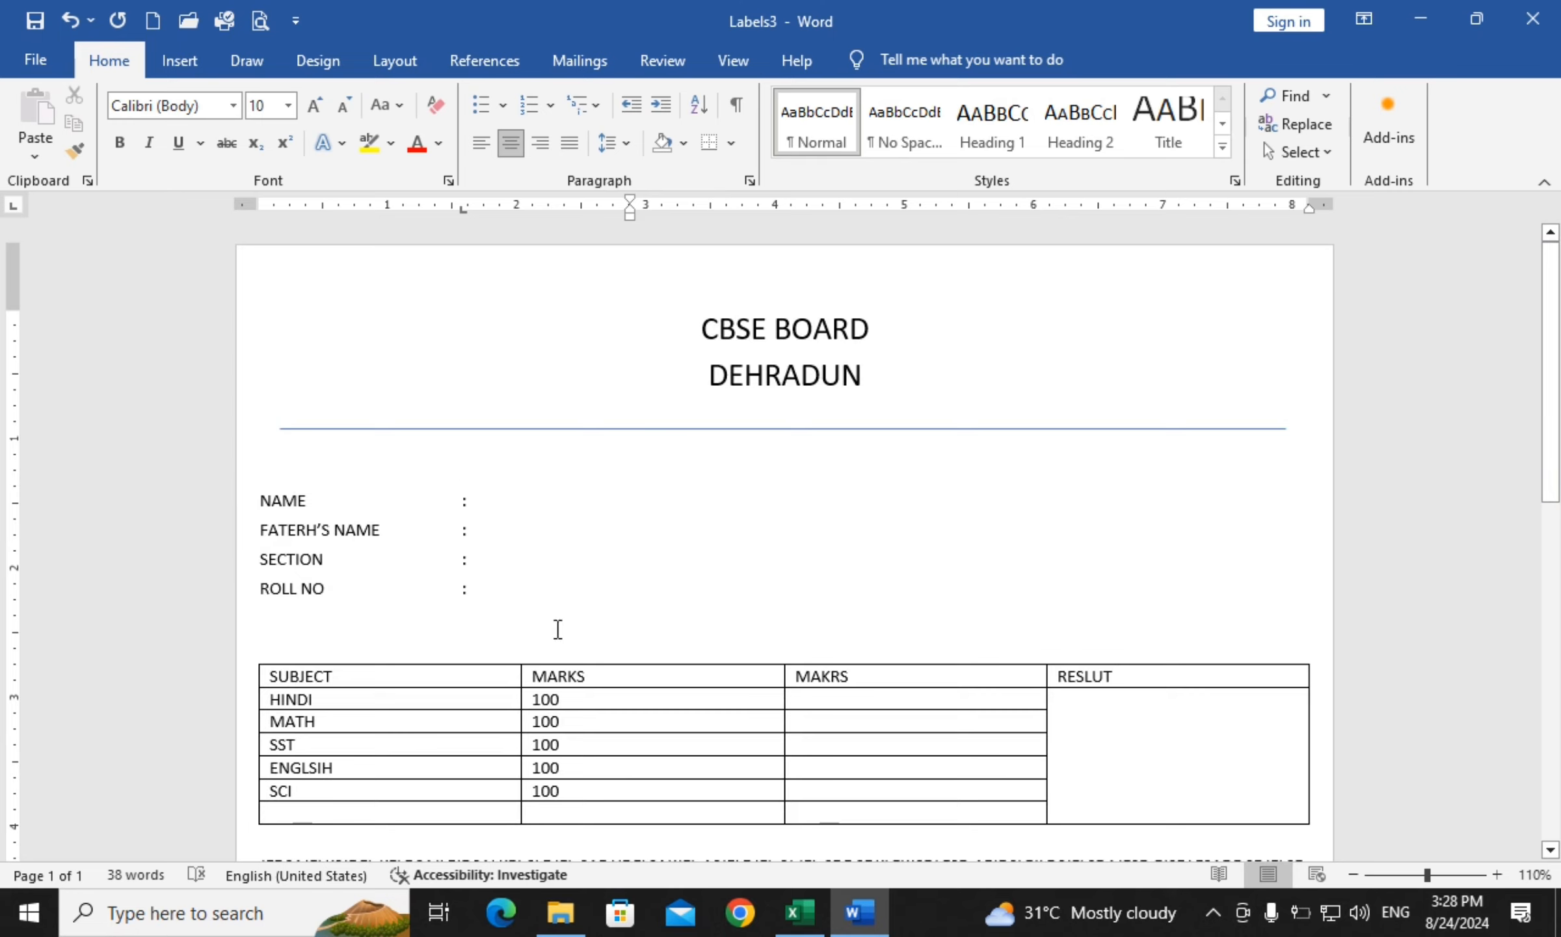
With the caret after the NAME colon, show the Mailings Select Recipients list-source options
{"action": "left_click", "coordinate": [725, 491]}
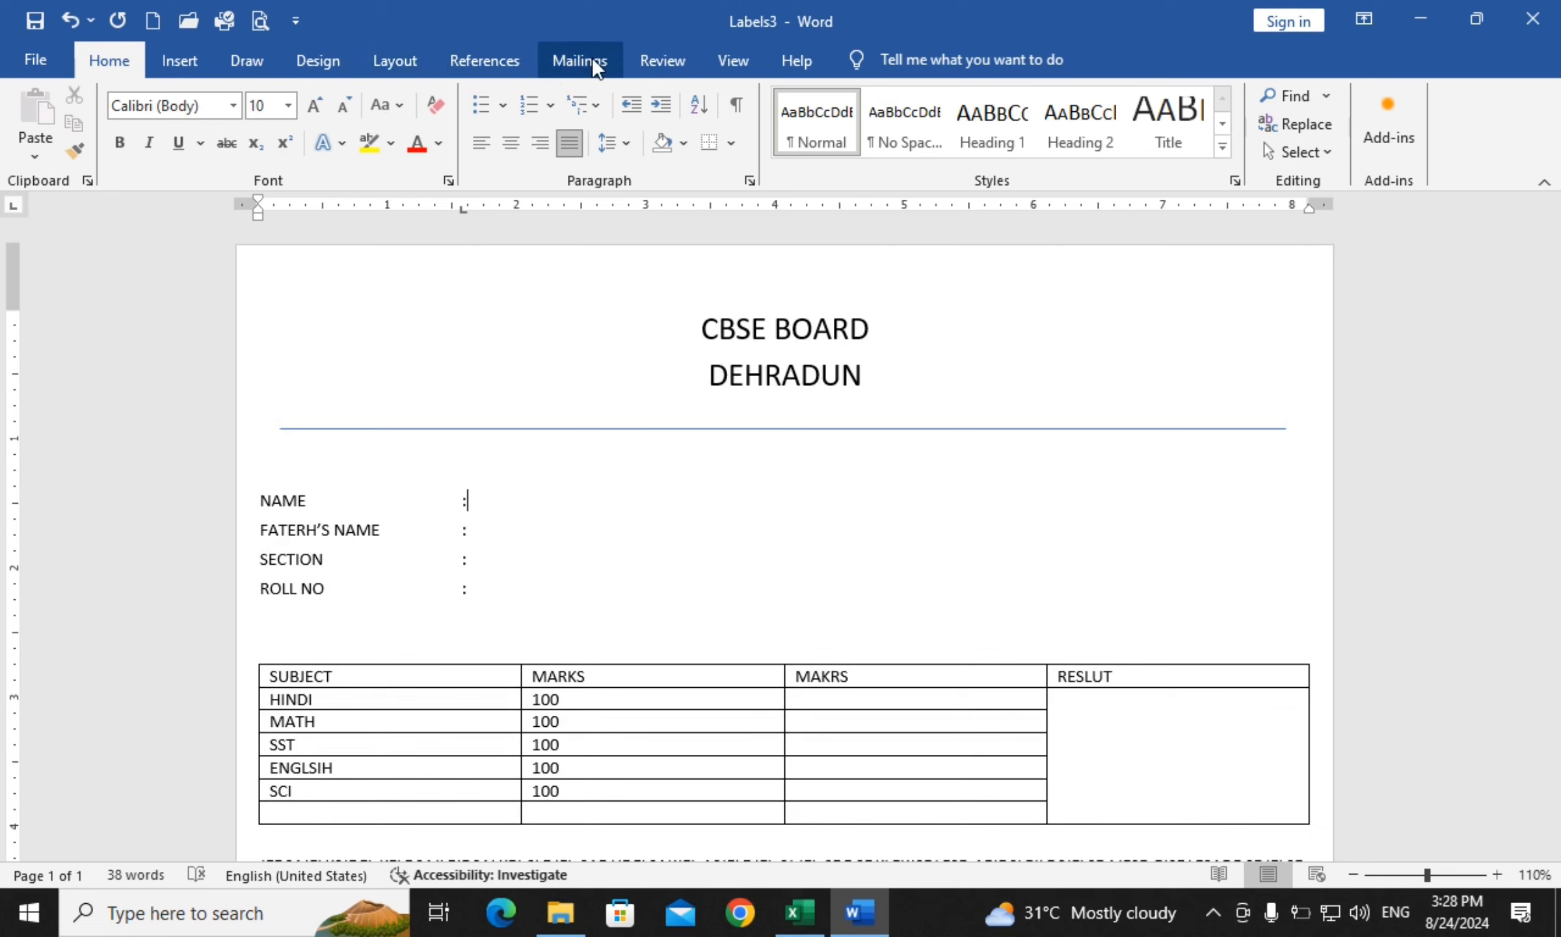
{"action": "left_click", "coordinate": [572, 59]}
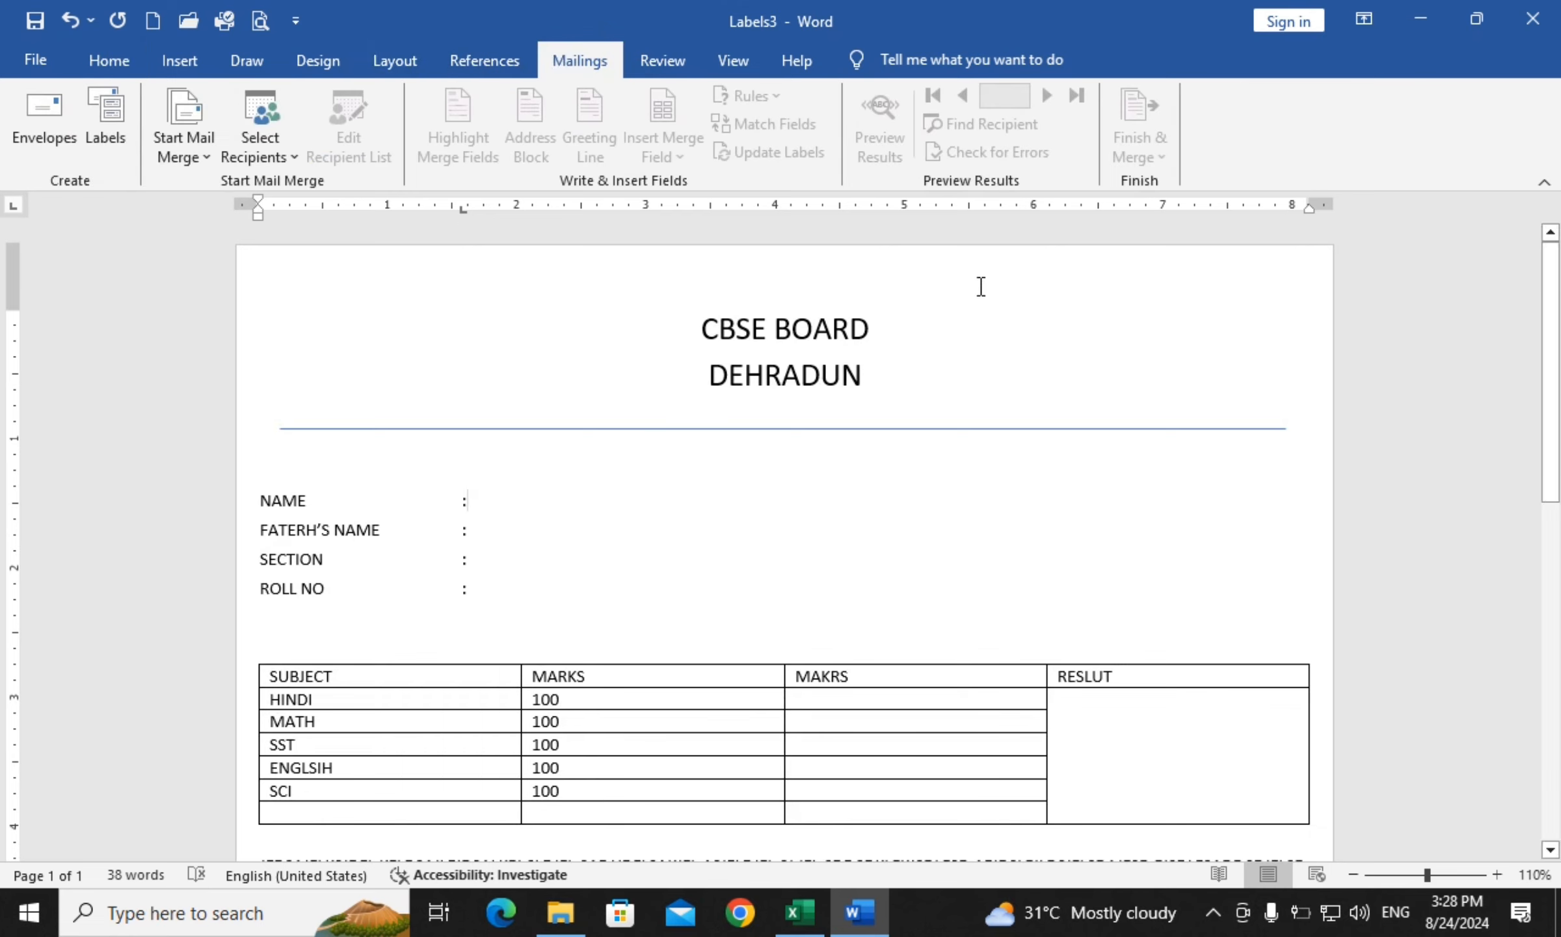
{"action": "left_click", "coordinate": [259, 137]}
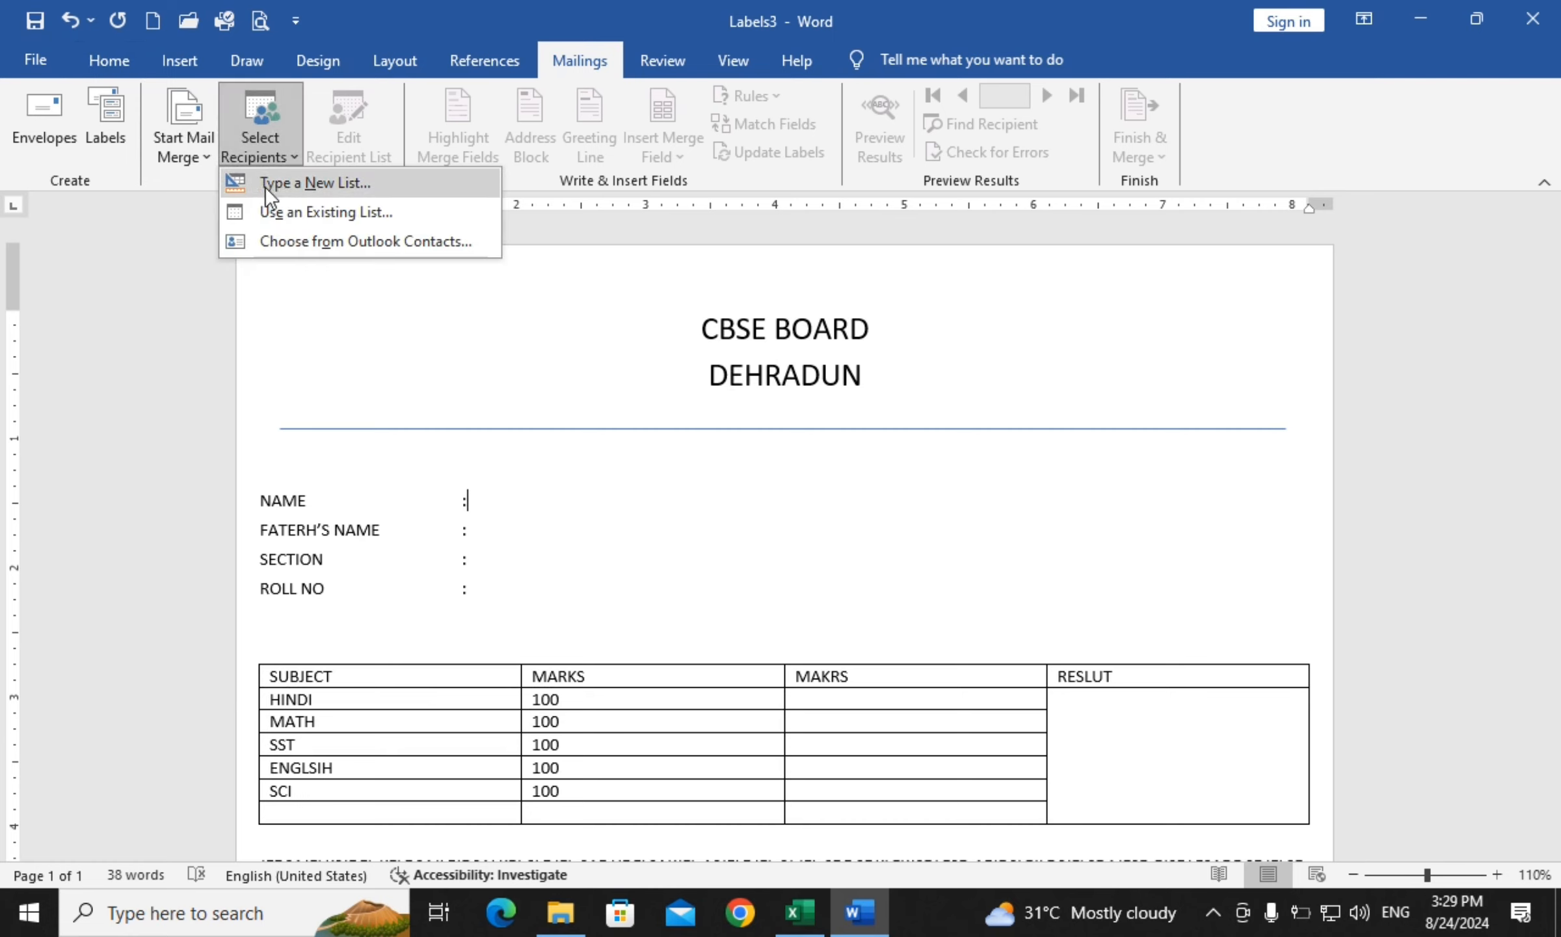
Use Sheet1$ of the 10TH workbook on the Desktop as the existing recipient list
{"action": "left_click", "coordinate": [321, 220]}
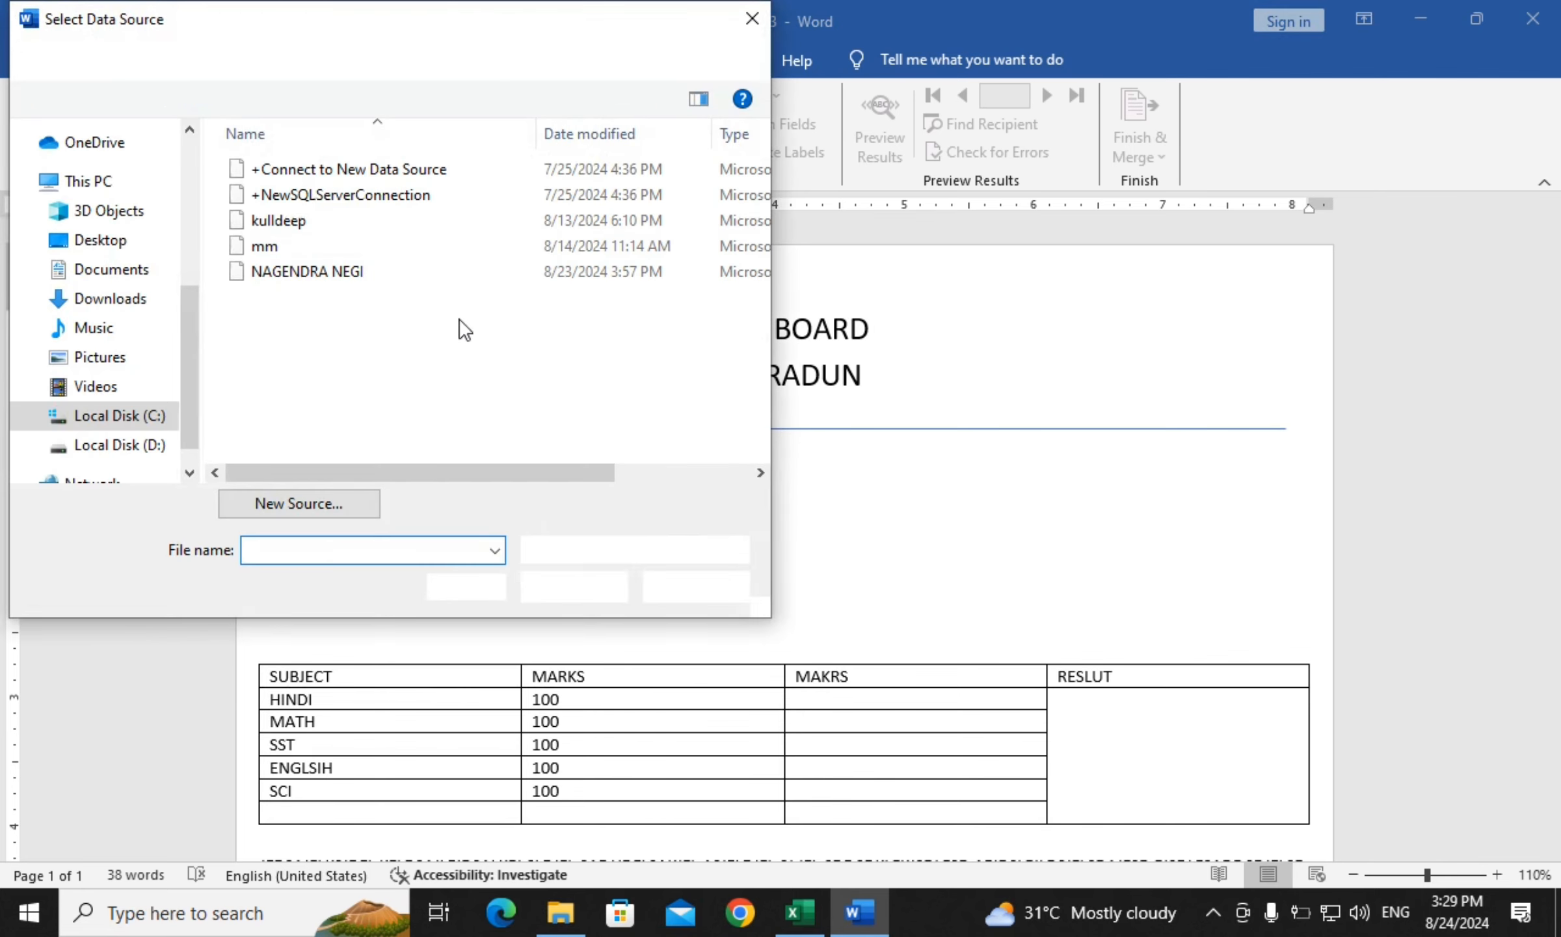
{"action": "left_click", "coordinate": [100, 240]}
{"action": "double_click", "coordinate": [670, 223]}
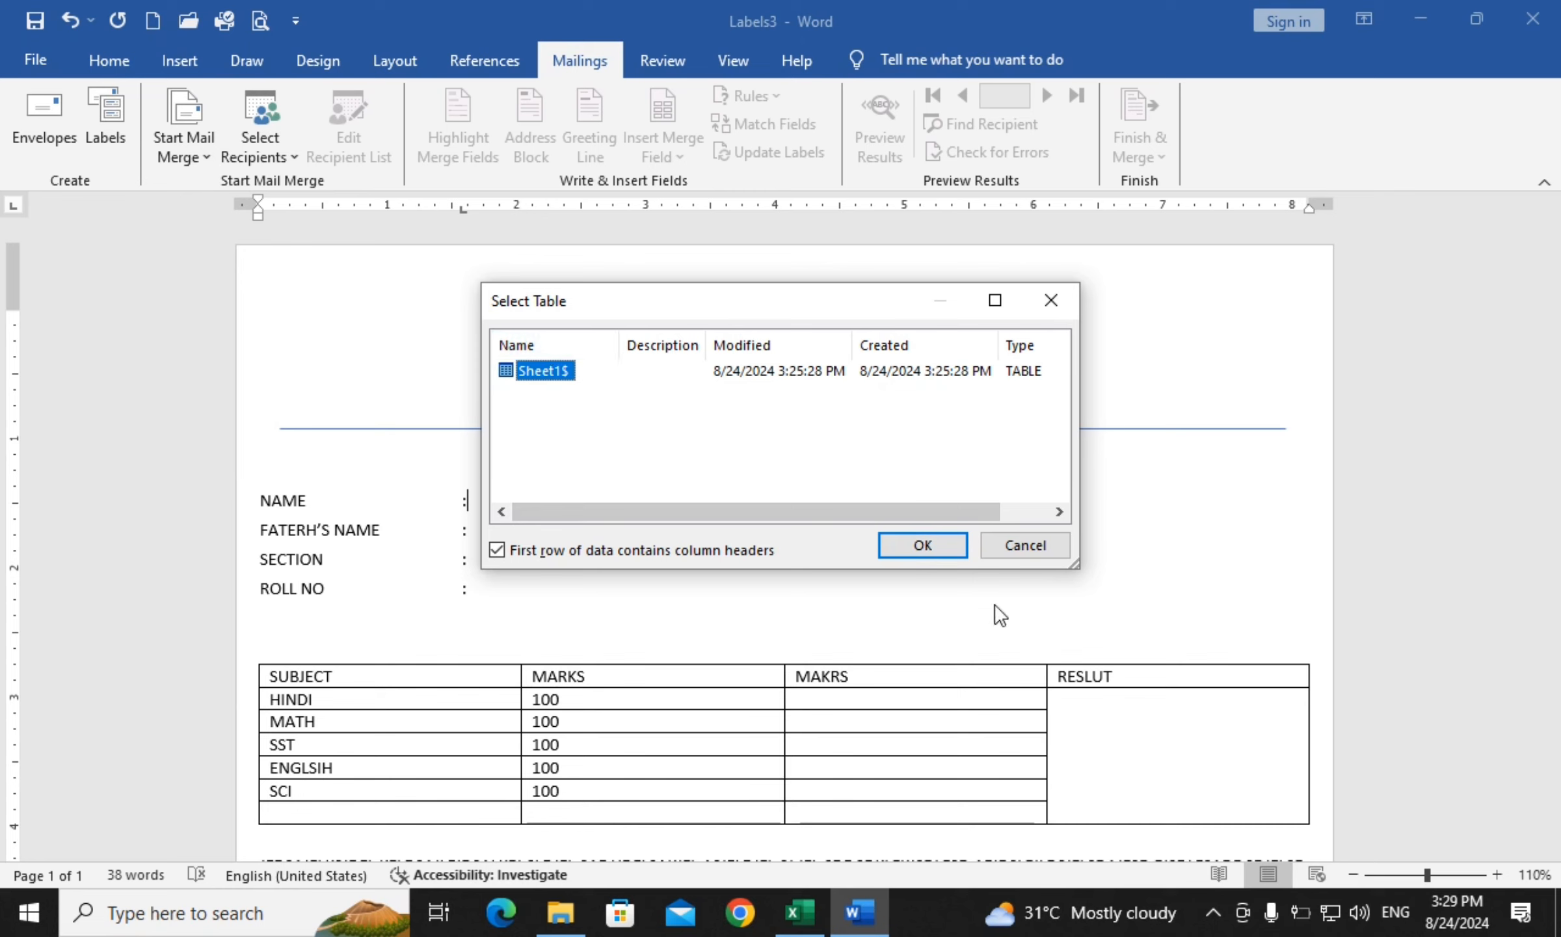
{"action": "left_click", "coordinate": [927, 544]}
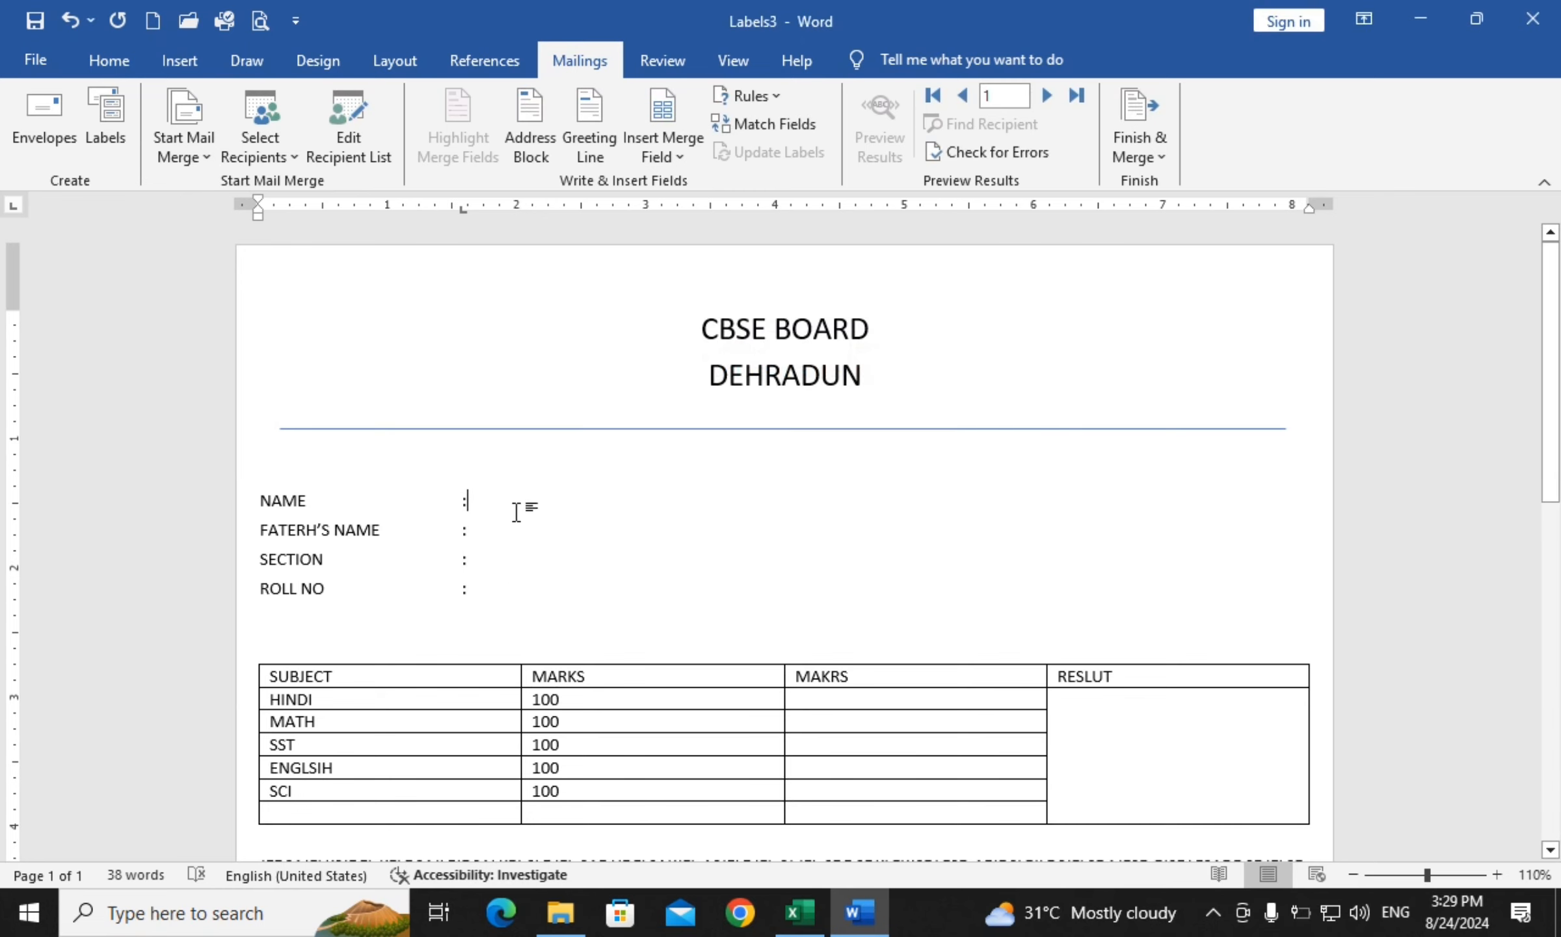
Insert the «NAME», «F_NAME», «SECTION» and «ROLL» merge fields after the four detail-line colons
{"action": "left_click", "coordinate": [659, 159]}
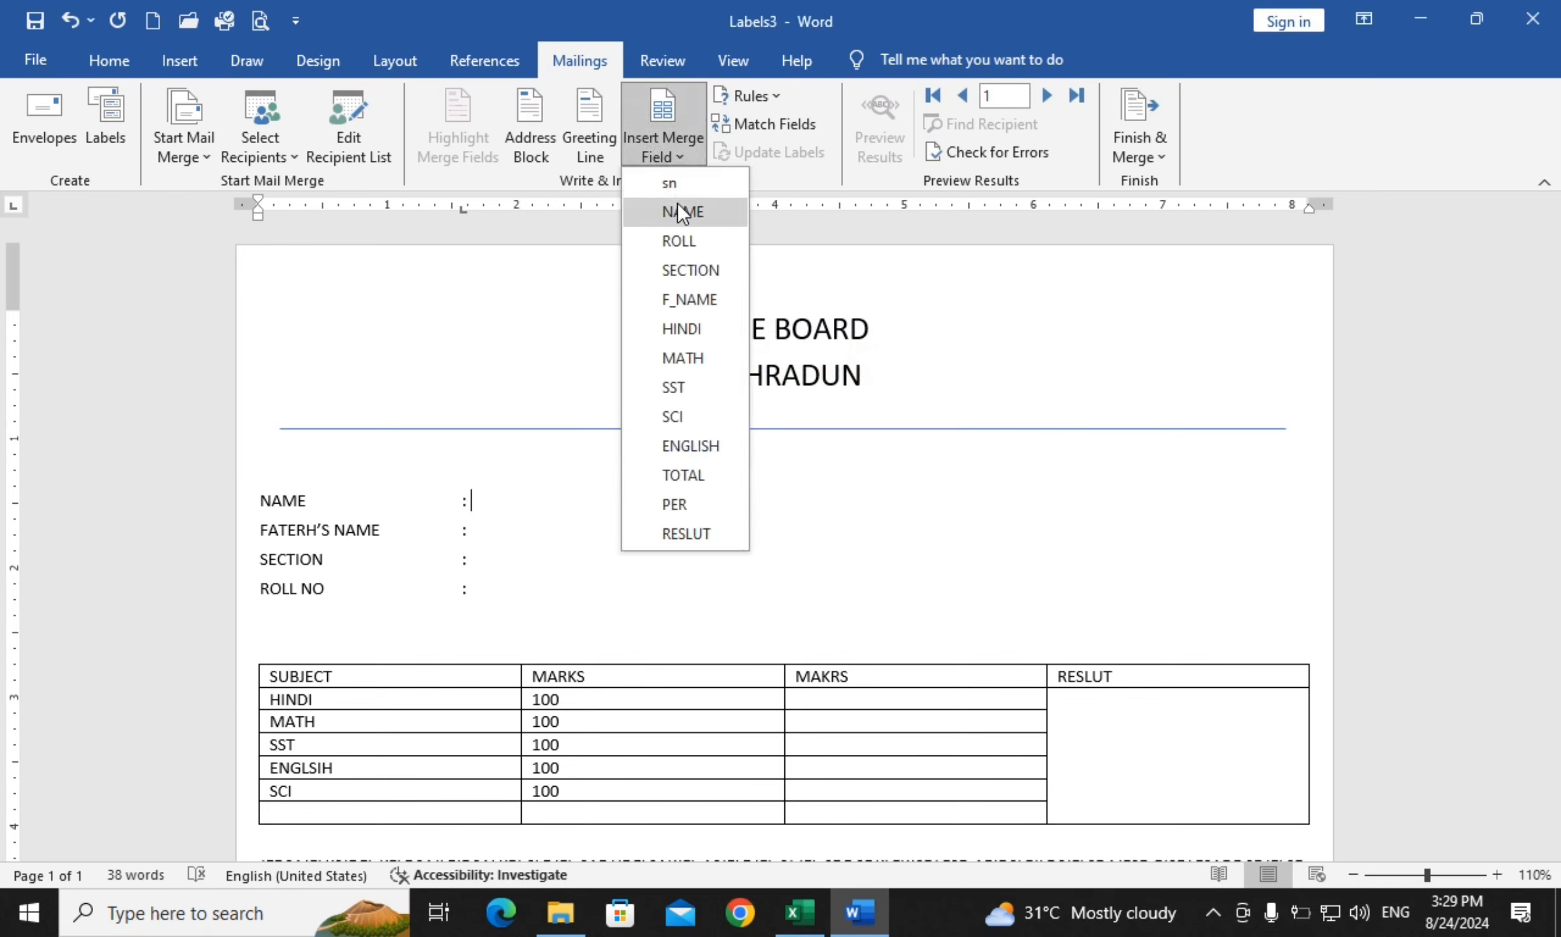
{"action": "left_click", "coordinate": [677, 203]}
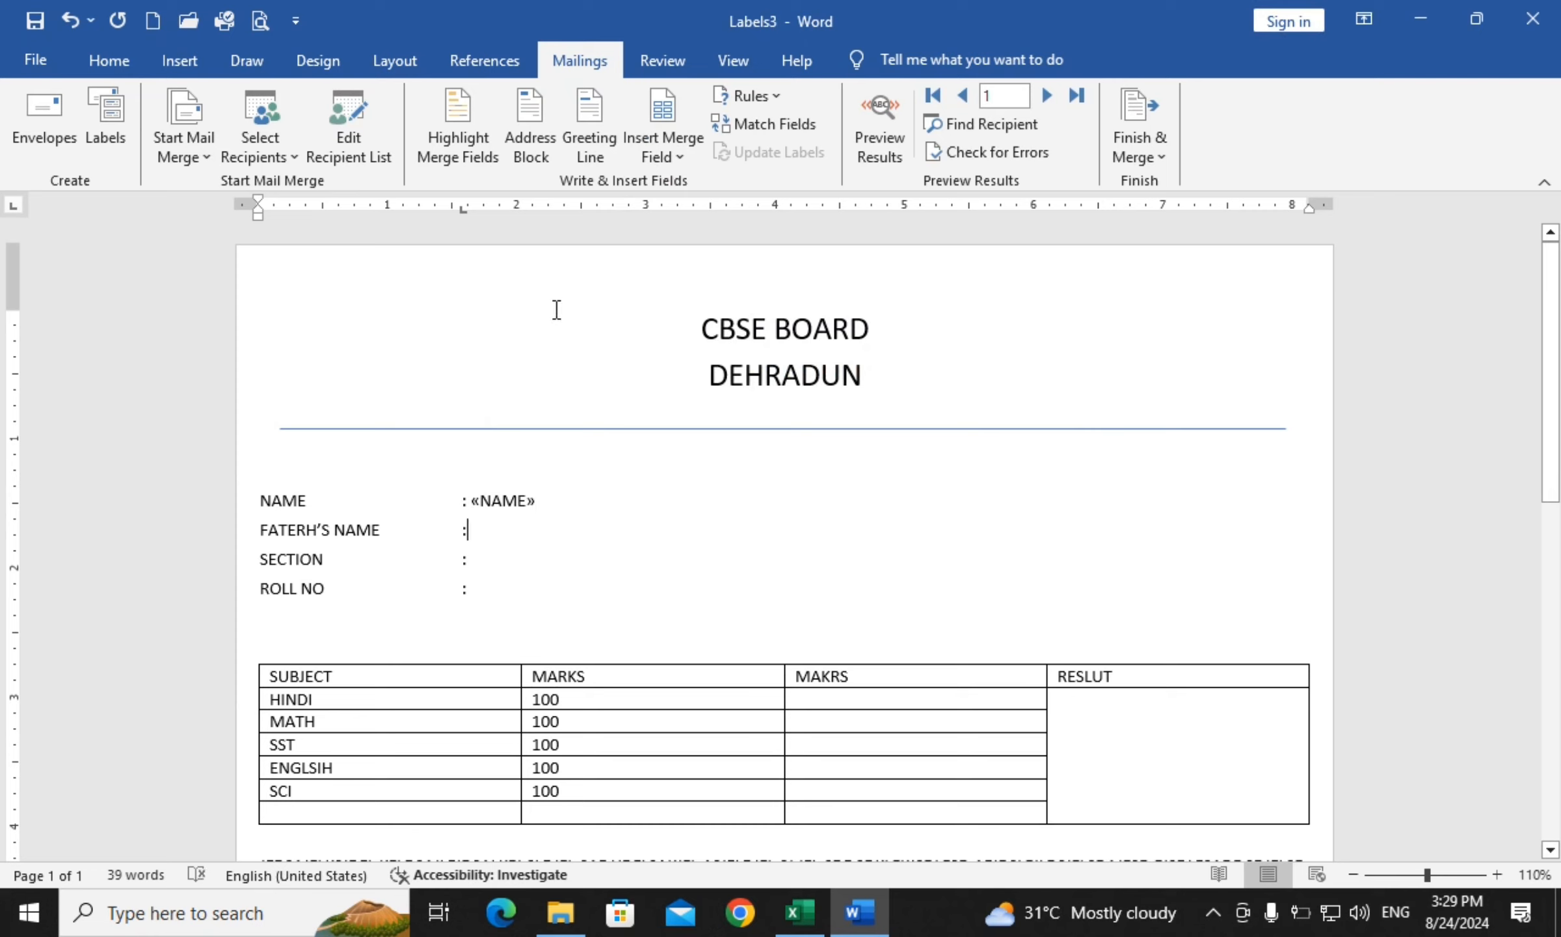
{"action": "left_click", "coordinate": [661, 156]}
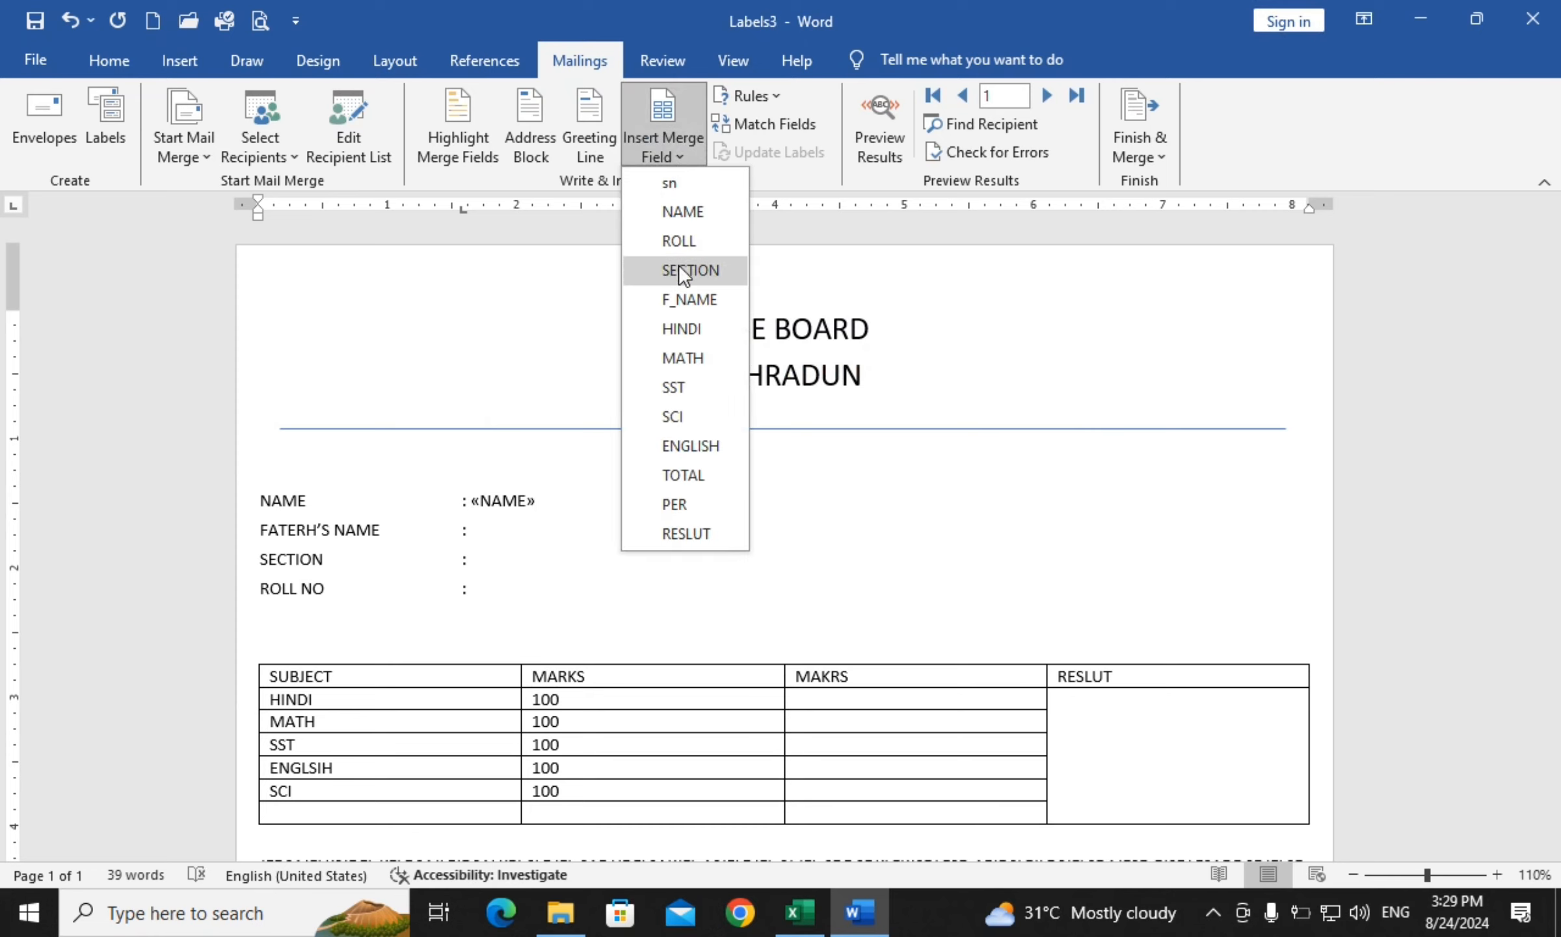
{"action": "left_click", "coordinate": [691, 298]}
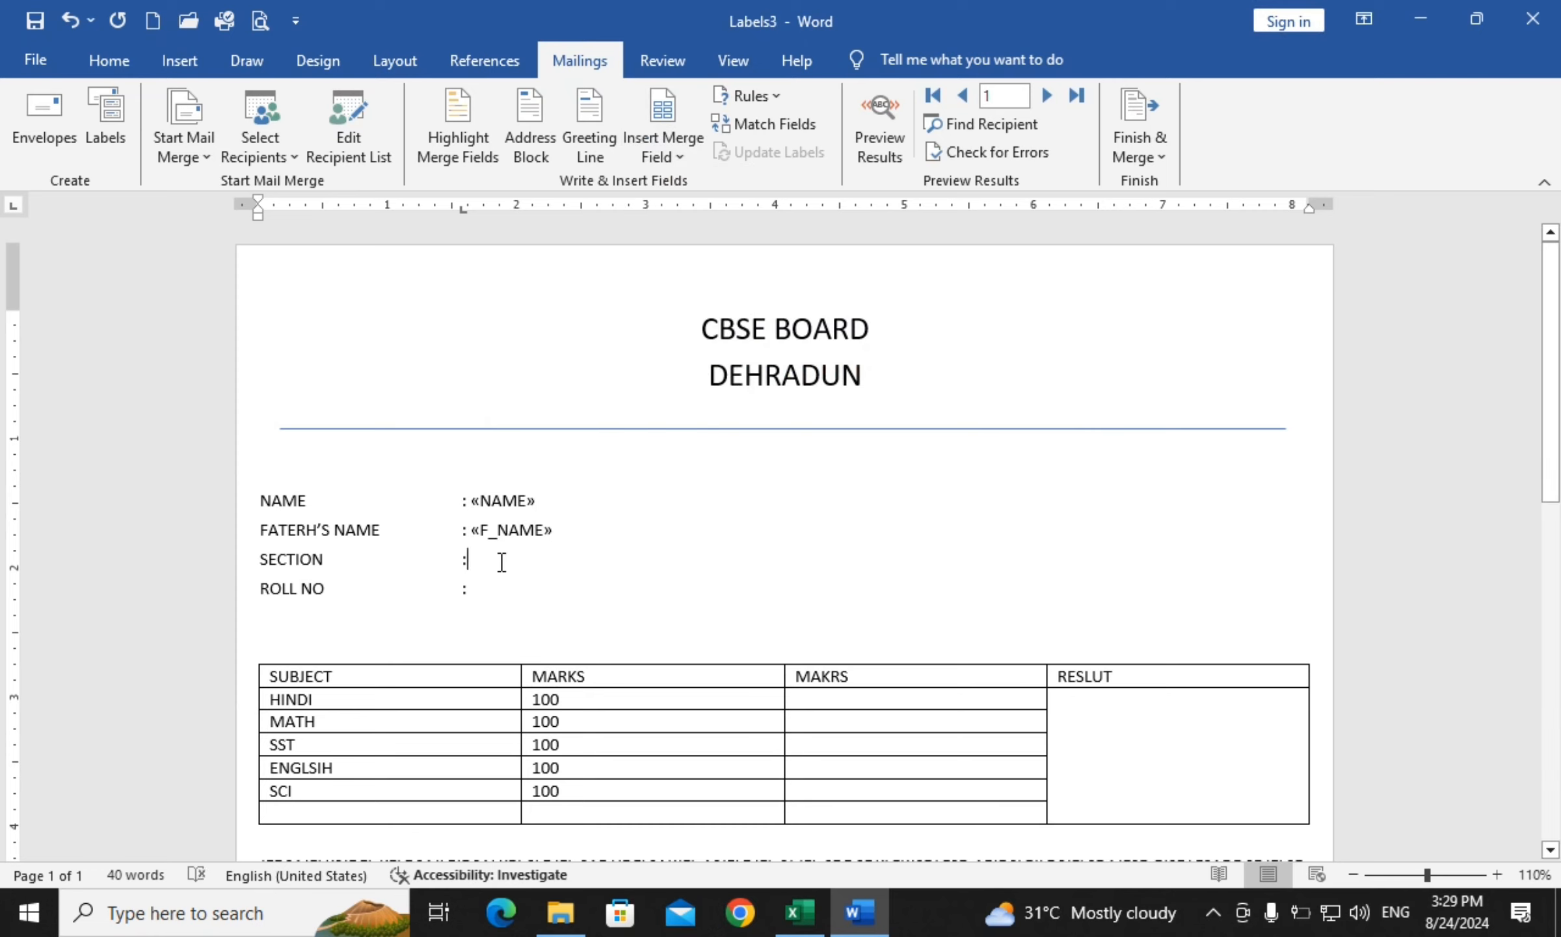
{"action": "left_click", "coordinate": [679, 150]}
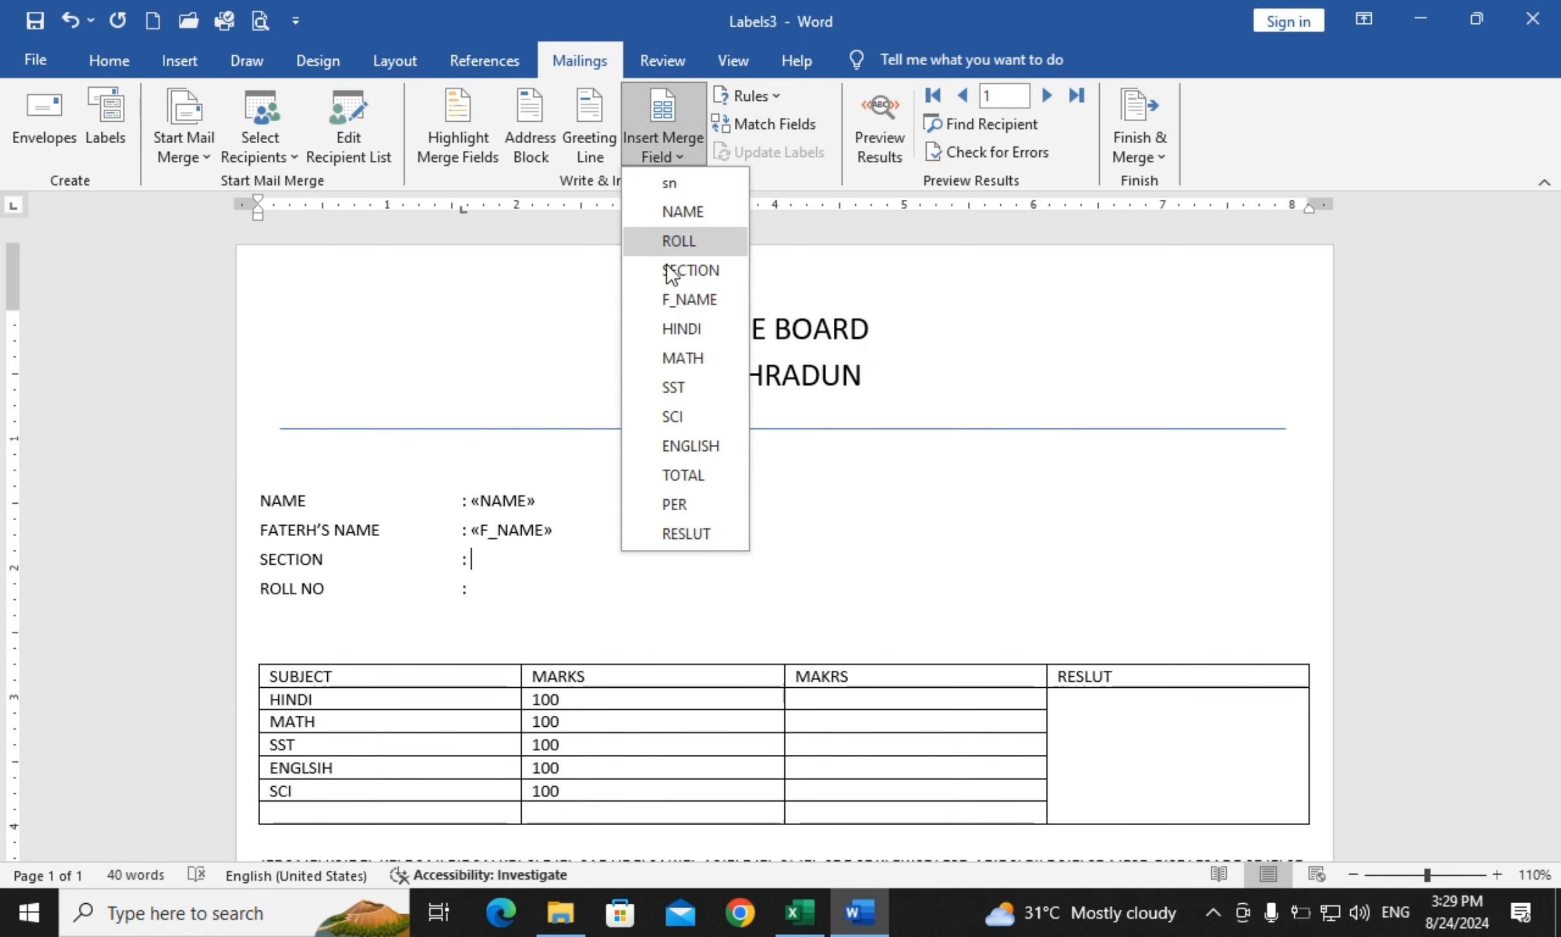
{"action": "left_click", "coordinate": [683, 269]}
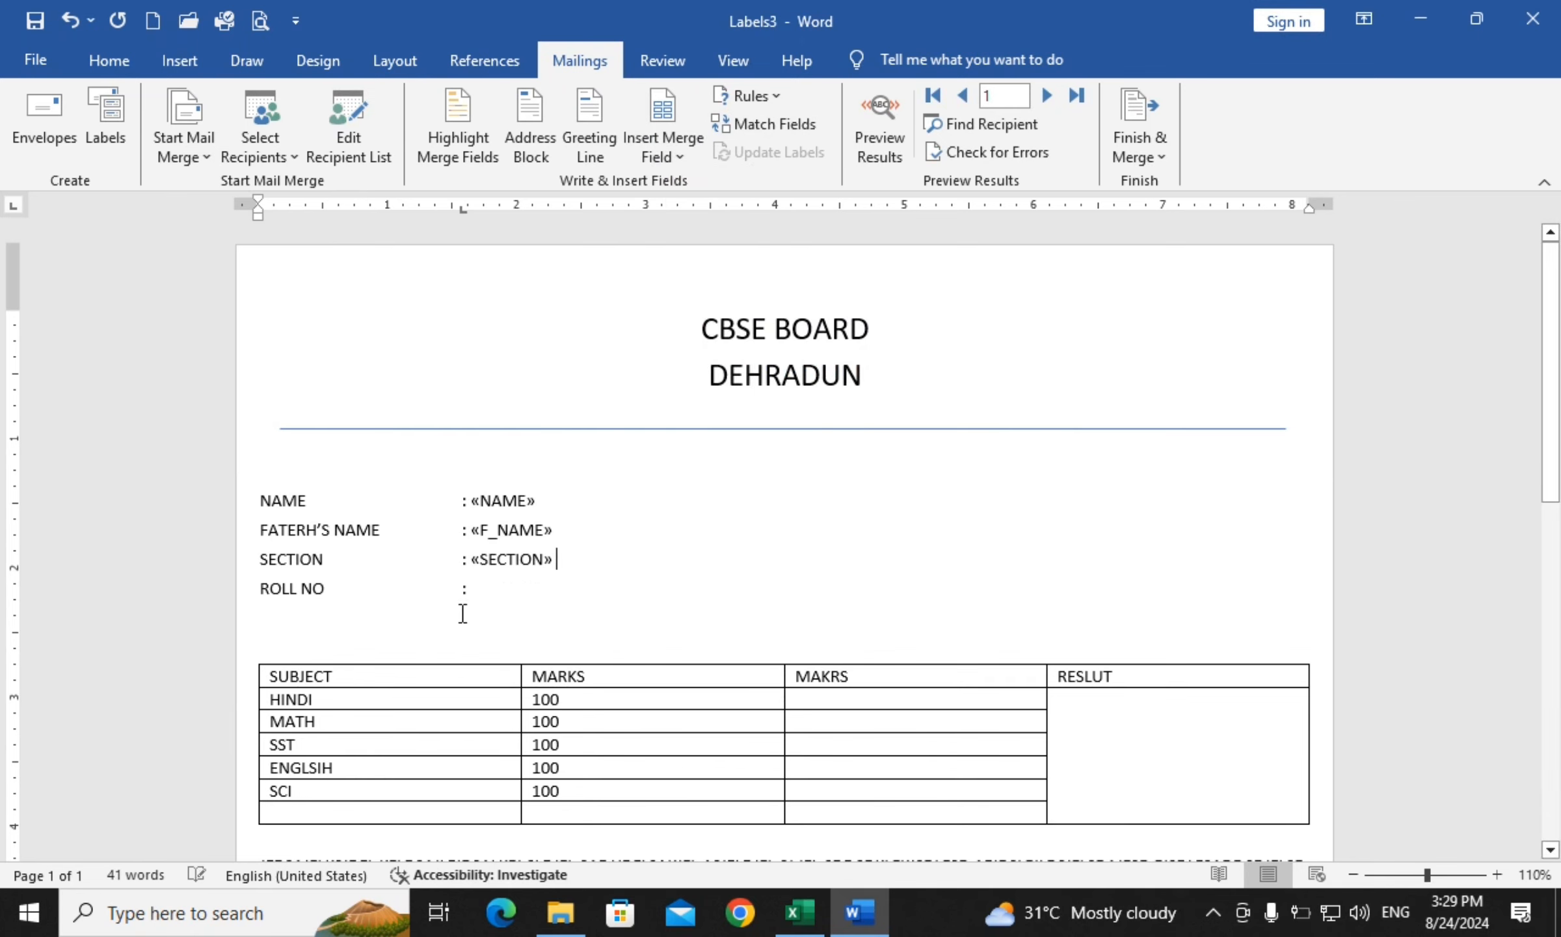
{"action": "left_click", "coordinate": [677, 154]}
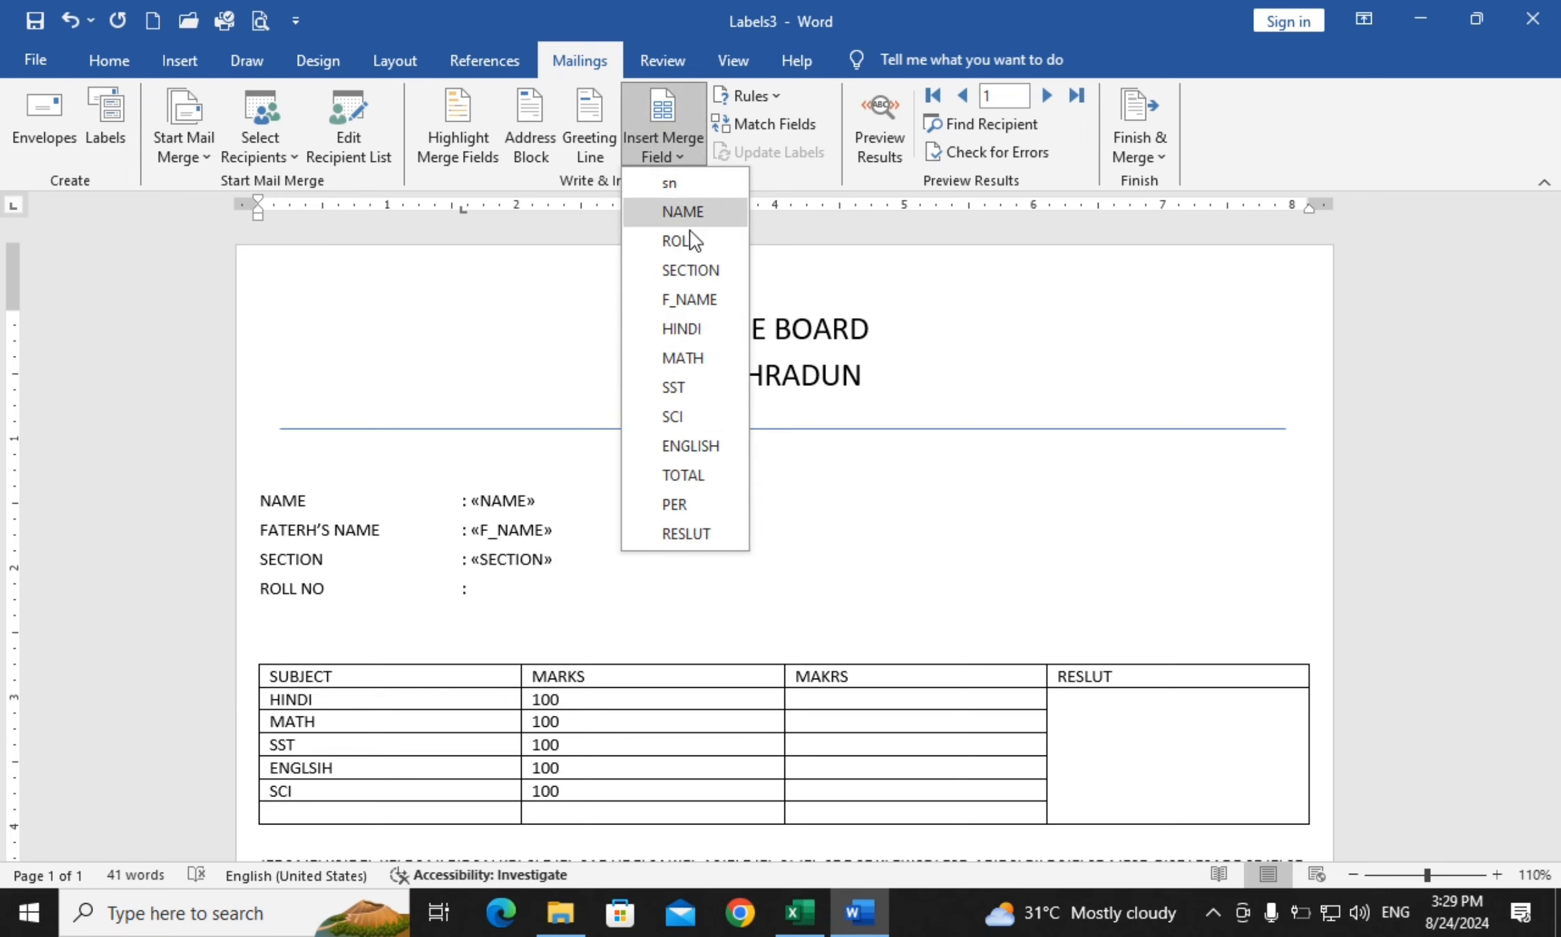
{"action": "left_click", "coordinate": [680, 240]}
Fill the MAKRS cells with the «HINDI», «MATH», «SST» and «ENGLISH» merge fields
{"action": "left_click", "coordinate": [836, 697]}
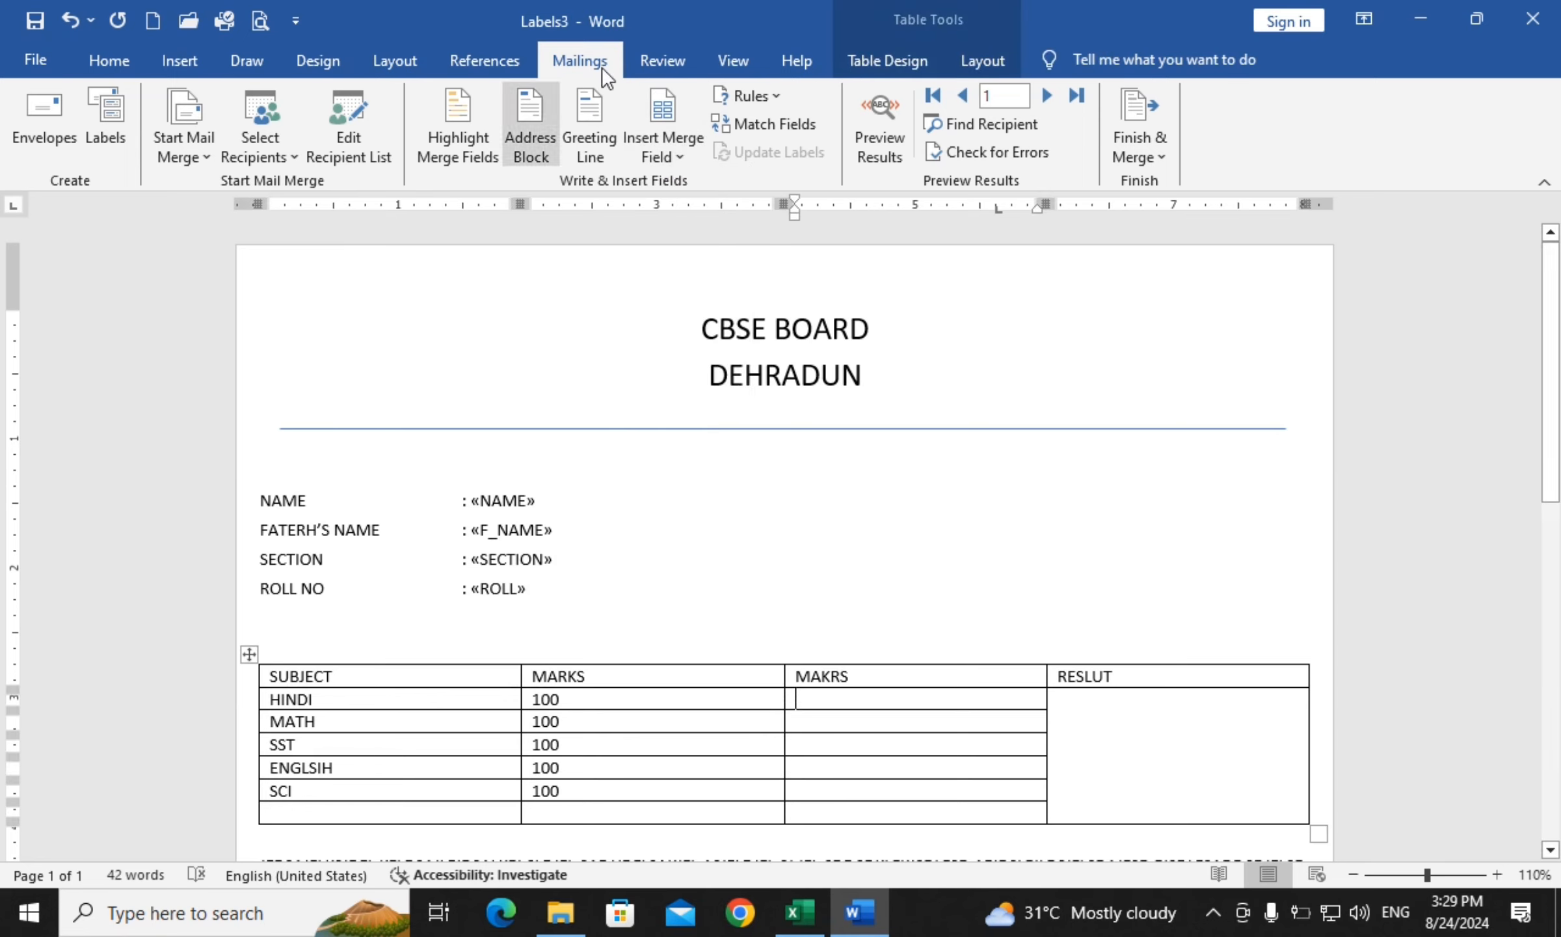
{"action": "left_click", "coordinate": [659, 137]}
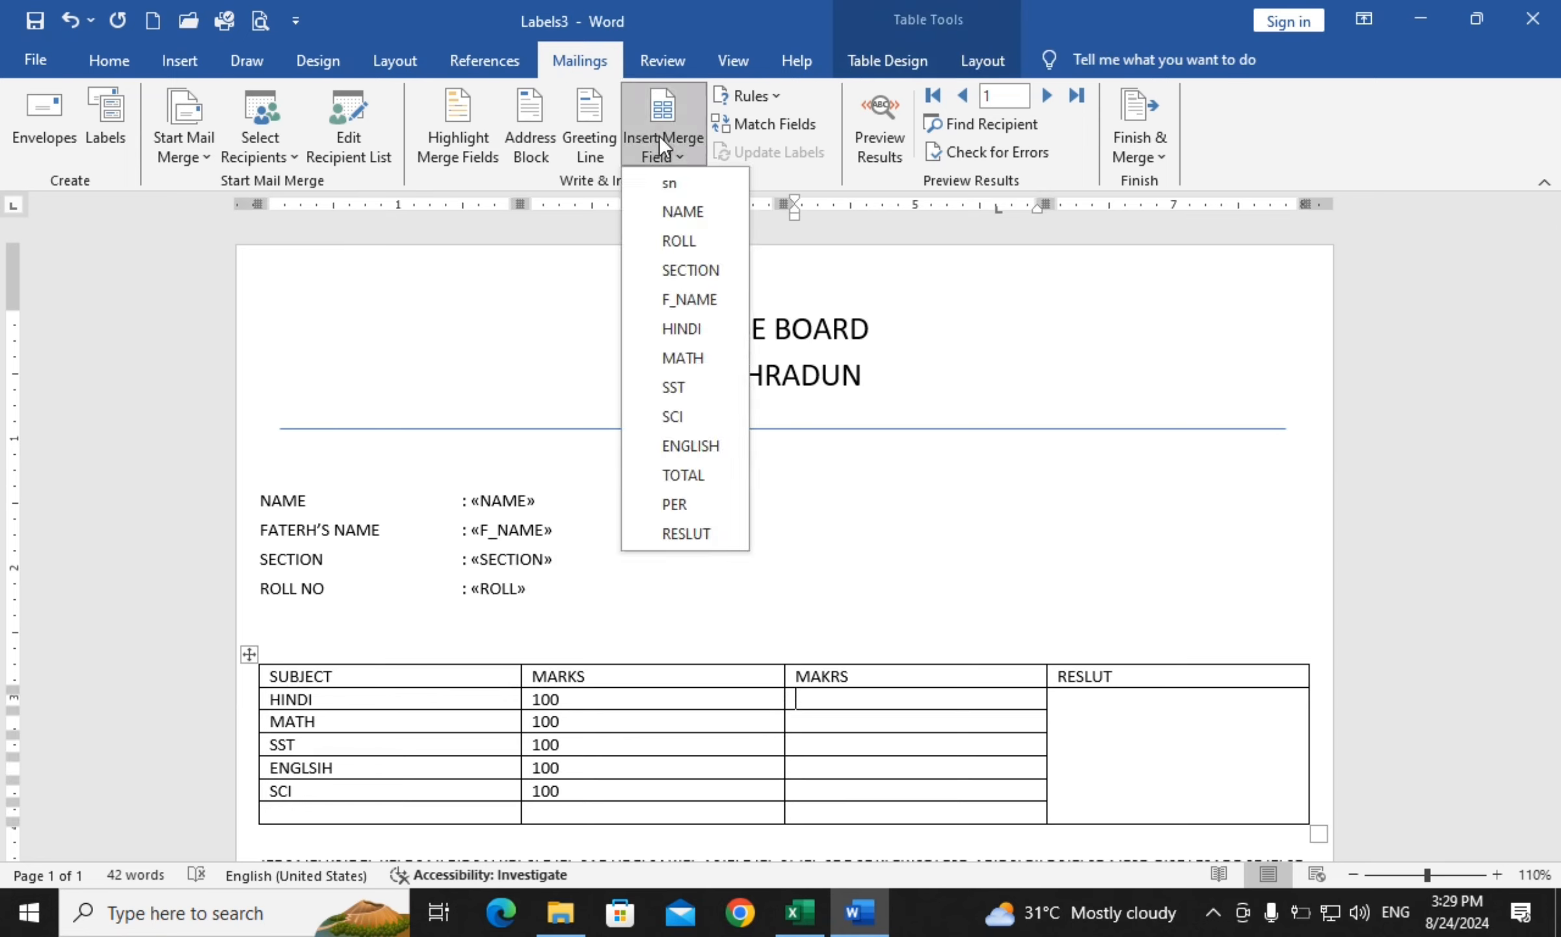
{"action": "left_click", "coordinate": [690, 330]}
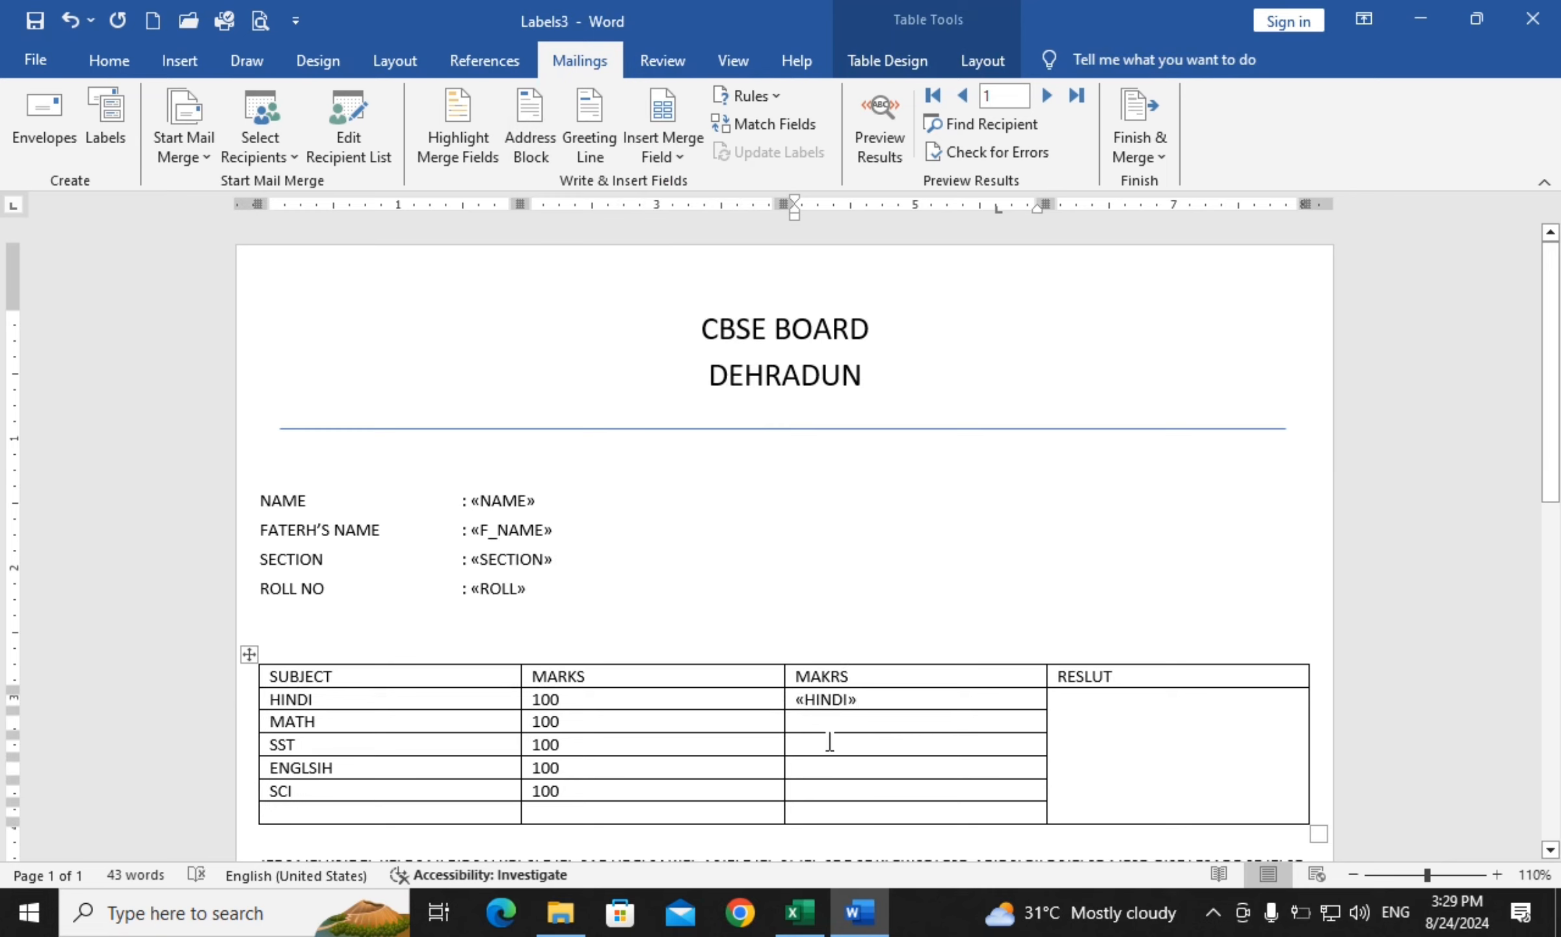
{"action": "left_click", "coordinate": [667, 149]}
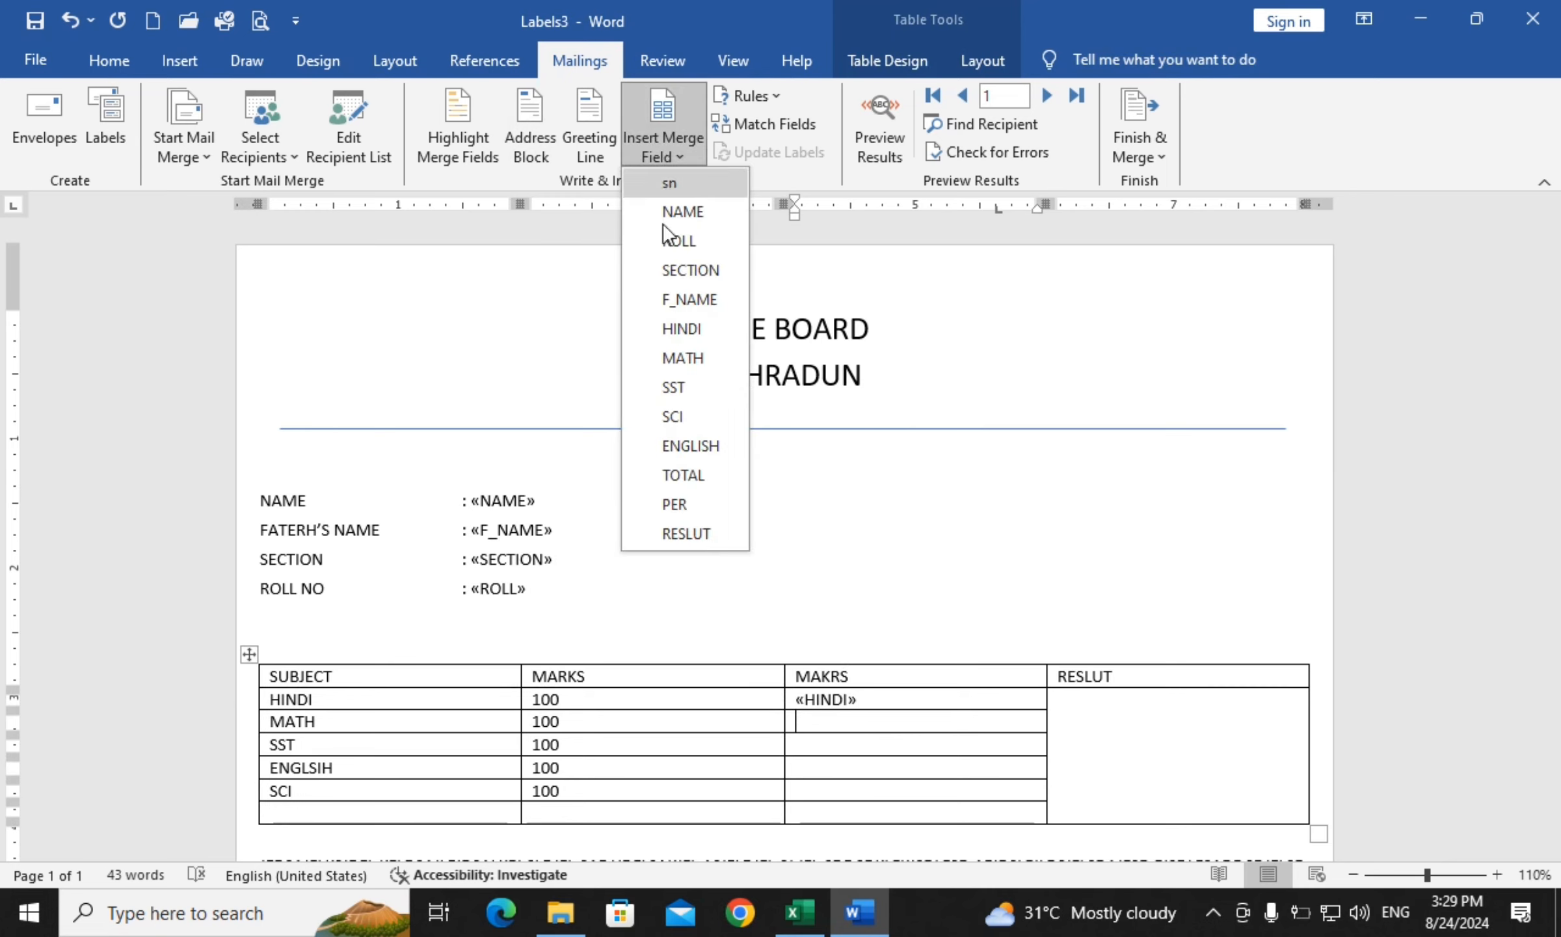
{"action": "left_click", "coordinate": [689, 360]}
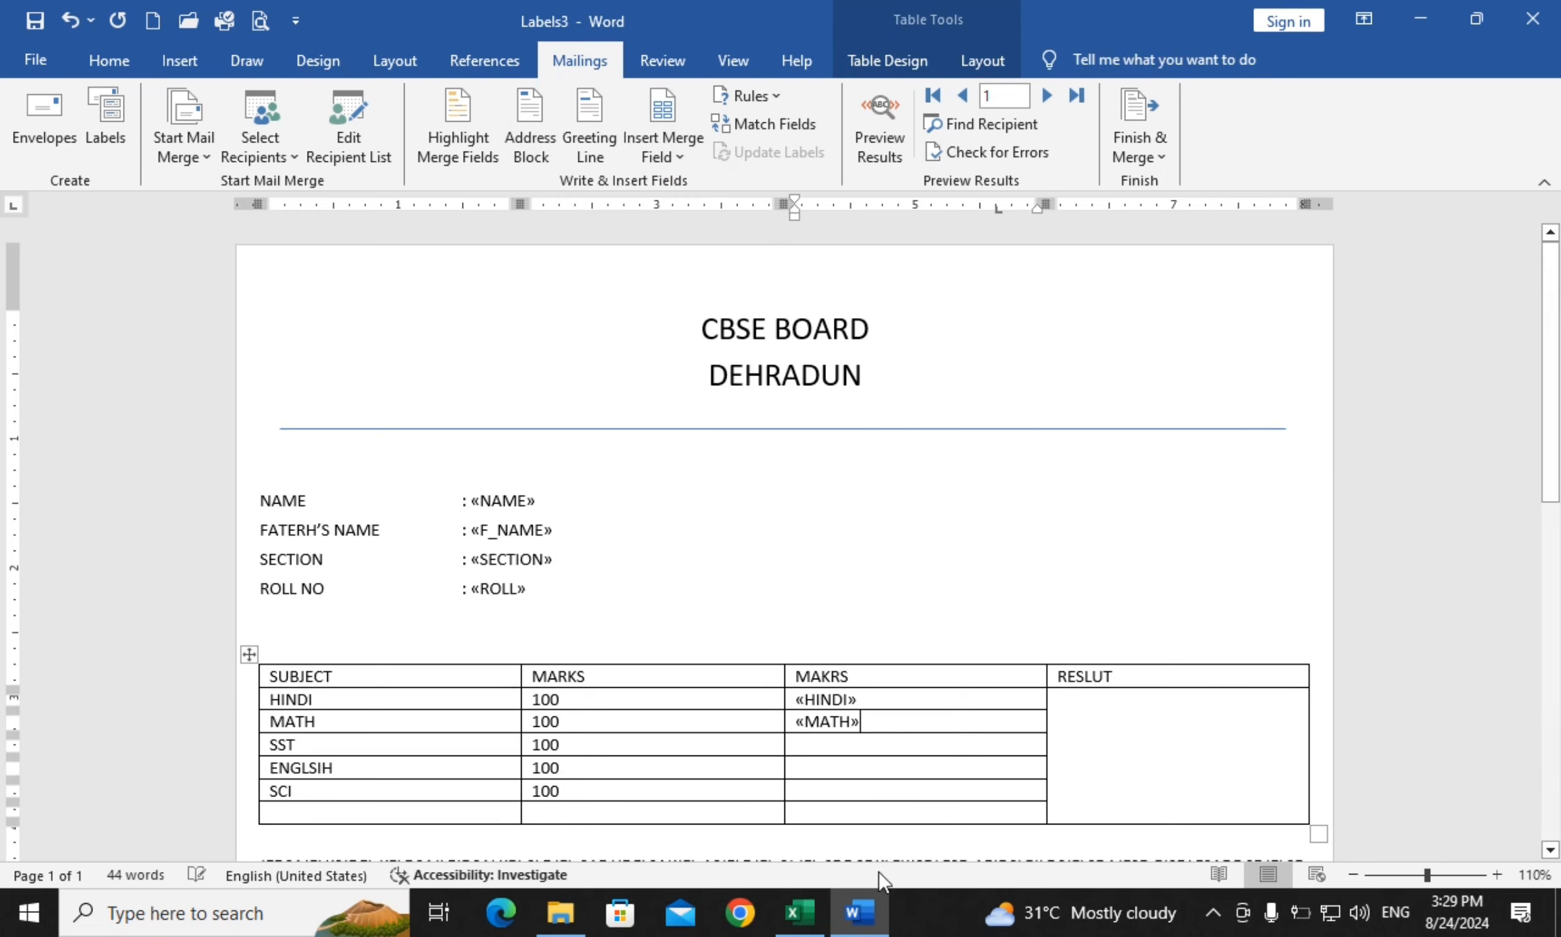
{"action": "left_click", "coordinate": [669, 137]}
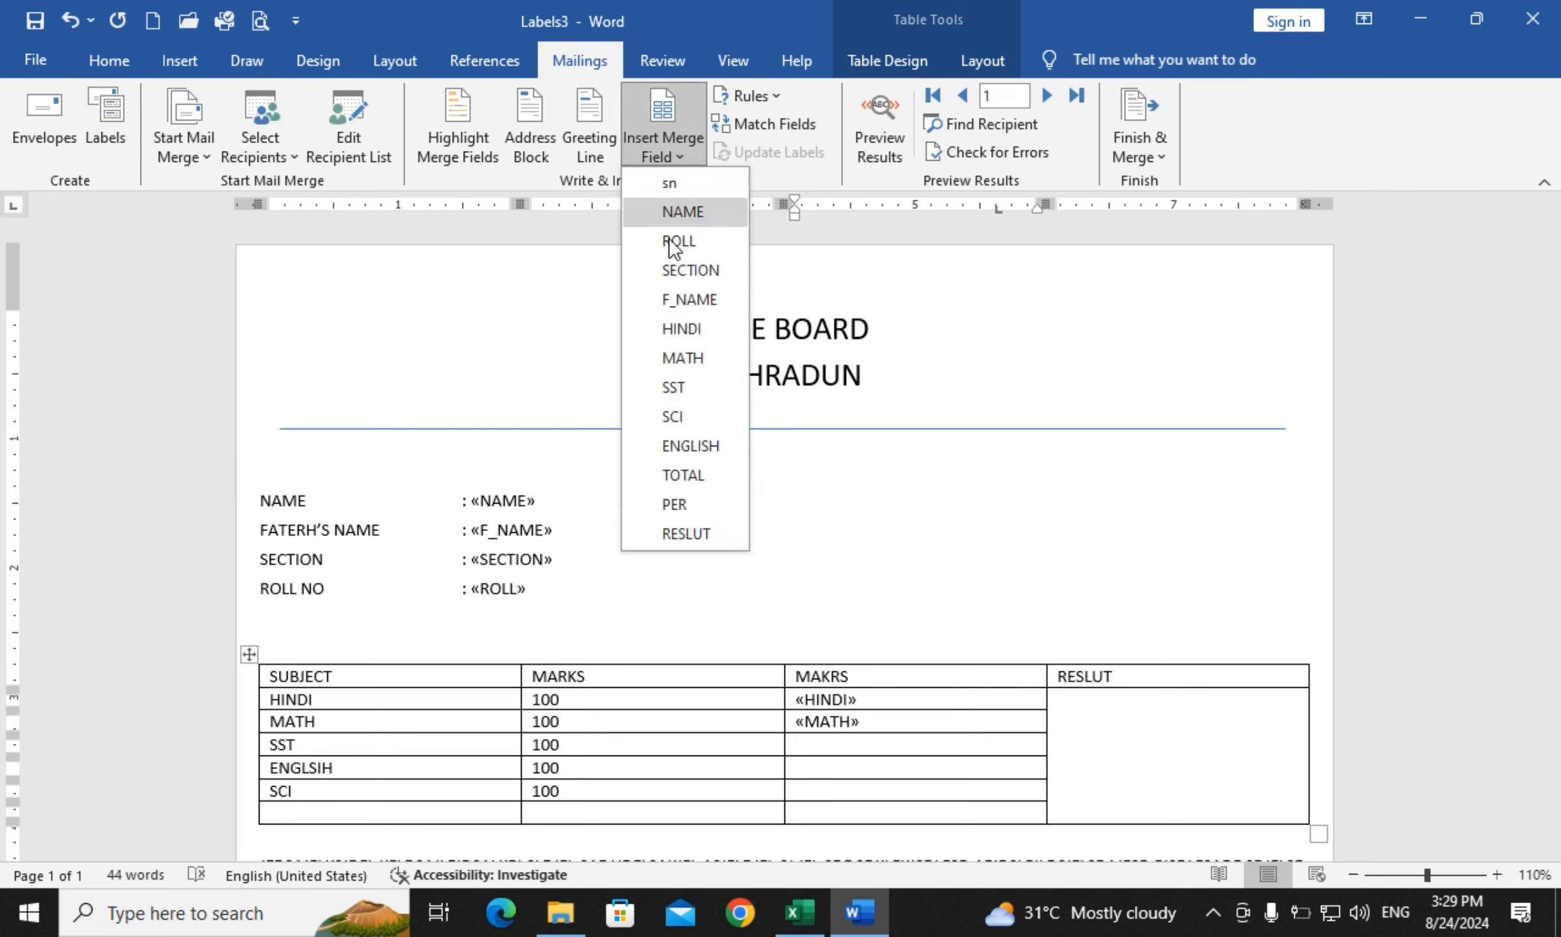
{"action": "left_click", "coordinate": [686, 385]}
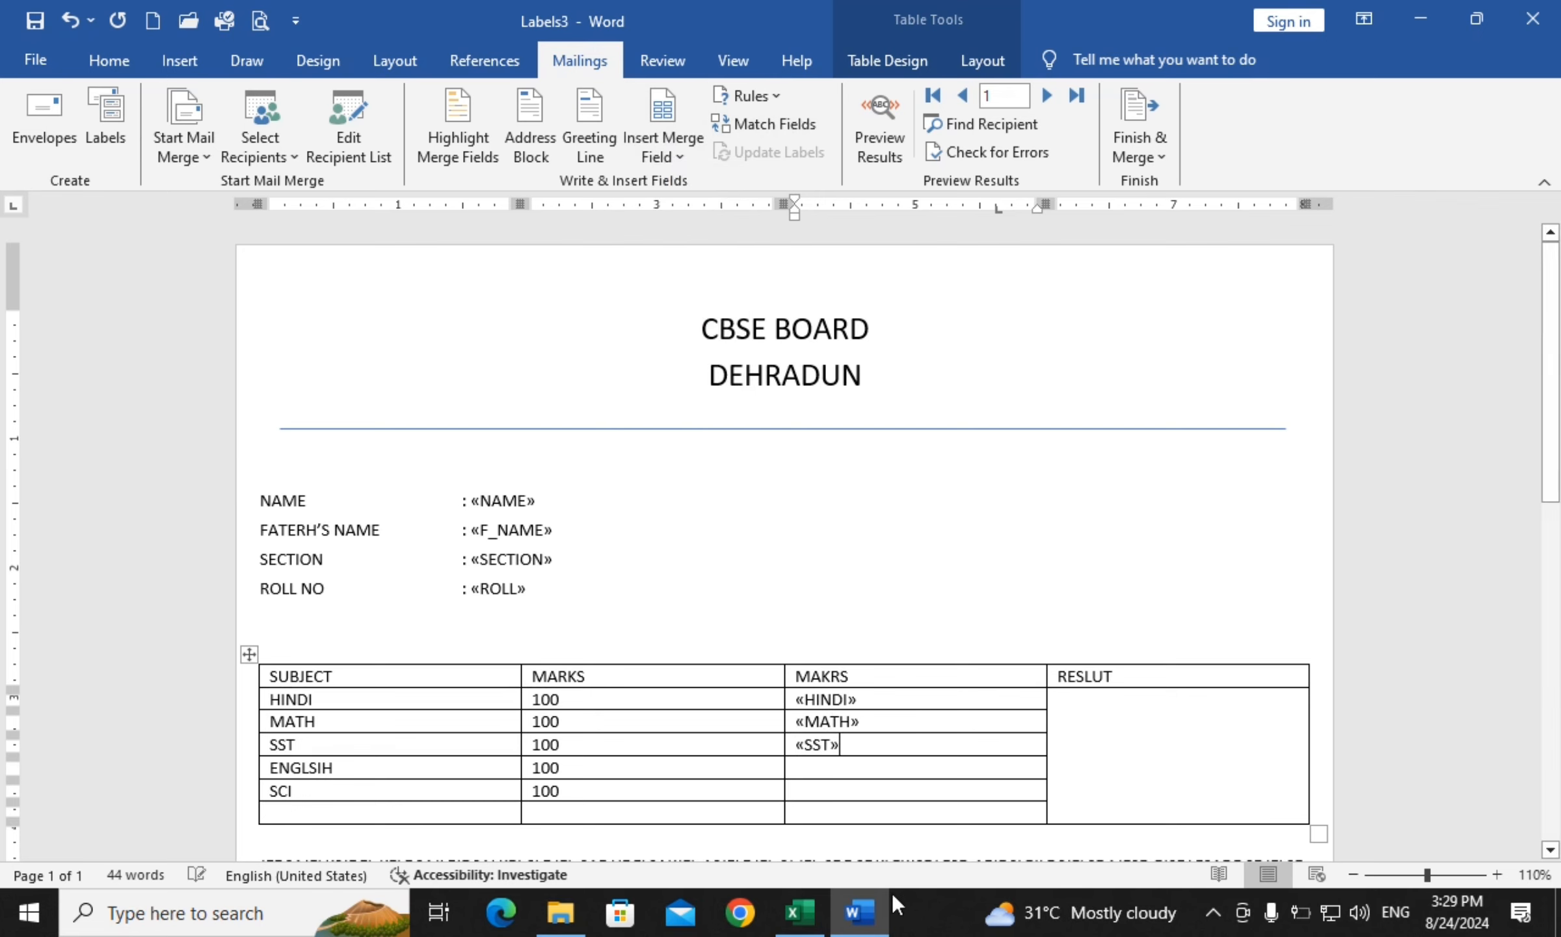
{"action": "left_click", "coordinate": [815, 765]}
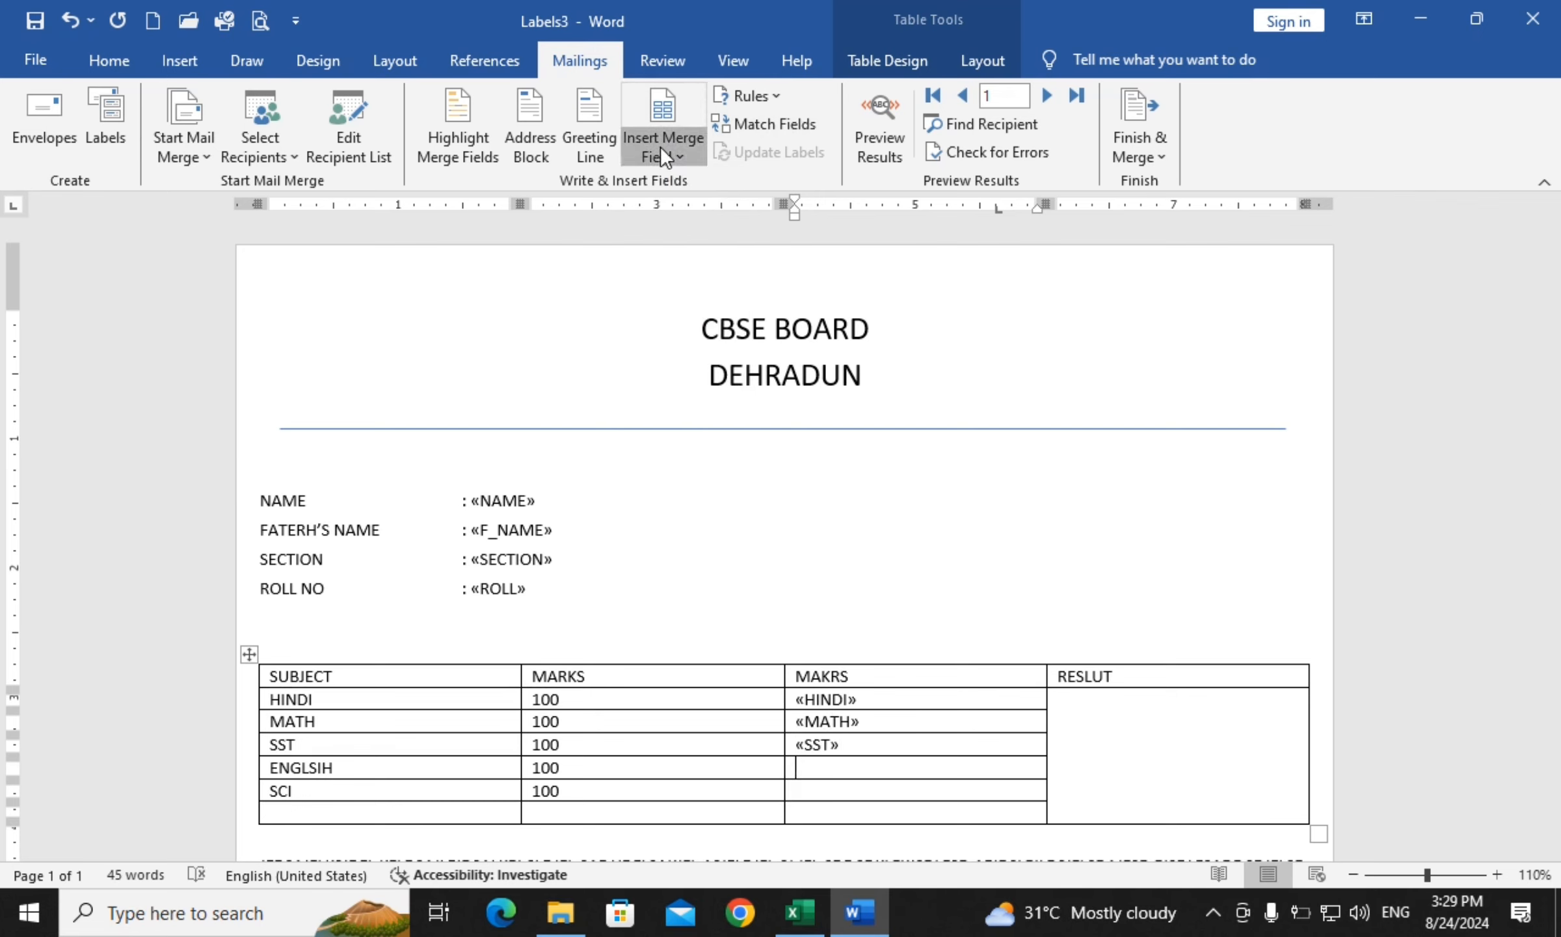
{"action": "left_click", "coordinate": [660, 146]}
{"action": "left_click", "coordinate": [687, 447]}
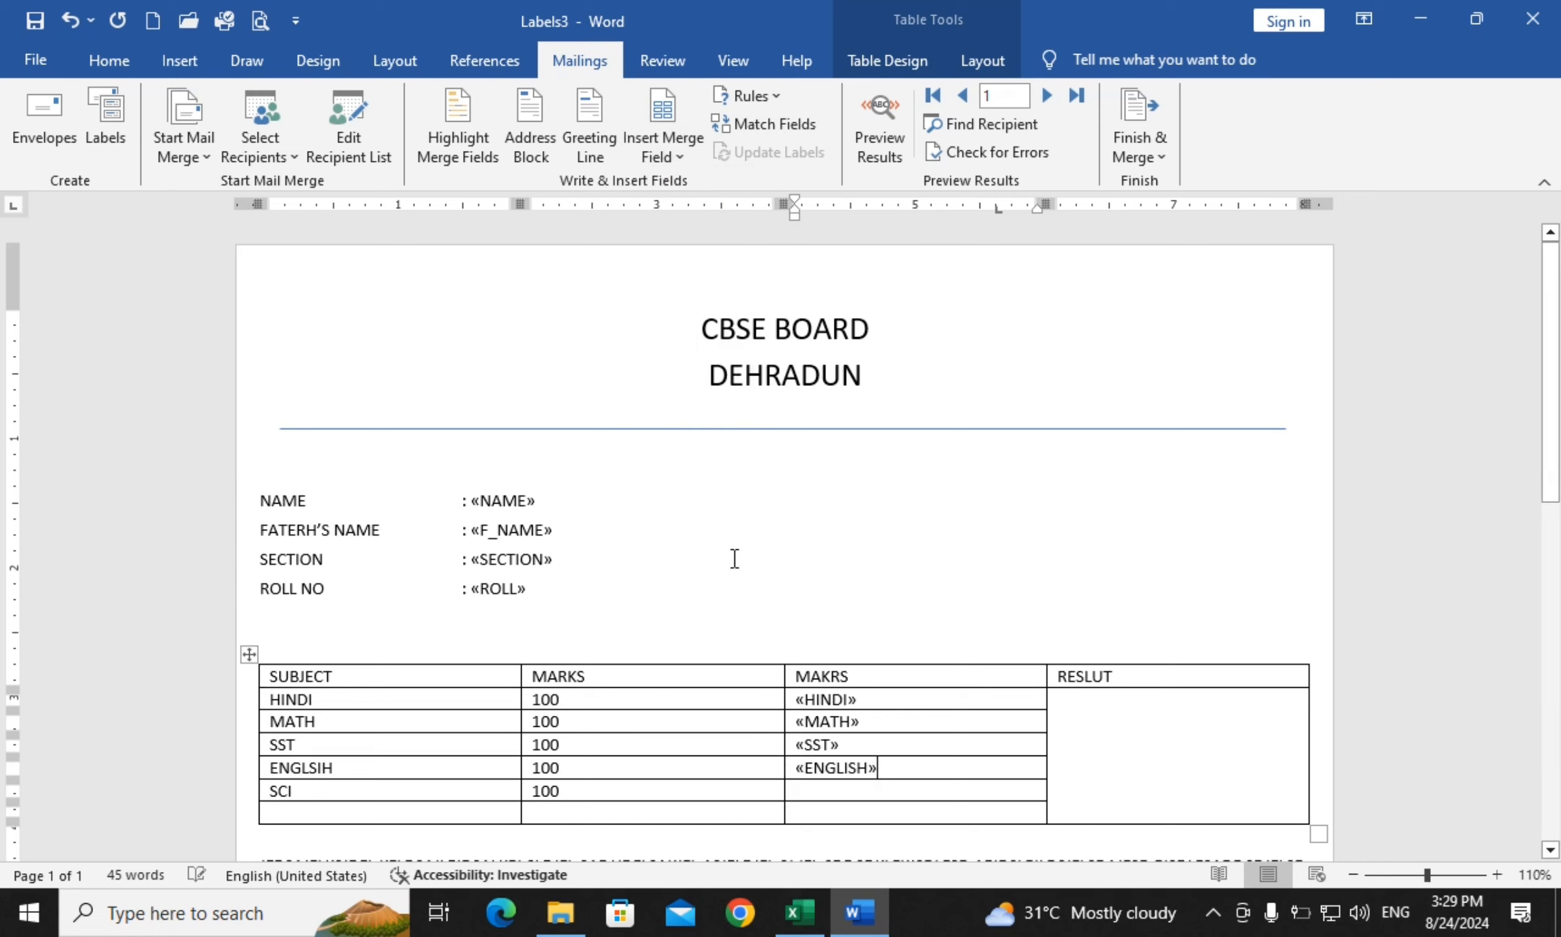
Add «SCI» and «TOTAL» to the marks column and «RESLUT» in the result cell
{"action": "left_click", "coordinate": [653, 163]}
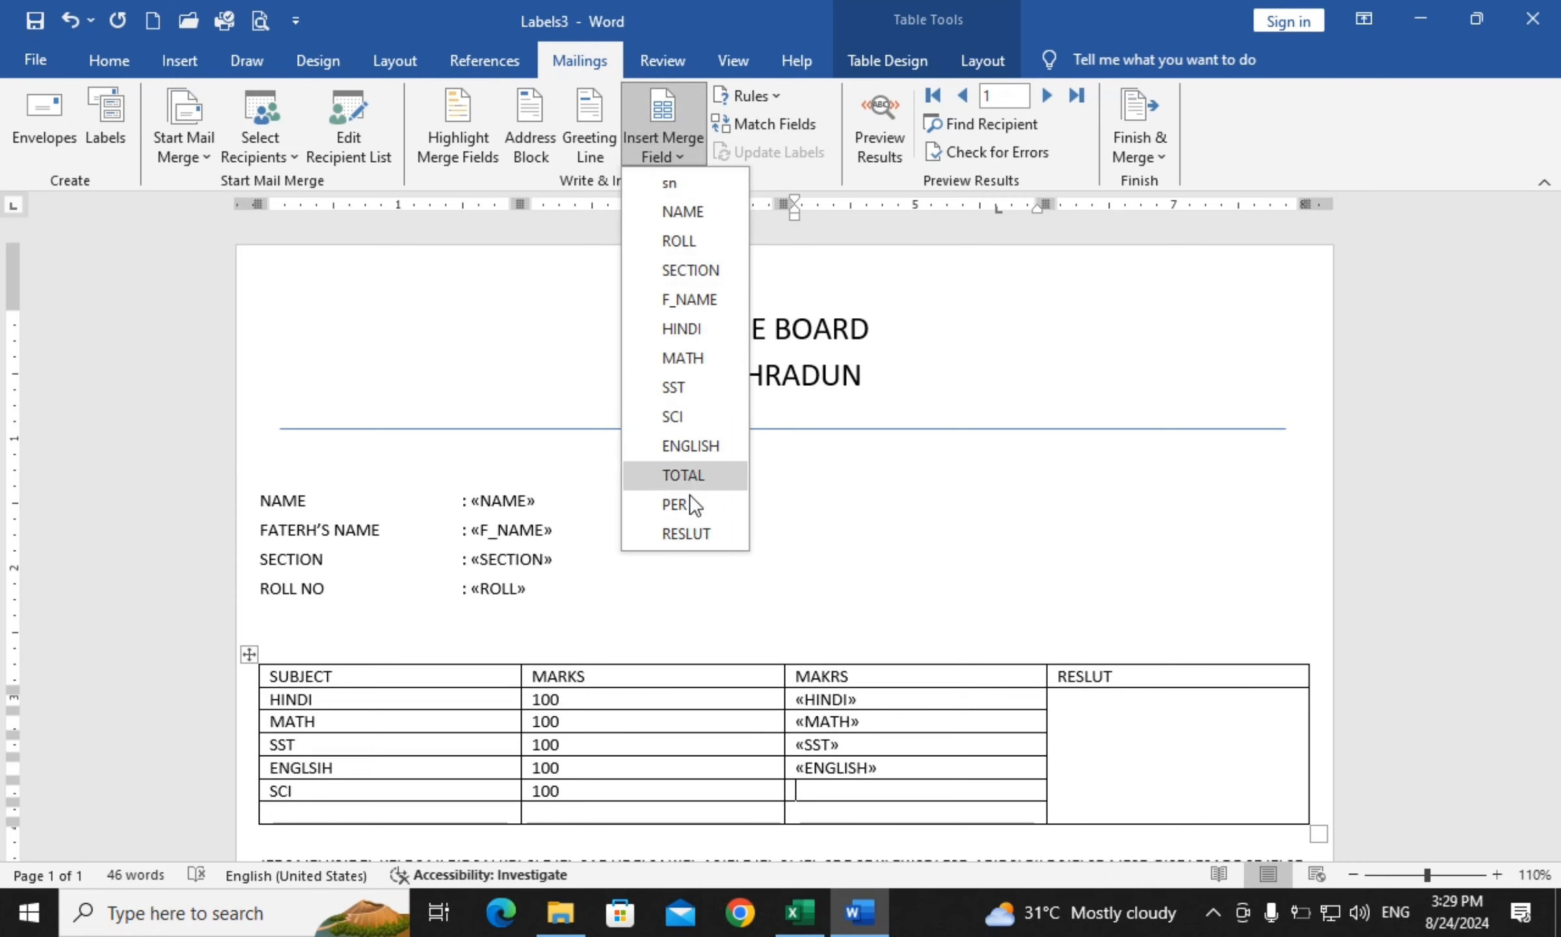
{"action": "left_click", "coordinate": [676, 416]}
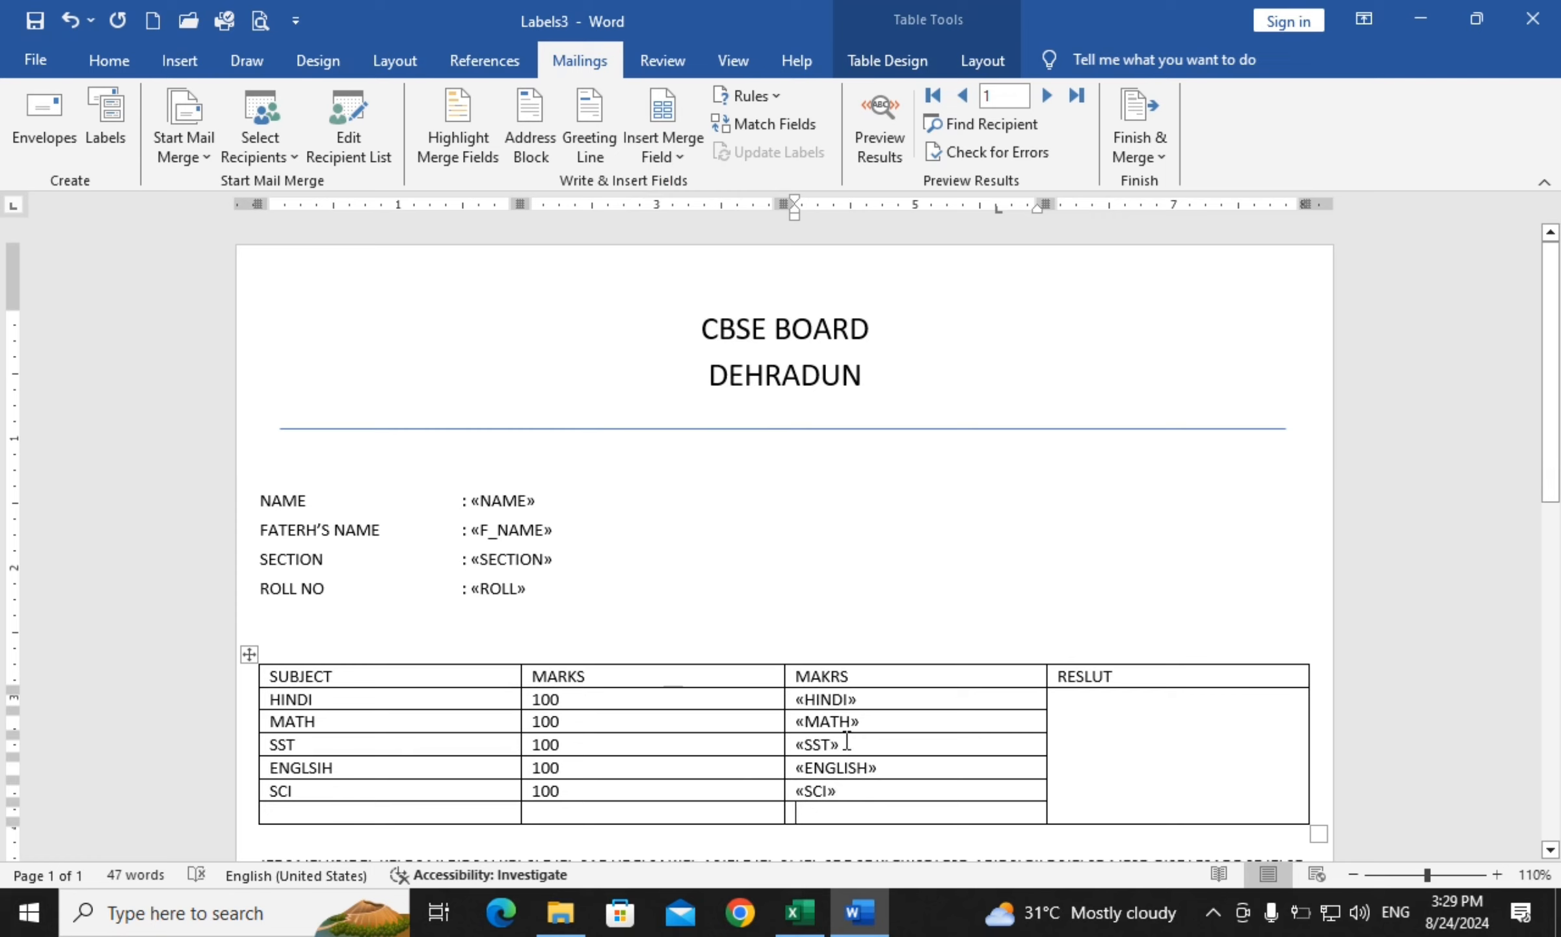
{"action": "left_click", "coordinate": [661, 151]}
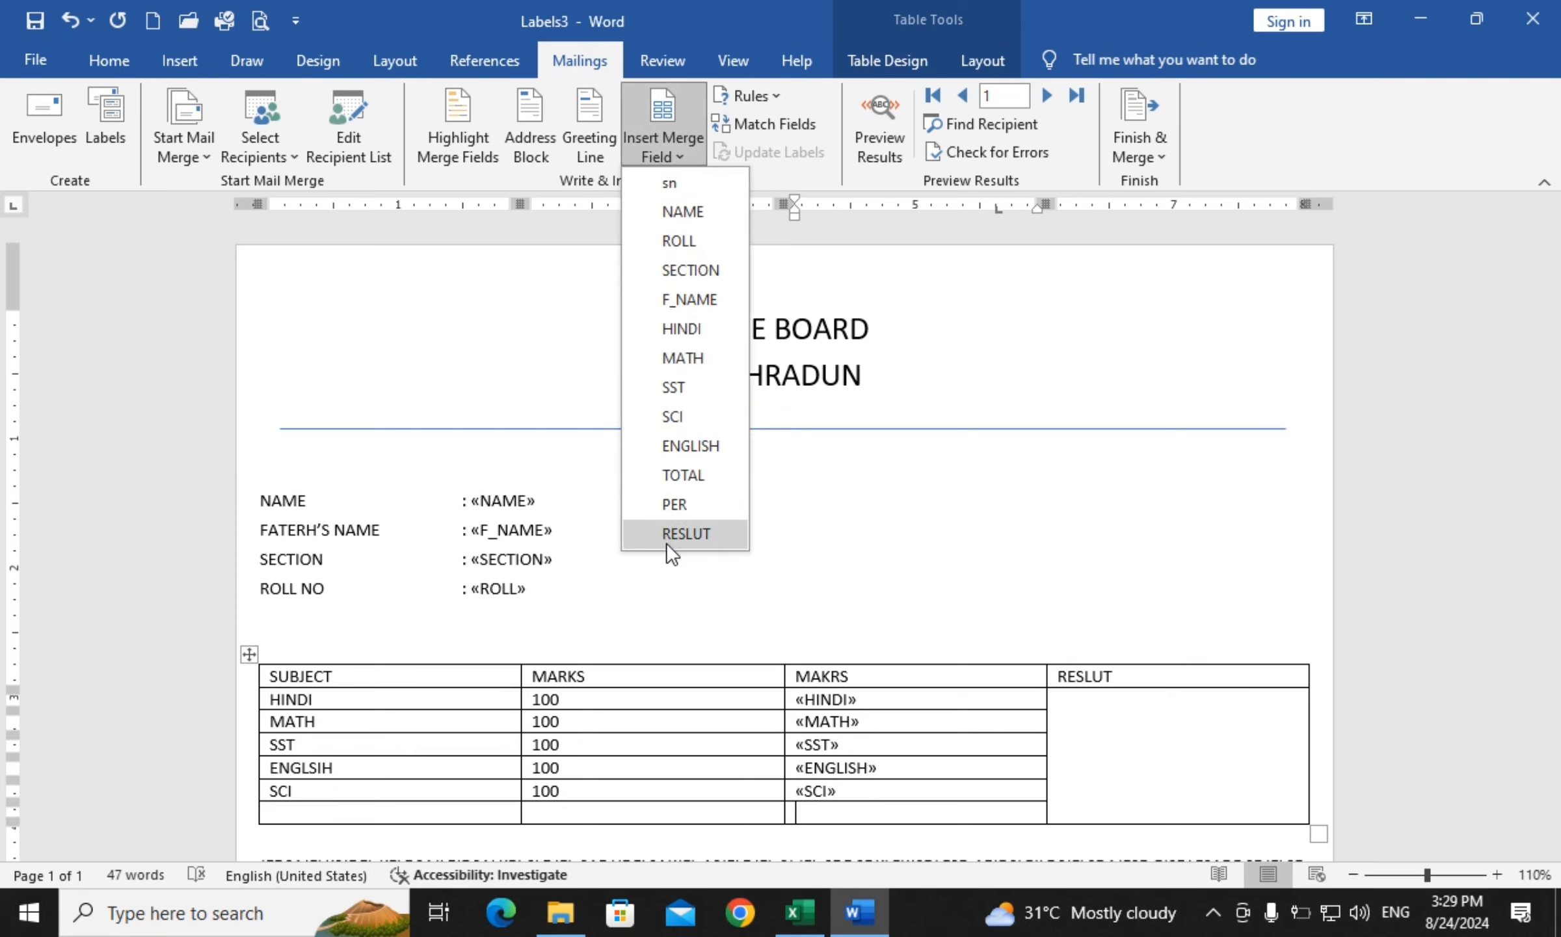
{"action": "left_click", "coordinate": [705, 476]}
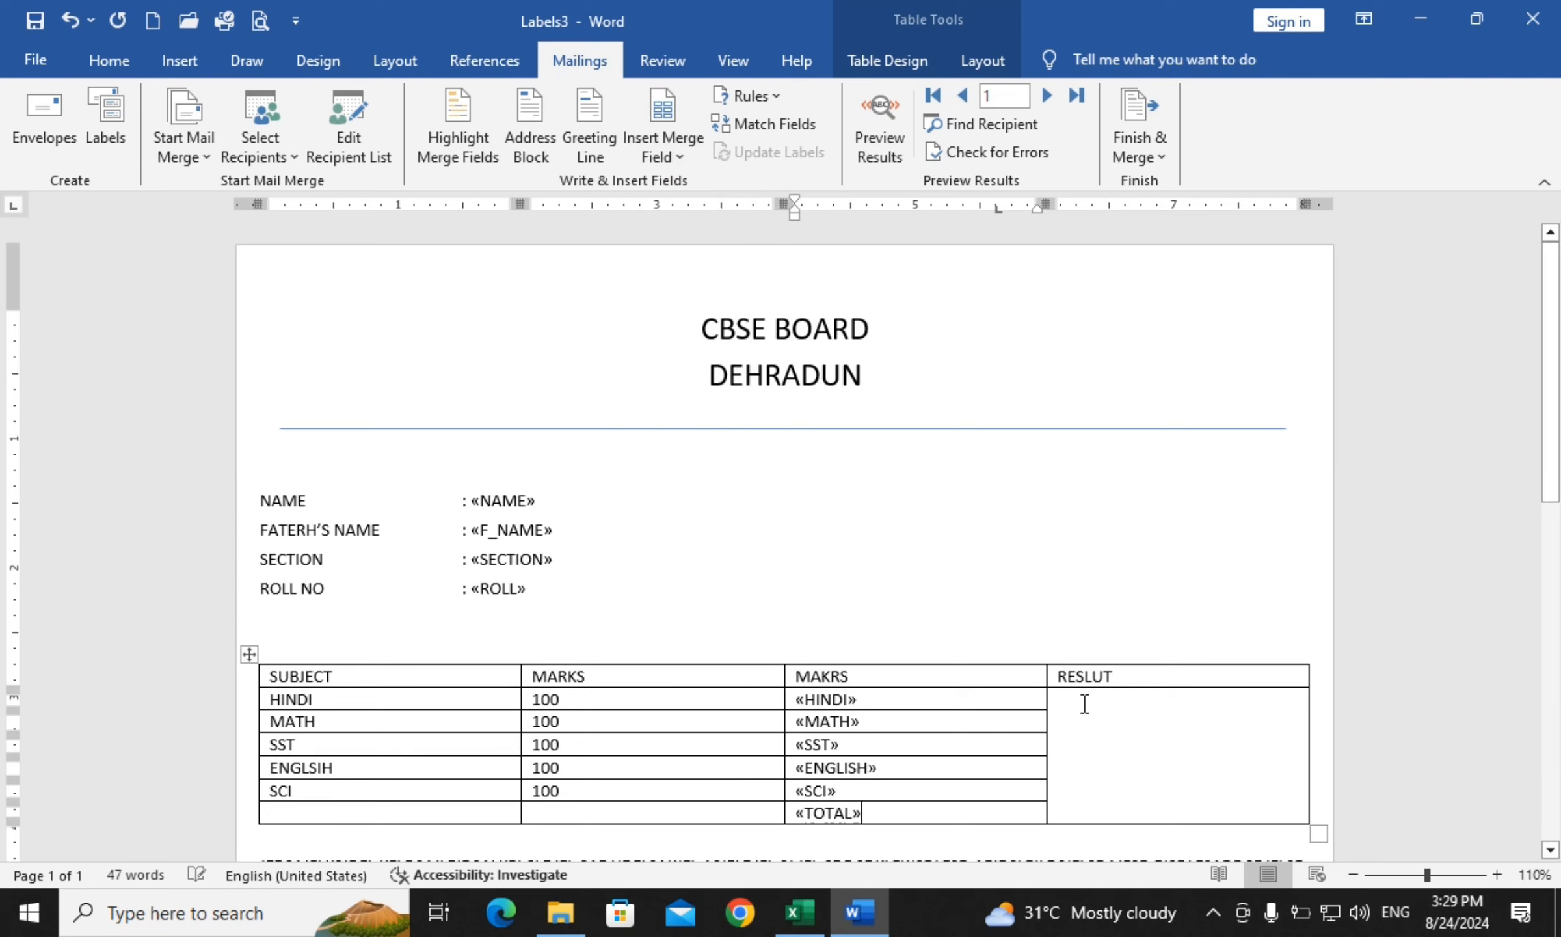
{"action": "left_click", "coordinate": [1109, 749]}
{"action": "left_click", "coordinate": [663, 159]}
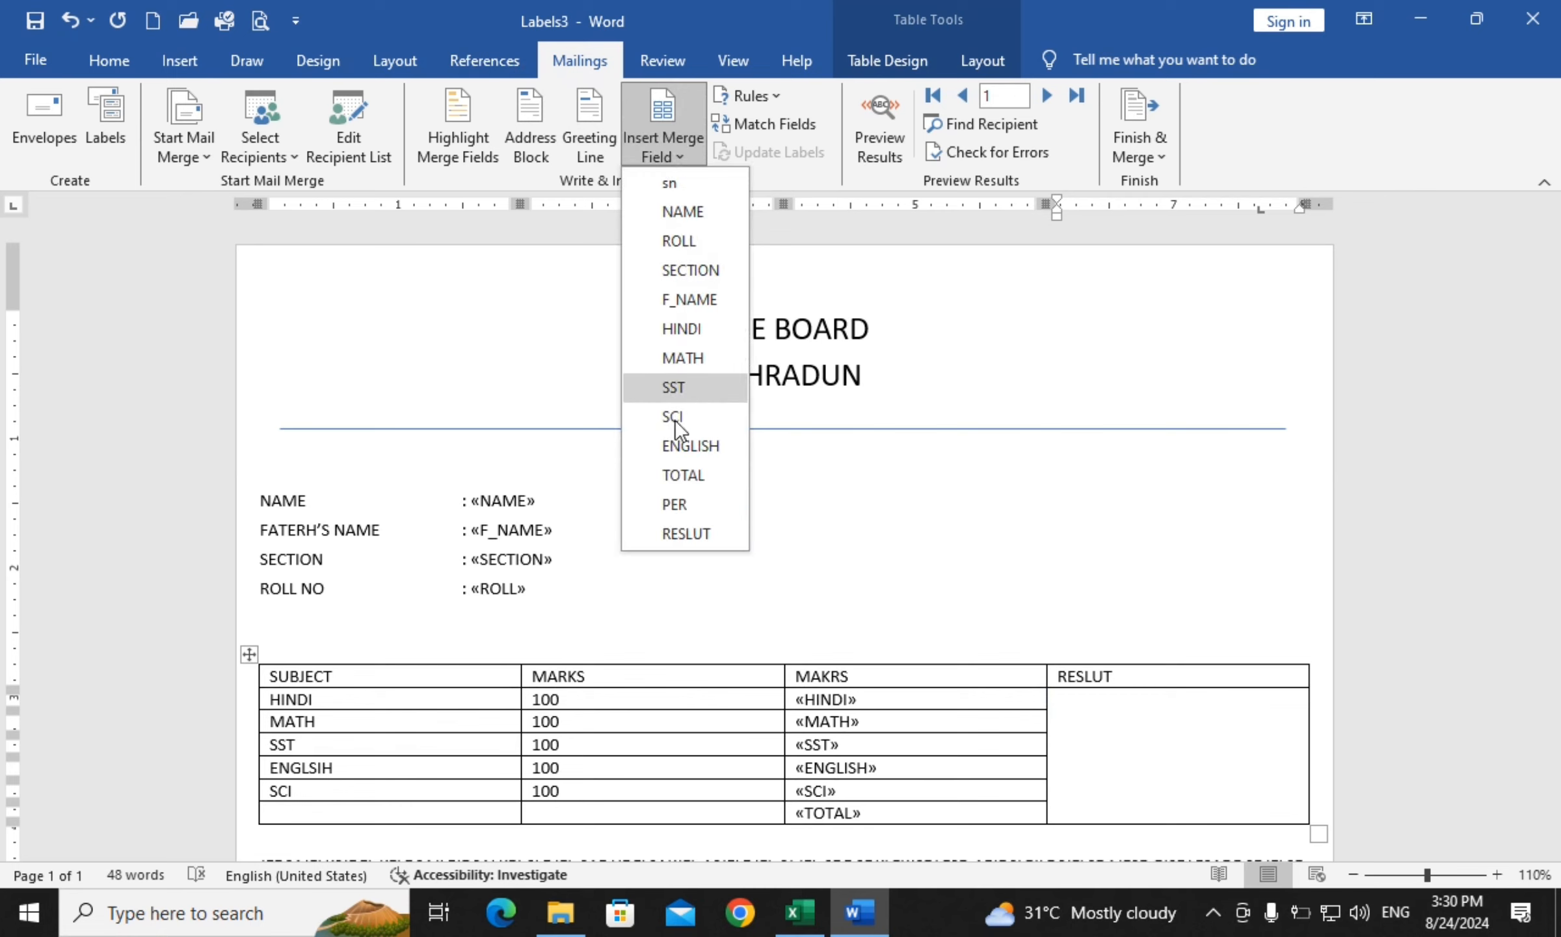
{"action": "left_click", "coordinate": [683, 532]}
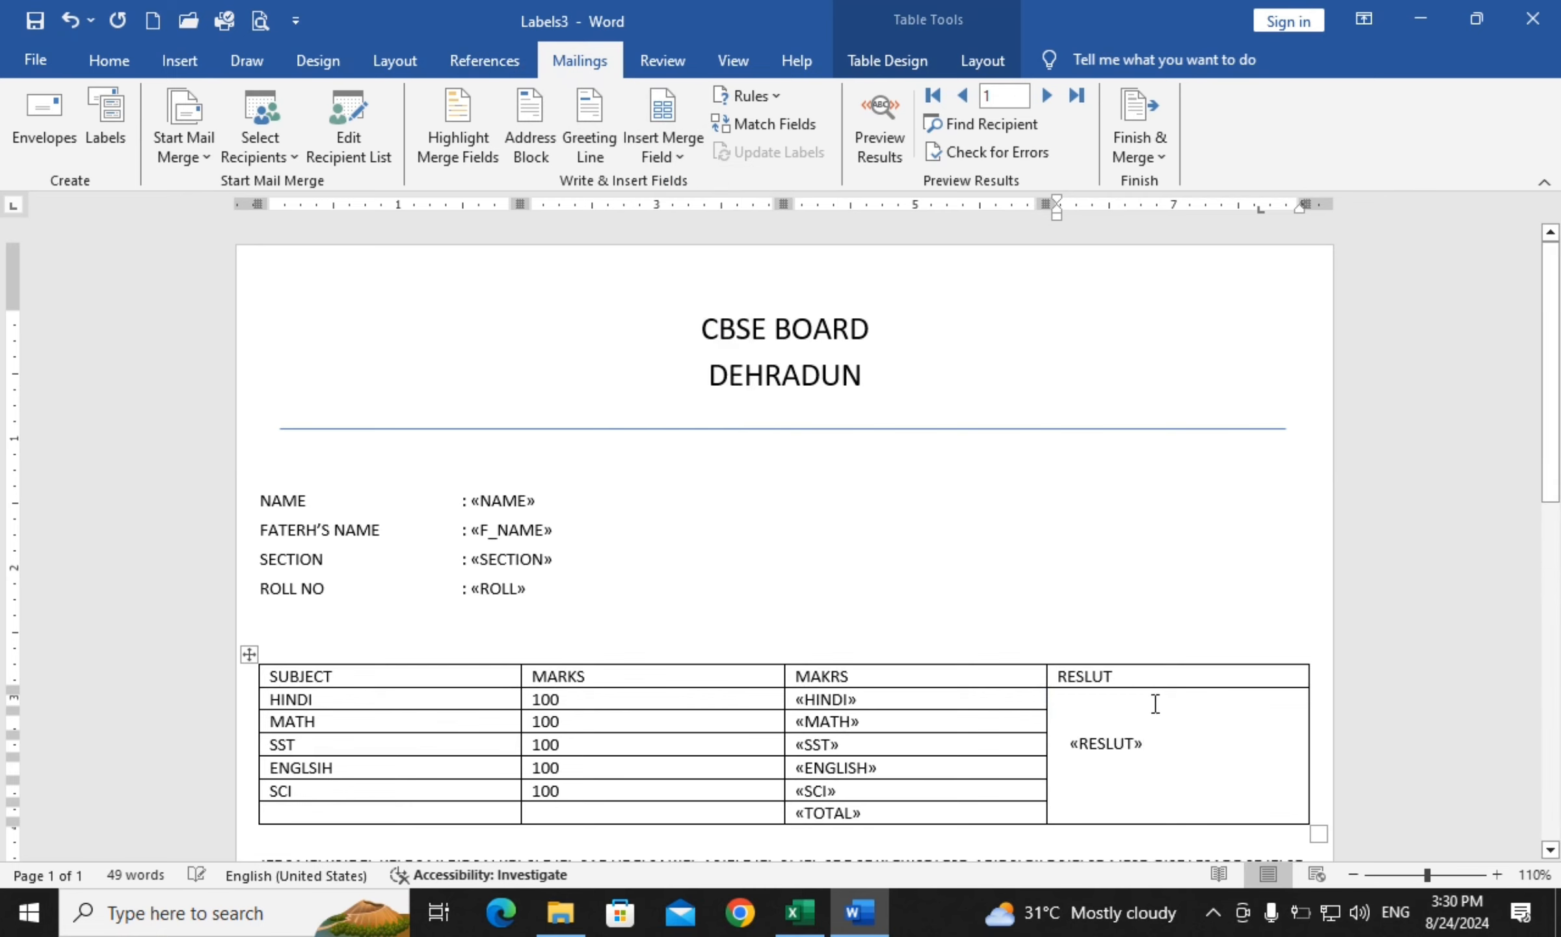
Format the «RESLUT» field at 18 pt, bold and centred in its cell
{"action": "left_click_drag", "start_coordinate": [1163, 735], "coordinate": [1090, 742]}
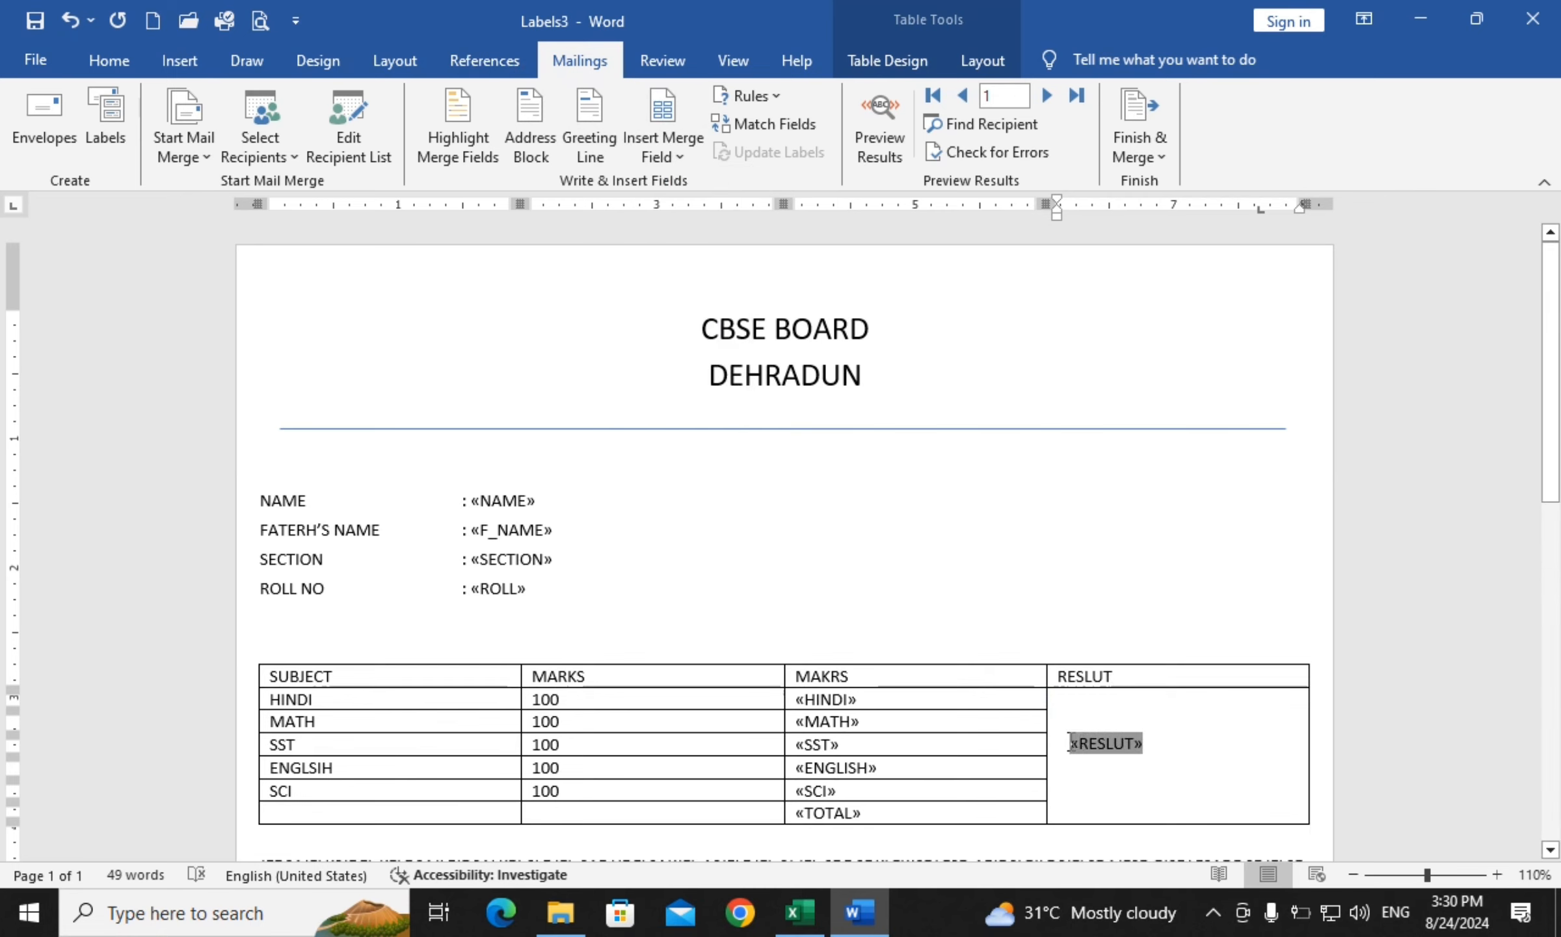
{"action": "left_click", "coordinate": [105, 61]}
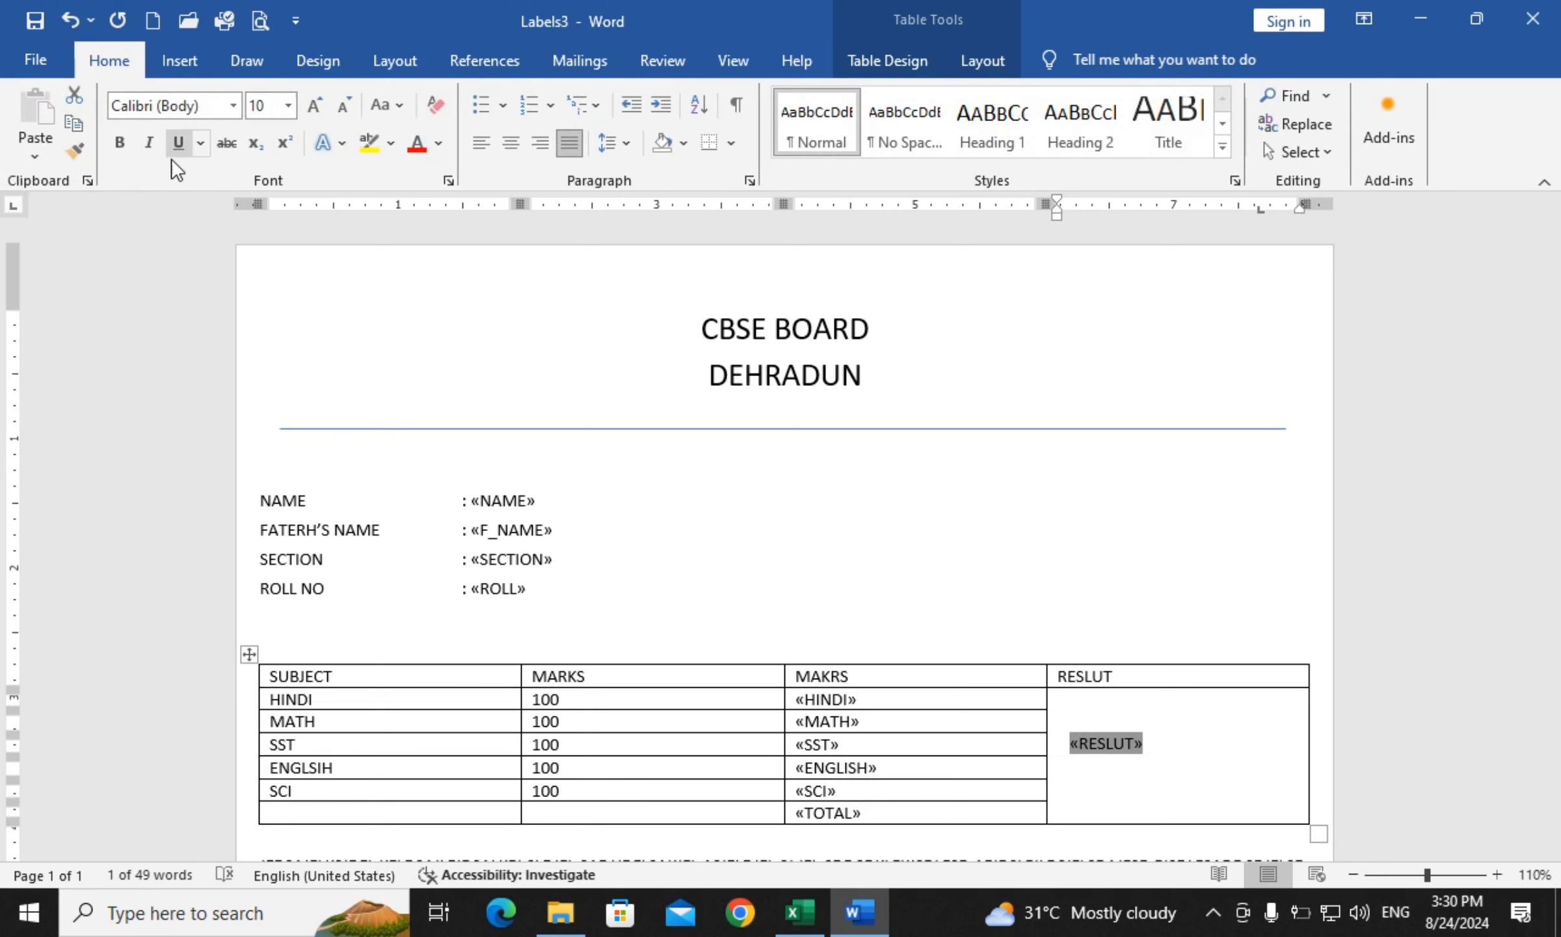
{"action": "left_click", "coordinate": [315, 105]}
{"action": "left_click", "coordinate": [314, 105]}
{"action": "left_click", "coordinate": [315, 105]}
{"action": "left_click", "coordinate": [314, 105]}
{"action": "left_click", "coordinate": [315, 106]}
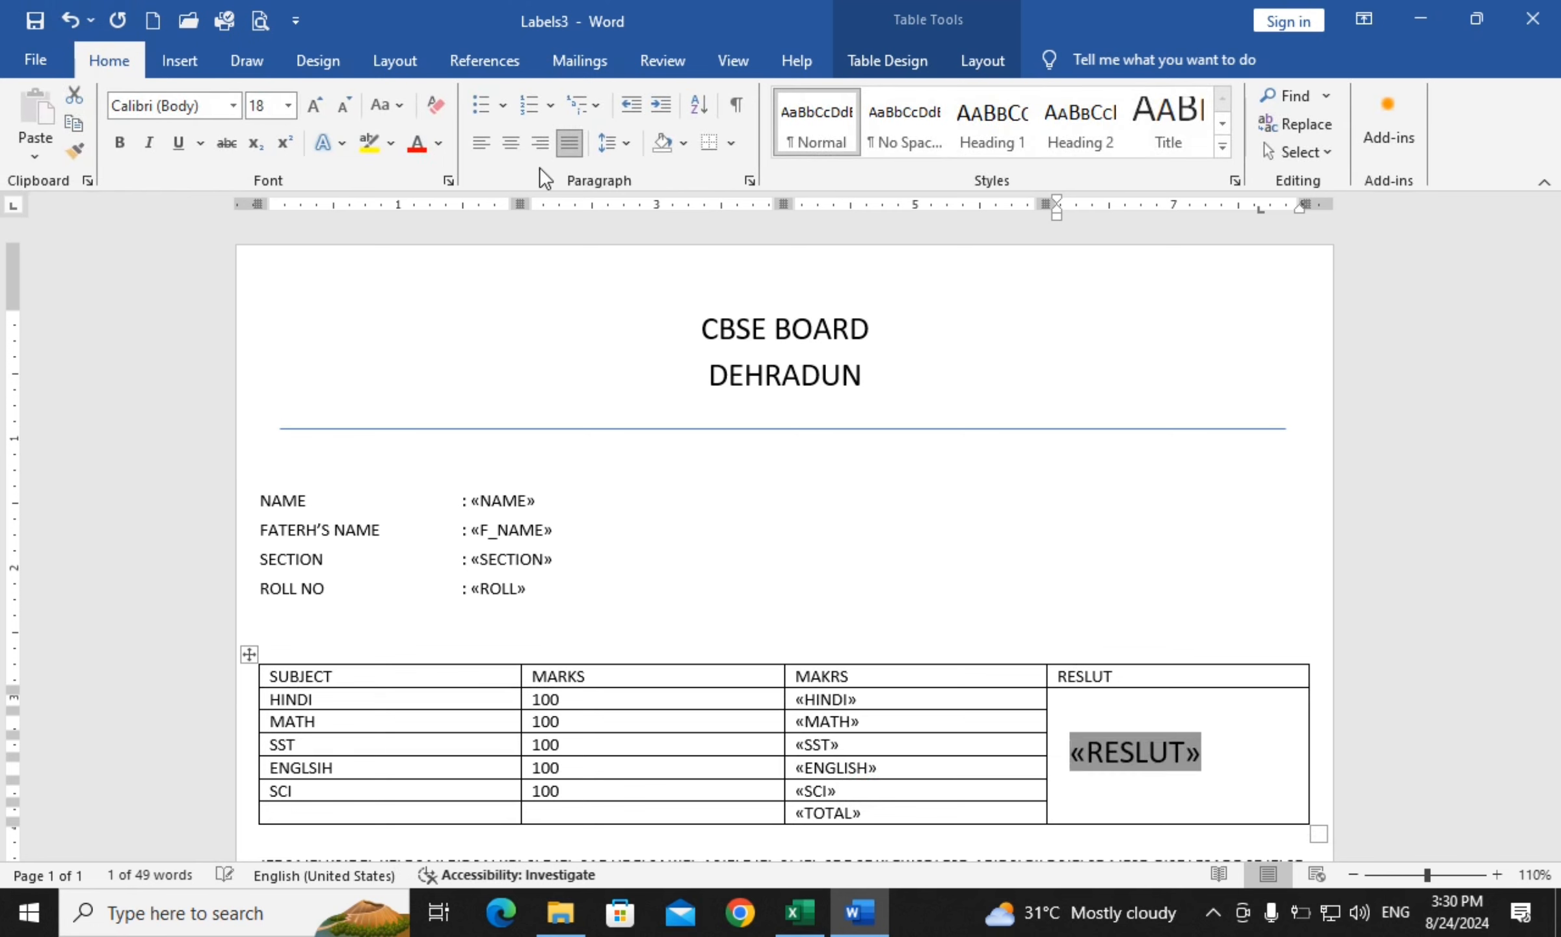
{"action": "left_click", "coordinate": [510, 143]}
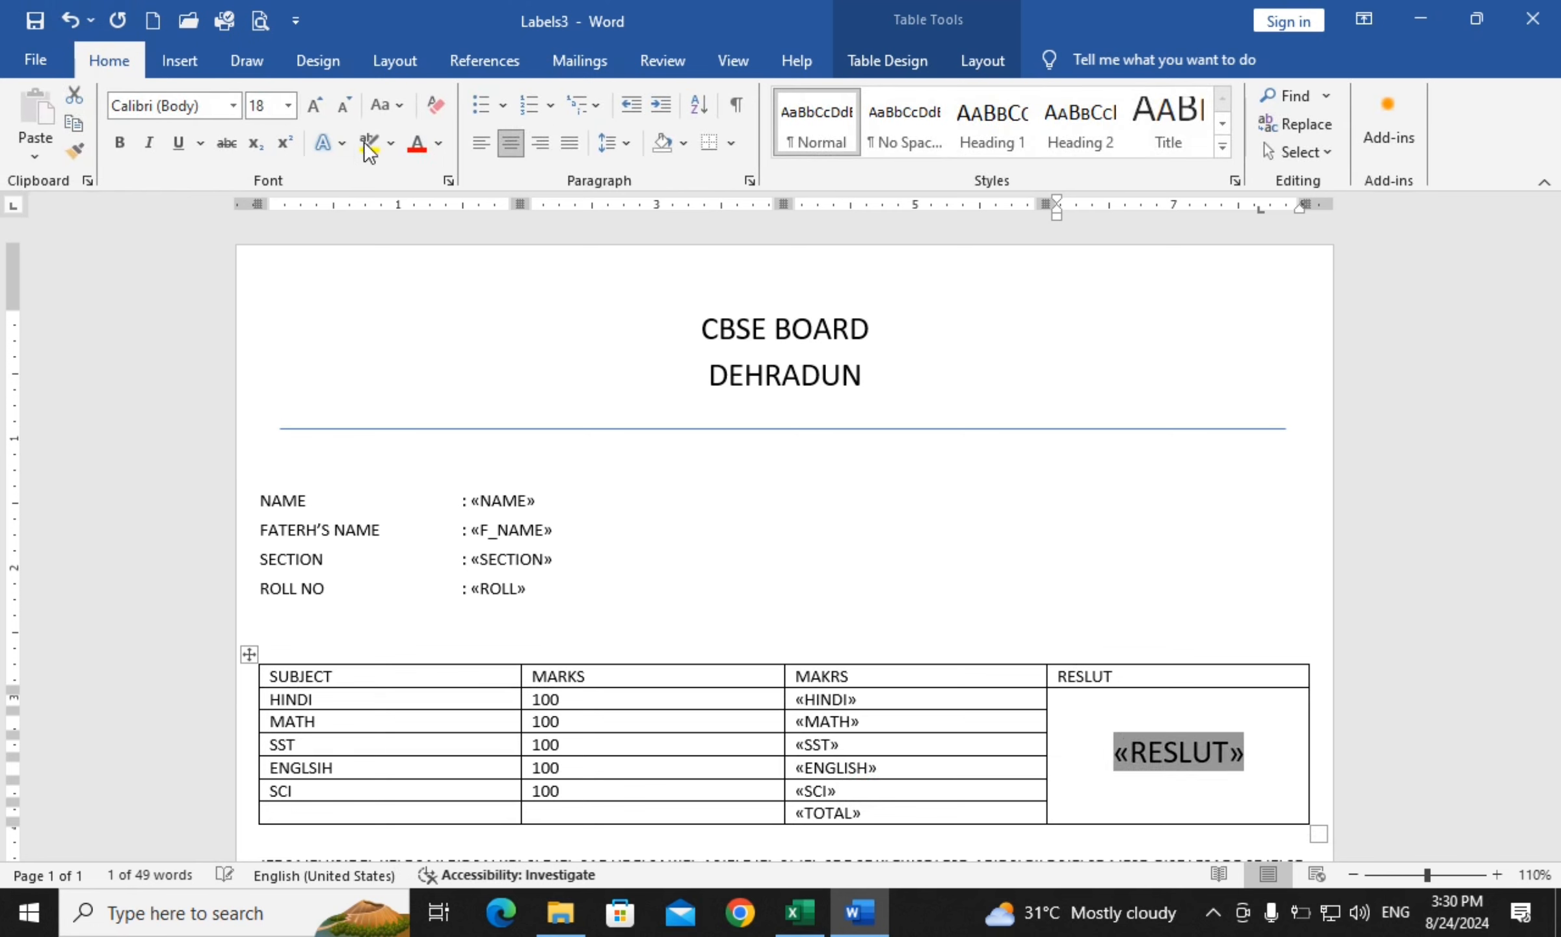
{"action": "left_click", "coordinate": [124, 142]}
{"action": "left_click", "coordinate": [1003, 504]}
{"action": "scroll", "coordinate": [949, 454], "scroll_direction": "down", "scroll_amount": 3}
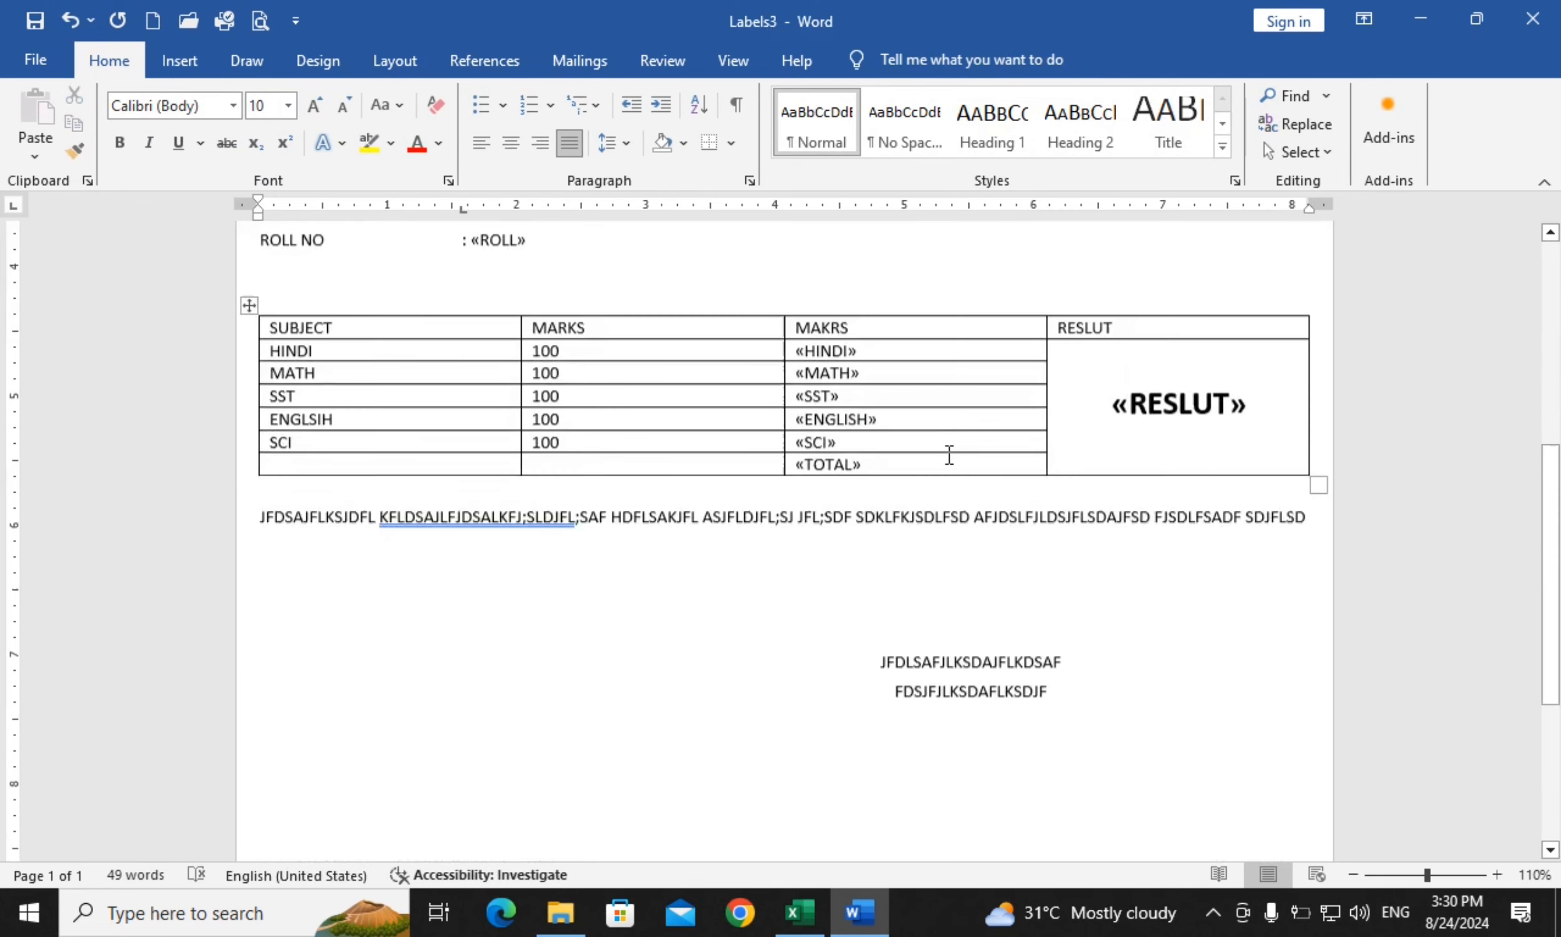
{"action": "scroll", "coordinate": [949, 454], "scroll_direction": "down", "scroll_amount": 3}
{"action": "scroll", "coordinate": [742, 293], "scroll_direction": "up", "scroll_amount": 7}
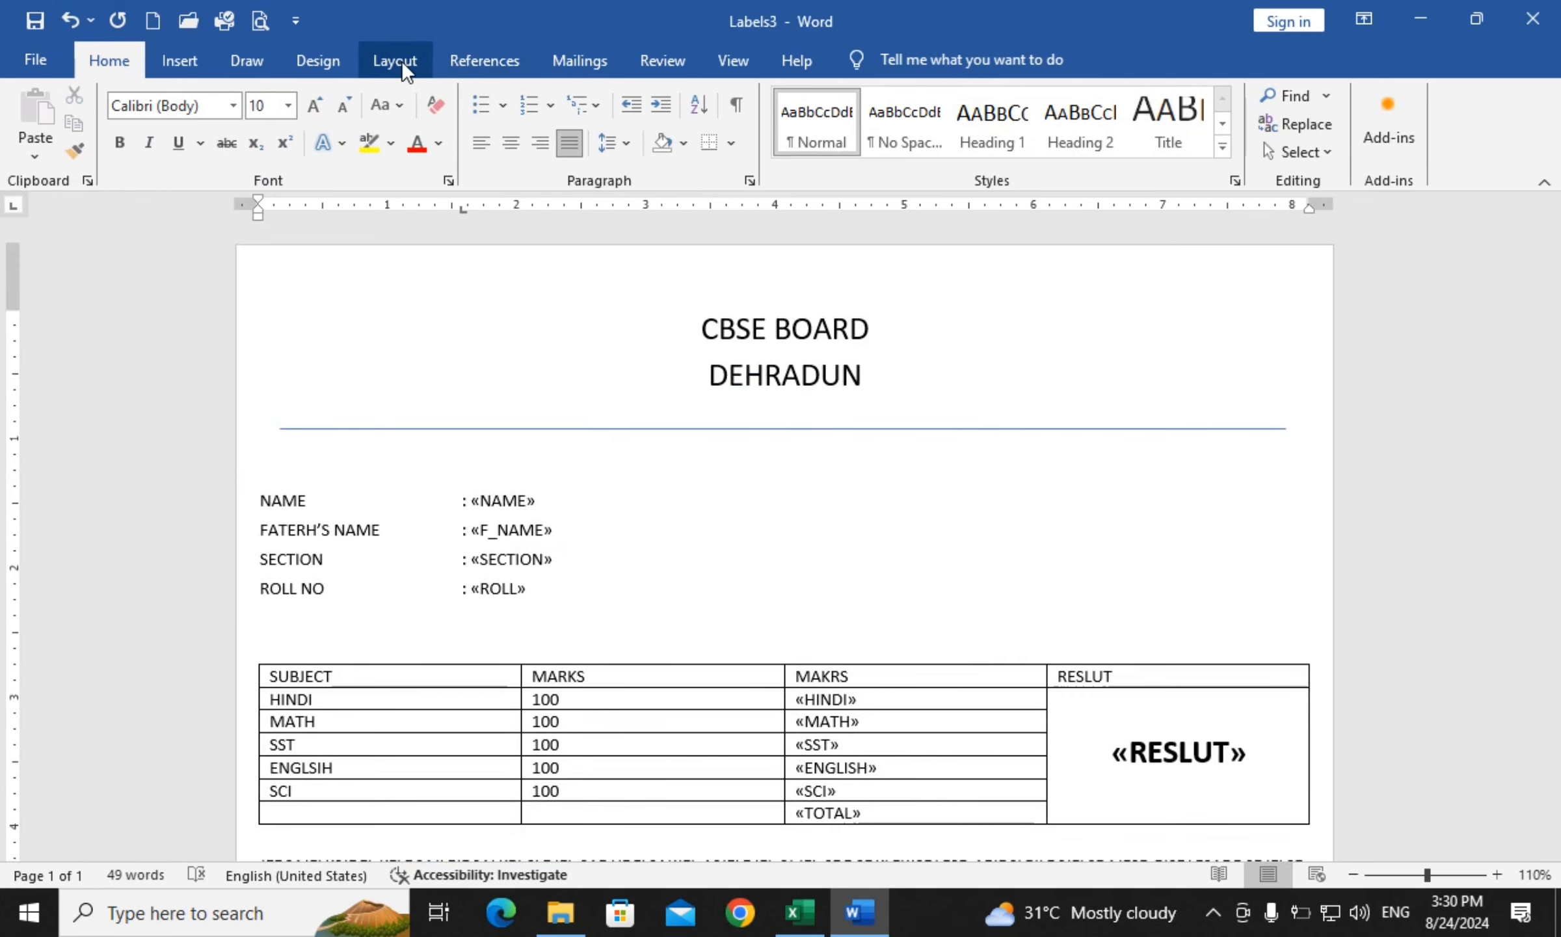
{"action": "left_click", "coordinate": [578, 60]}
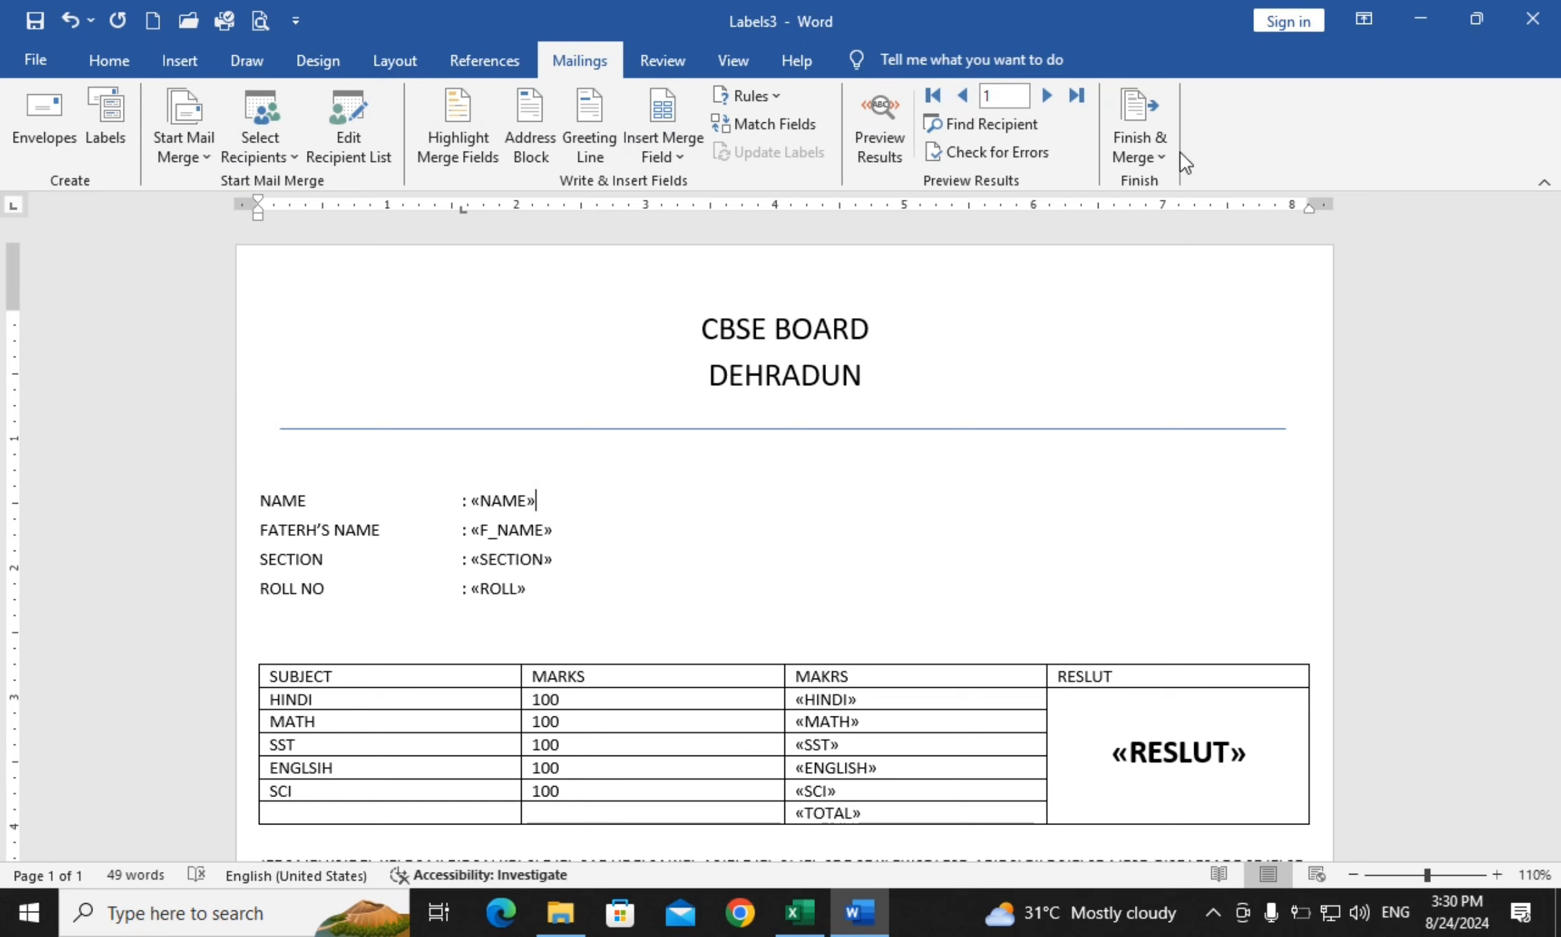
Merge all records into a new editable document with Edit Individual Documents
{"action": "left_click", "coordinate": [1163, 152]}
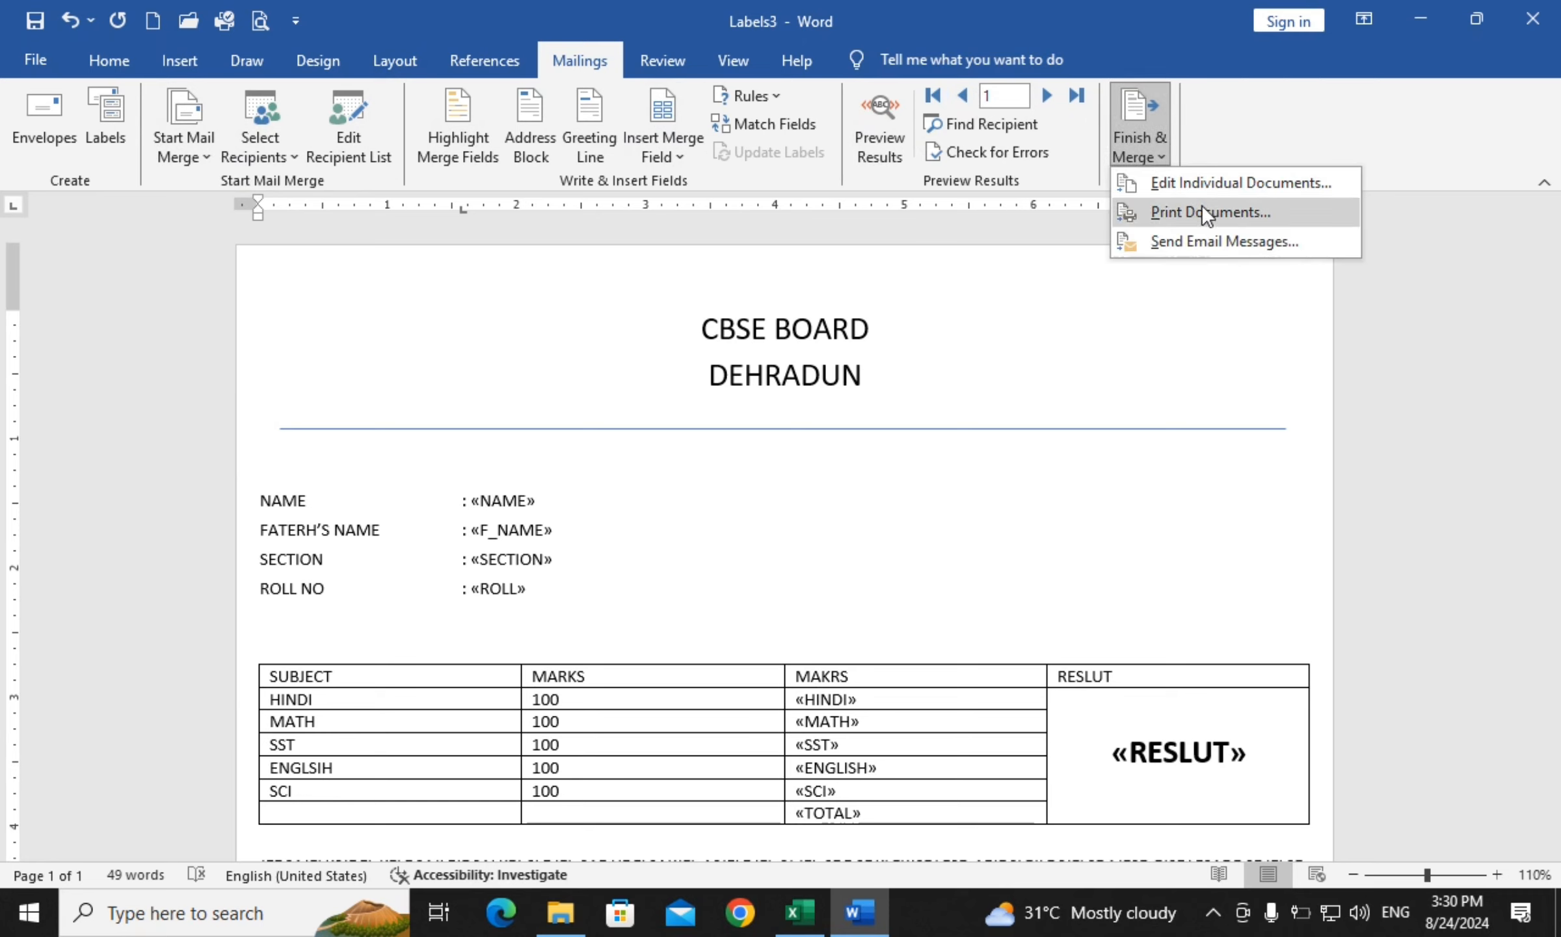
{"action": "left_click", "coordinate": [1198, 182]}
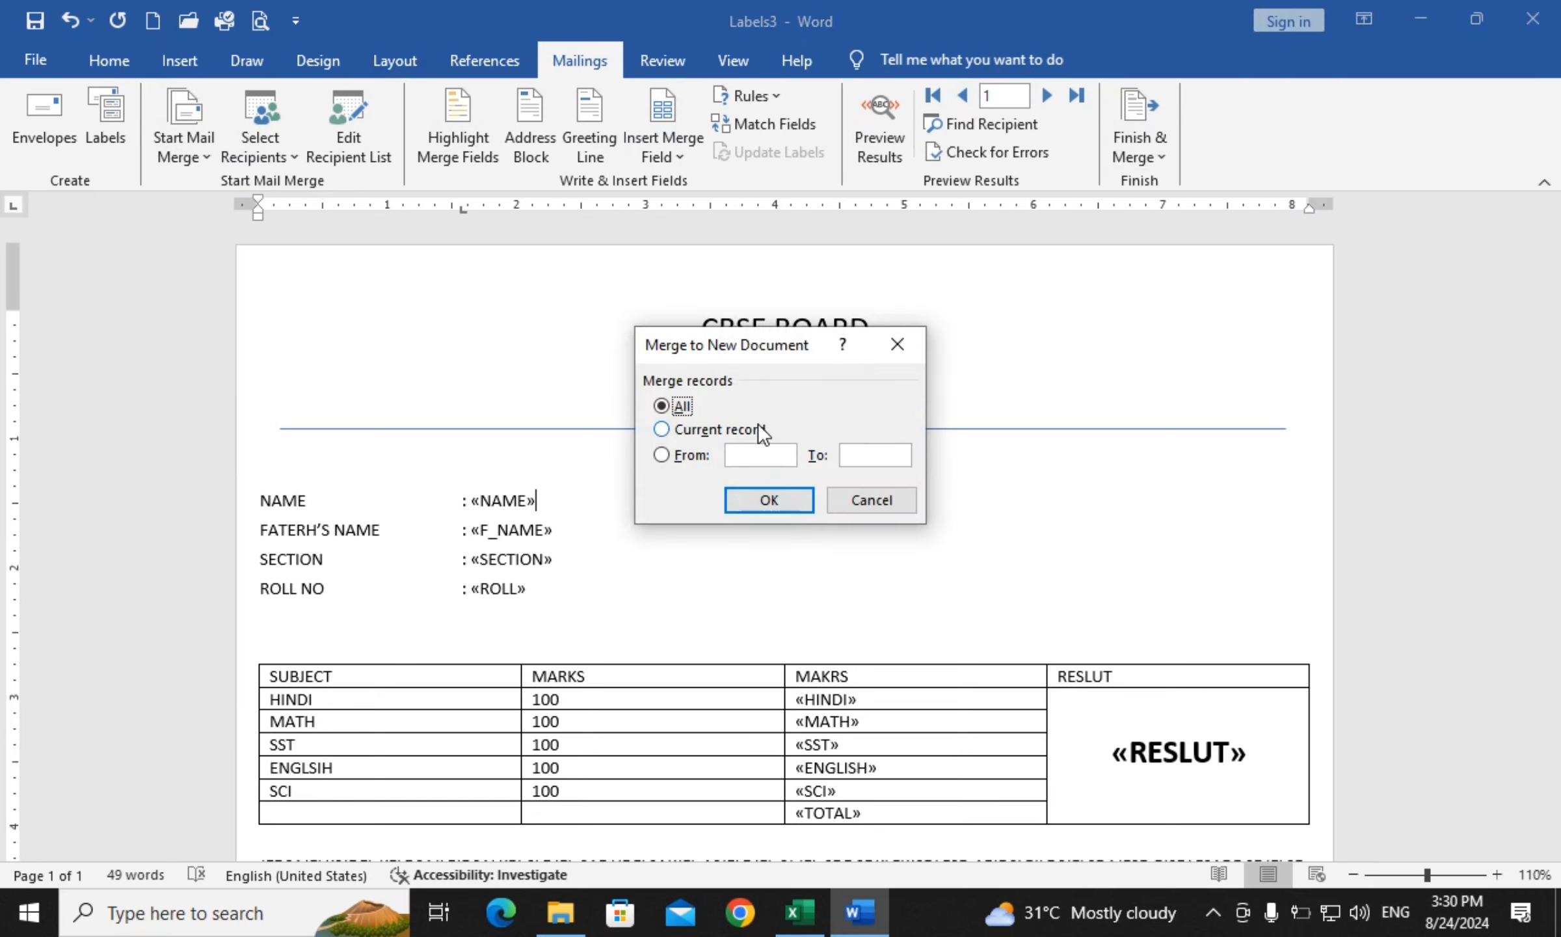
{"action": "left_click", "coordinate": [797, 502]}
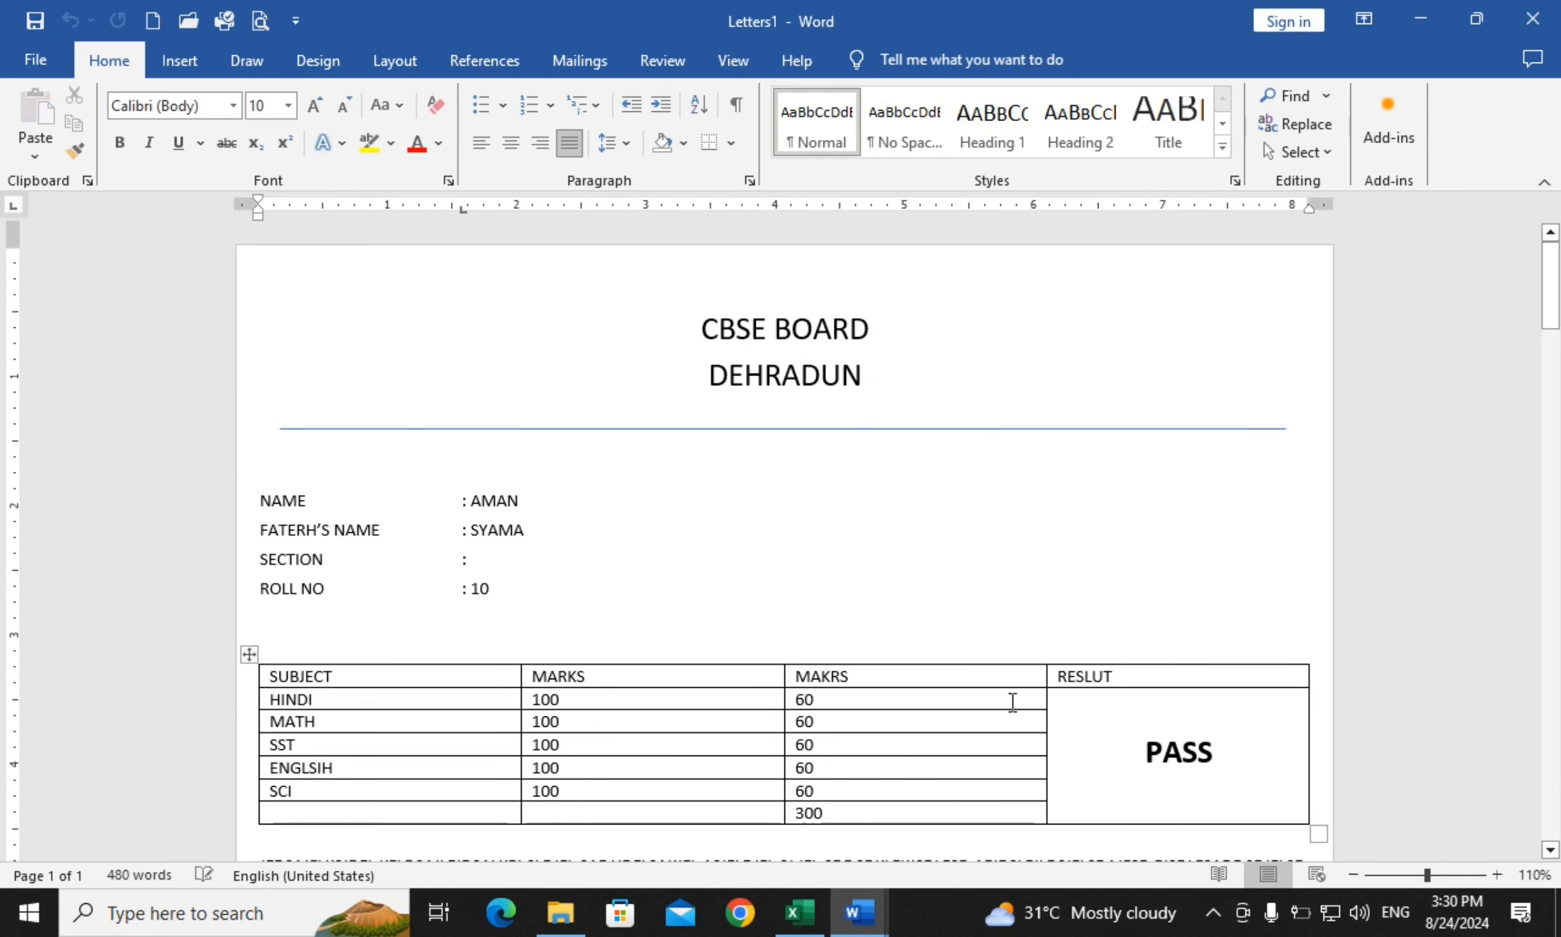
Scroll through the Letters1 pages checking each student's details, marks, total and PASS or FAIL
{"action": "scroll", "coordinate": [1011, 700], "scroll_direction": "down", "scroll_amount": 10}
{"action": "scroll", "coordinate": [1067, 659], "scroll_direction": "down", "scroll_amount": 6}
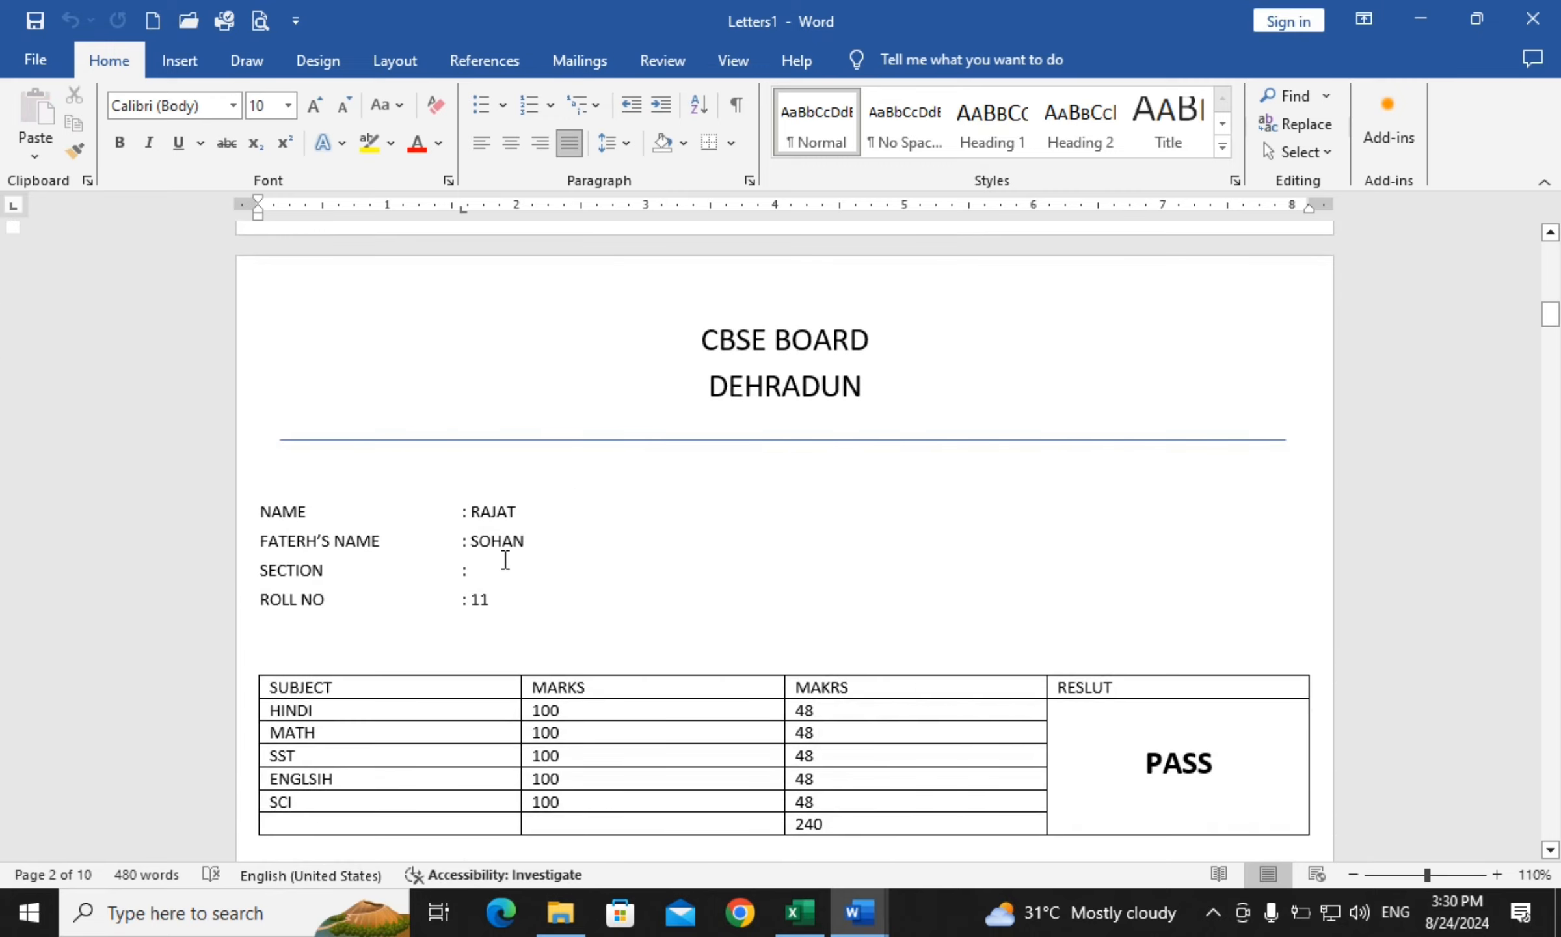
{"action": "scroll", "coordinate": [1153, 718], "scroll_direction": "down", "scroll_amount": 8}
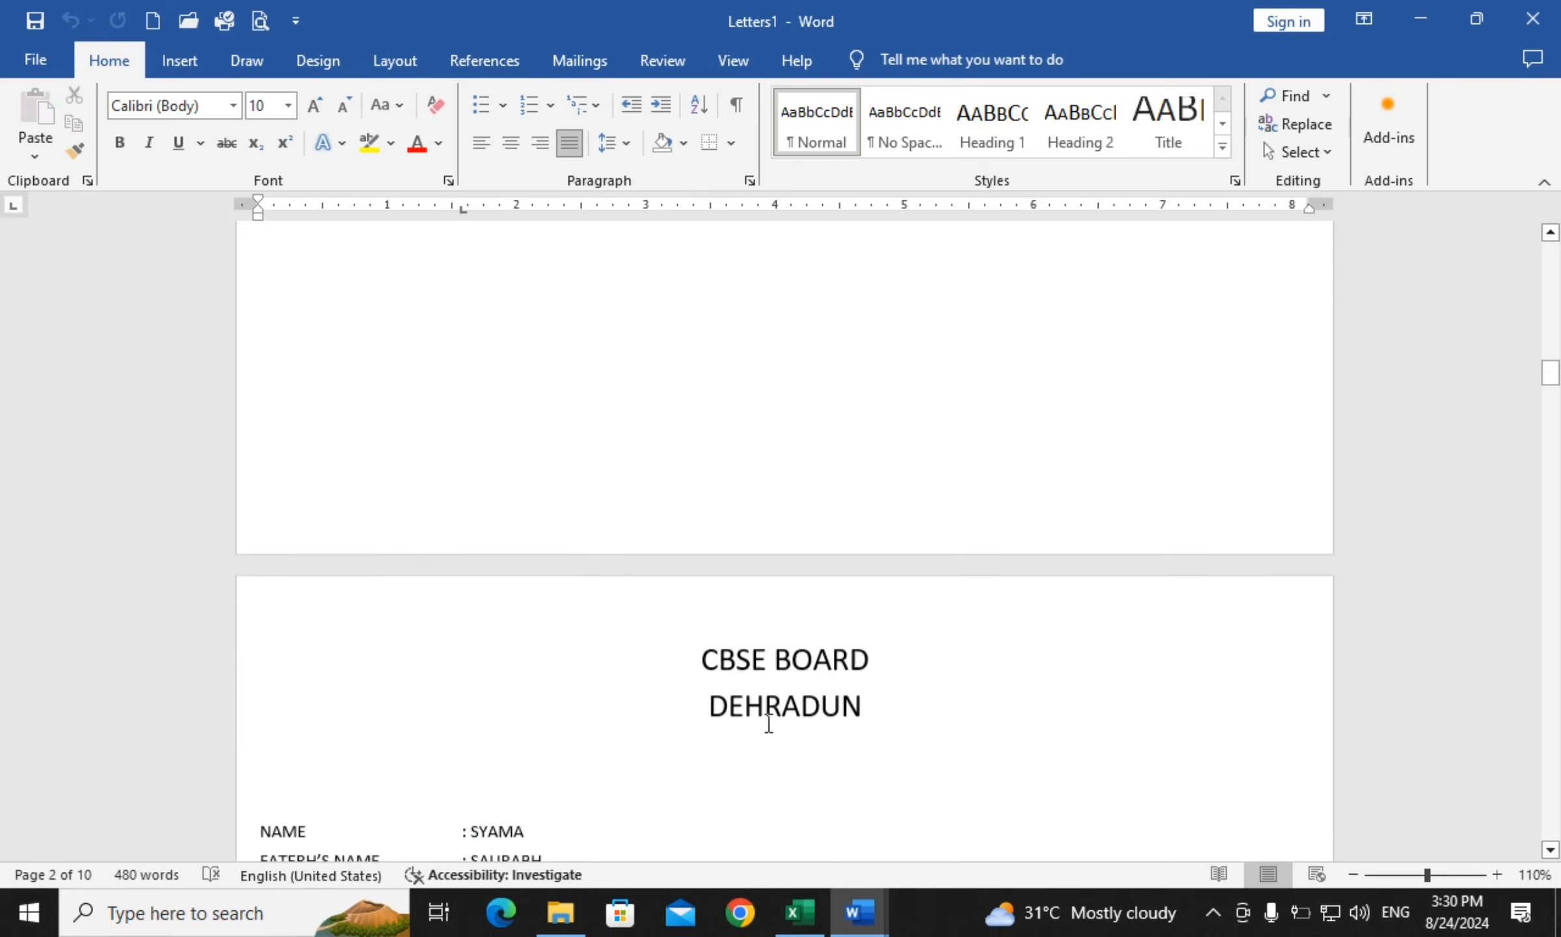
{"action": "scroll", "coordinate": [768, 722], "scroll_direction": "down", "scroll_amount": 6}
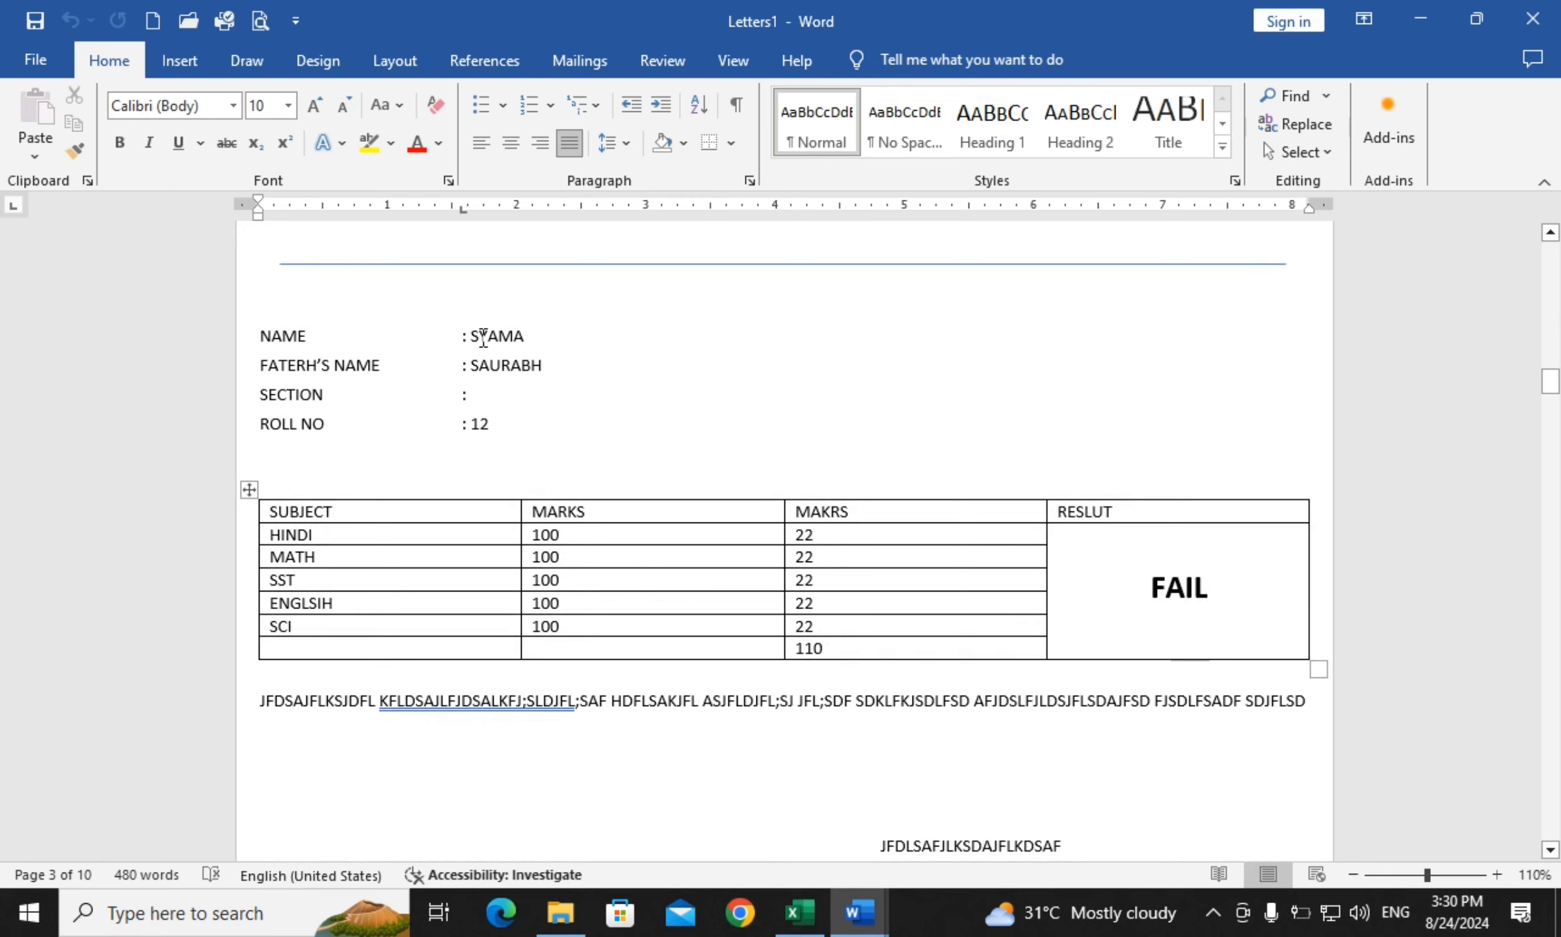
{"action": "scroll", "coordinate": [850, 557], "scroll_direction": "down", "scroll_amount": 12}
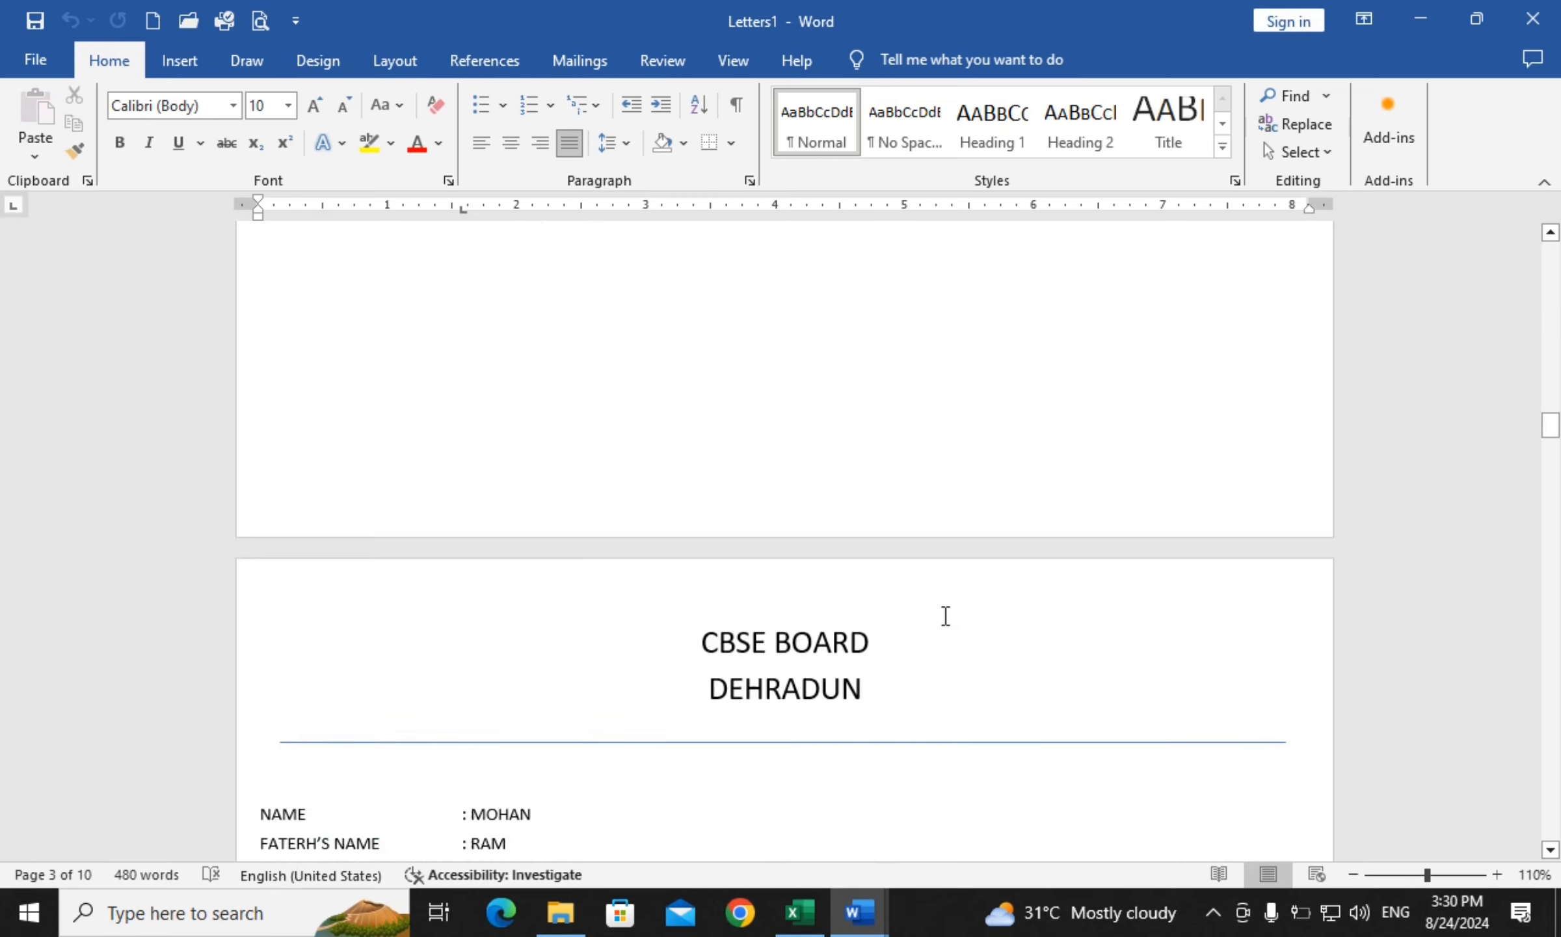
{"action": "scroll", "coordinate": [781, 532], "scroll_direction": "down", "scroll_amount": 2}
{"action": "scroll", "coordinate": [536, 679], "scroll_direction": "down", "scroll_amount": 16}
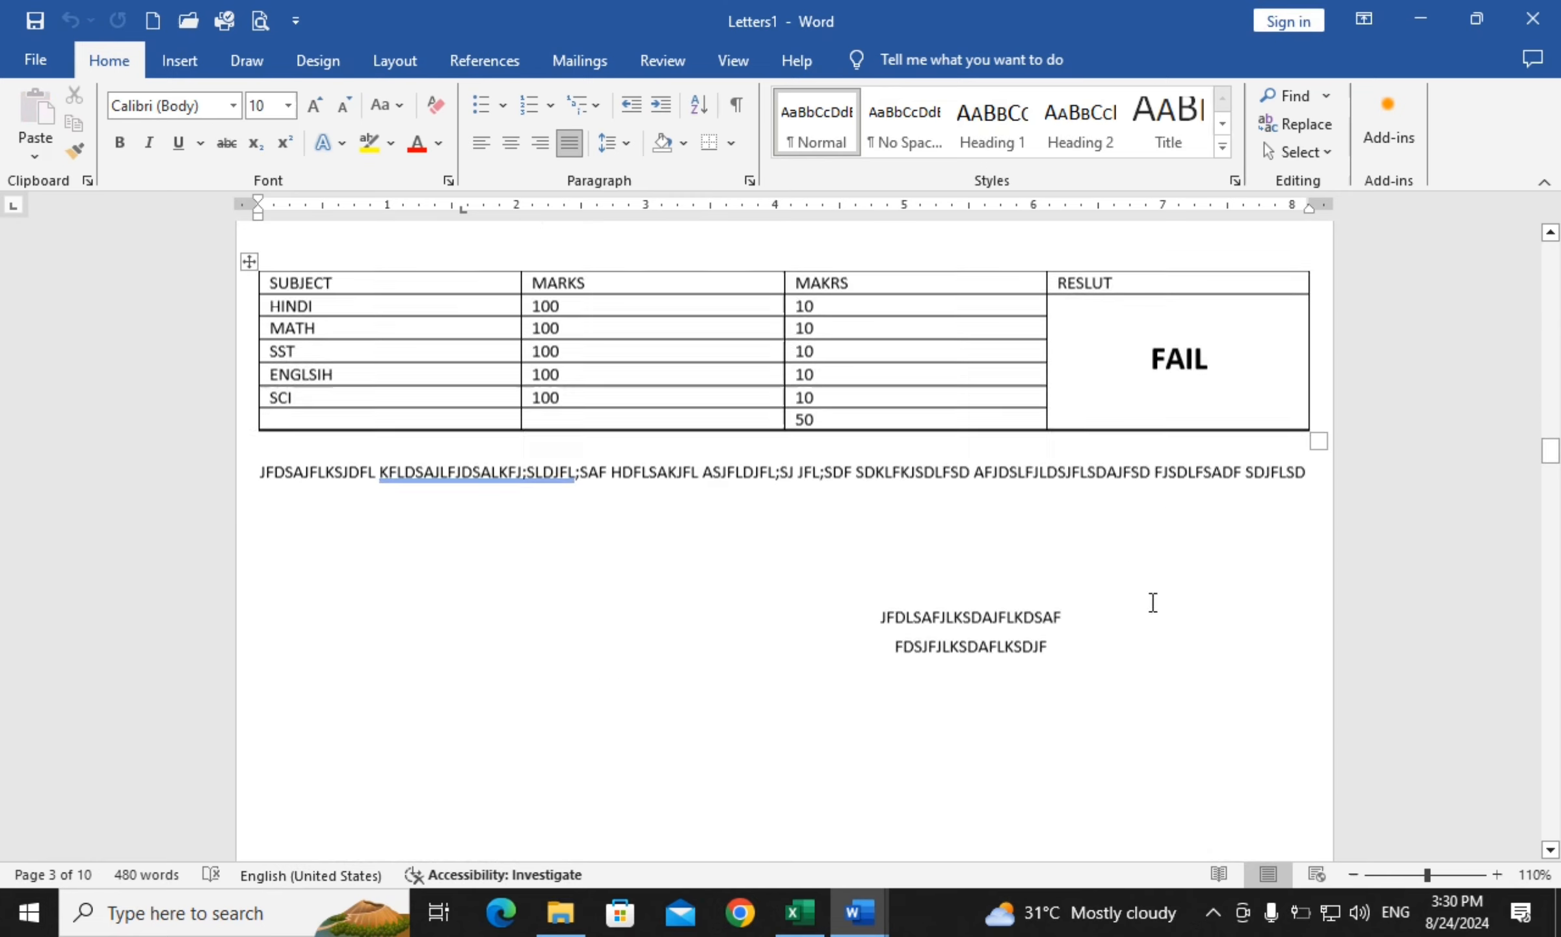
{"action": "scroll", "coordinate": [865, 652], "scroll_direction": "down", "scroll_amount": 15}
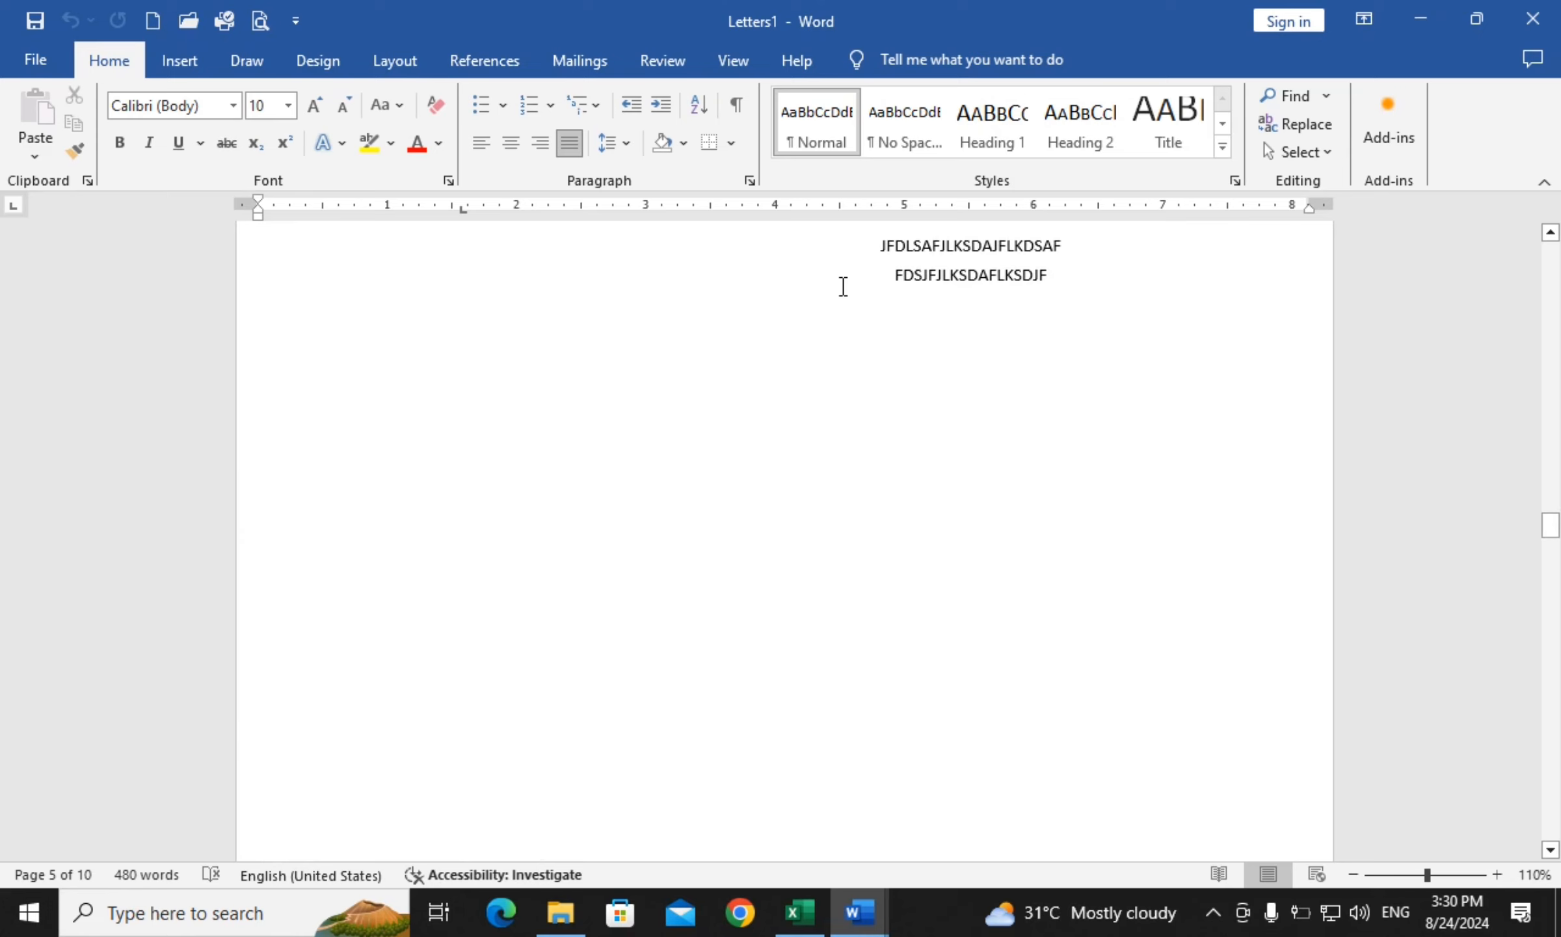
{"action": "scroll", "coordinate": [725, 341], "scroll_direction": "up", "scroll_amount": 15}
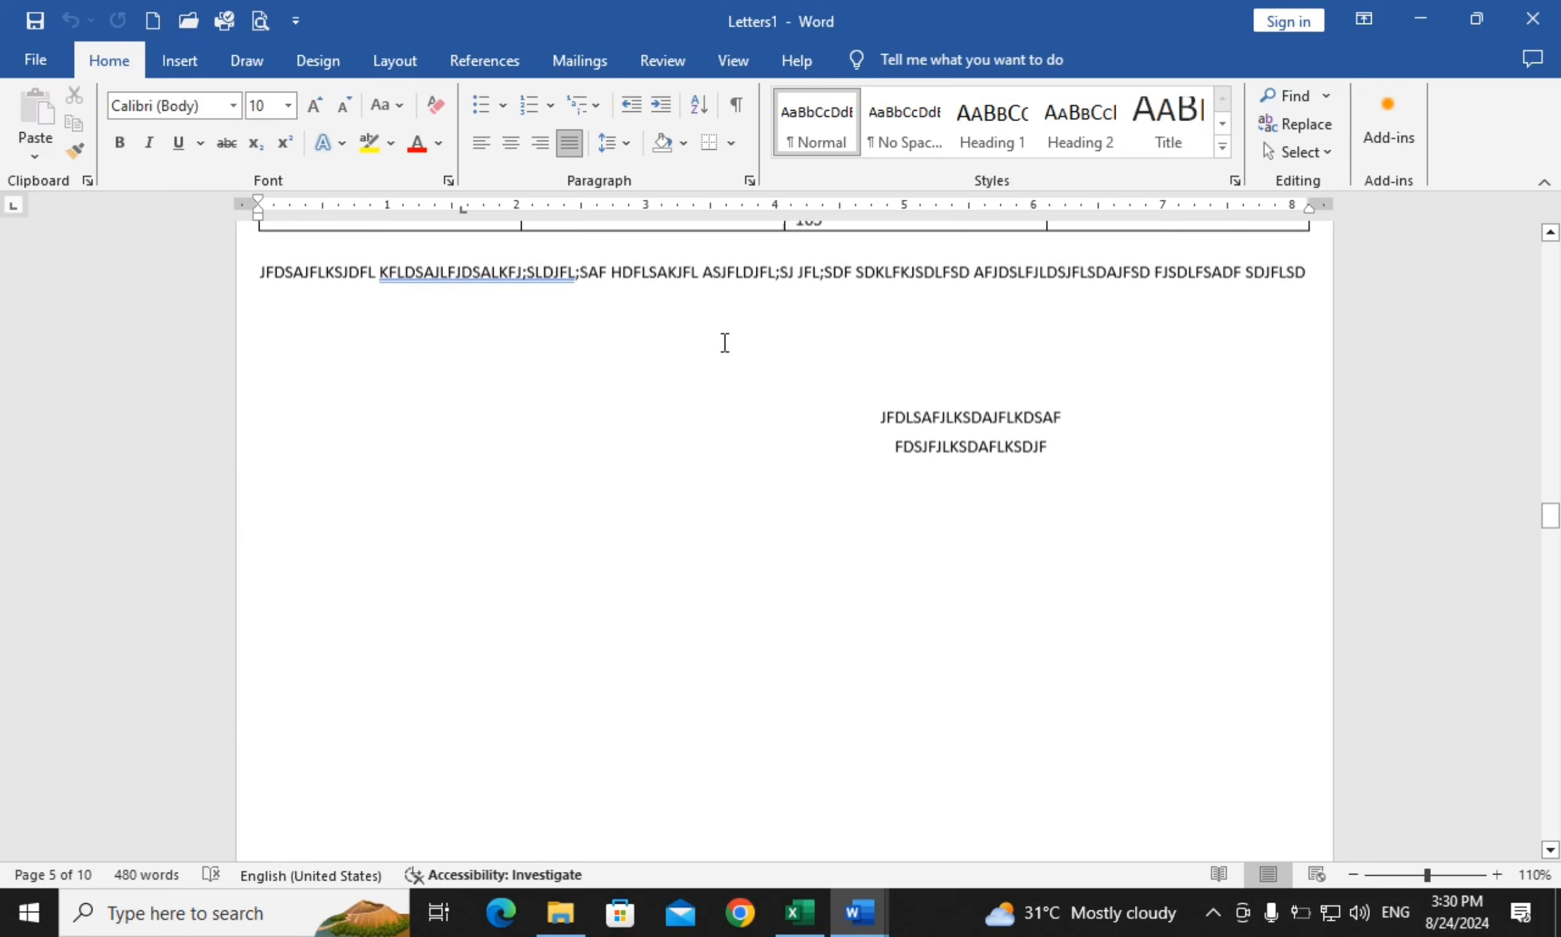
{"action": "scroll", "coordinate": [725, 341], "scroll_direction": "up", "scroll_amount": 6}
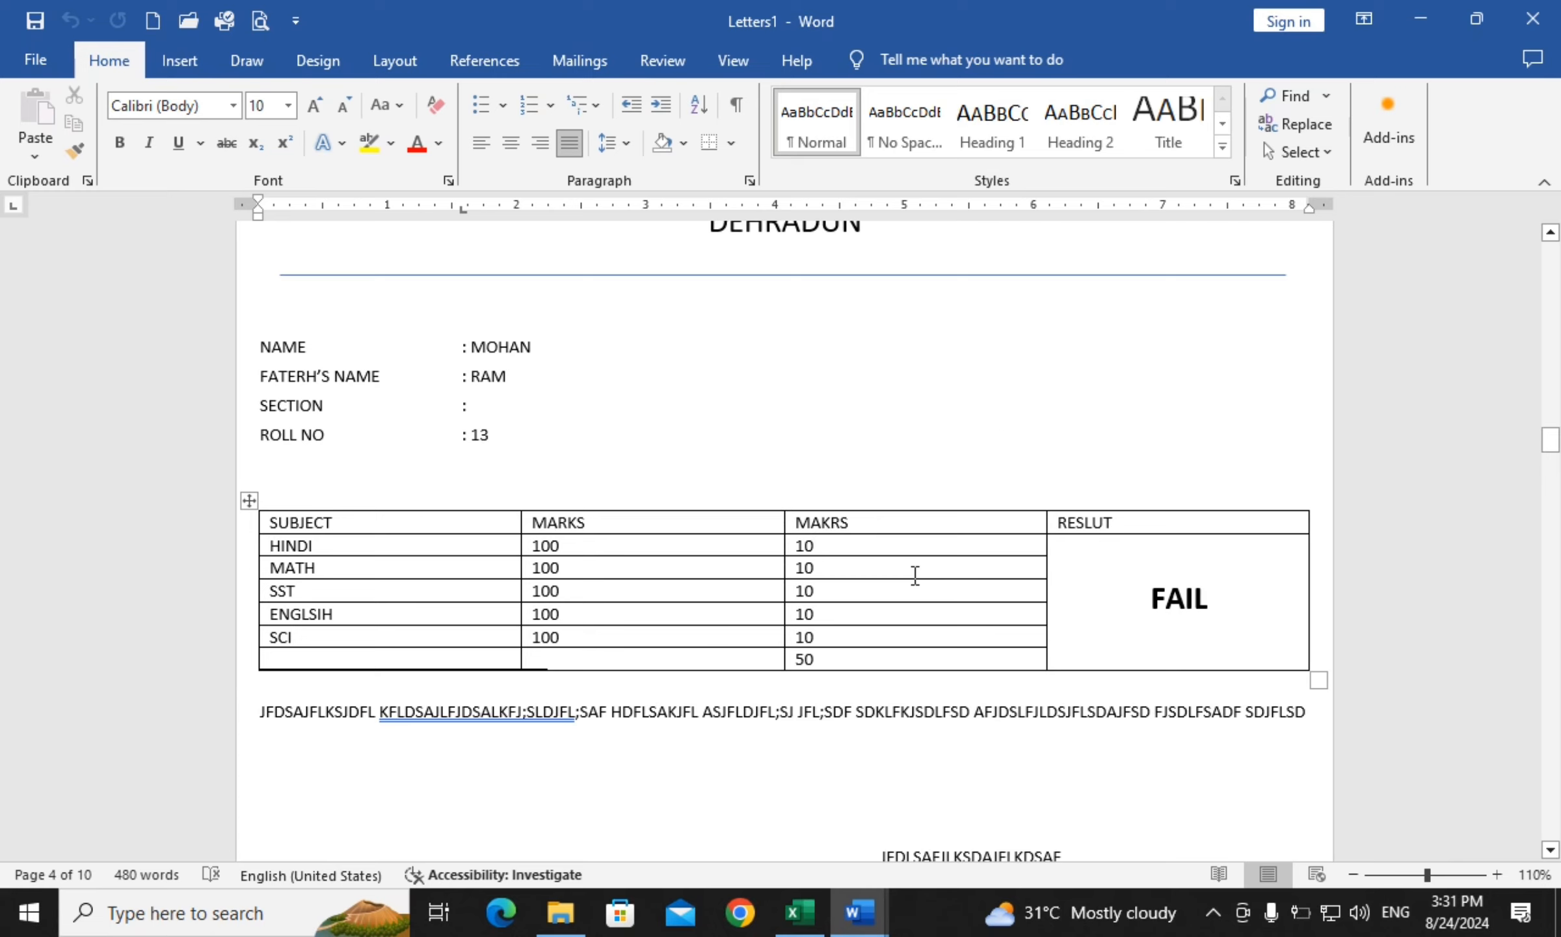
{"action": "scroll", "coordinate": [930, 627], "scroll_direction": "down", "scroll_amount": 10}
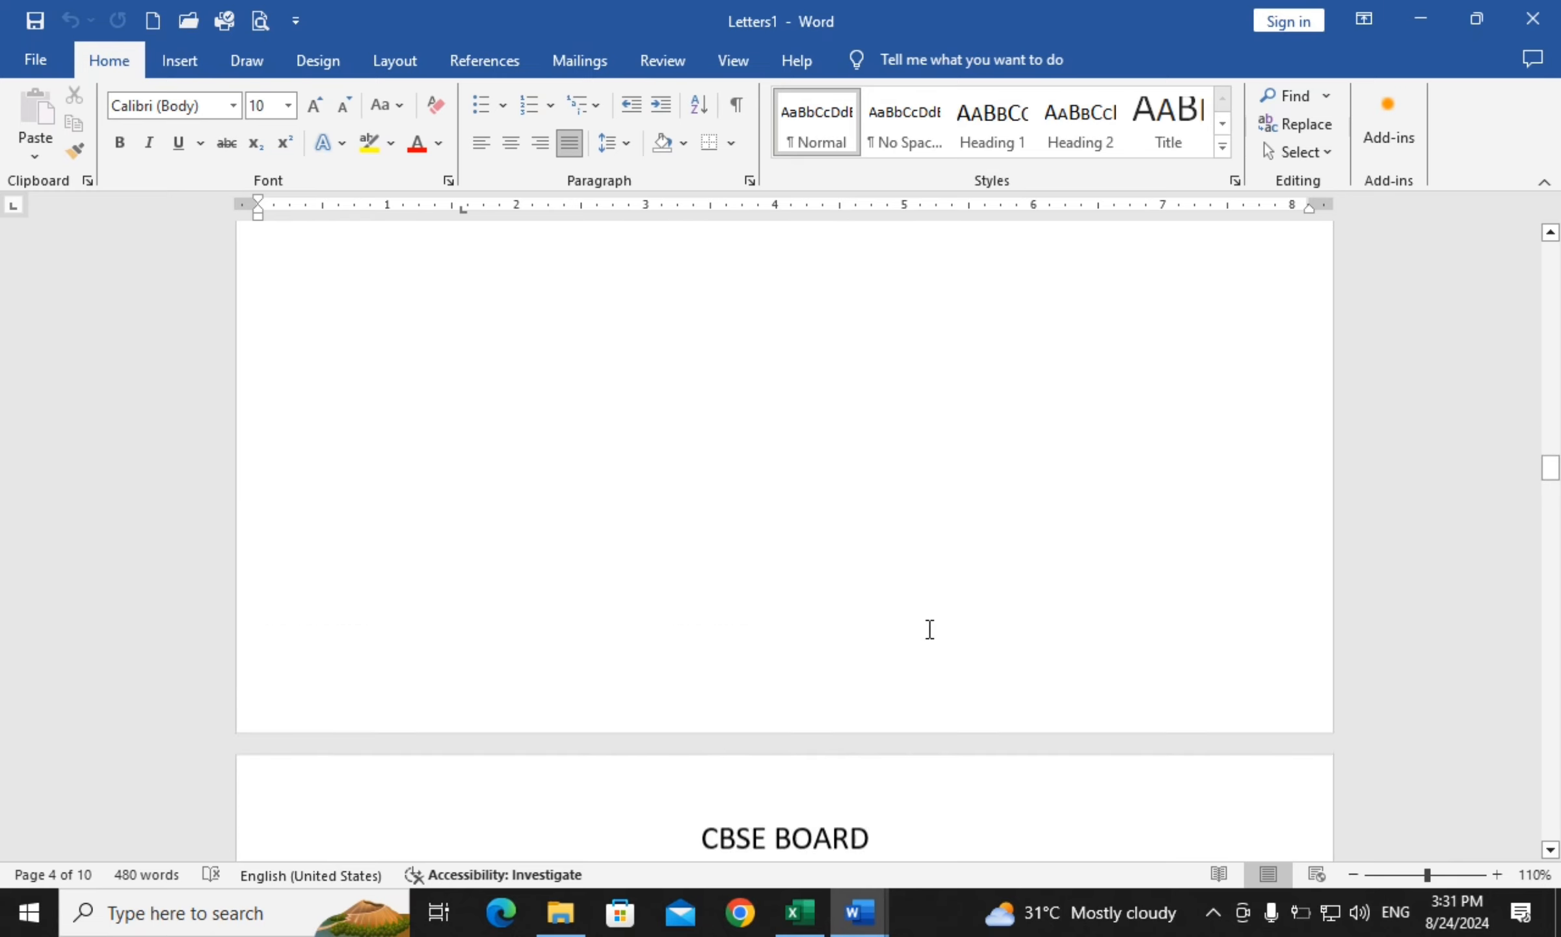
{"action": "scroll", "coordinate": [932, 626], "scroll_direction": "up", "scroll_amount": 10}
{"action": "scroll", "coordinate": [933, 626], "scroll_direction": "up", "scroll_amount": 5}
{"action": "scroll", "coordinate": [933, 625], "scroll_direction": "down", "scroll_amount": 15}
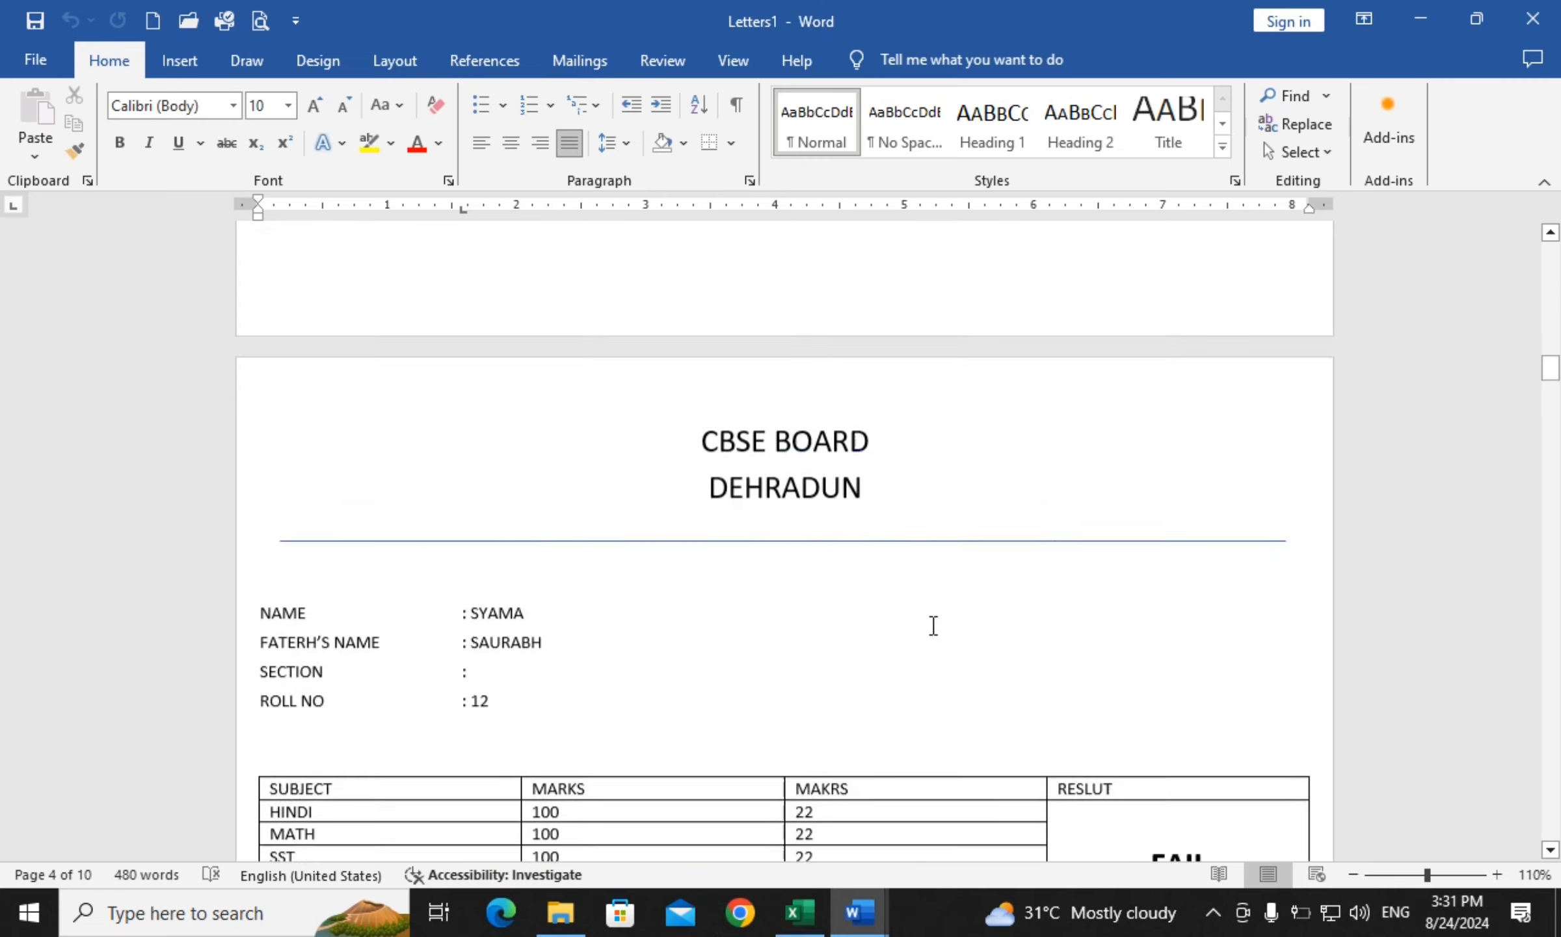
{"action": "scroll", "coordinate": [932, 626], "scroll_direction": "up", "scroll_amount": 20}
{"action": "scroll", "coordinate": [933, 626], "scroll_direction": "up", "scroll_amount": 12}
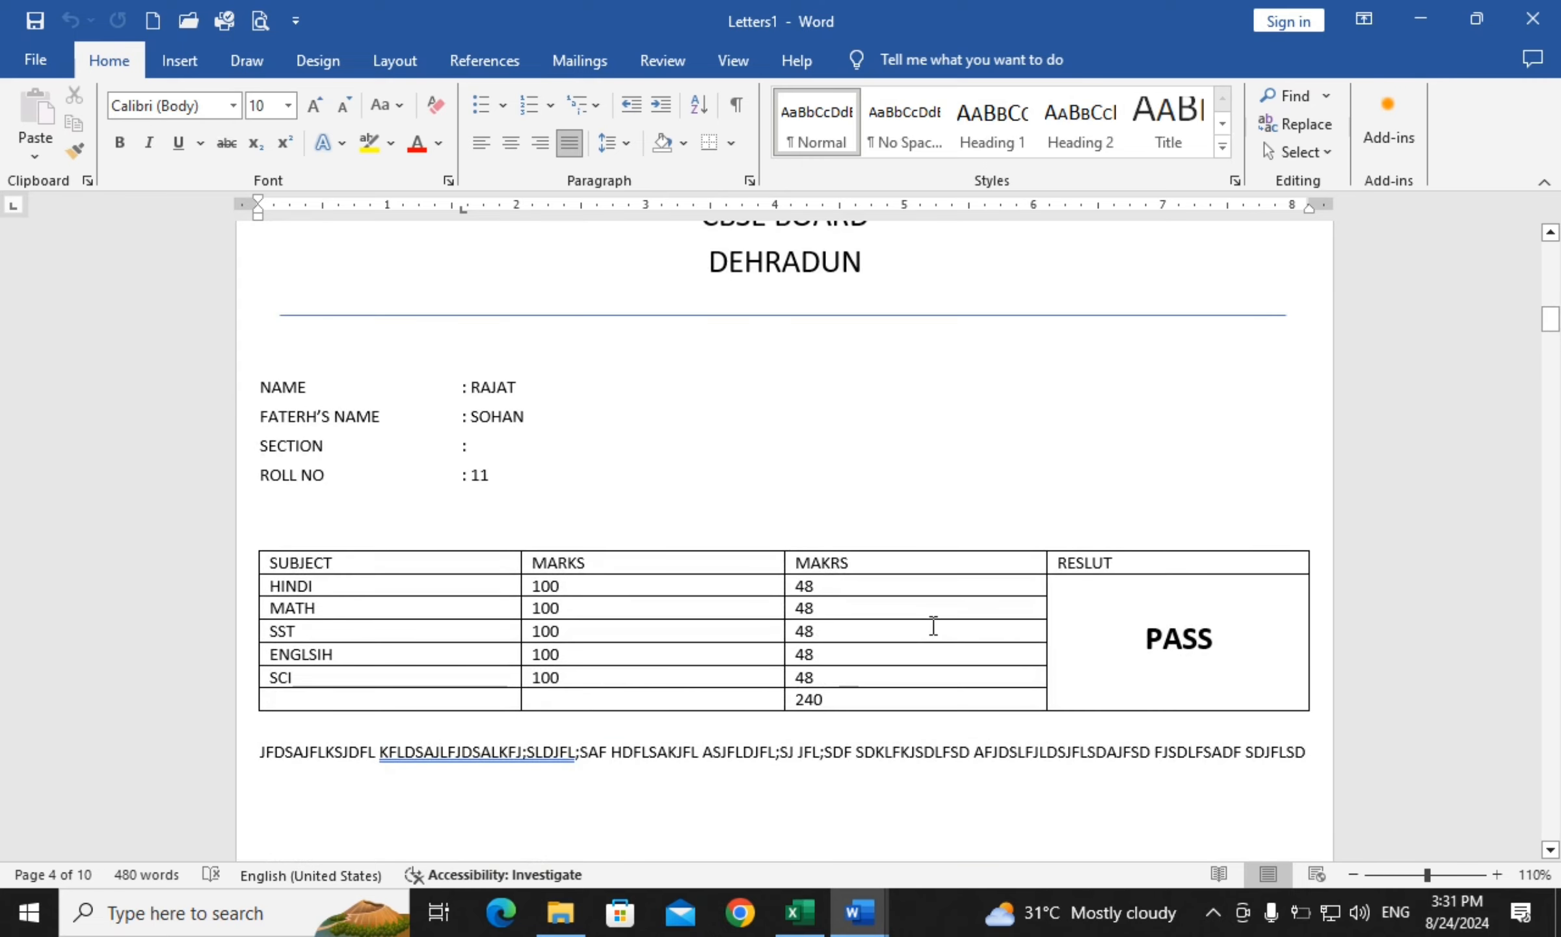